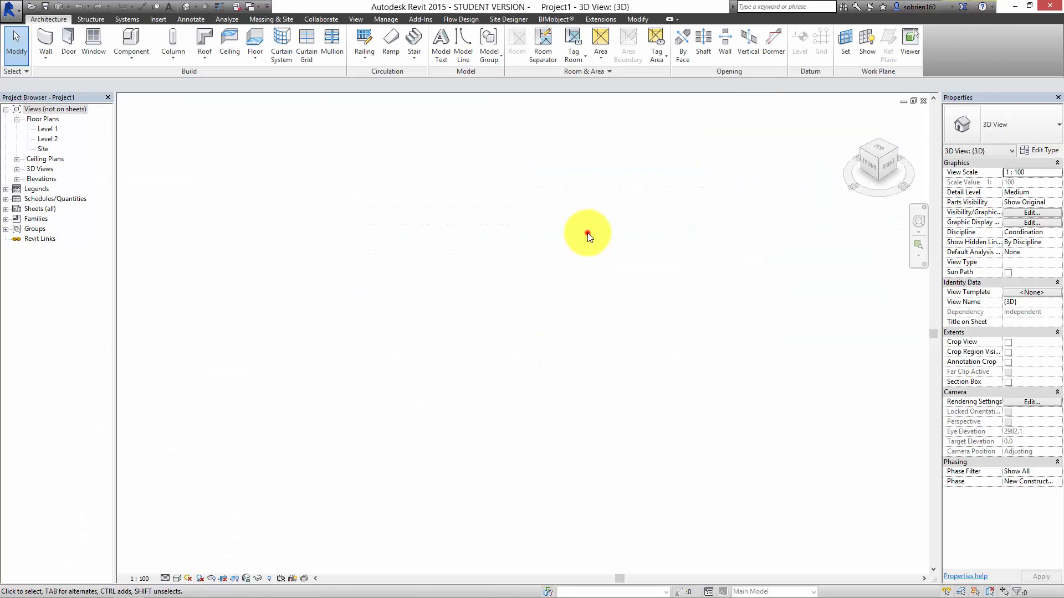
Start a railing by sketching its path in the 3D view and draw one long straight segment.
click(580, 233)
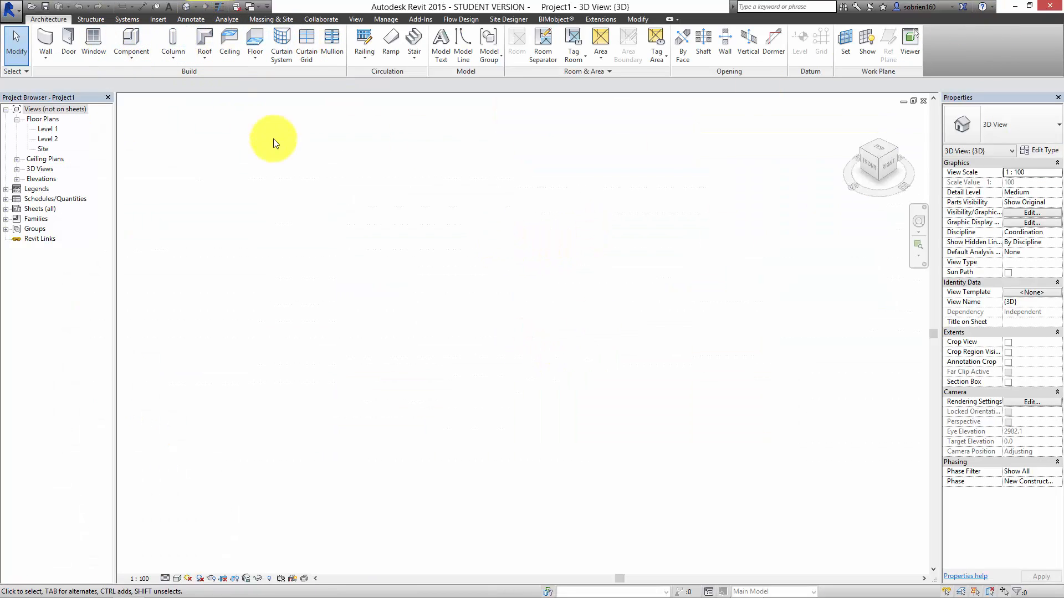
click(374, 64)
click(380, 81)
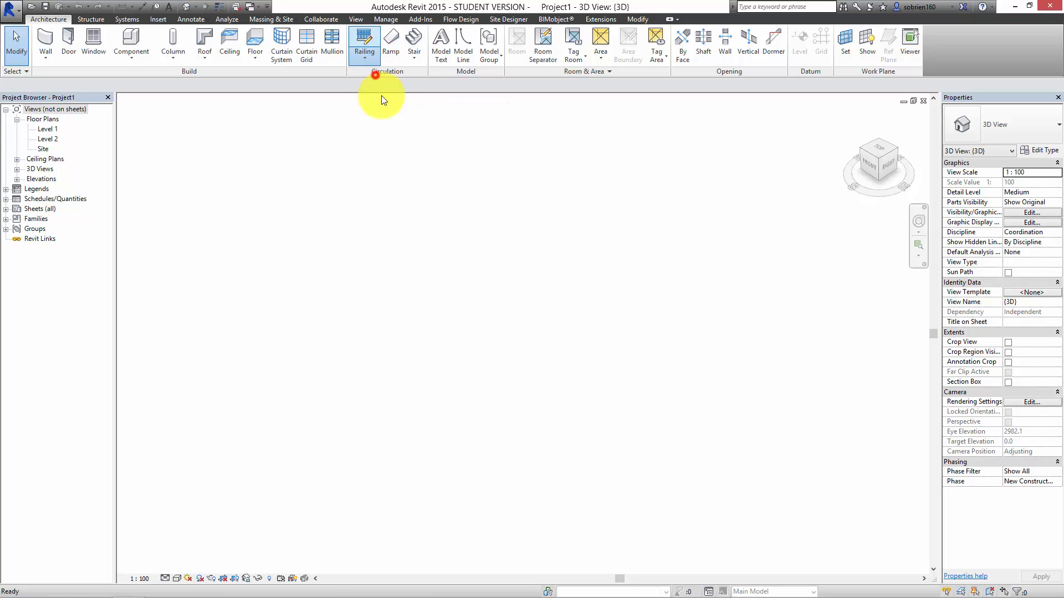
click(307, 464)
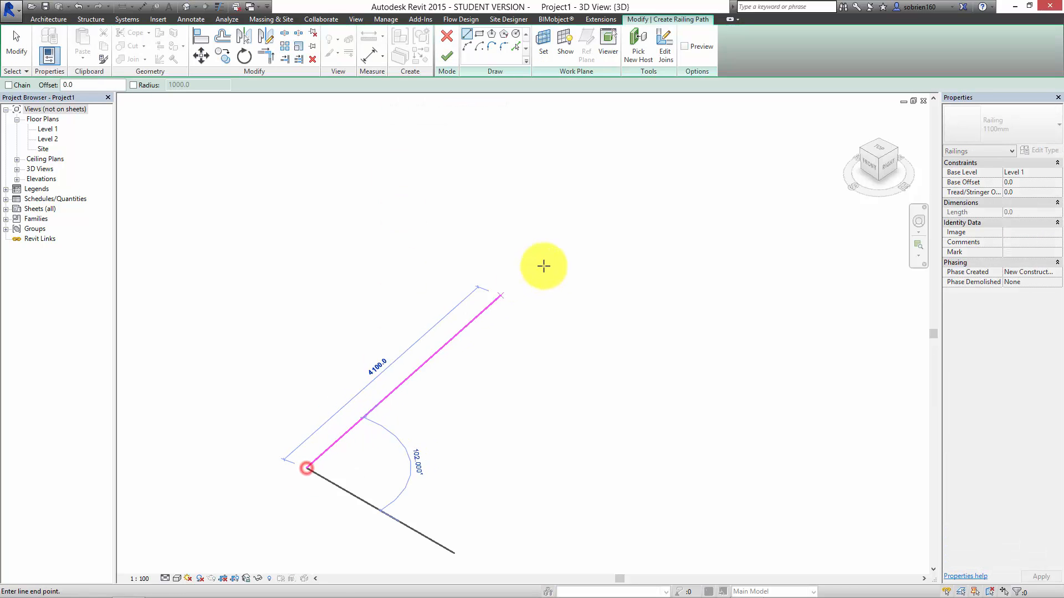
scroll(553, 273, down, 3)
mouse_move(553, 274)
middle_down()
mouse_move(438, 426)
mouse_move(422, 411)
middle_up()
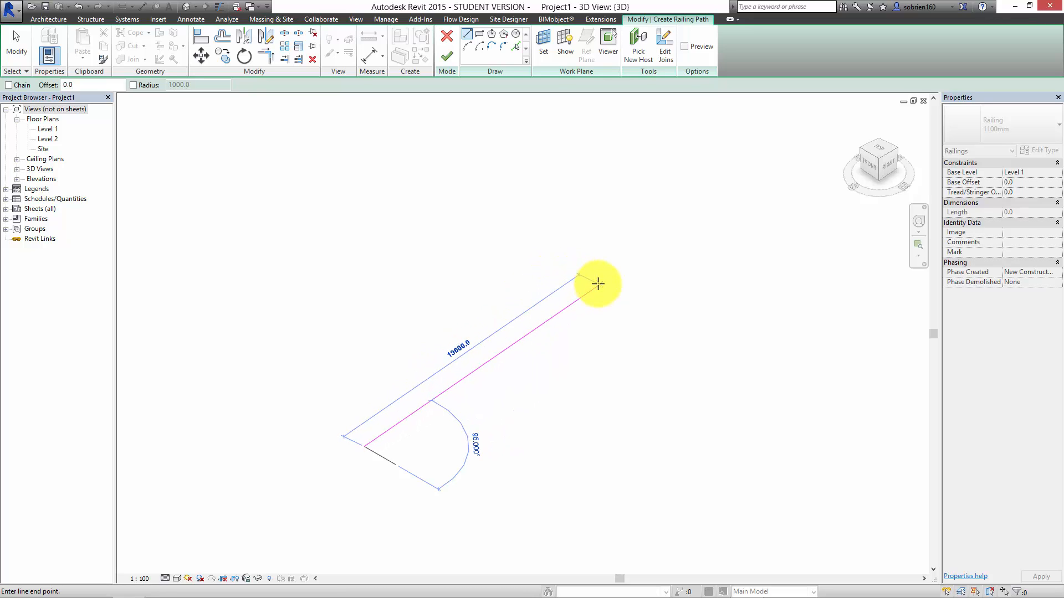
click(579, 308)
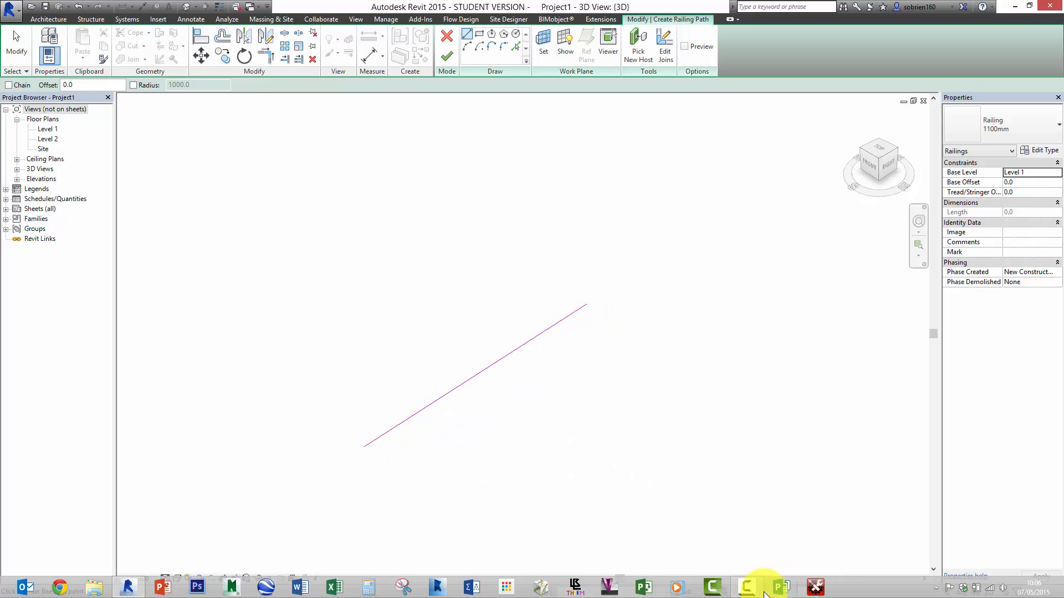
click(746, 586)
click(931, 529)
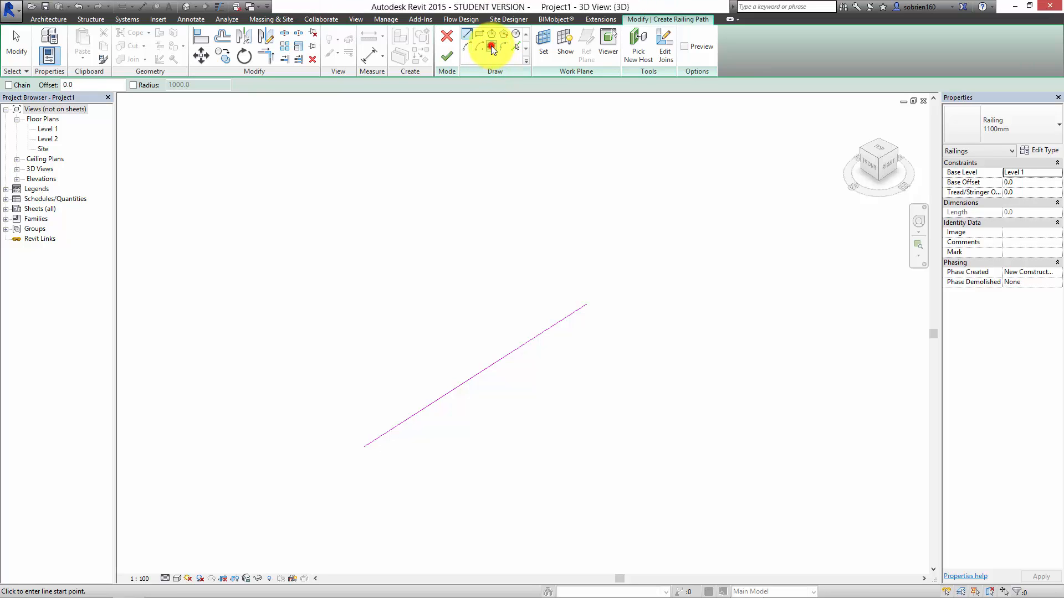
Add a 90° tangent arc with a radius of about 8906 mm to the path's far end and finish the railing.
click(491, 46)
click(585, 305)
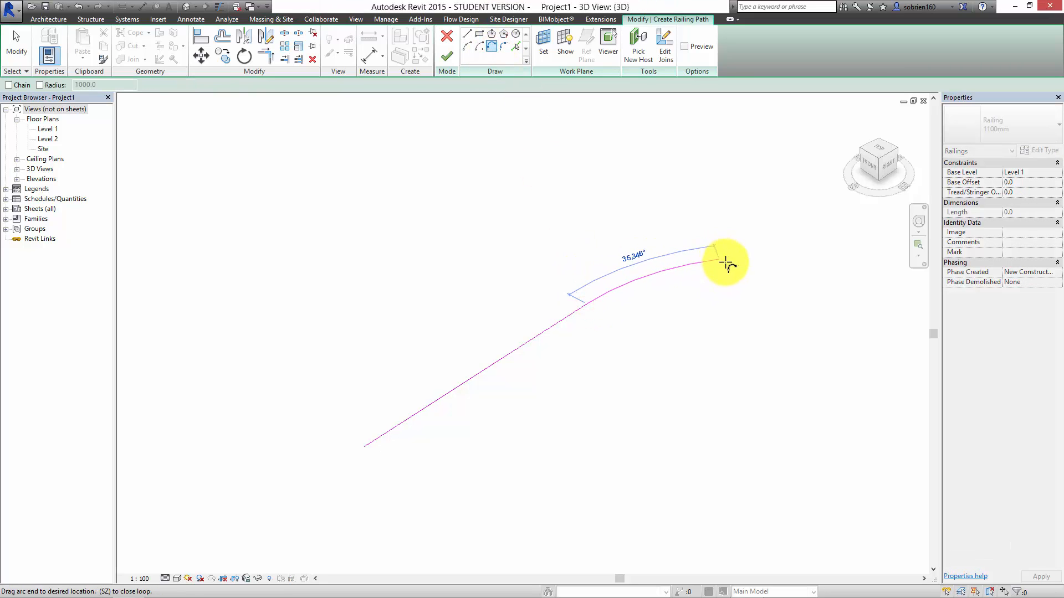
click(829, 301)
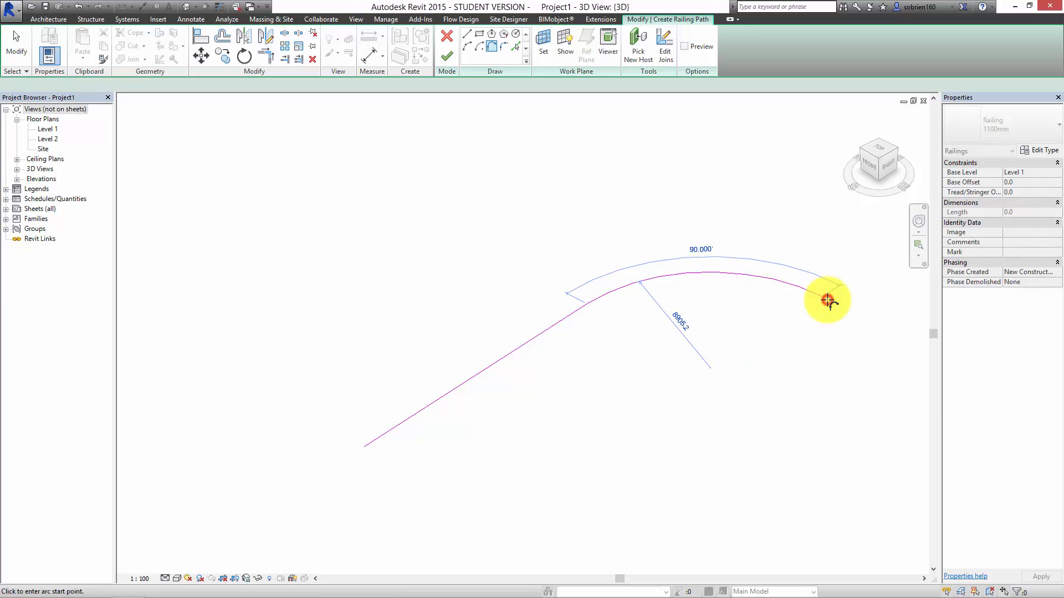
click(442, 59)
click(491, 426)
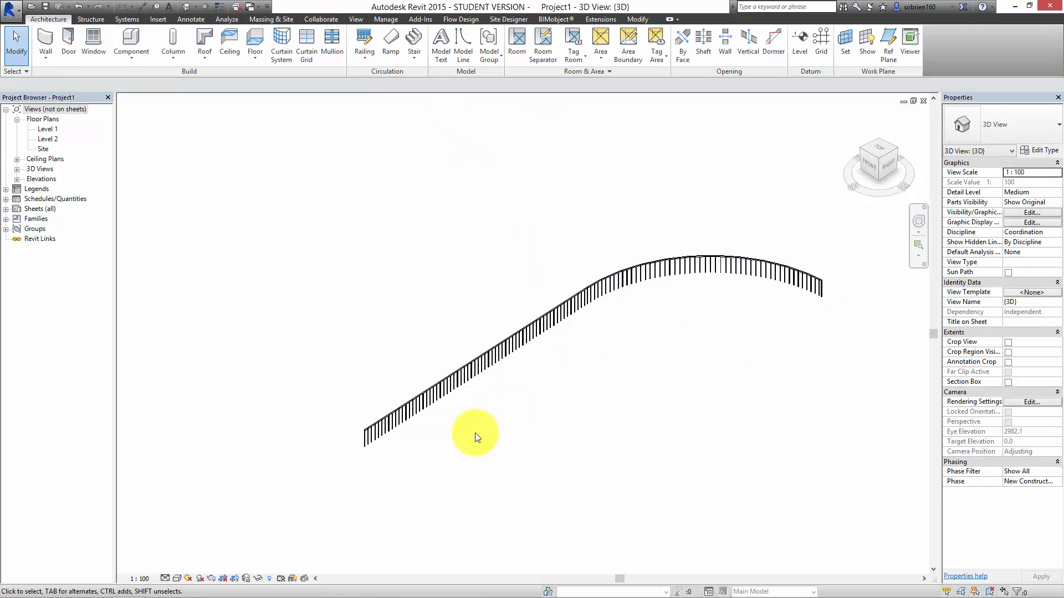
Examine the railing's top rail and balusters up close at the straight end and along its length.
scroll(475, 435, up, 8)
scroll(365, 338, up, 2)
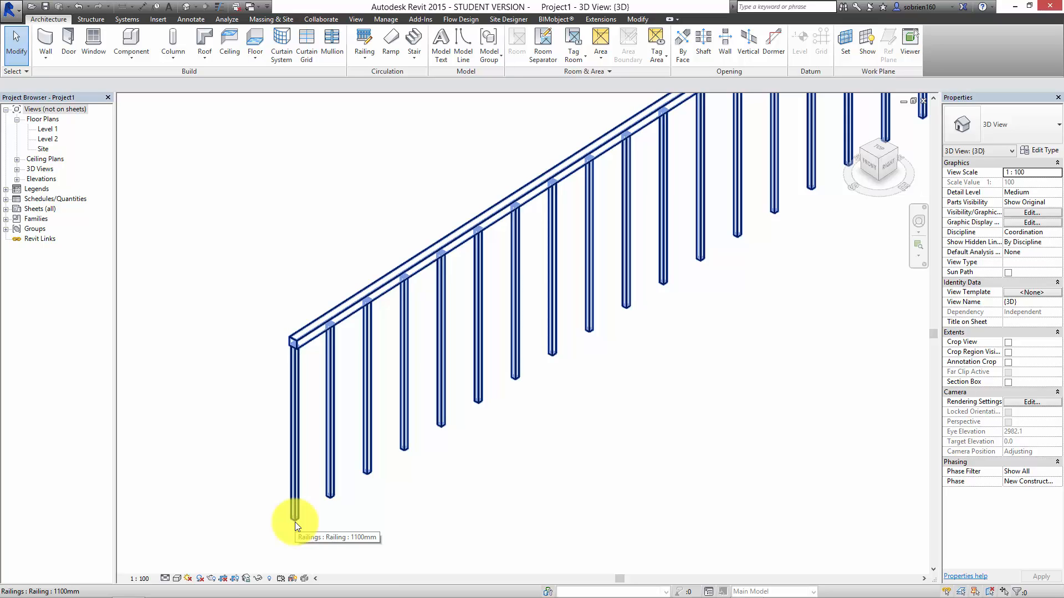
middle_drag(355, 419, 320, 433)
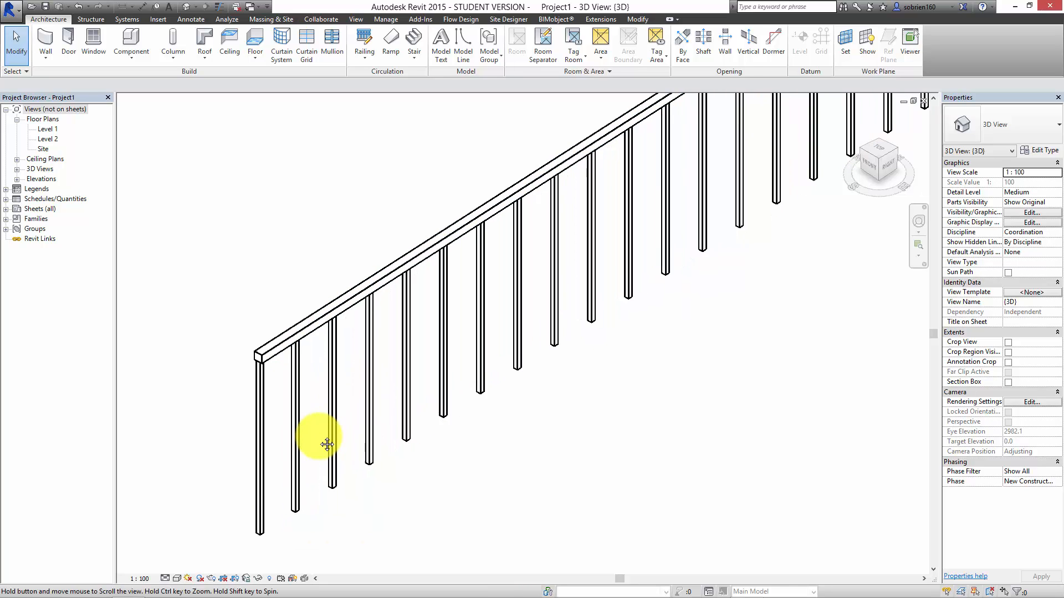
scroll(320, 433, down, 1)
middle_drag(602, 415, 542, 427)
scroll(542, 427, down, 1)
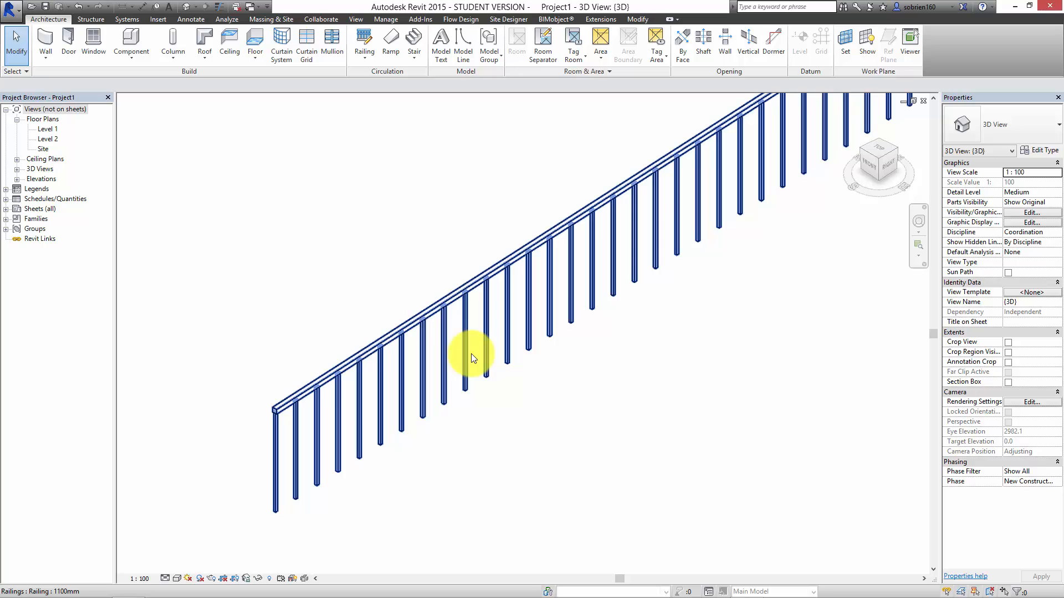
middle_drag(587, 338, 394, 421)
scroll(393, 420, down, 1)
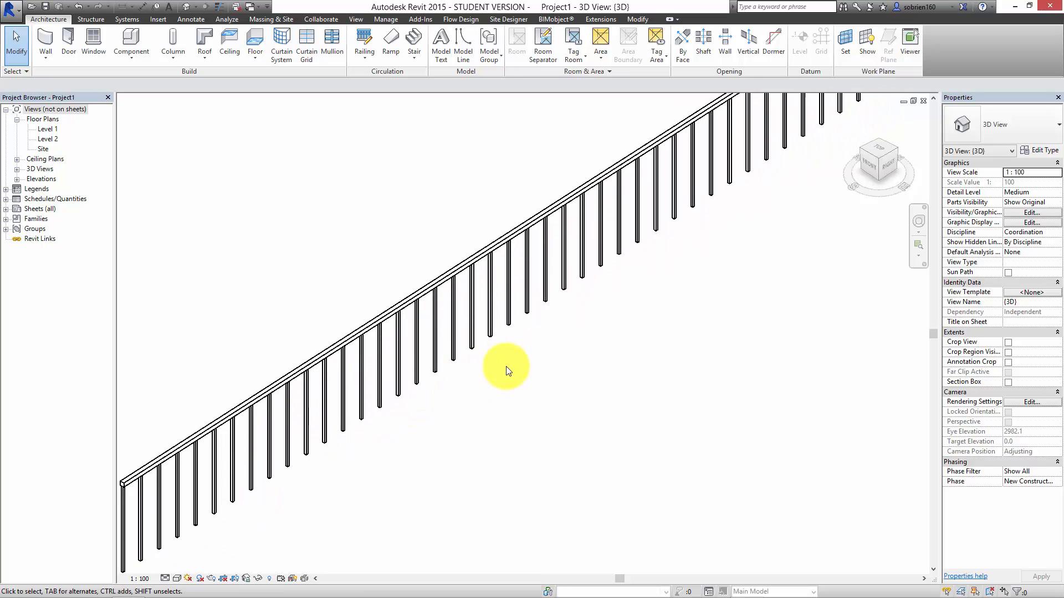
scroll(506, 366, down, 4)
middle_drag(601, 394, 539, 416)
scroll(632, 399, up, 5)
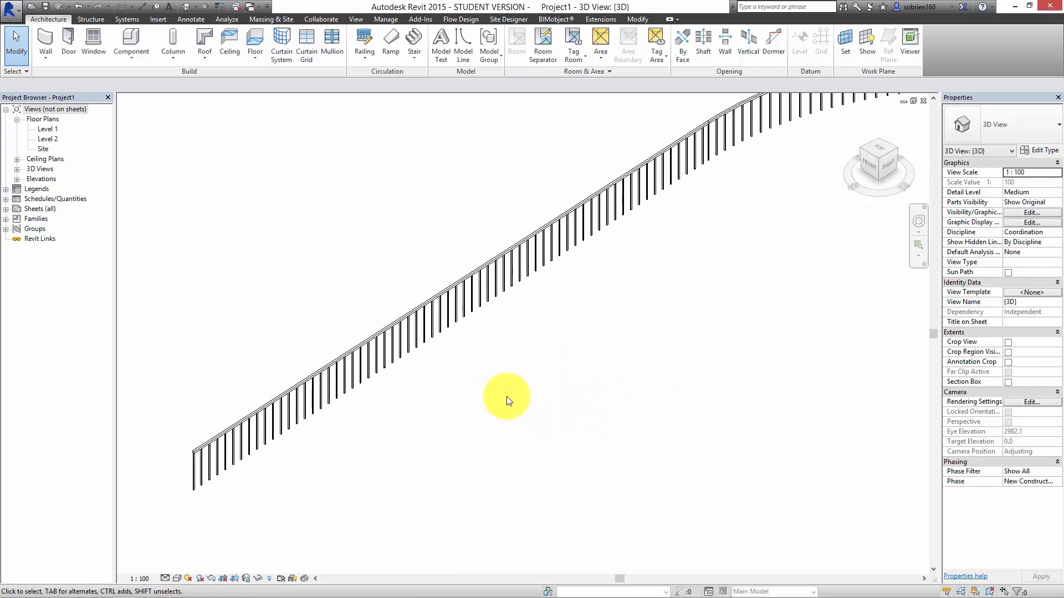
scroll(415, 408, up, 4)
scroll(363, 447, up, 1)
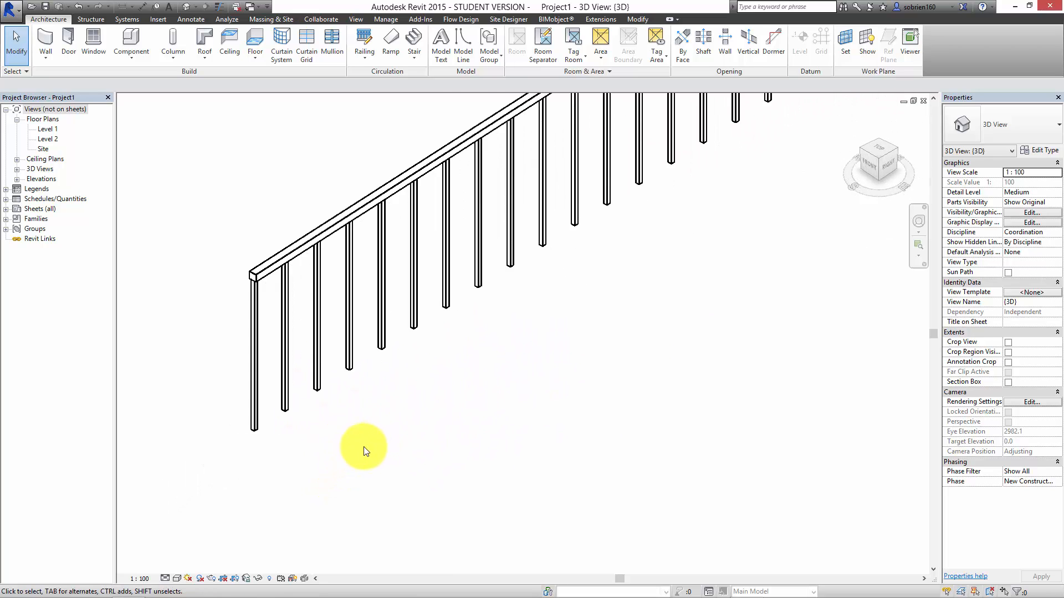
scroll(364, 447, up, 1)
middle_drag(364, 447, 442, 477)
scroll(445, 467, down, 1)
middle_drag(498, 434, 479, 457)
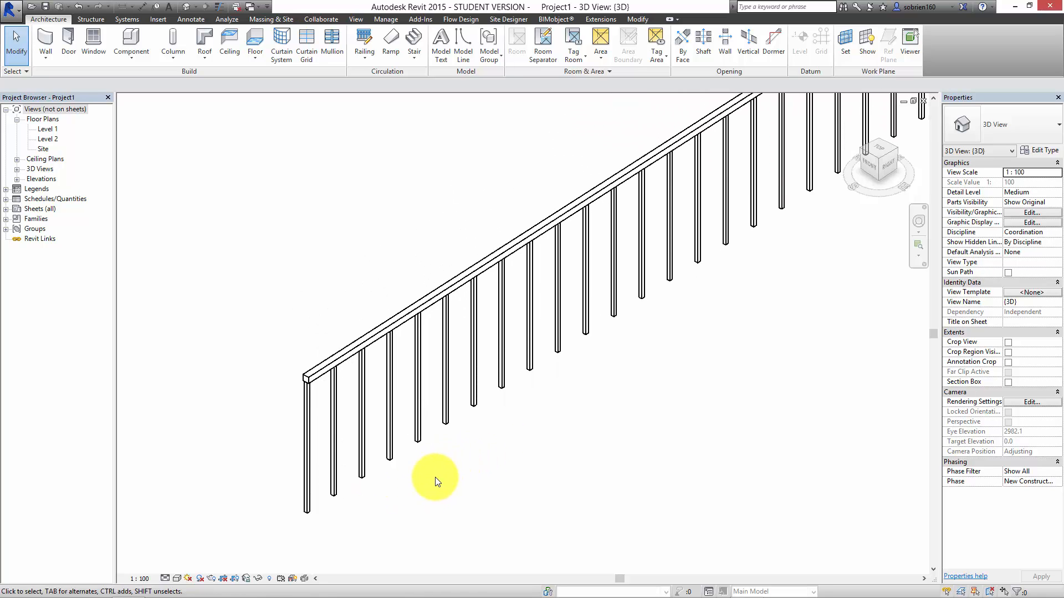
middle_drag(432, 481, 407, 471)
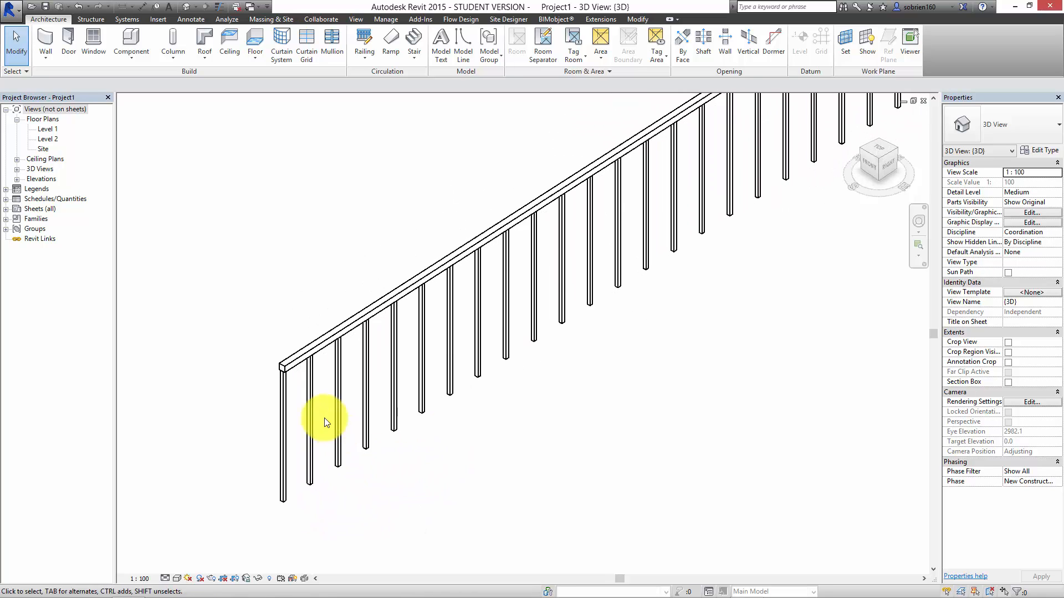
scroll(304, 373, up, 2)
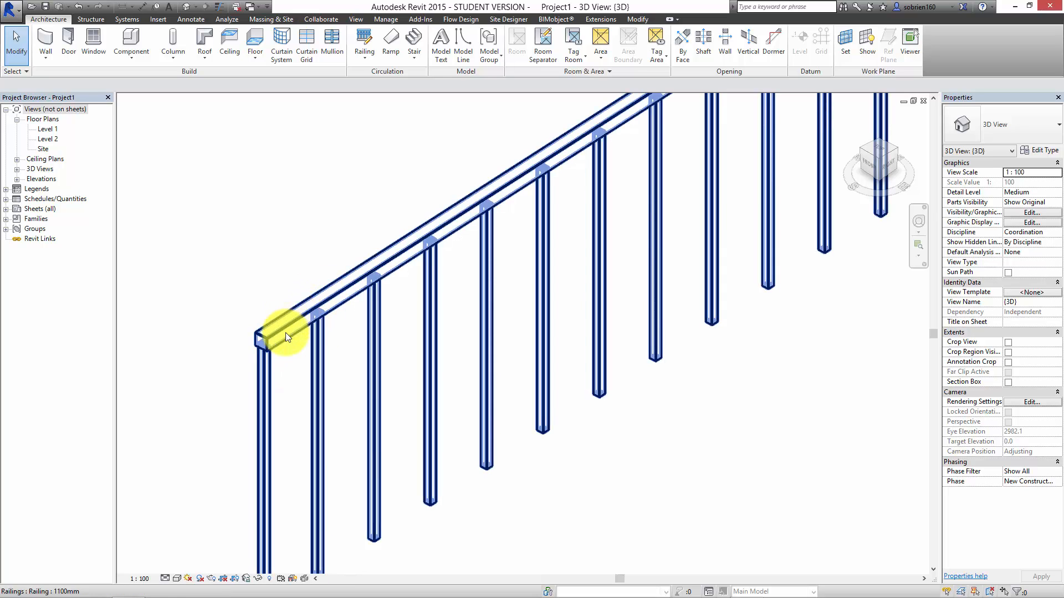
scroll(285, 336, down, 4)
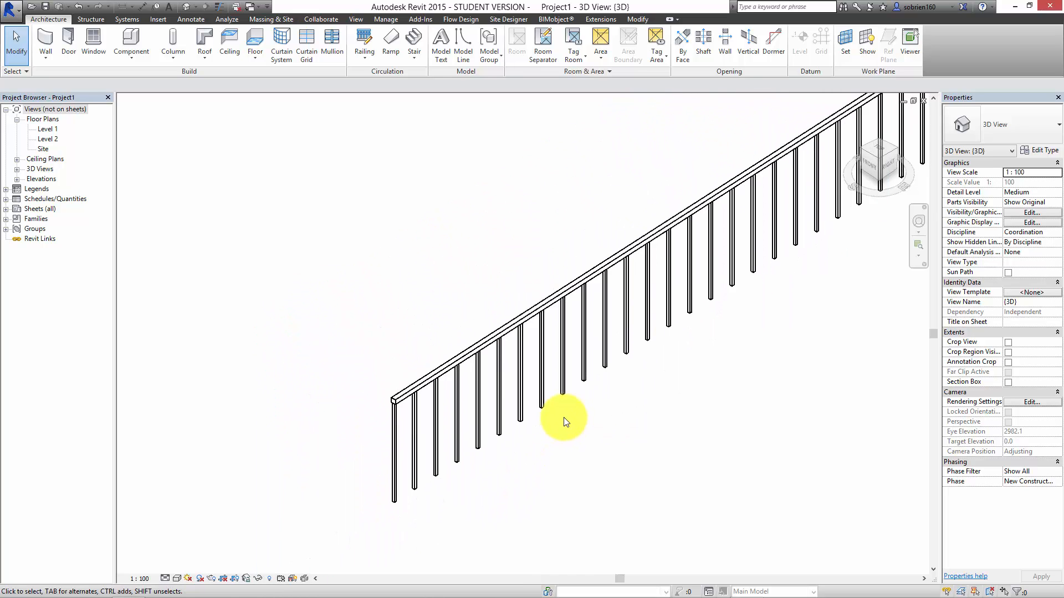
scroll(396, 531, up, 5)
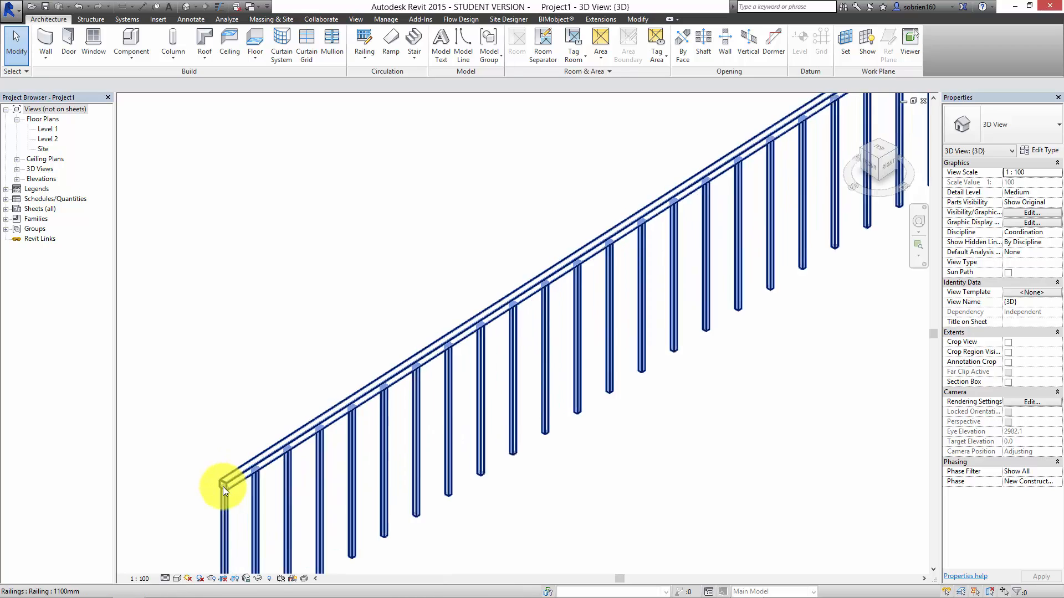
scroll(224, 483, up, 2)
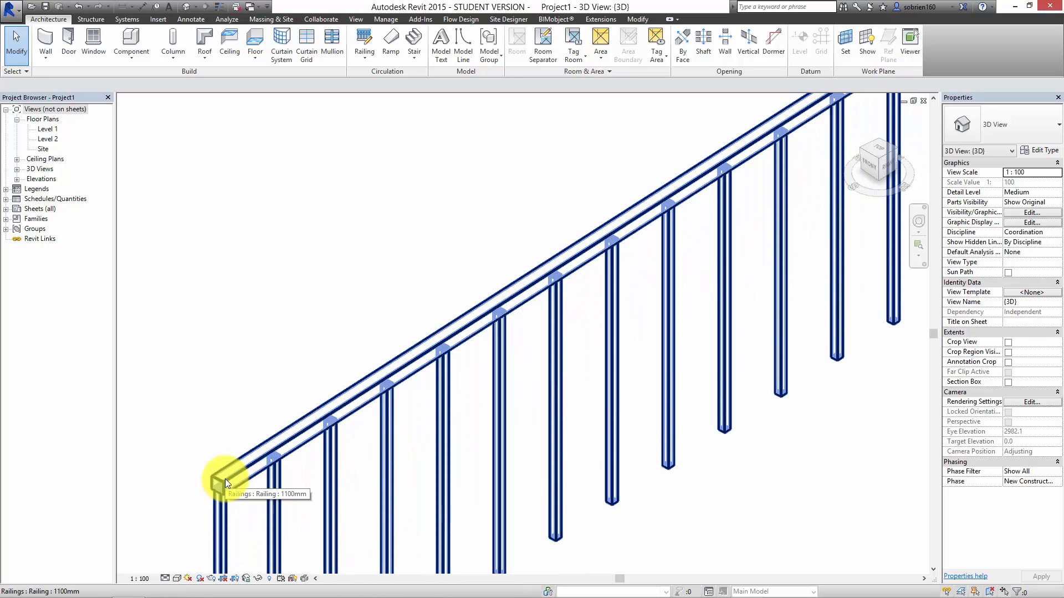
scroll(229, 457, down, 3)
scroll(300, 280, down, 2)
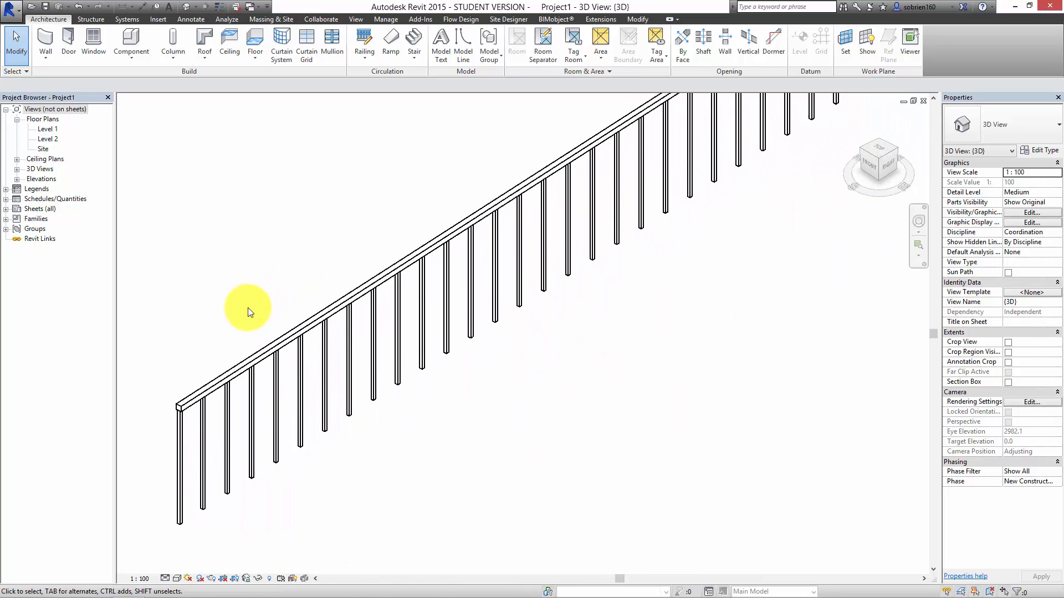
Create a new family from the Metric Profile.rft template.
click(16, 12)
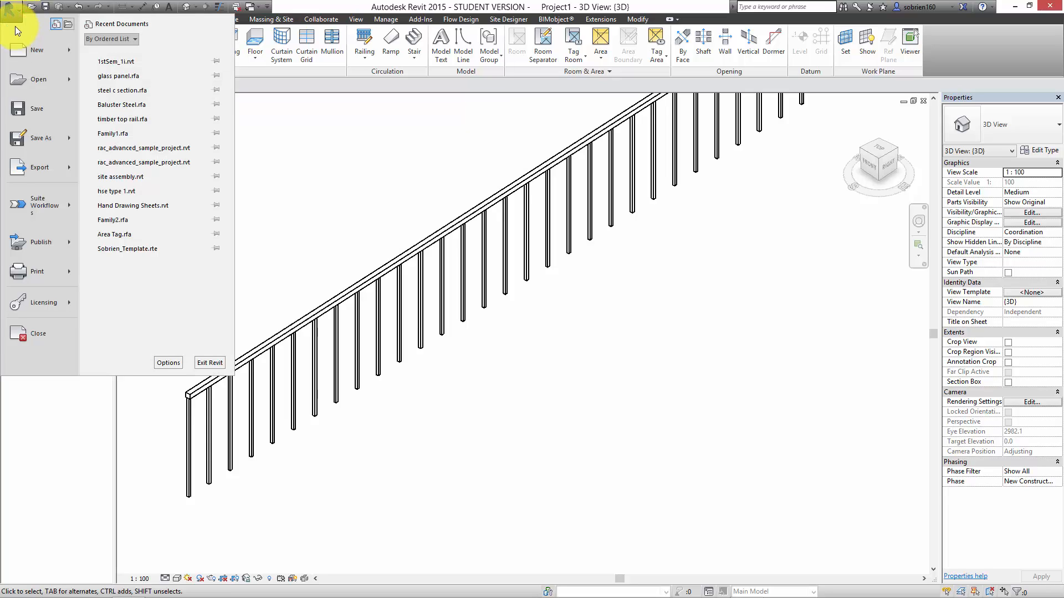
click(199, 148)
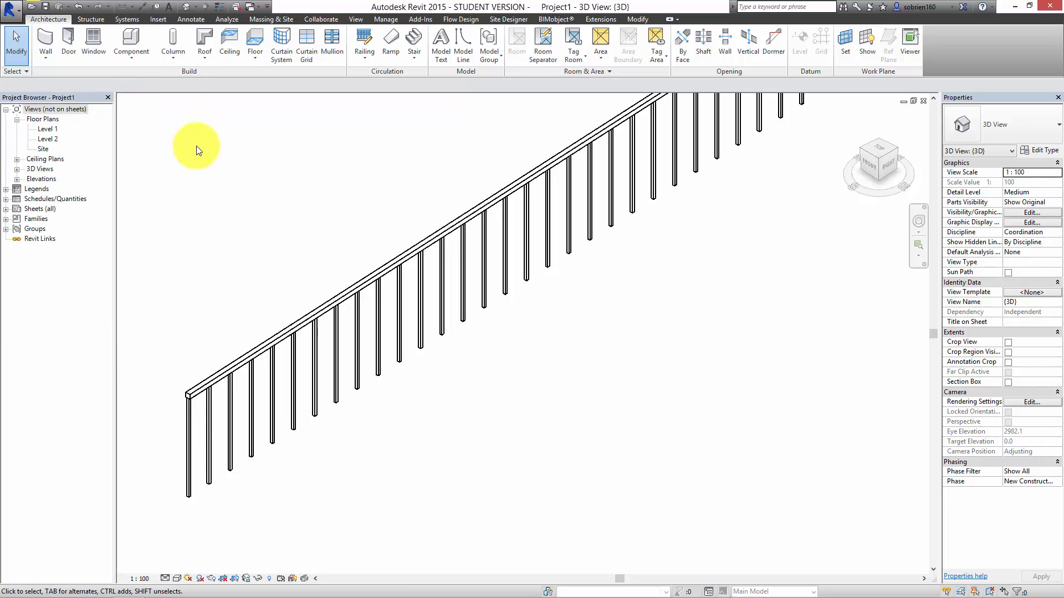
double_click(115, 115)
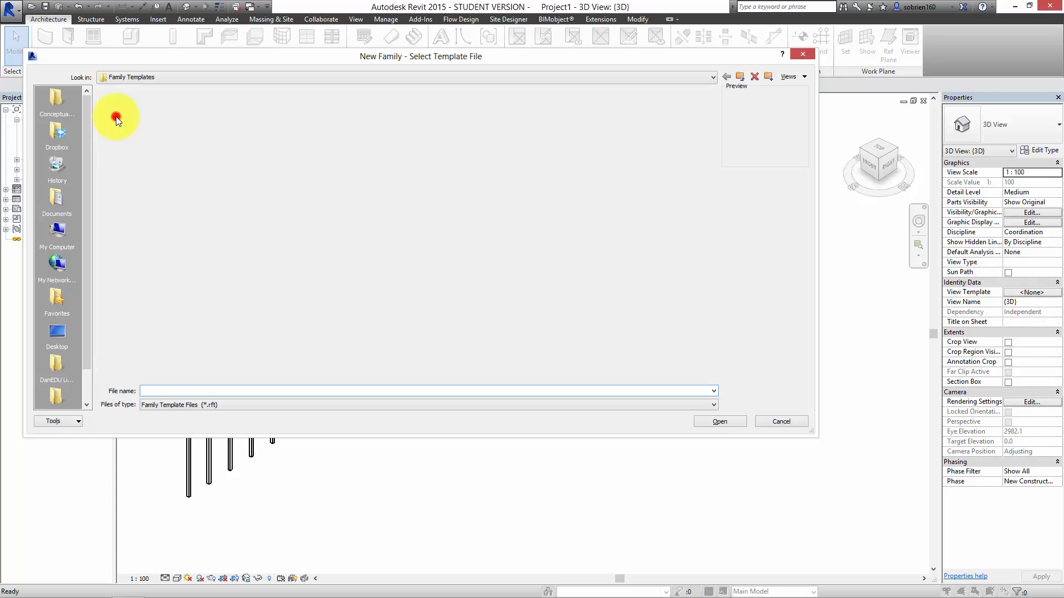
click(302, 360)
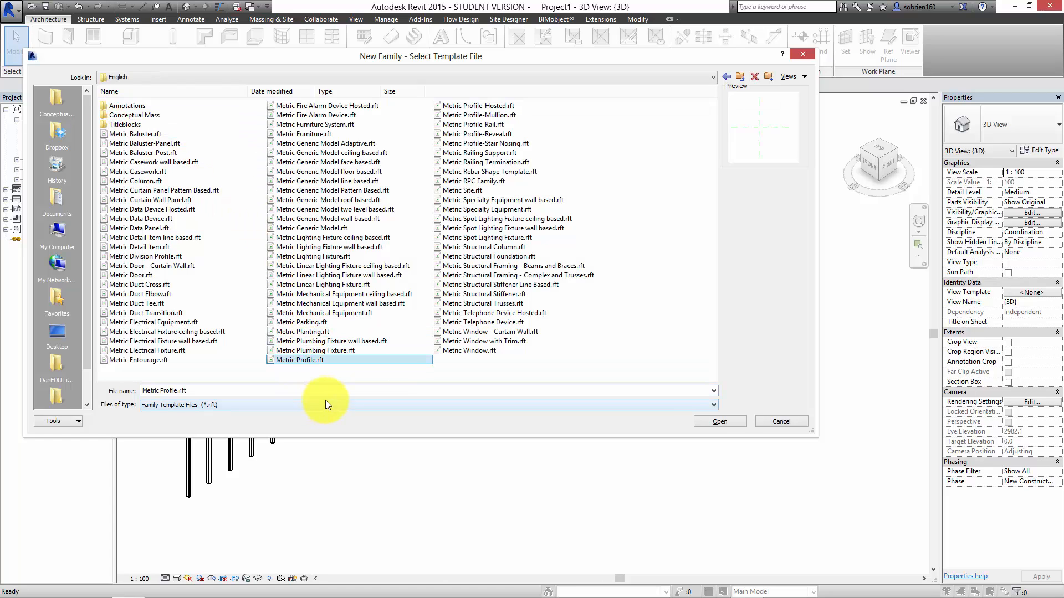
click(720, 422)
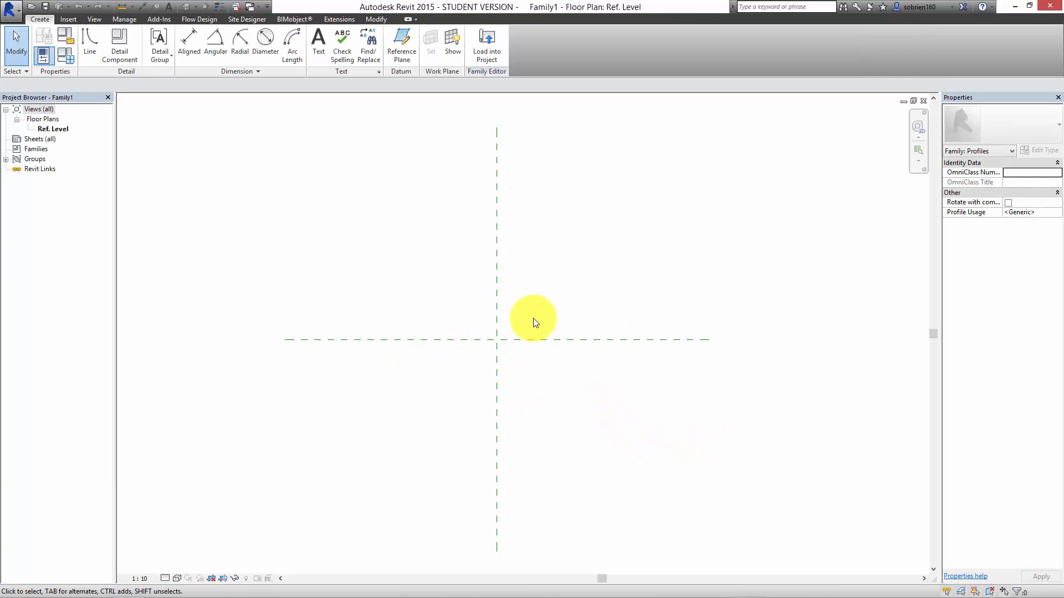
Draw a rectangle about 295 mm wide and 60 mm high, below and to the right of the reference planes' intersection.
click(96, 42)
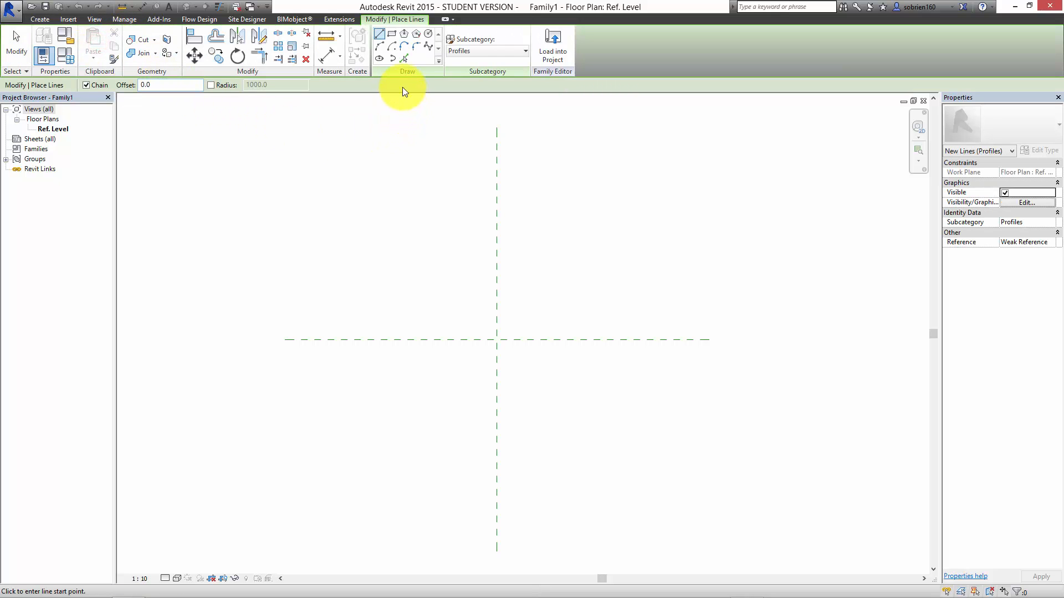
click(392, 34)
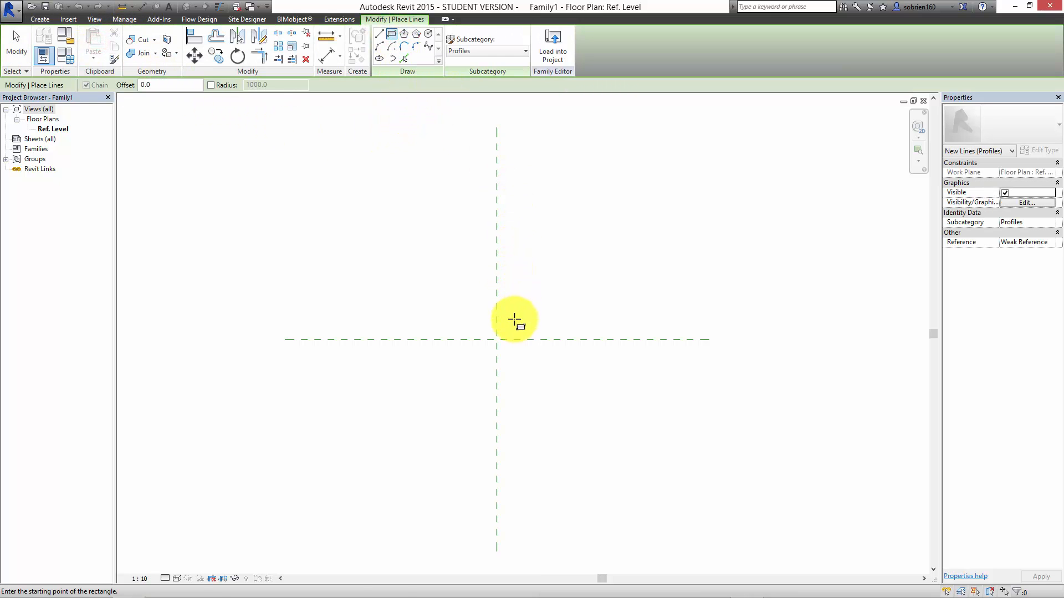
click(497, 340)
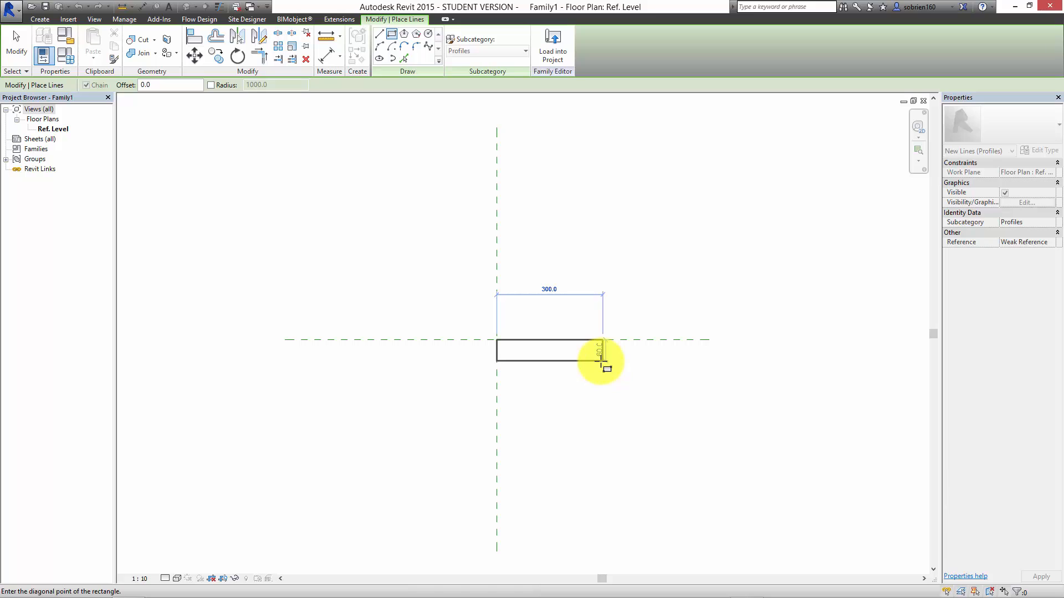
scroll(601, 361, up, 4)
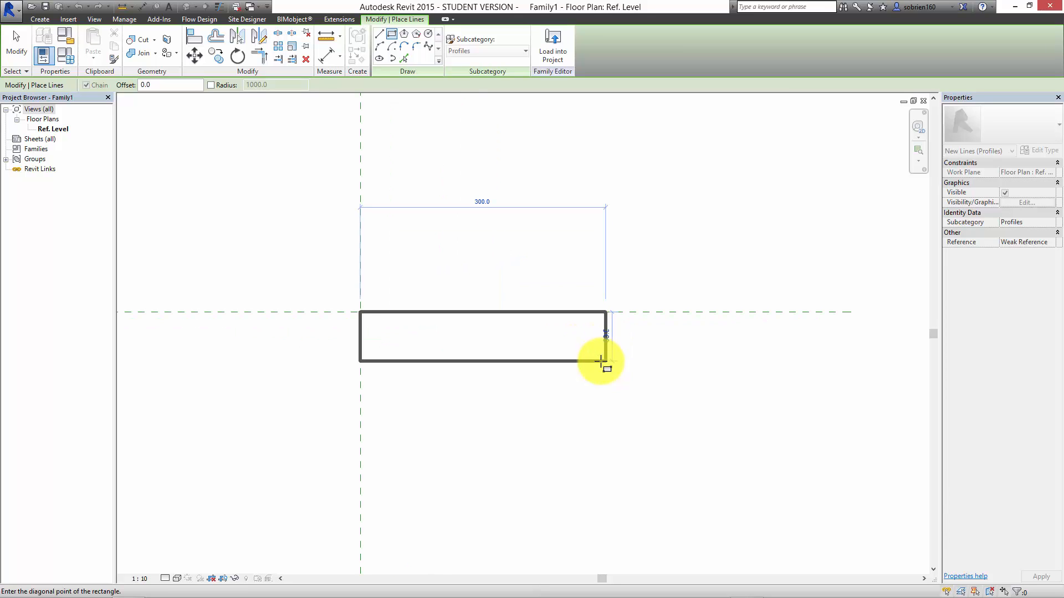
click(601, 361)
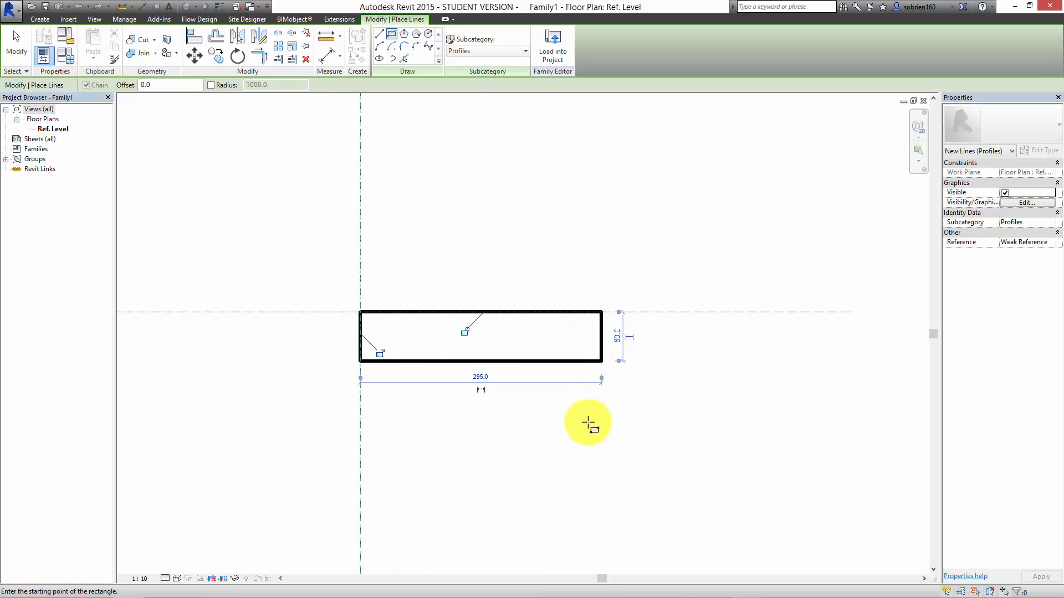
key(Escape)
key(Escape)
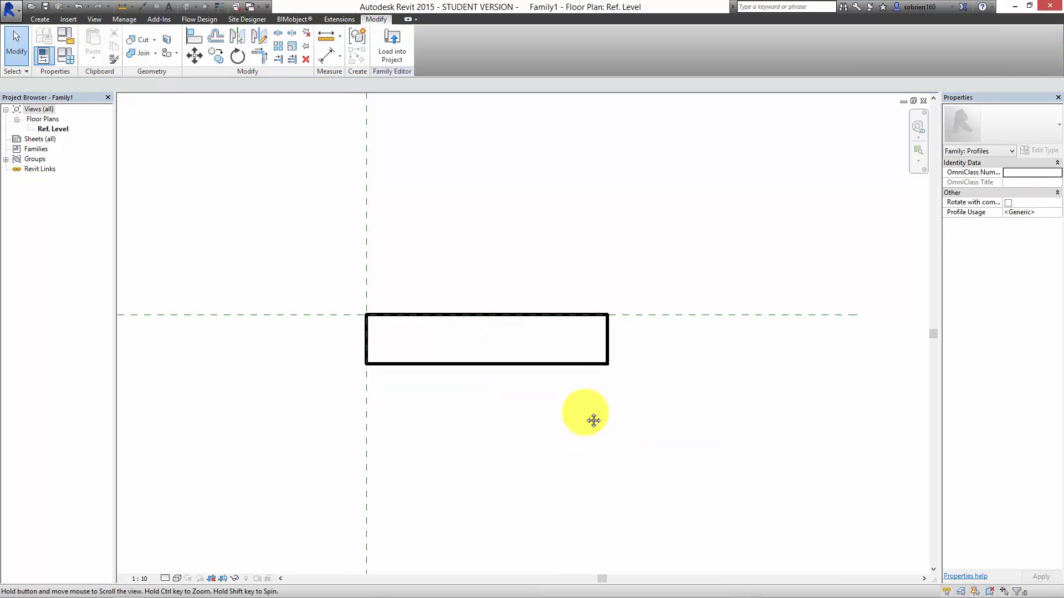
Round the two upper corners of the profile rectangle with fillet arcs of 20 mm radius.
click(40, 19)
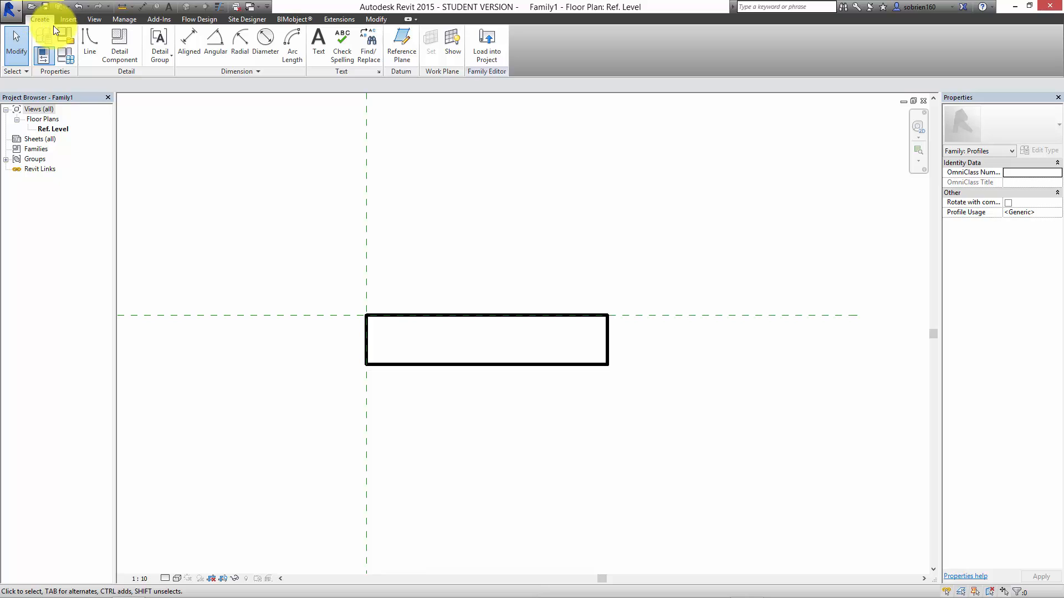
click(92, 56)
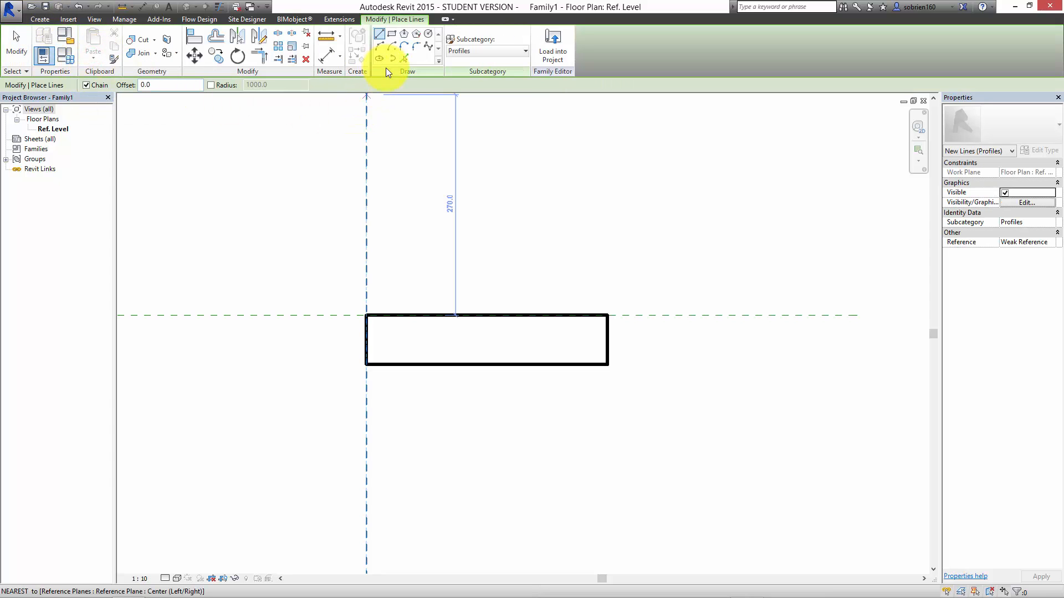
click(414, 47)
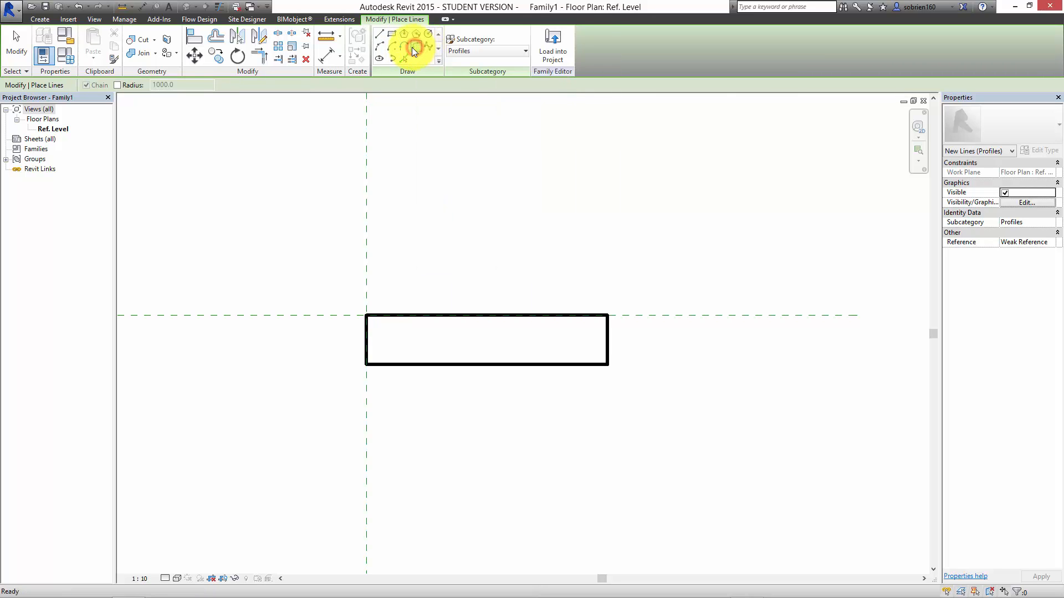
click(117, 84)
click(170, 85)
double_click(170, 85)
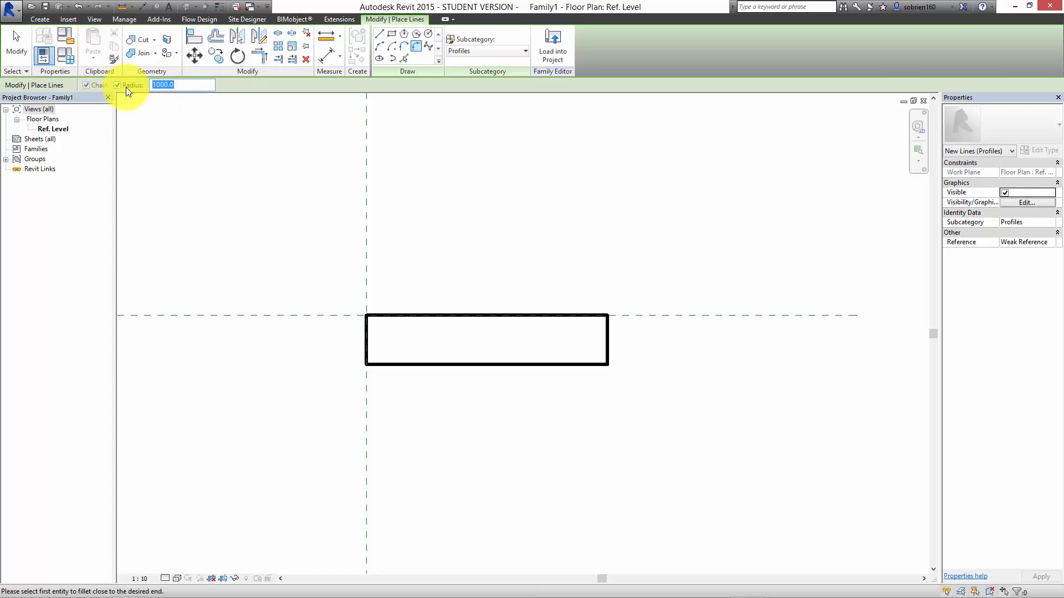
text(20)
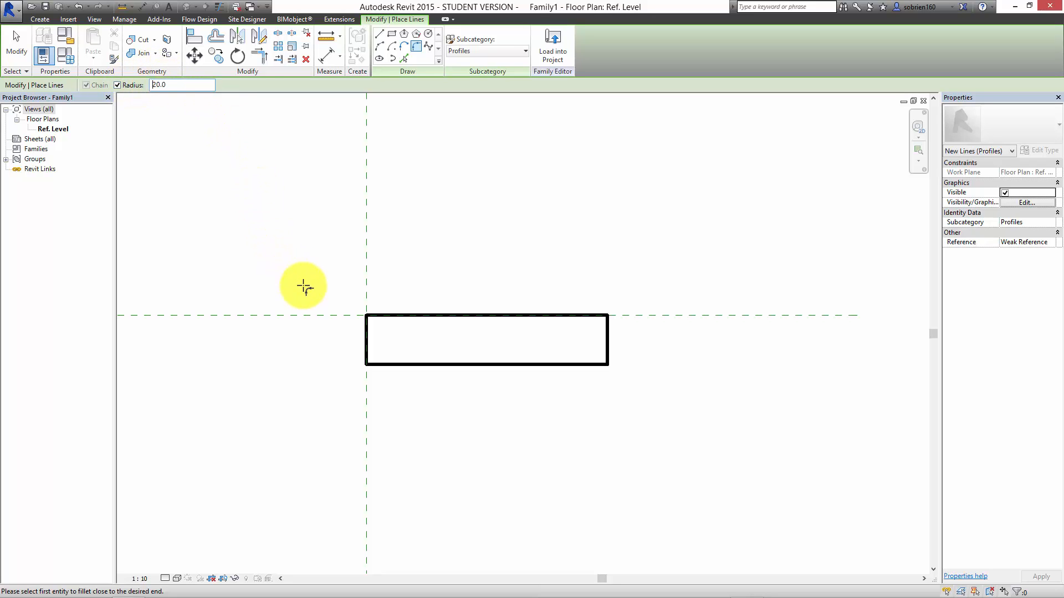
click(385, 318)
click(596, 318)
click(608, 333)
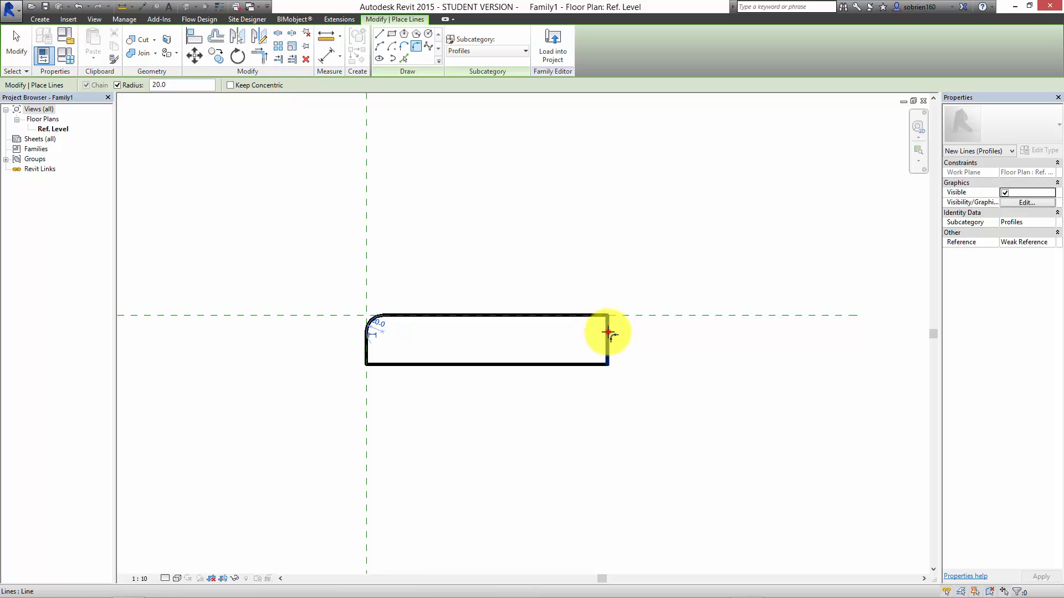
Round the two lower corners of the profile rectangle with the same 20 mm fillet radius.
scroll(611, 363, up, 2)
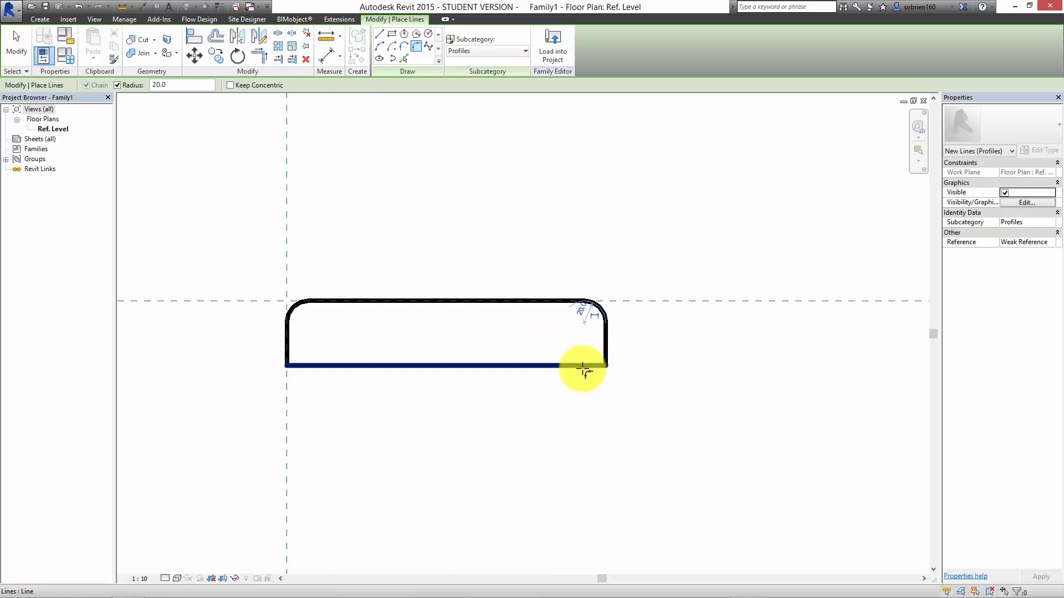
click(582, 368)
click(604, 356)
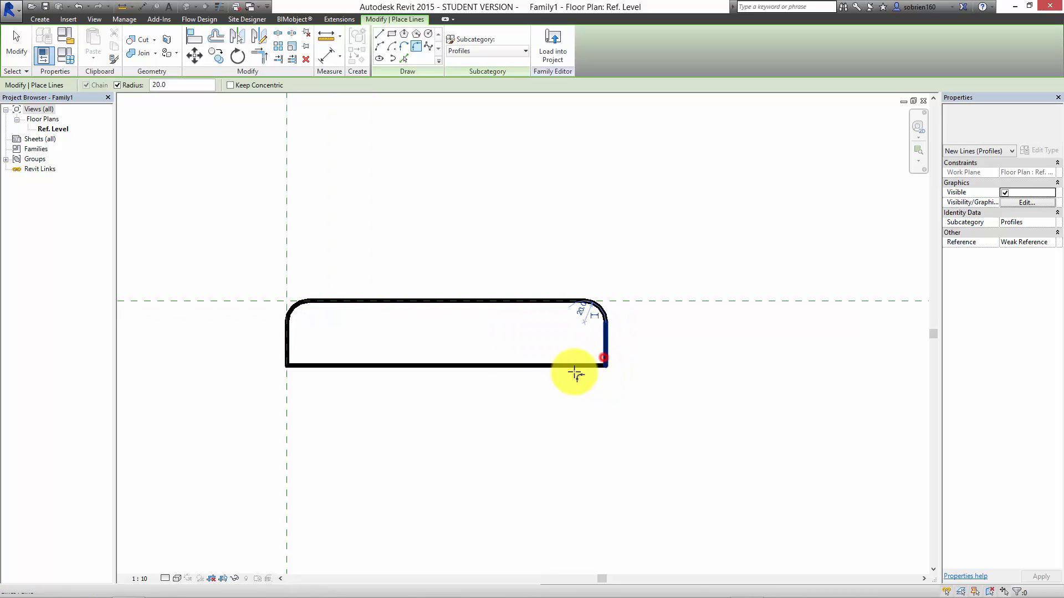
click(327, 367)
click(288, 348)
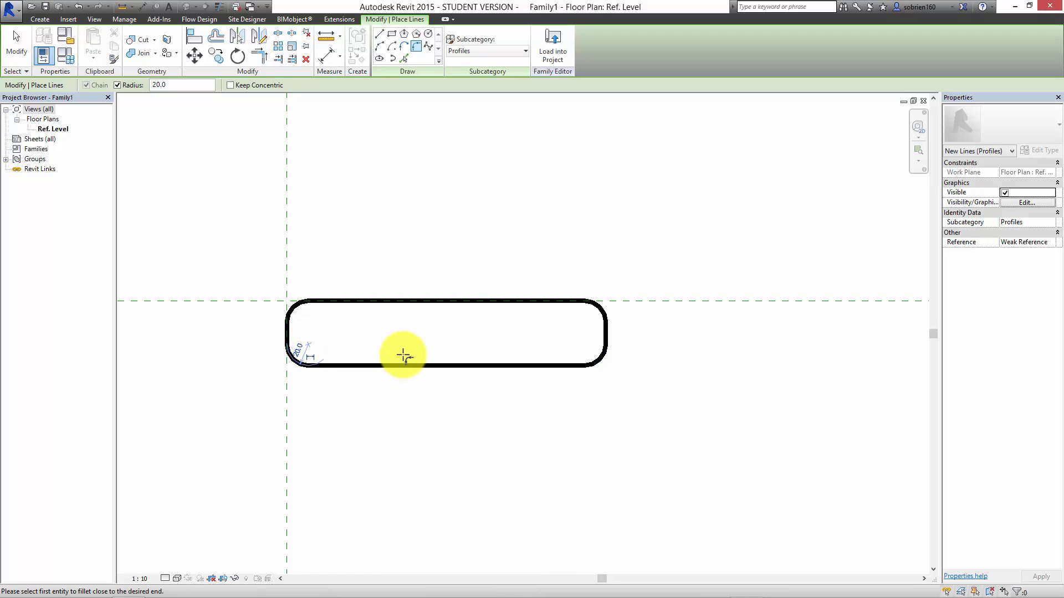
scroll(388, 324, down, 1)
scroll(364, 335, down, 2)
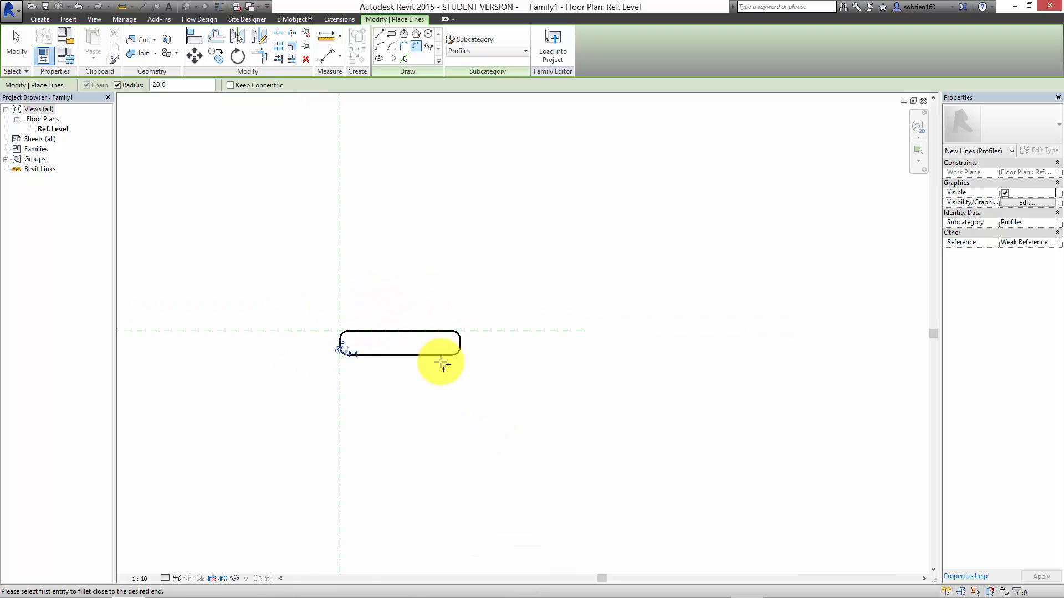
scroll(444, 344, up, 9)
middle_drag(532, 376, 716, 328)
key(Escape)
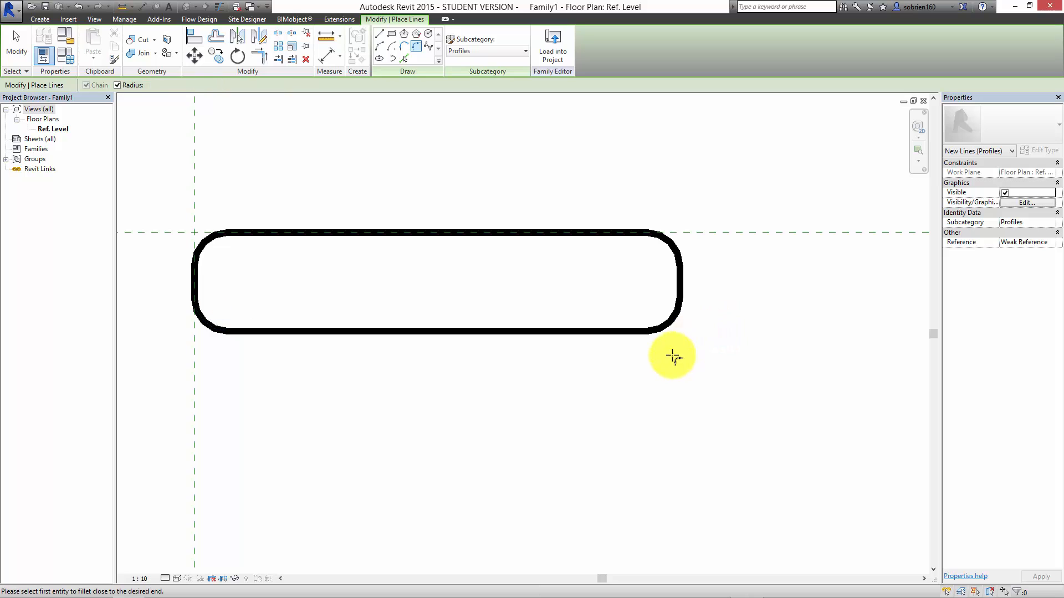
middle_drag(672, 355, 720, 338)
Save the family to the Desktop as timber top rail.rfa, replacing the existing file.
click(13, 17)
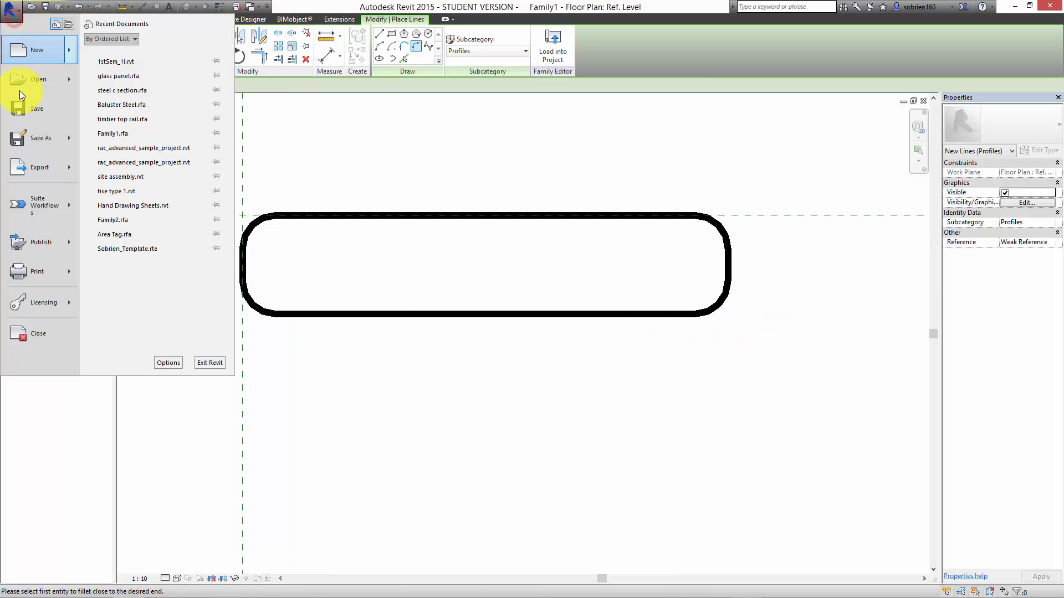
mouse_move(41, 139)
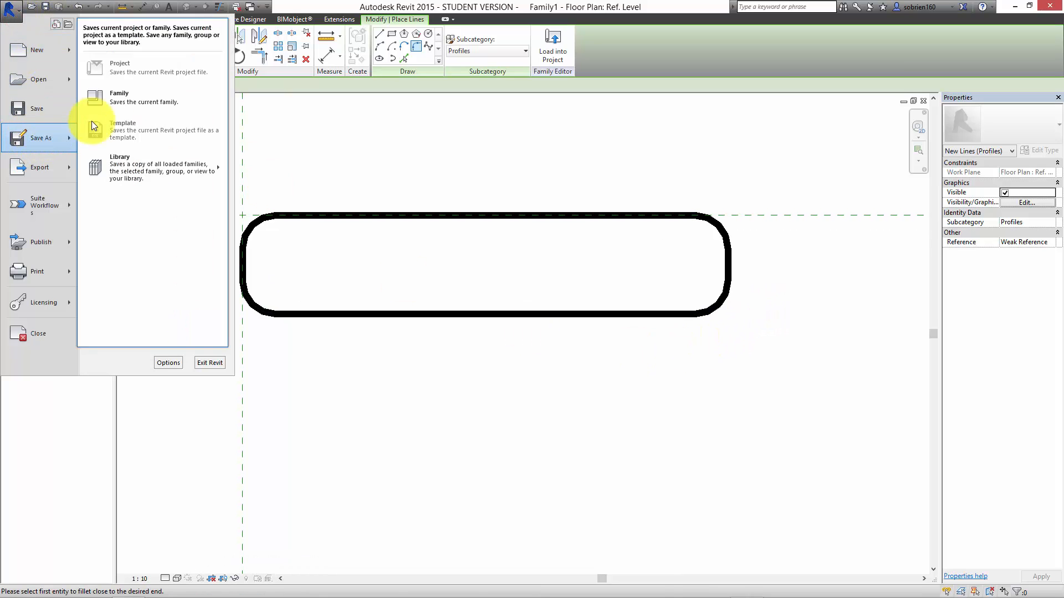
click(91, 122)
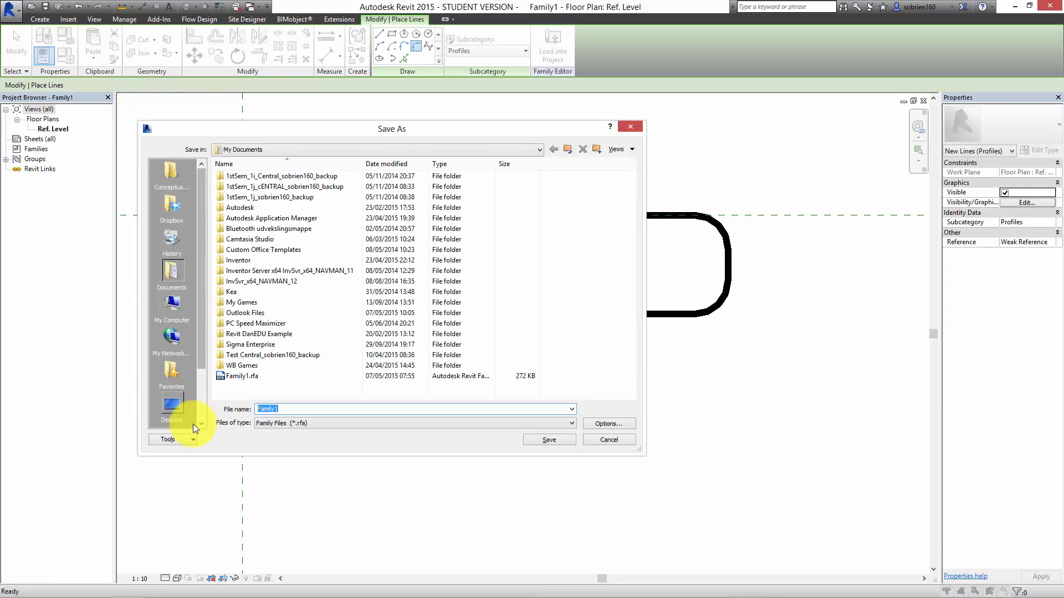
click(176, 410)
double_click(288, 408)
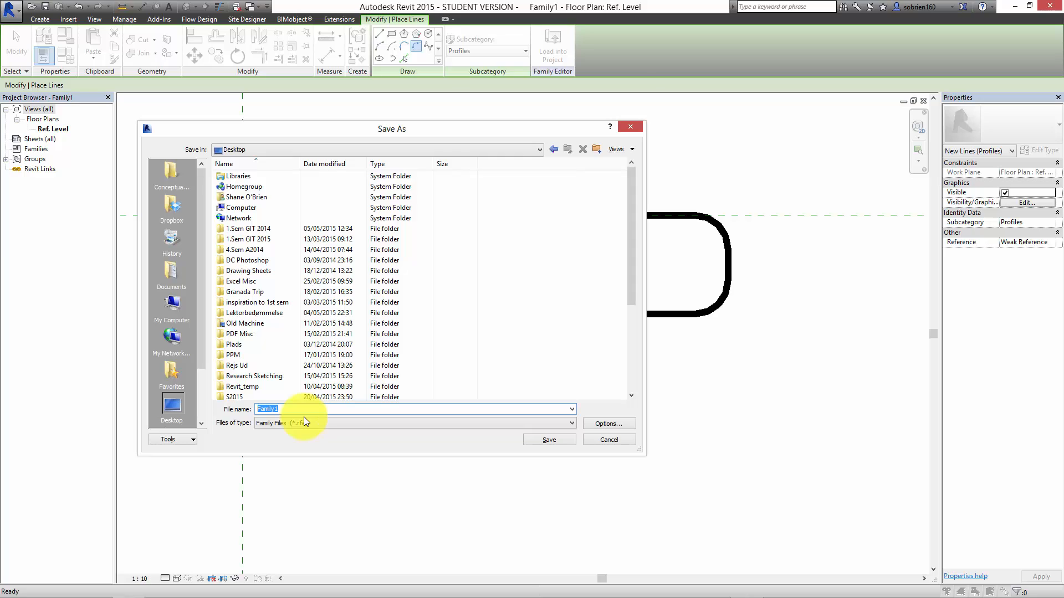
text(telefonliste - 230315.xls)
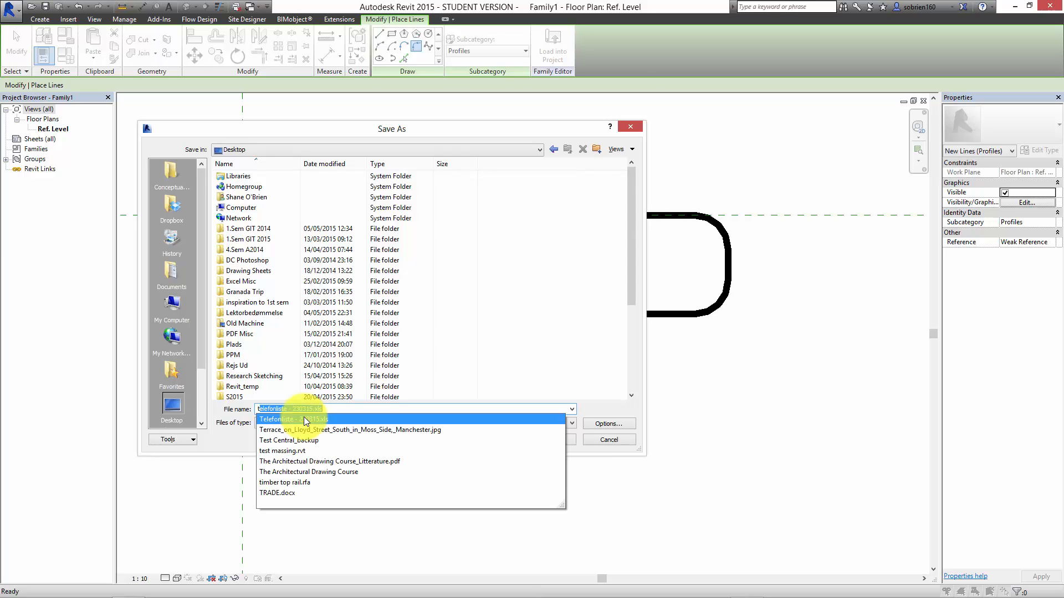
click(314, 482)
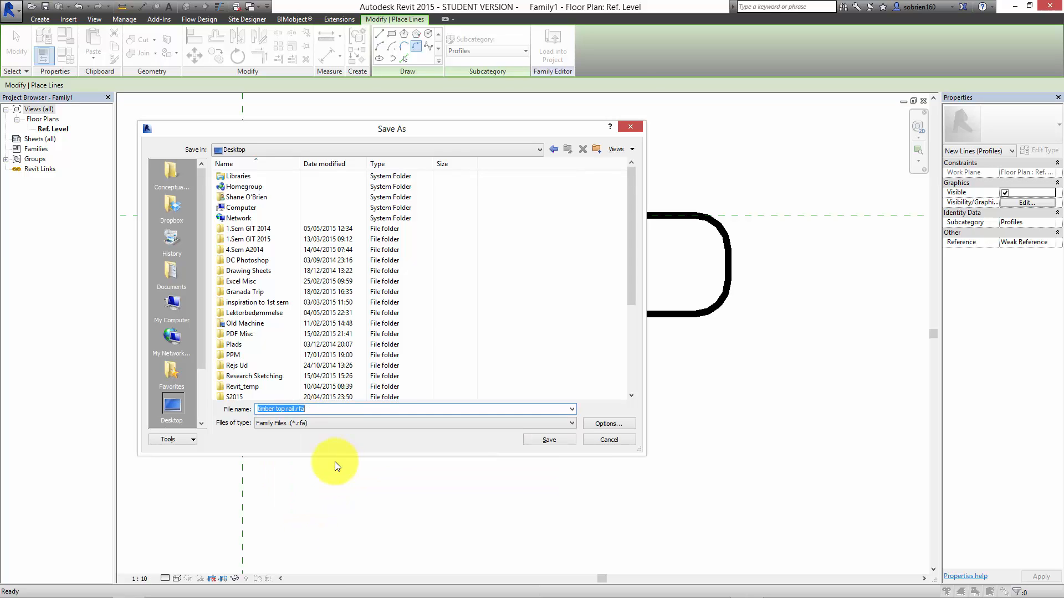
click(540, 441)
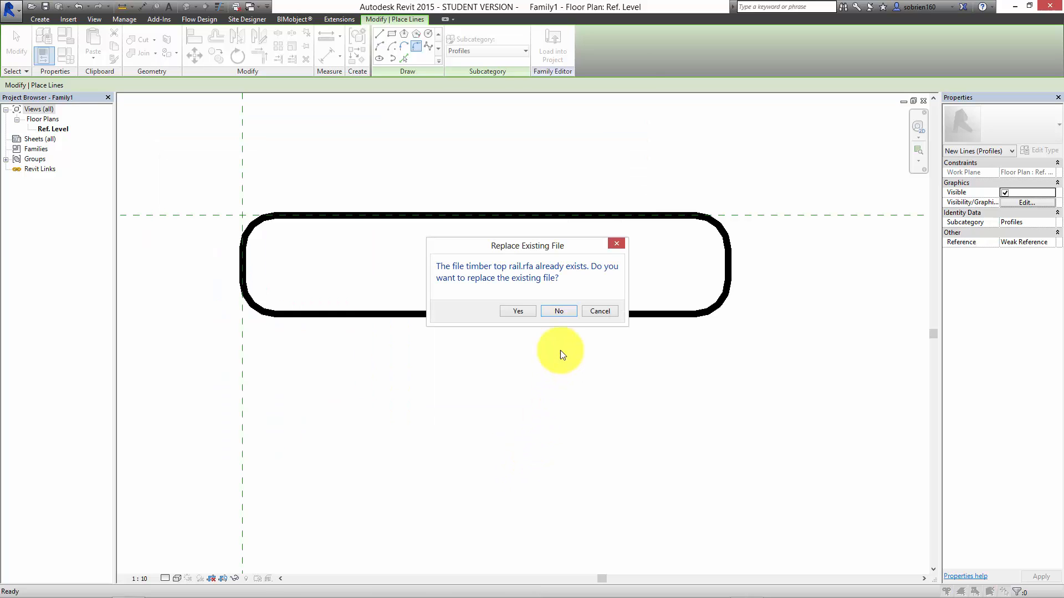
click(536, 311)
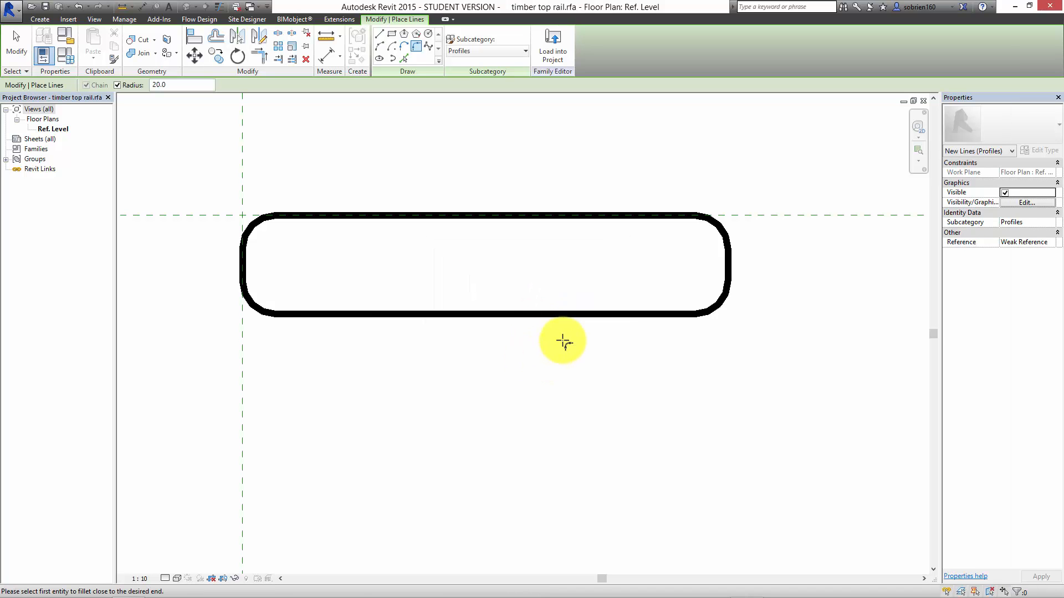
Load the finished timber top rail profile into the railing project.
scroll(584, 362, down, 2)
middle_drag(575, 363, 603, 435)
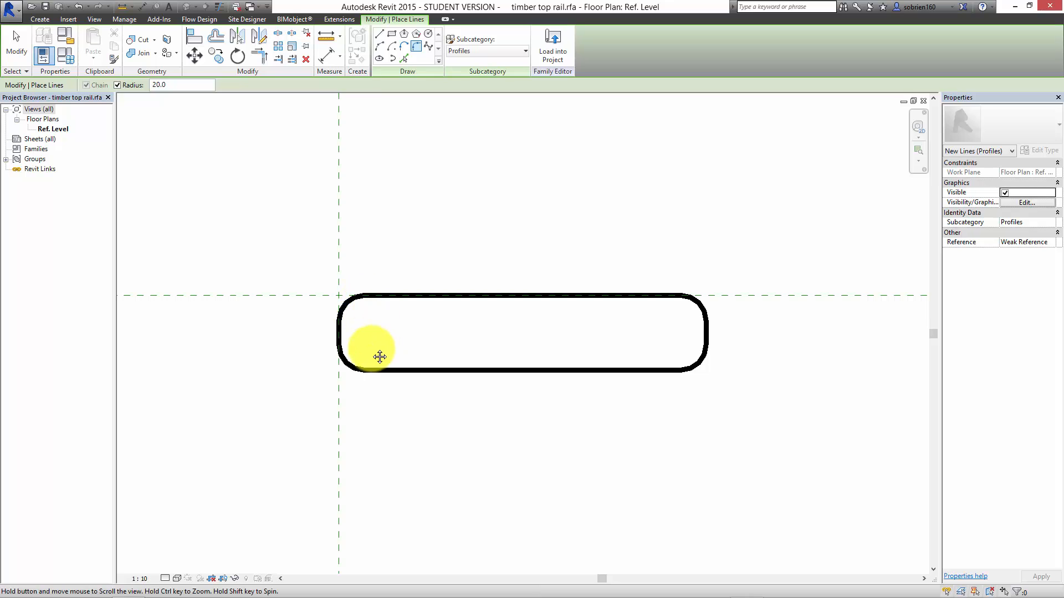
middle_drag(383, 356, 371, 368)
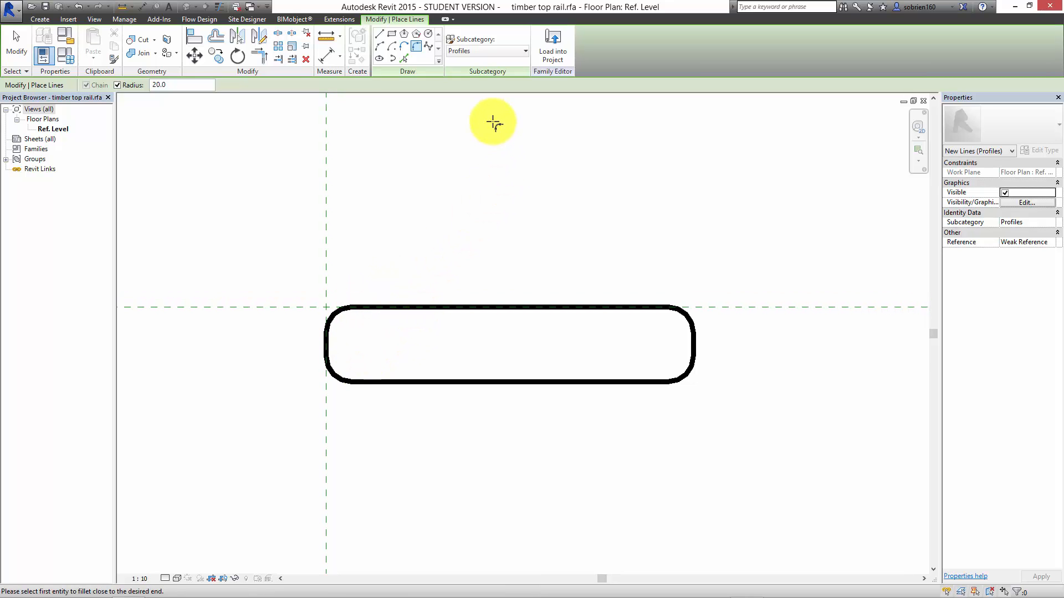
click(556, 53)
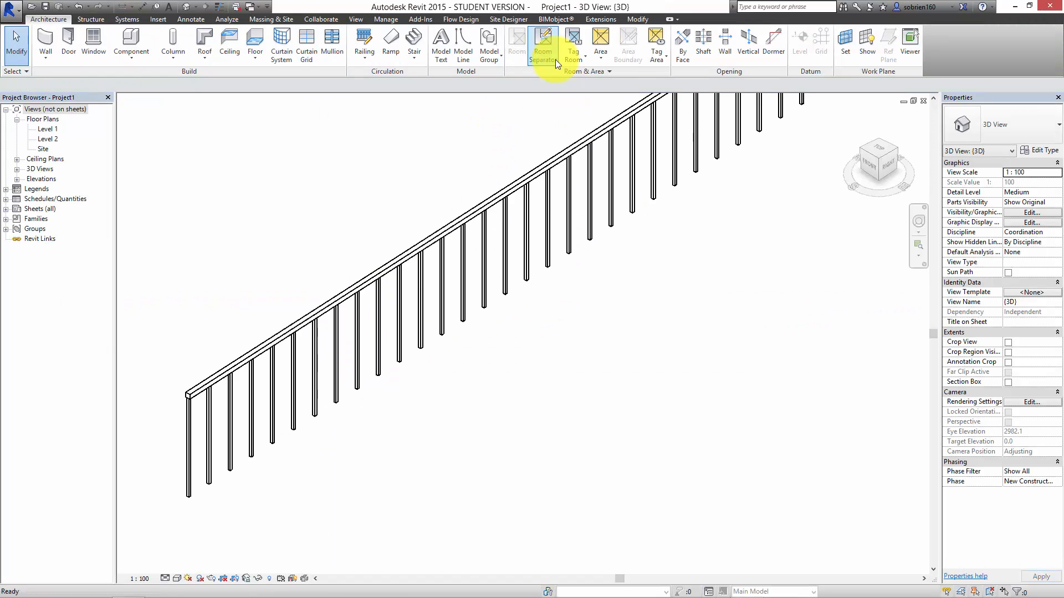
Set the profile of Rail 1 in the 1100mm railing type's rail structure to timber top rail : timber top rail.
middle_drag(474, 410, 575, 403)
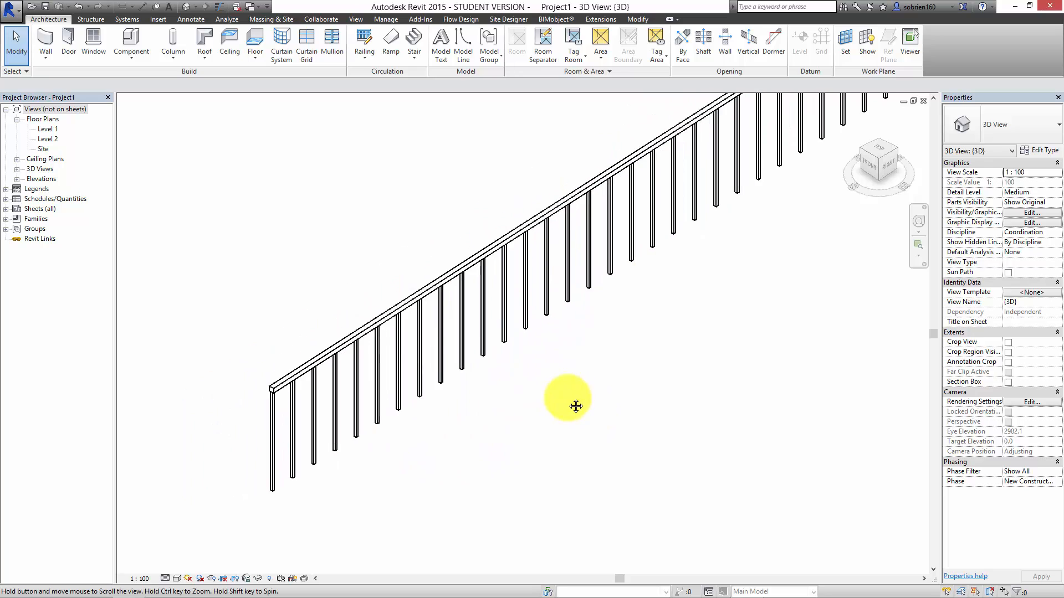
click(438, 306)
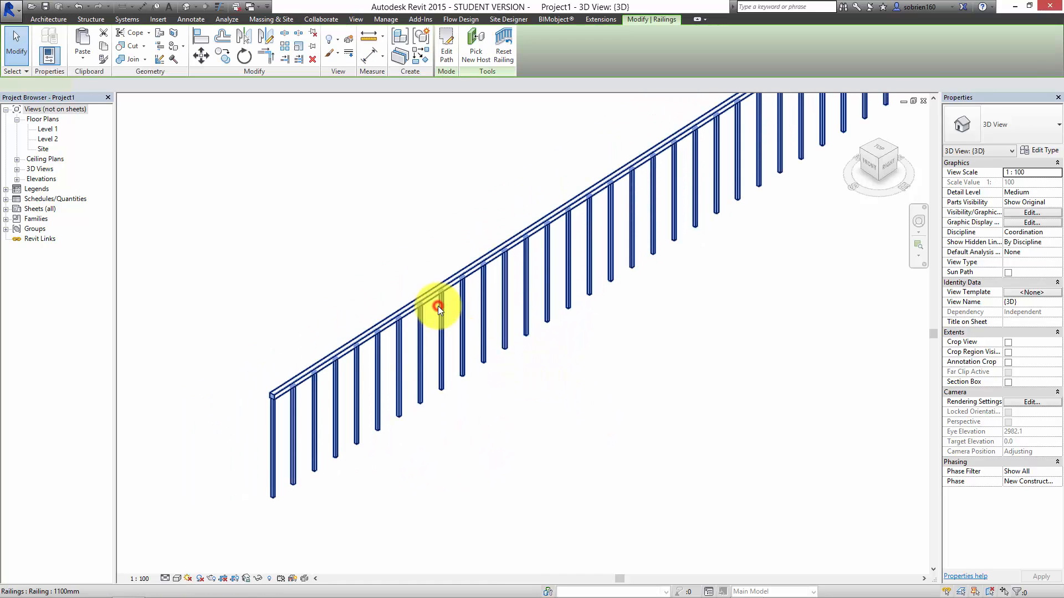
click(1031, 150)
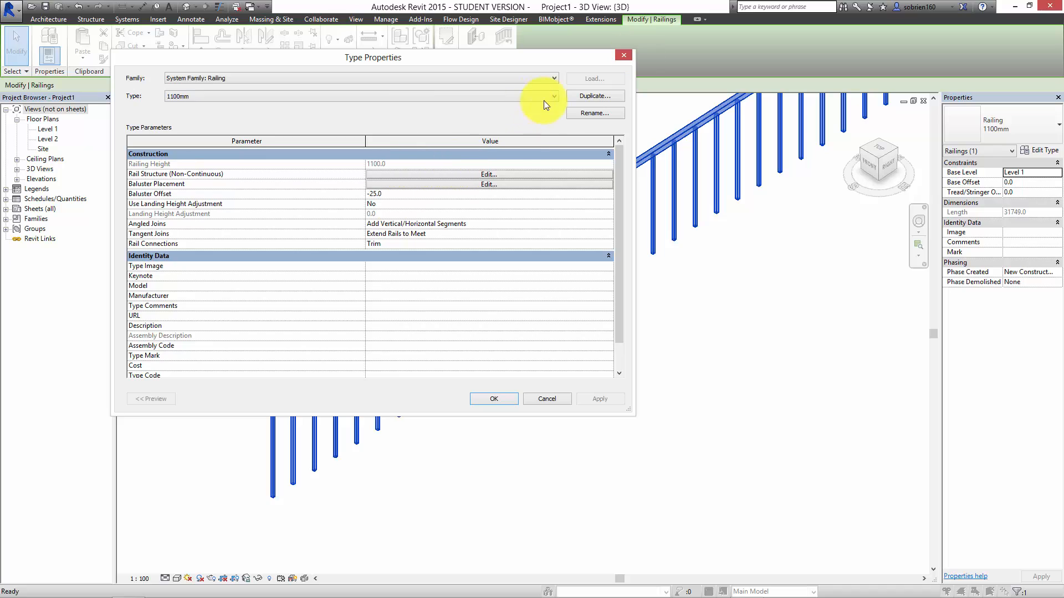
click(463, 173)
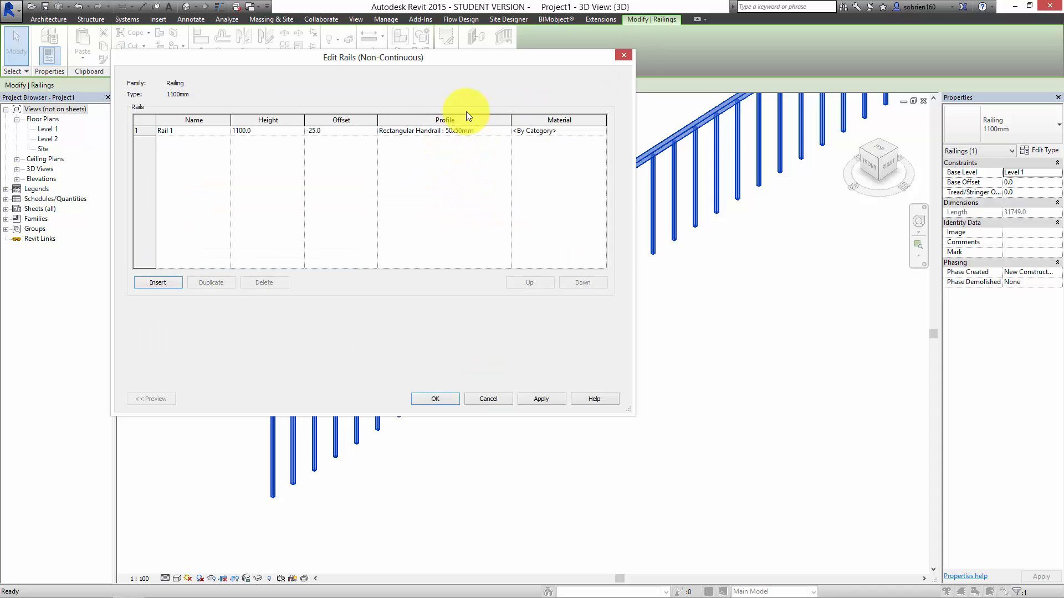
click(507, 132)
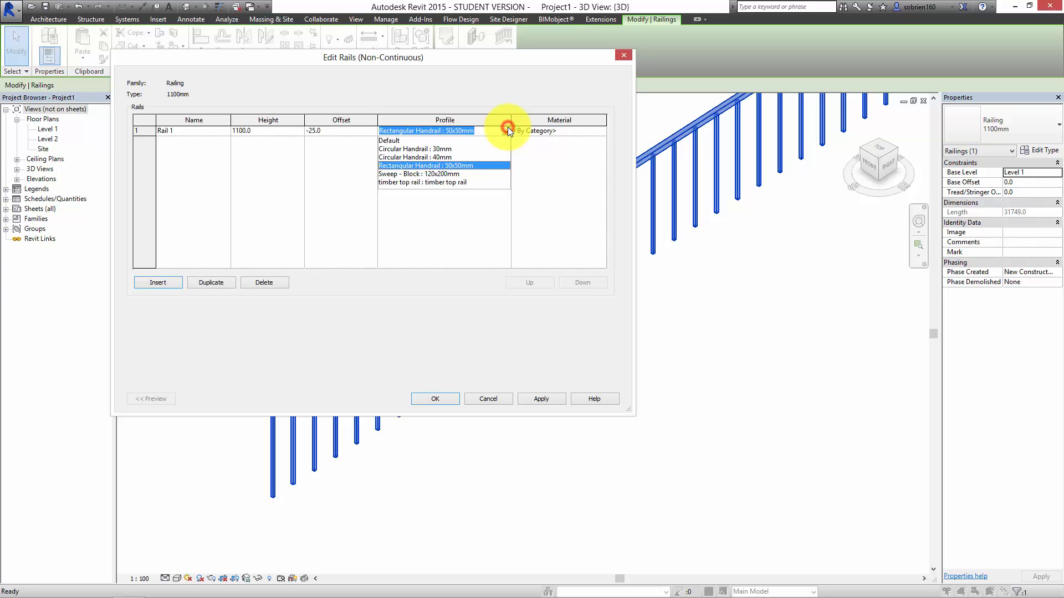
click(449, 181)
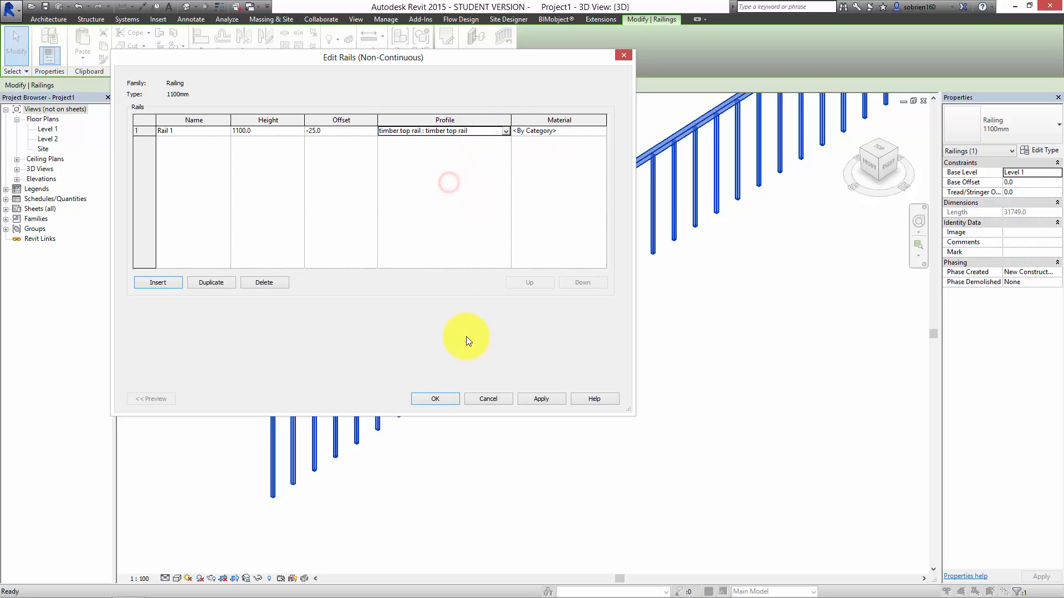
click(541, 399)
click(439, 404)
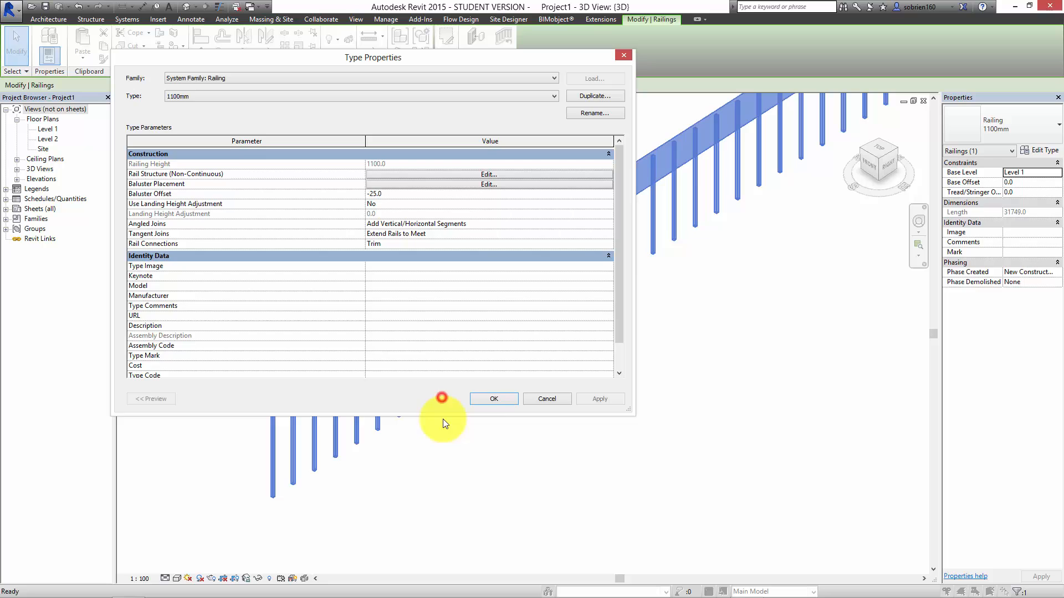
click(483, 403)
click(492, 432)
Examine the rail's new cross-section at the railing's straight end and its position over the balusters.
shift+middle_drag(364, 474, 423, 382)
scroll(713, 212, up, 2)
scroll(722, 189, up, 5)
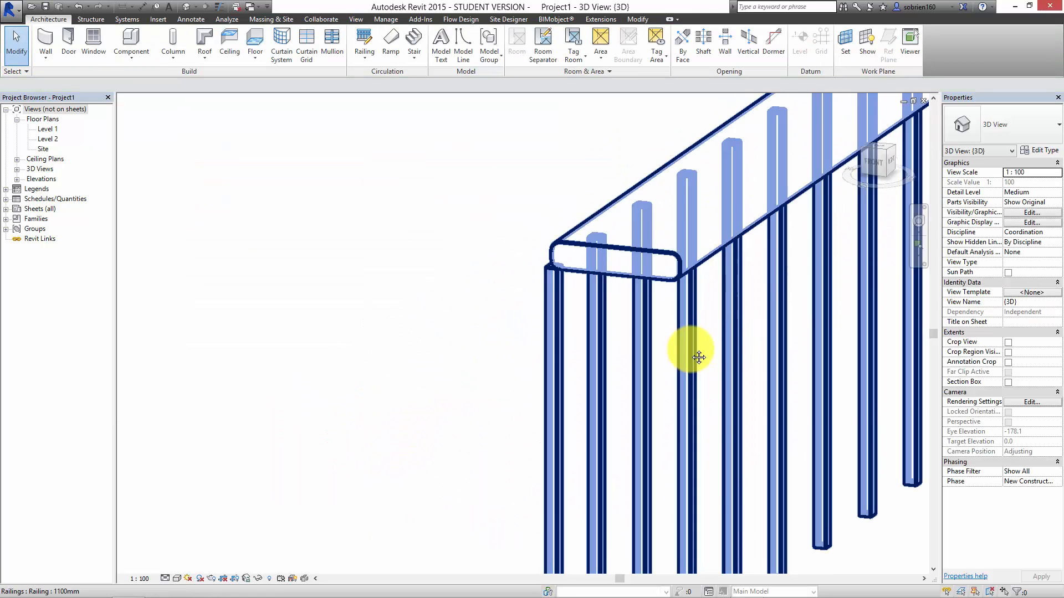
shift+middle_drag(696, 354, 660, 367)
scroll(659, 367, down, 4)
middle_drag(476, 407, 596, 460)
scroll(596, 460, down, 1)
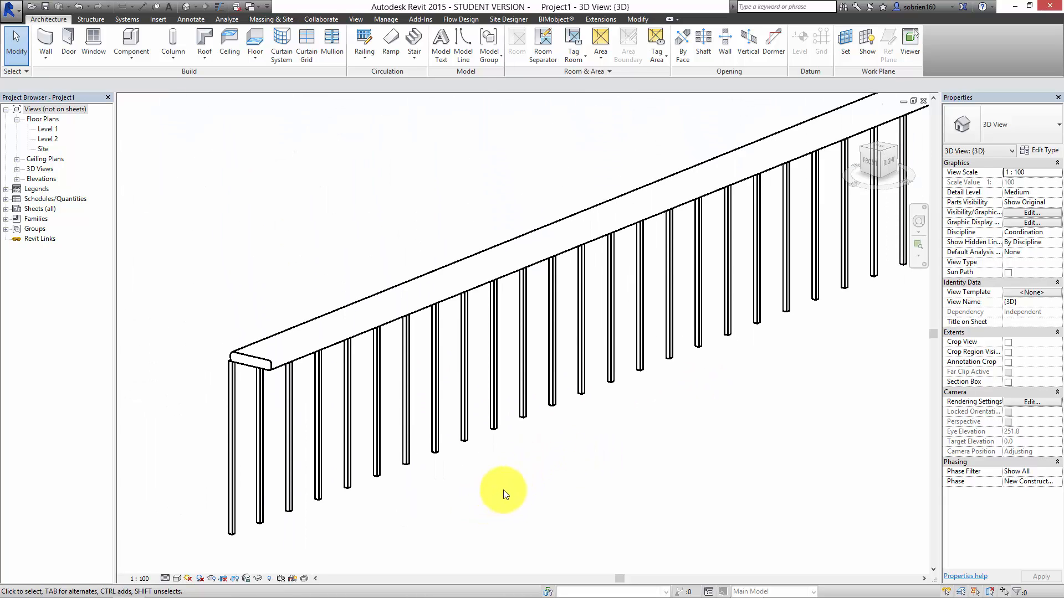
Open the rail structure of the 1100mm railing type for editing.
click(355, 412)
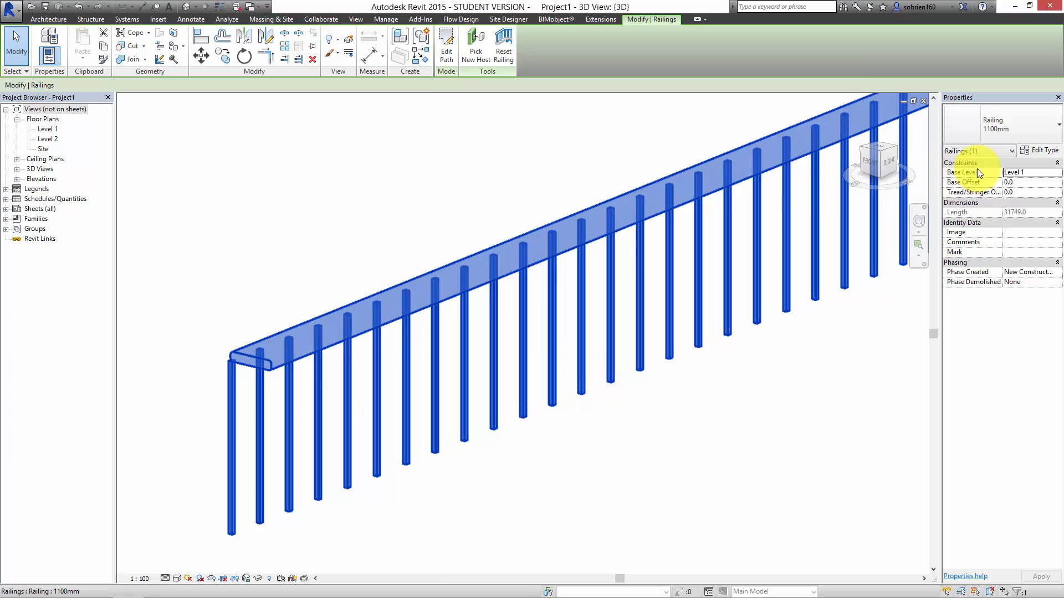
click(1032, 150)
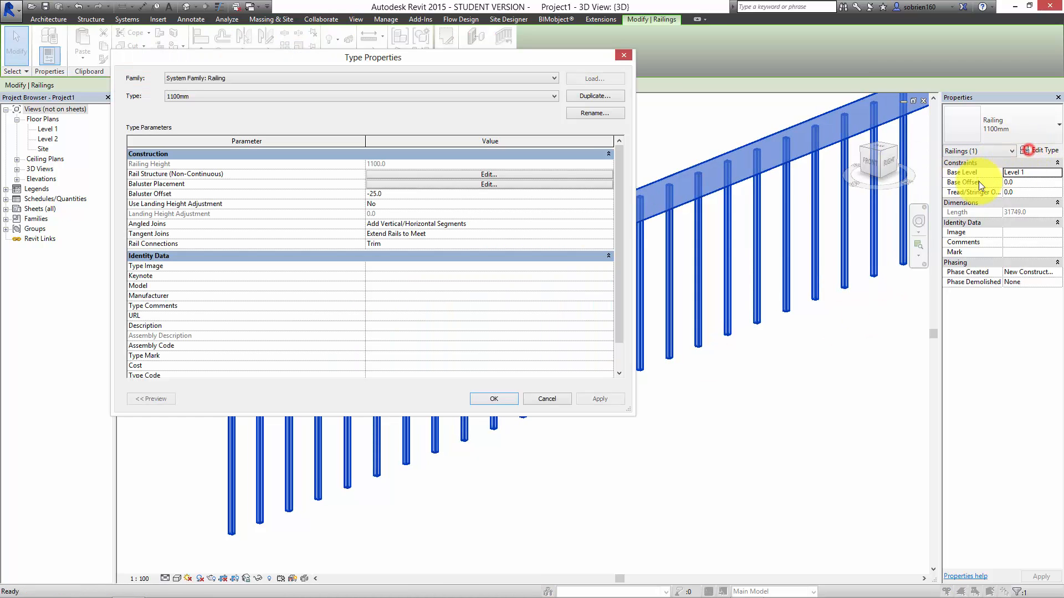
click(484, 176)
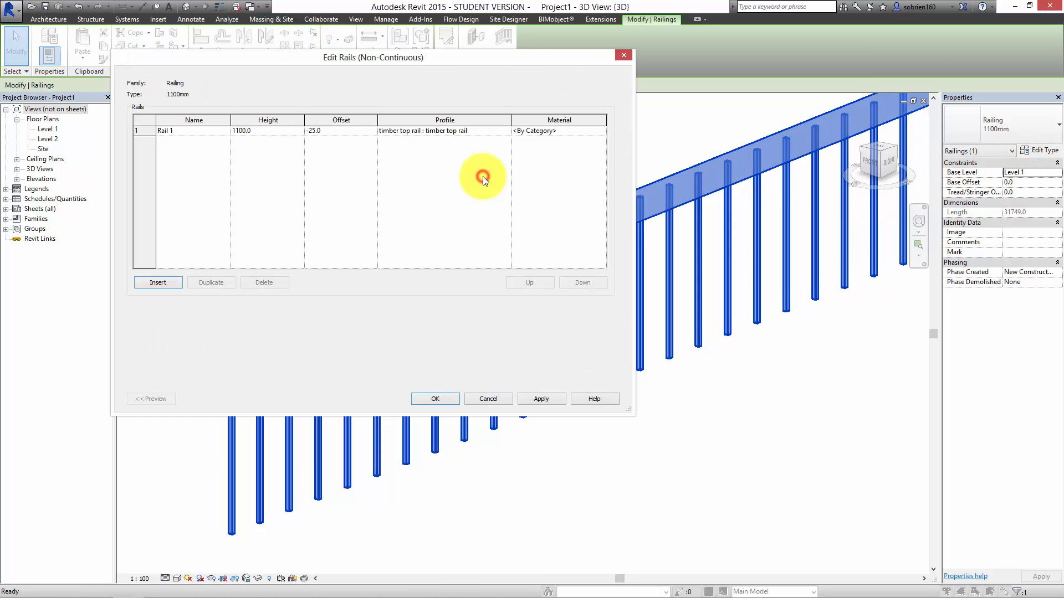
Try offsets of 0 and -150 for Rail 1, applying each one to the railing.
click(497, 132)
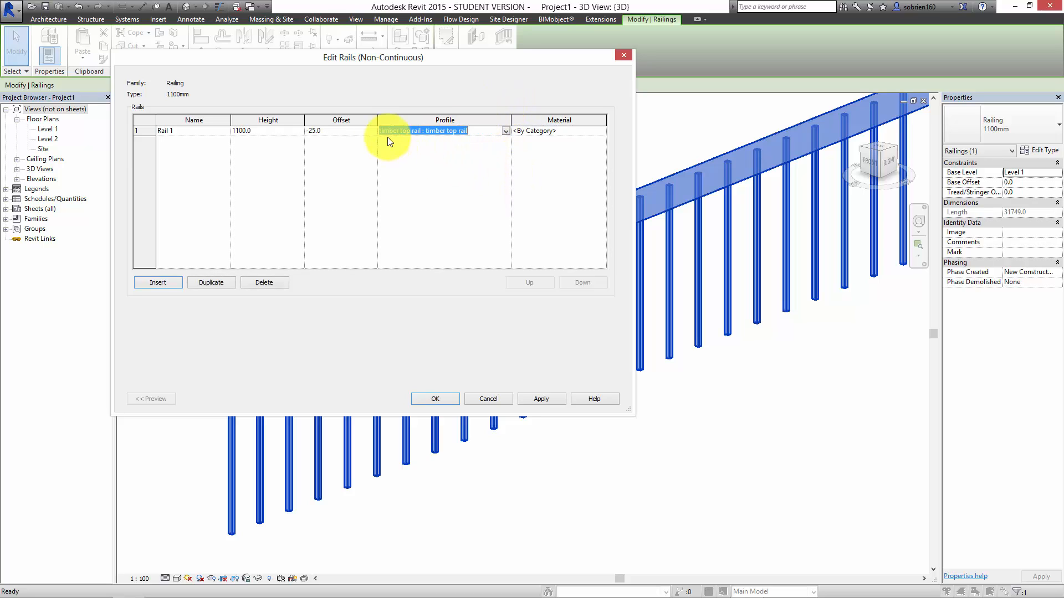
click(339, 133)
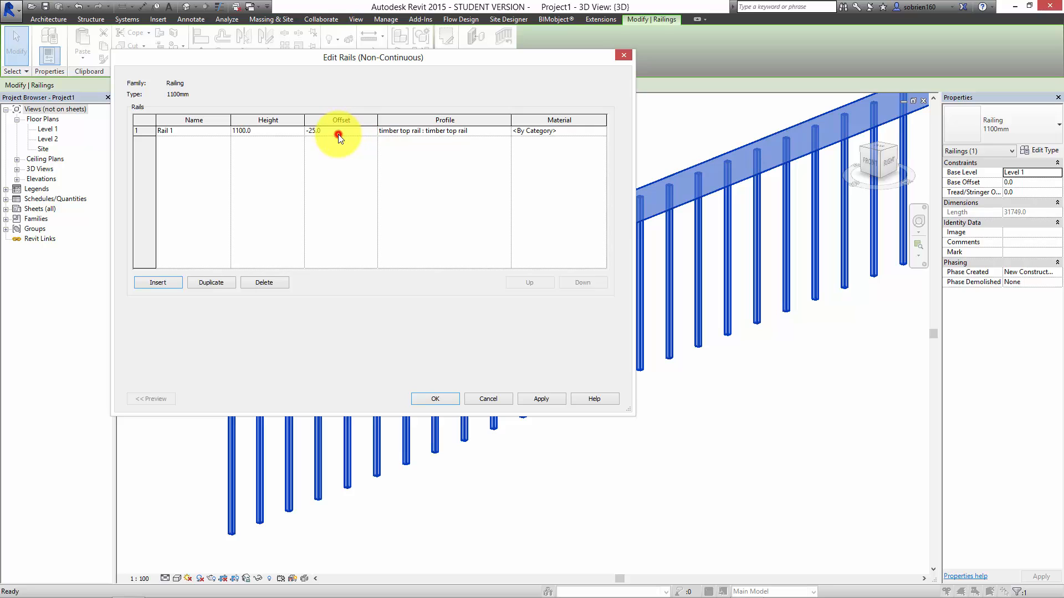
drag(414, 62, 610, 128)
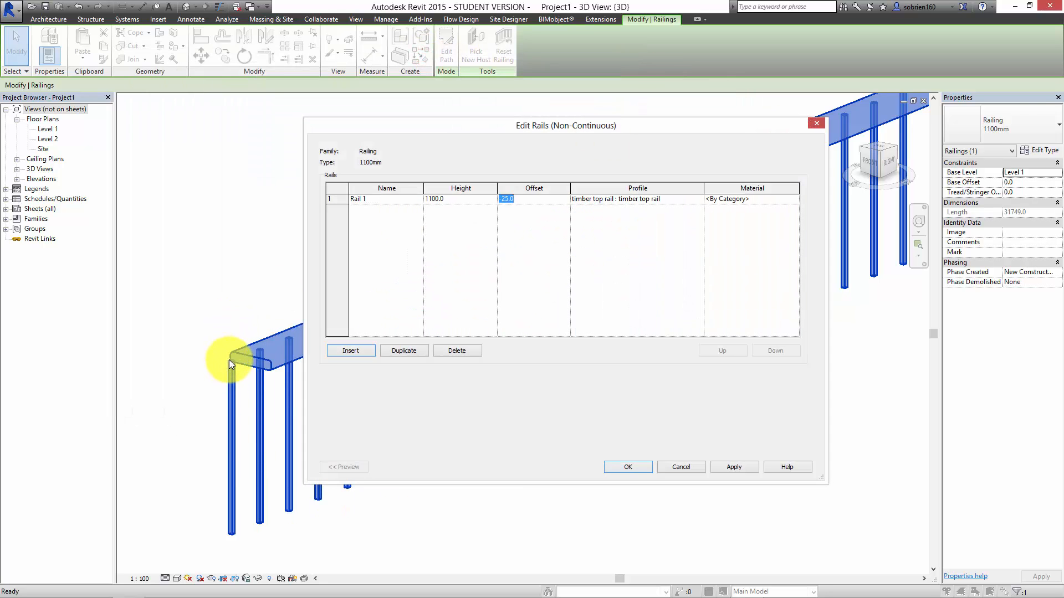
text(0)
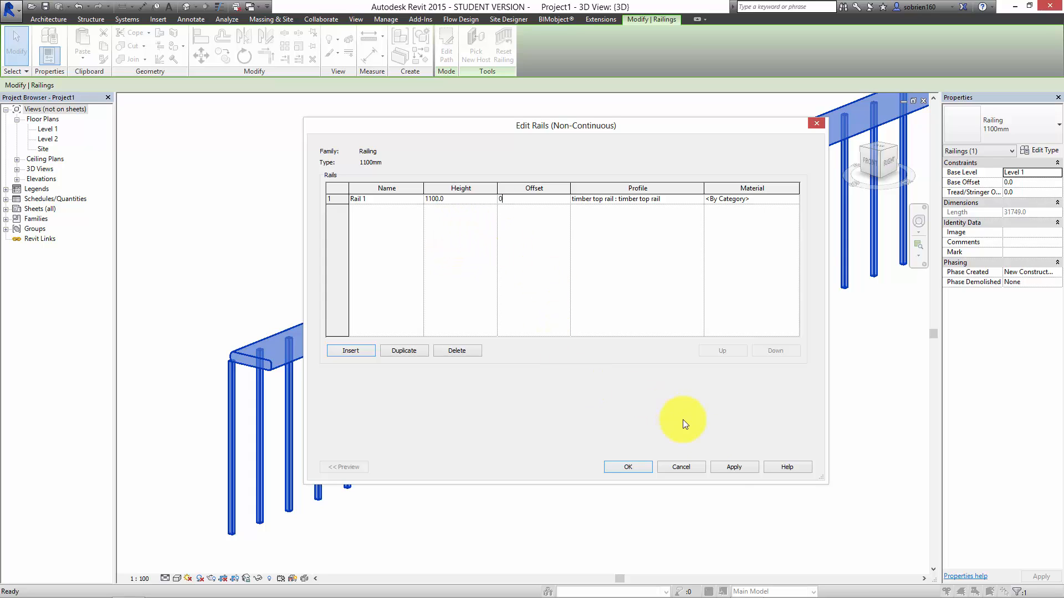
click(728, 471)
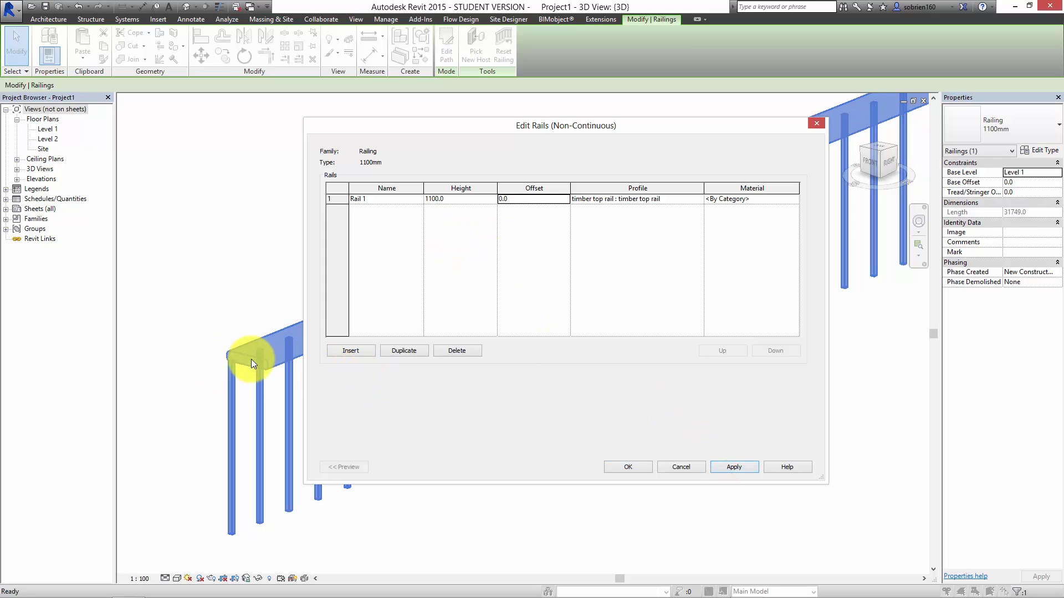
click(530, 204)
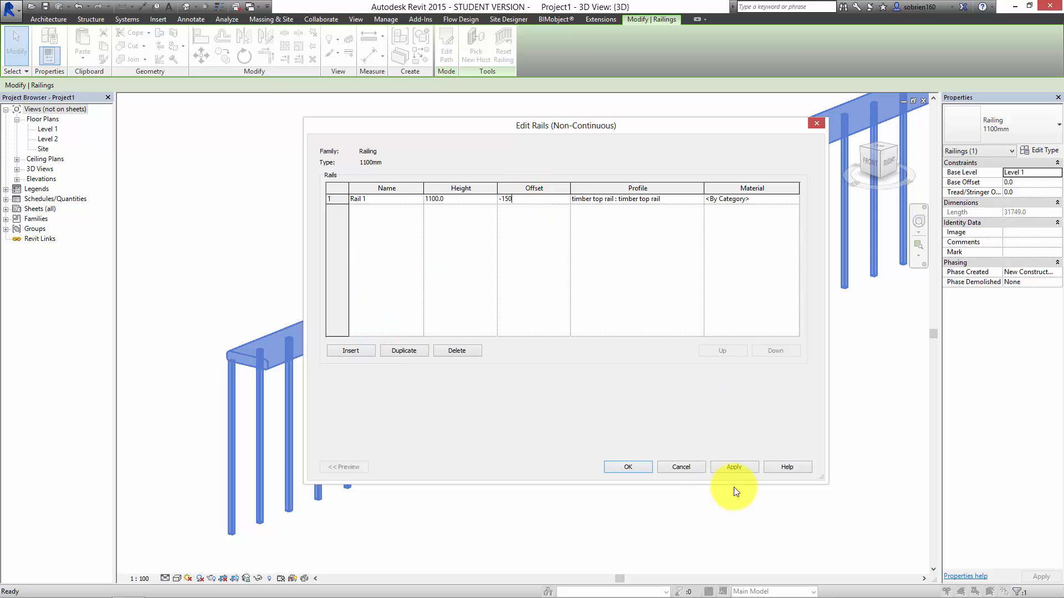
click(741, 469)
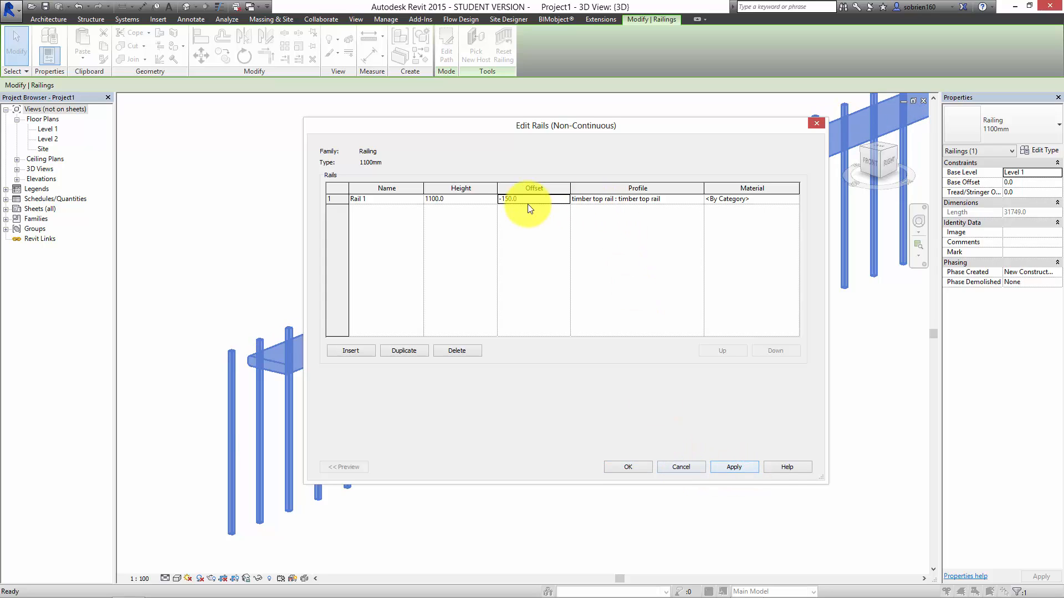
Set Rail 1's offset to 150, apply the type changes and deselect the railing.
click(504, 200)
key(BackSpace)
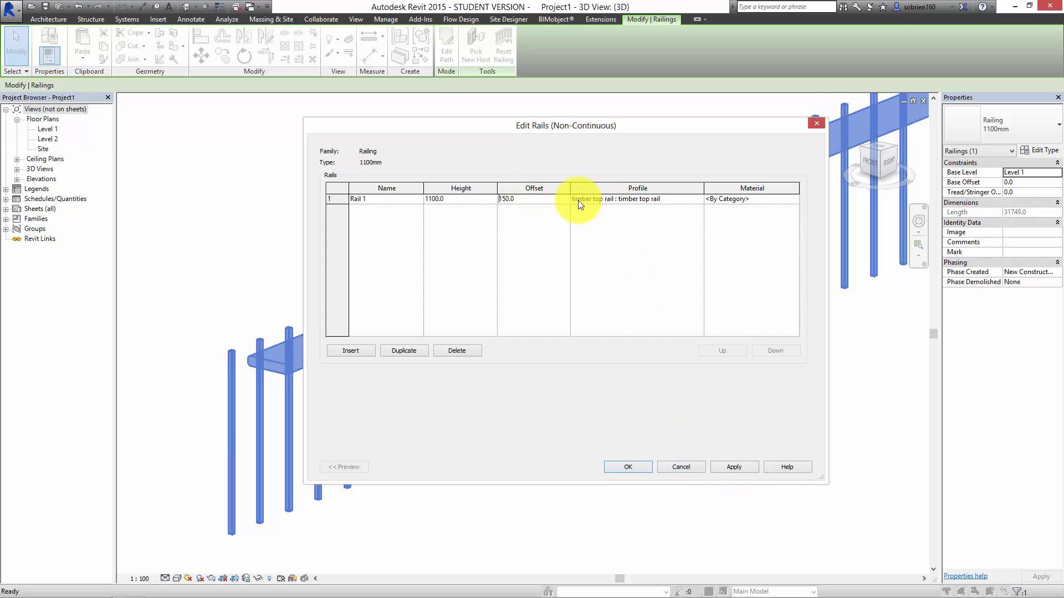
click(745, 468)
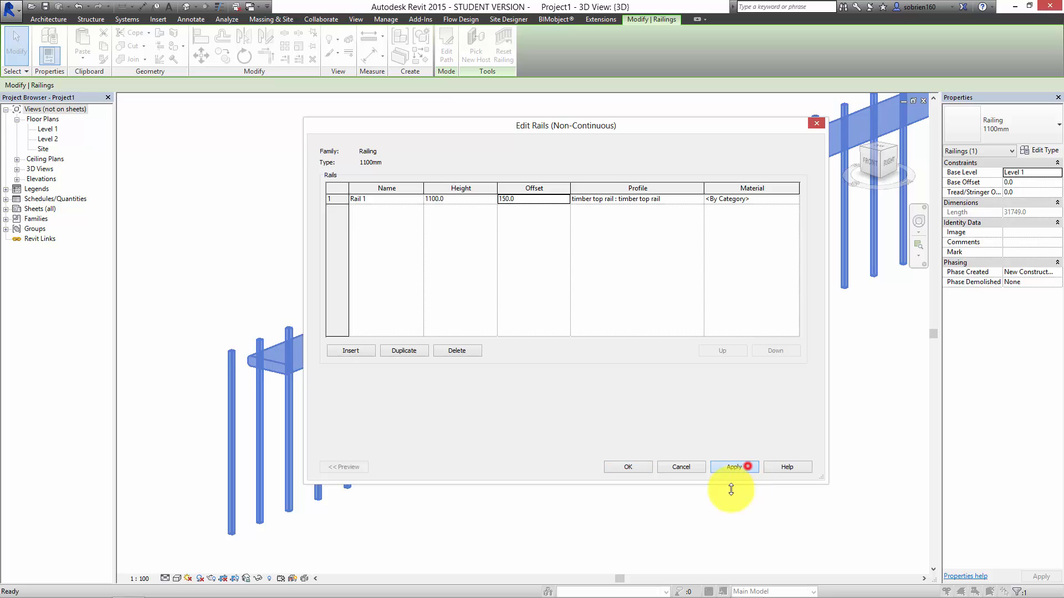
click(632, 467)
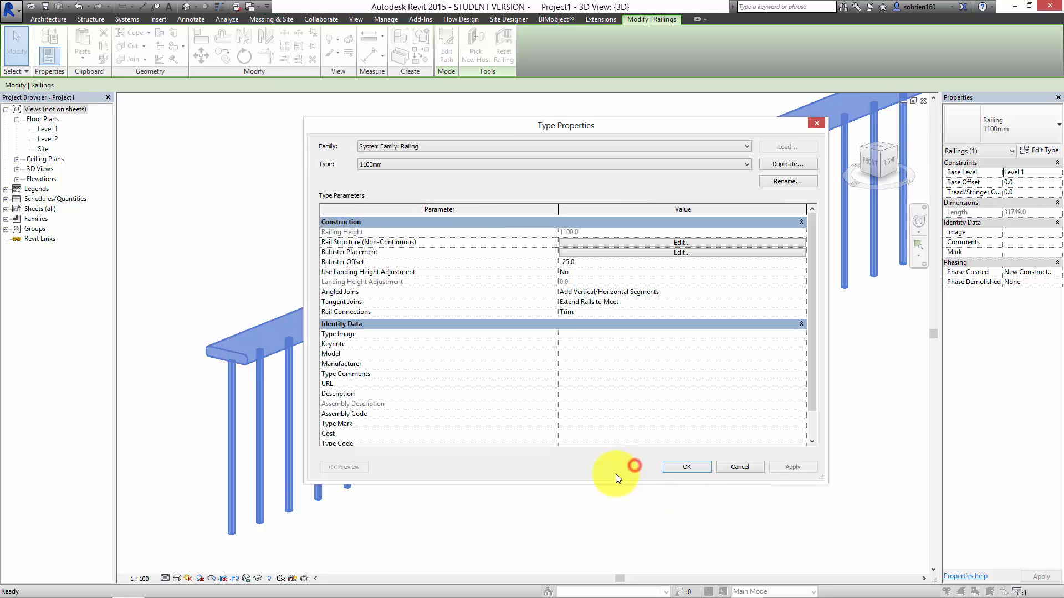
click(779, 466)
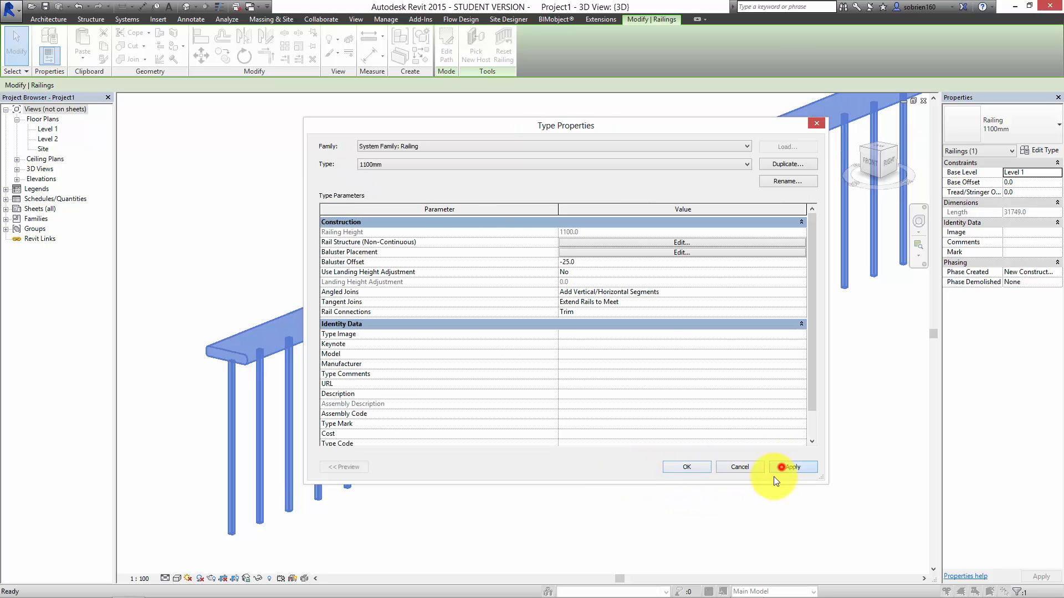
click(686, 467)
click(615, 470)
Examine the top rail's position over the balusters at the straight end and the railing as a whole.
shift+middle_drag(606, 501, 407, 540)
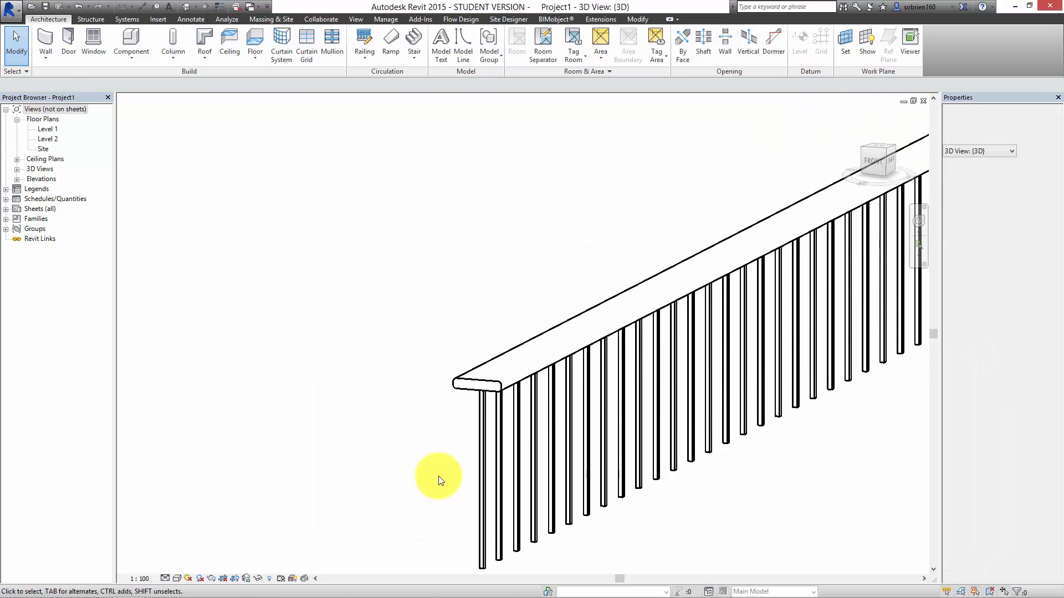
scroll(441, 412, up, 2)
middle_drag(457, 390, 308, 339)
scroll(341, 325, up, 2)
scroll(308, 339, down, 4)
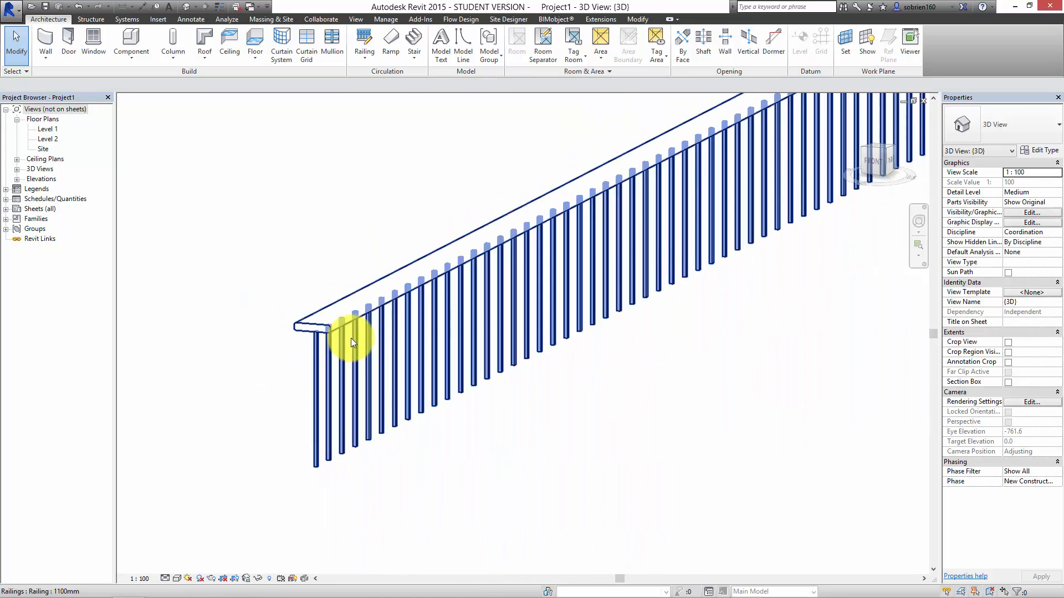
shift+middle_drag(480, 397, 461, 395)
scroll(480, 385, down, 5)
middle_drag(571, 326, 410, 345)
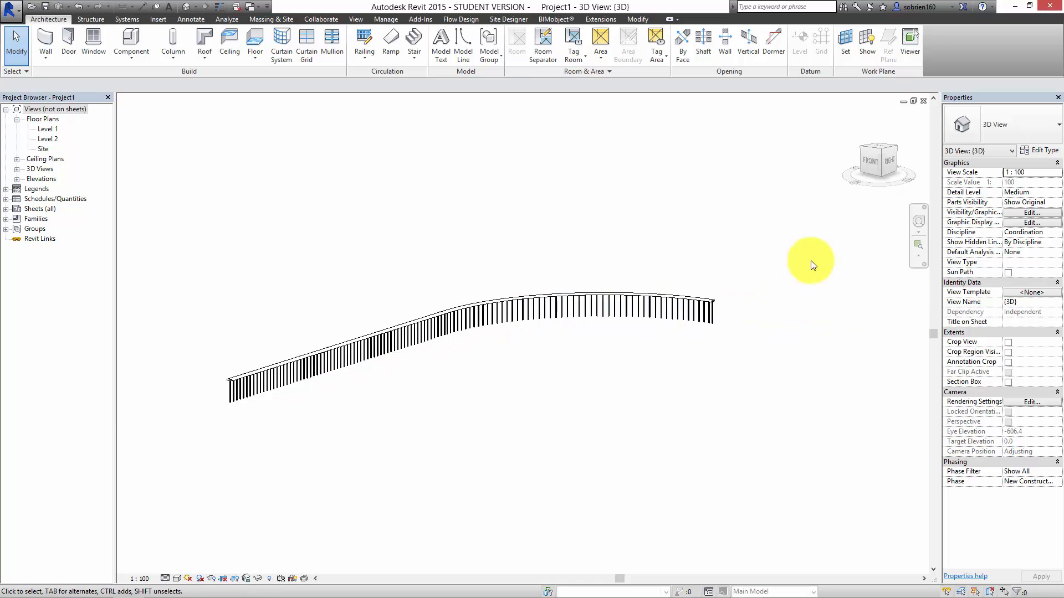
Inspect the top rail at the curved end and along the whole run back to the straight end.
scroll(768, 311, up, 4)
scroll(578, 336, up, 3)
middle_drag(535, 235, 713, 352)
scroll(721, 357, down, 2)
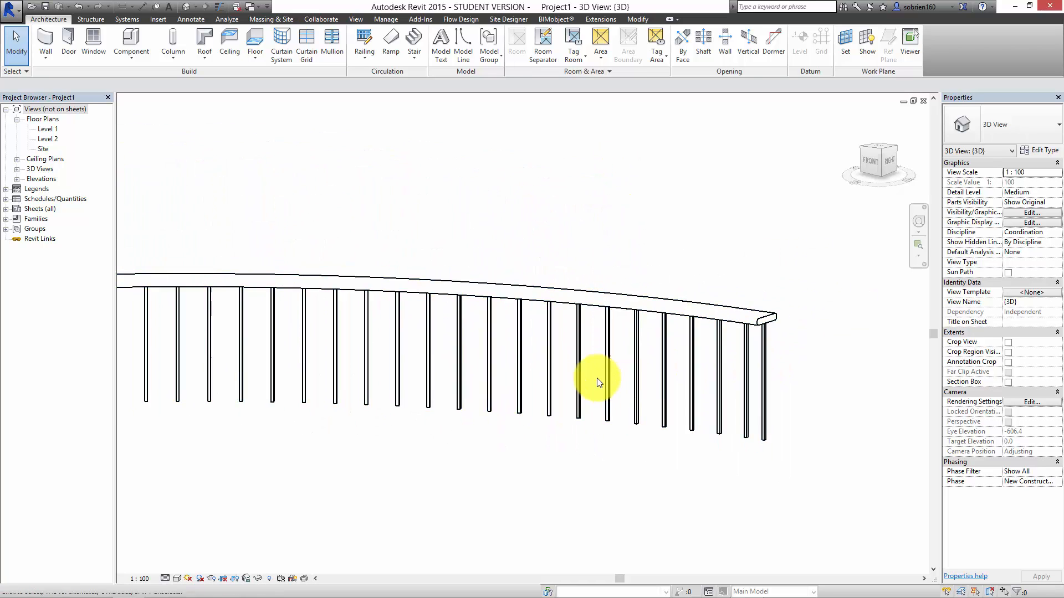
scroll(598, 380, down, 2)
middle_drag(725, 412, 909, 383)
scroll(909, 385, down, 2)
middle_drag(356, 464, 691, 384)
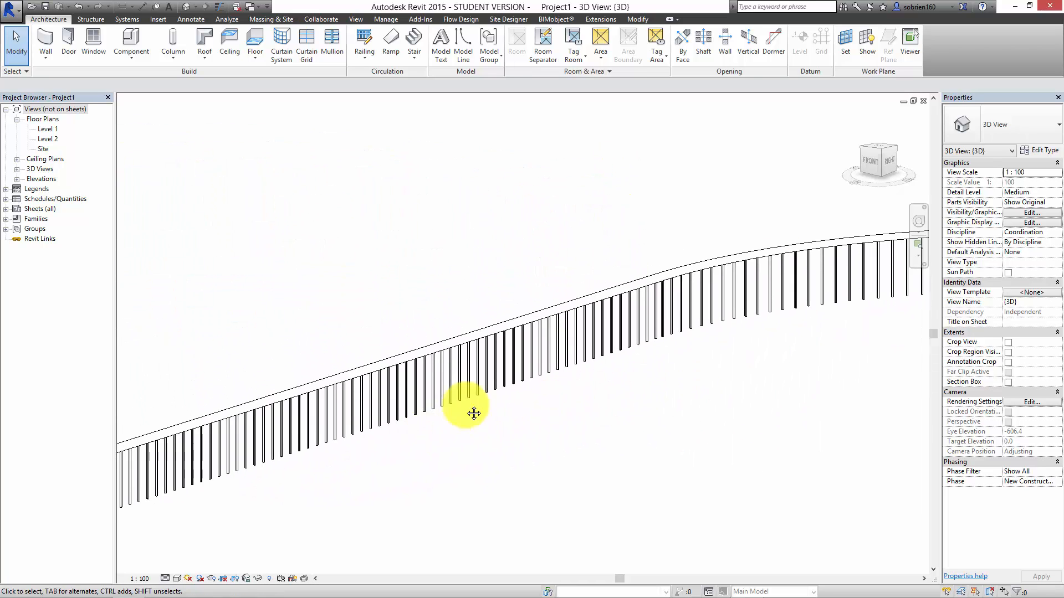
middle_drag(464, 404, 703, 310)
scroll(364, 391, up, 3)
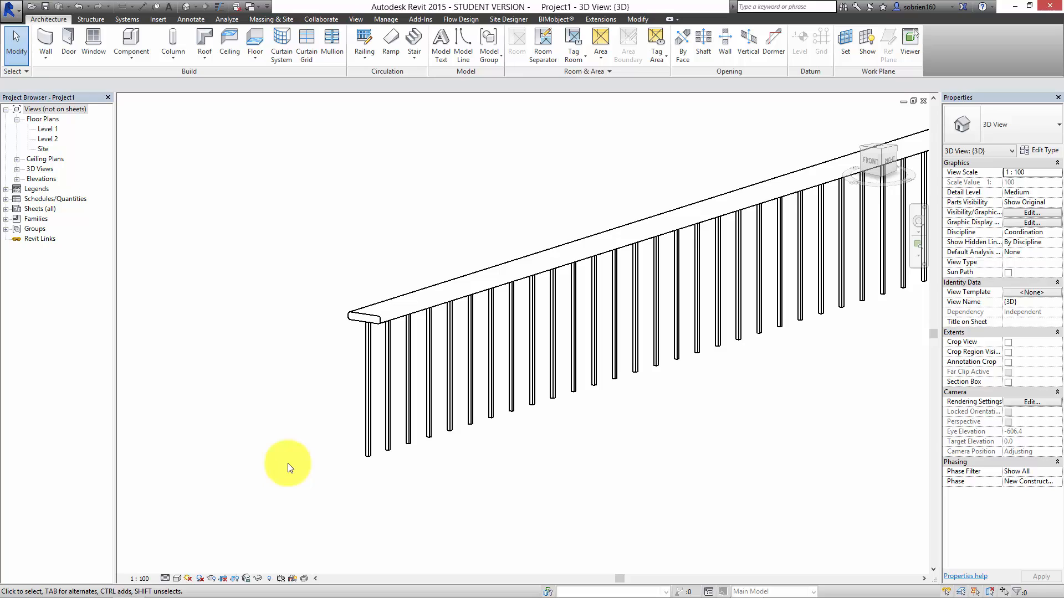
scroll(306, 397, up, 1)
middle_drag(305, 399, 226, 435)
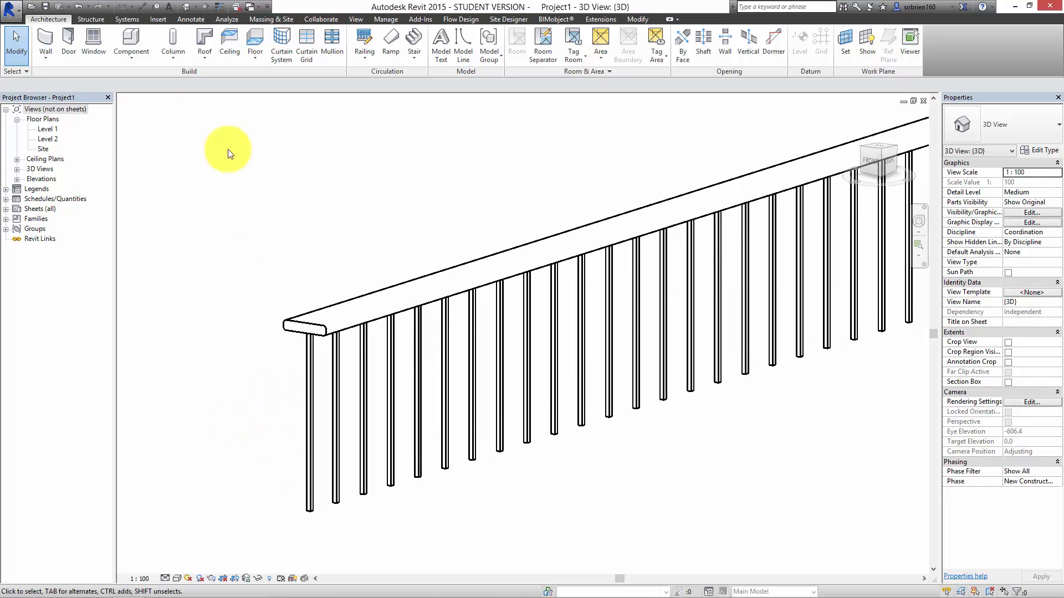
Create a new family from the Metric Baluster-Post.rft template.
click(17, 16)
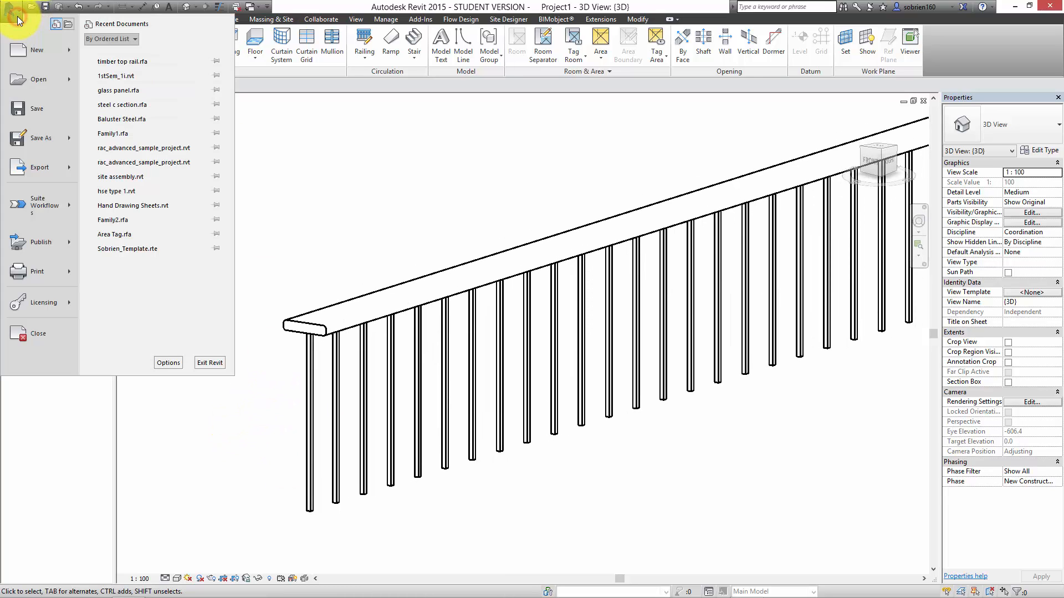
mouse_move(44, 48)
click(149, 85)
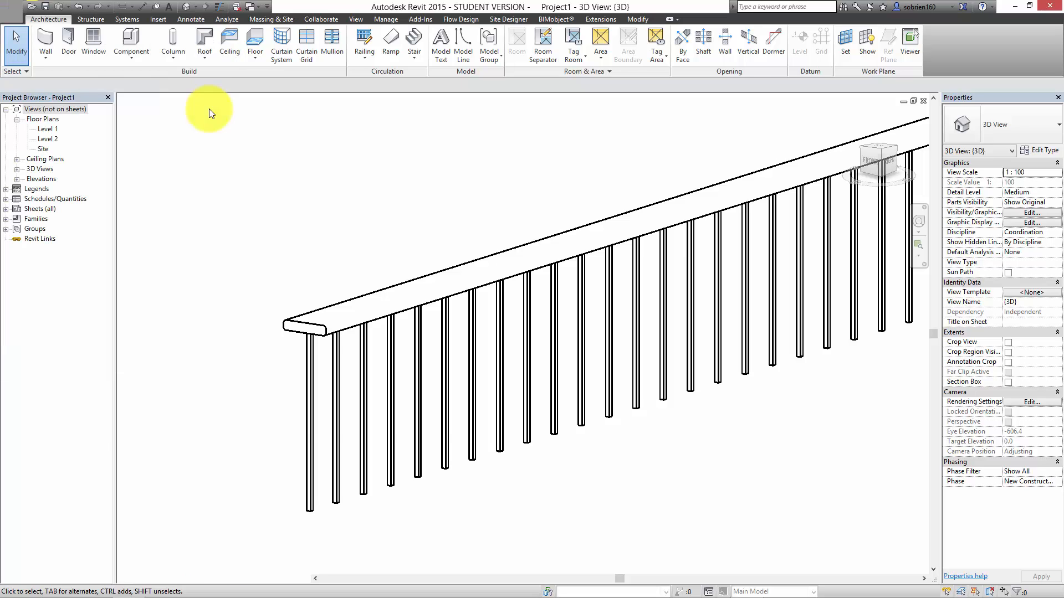
double_click(138, 114)
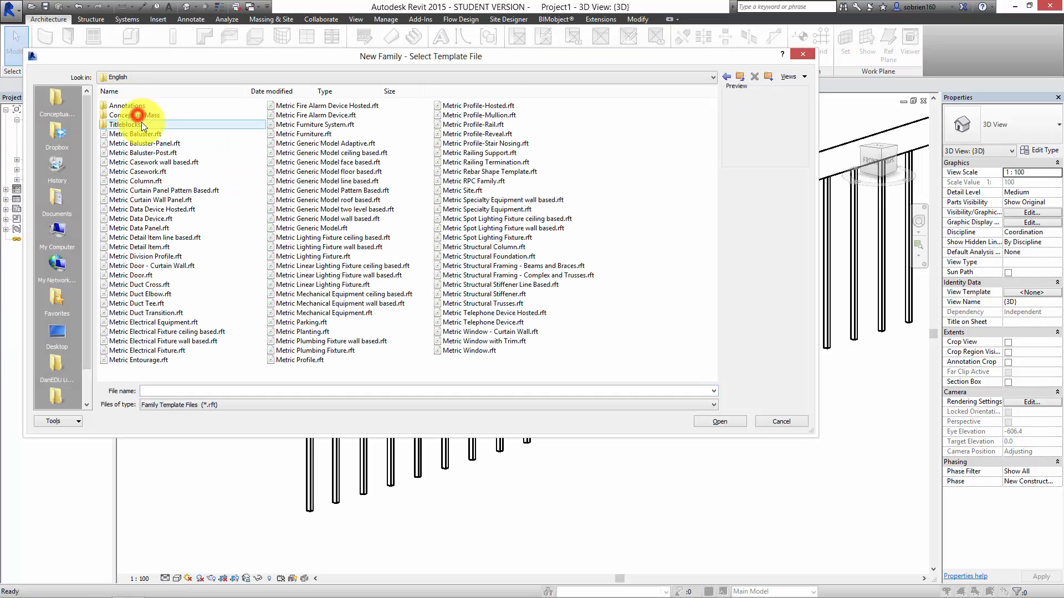
click(144, 153)
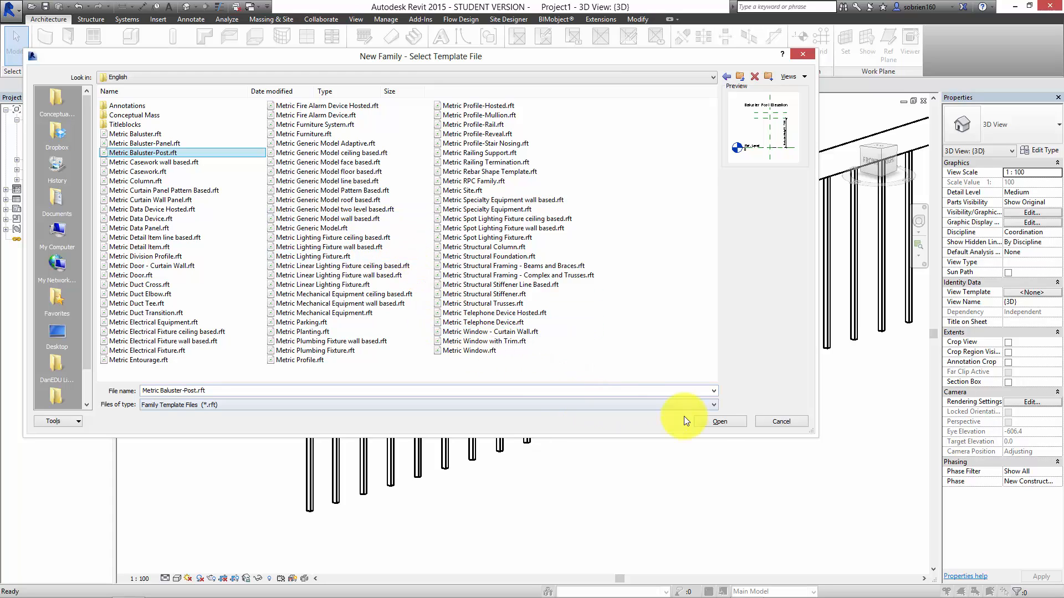
click(708, 422)
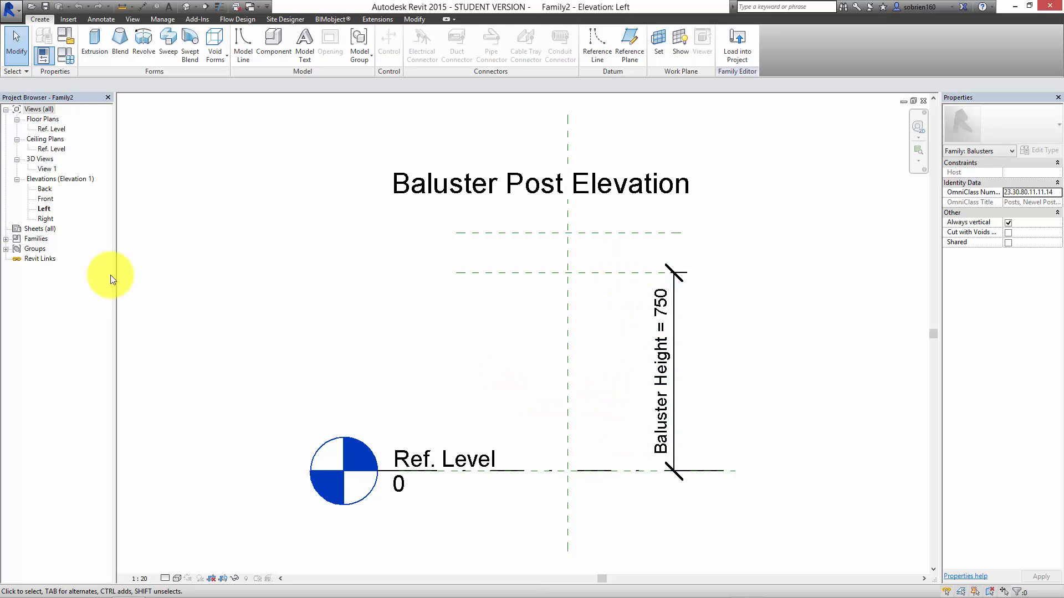
Open the Front elevation of the baluster post family at its reference planes.
double_click(48, 200)
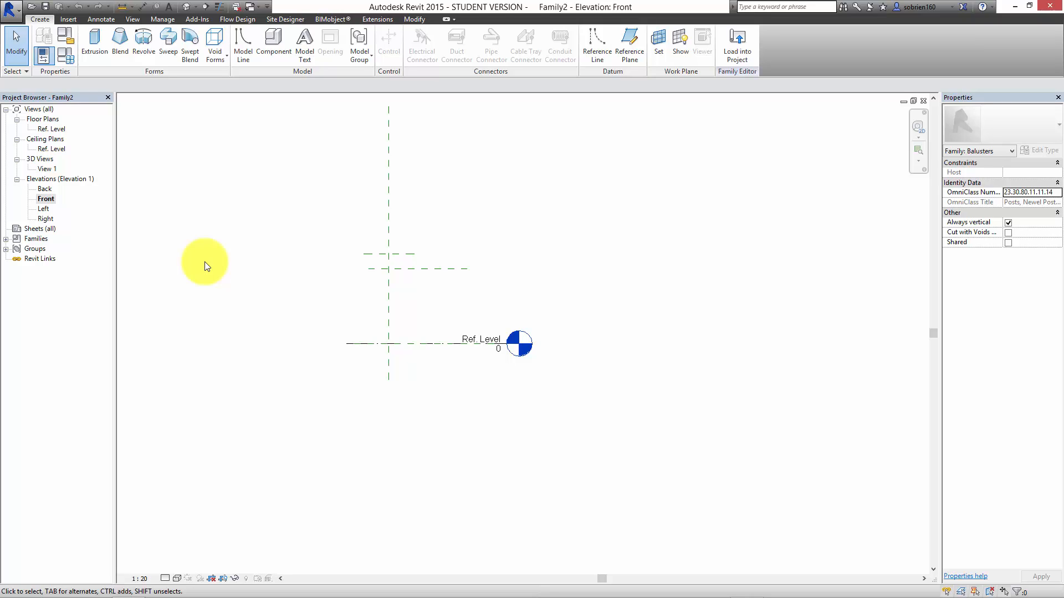
middle_drag(273, 297, 297, 387)
scroll(325, 378, up, 3)
mouse_move(361, 390)
middle_down()
mouse_move(373, 308)
mouse_move(337, 315)
middle_up()
scroll(388, 360, up, 3)
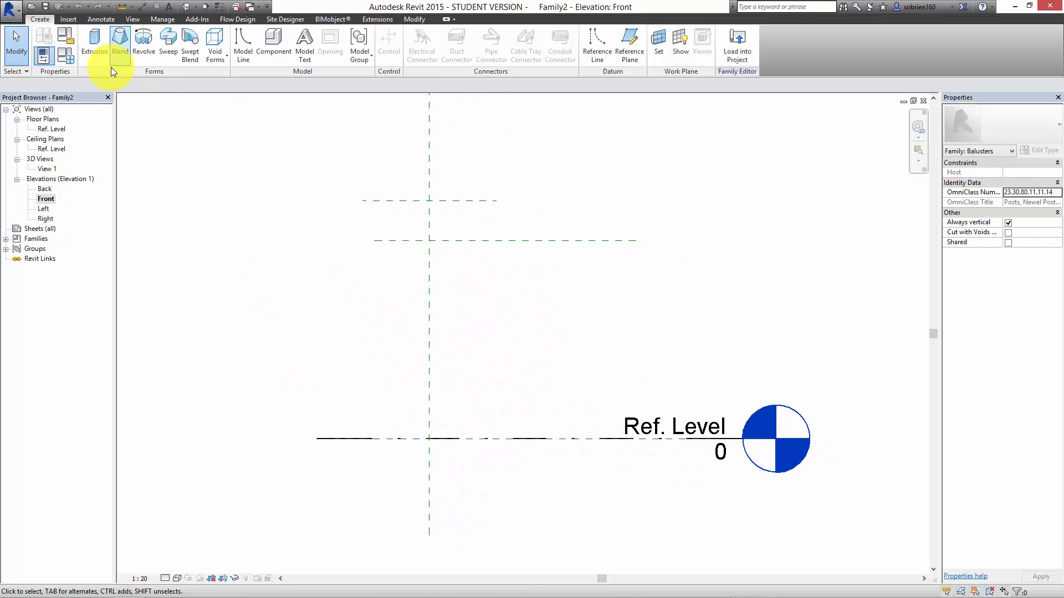
Start an extrusion on the work plane Reference Plane : Center (Front/Back).
click(98, 48)
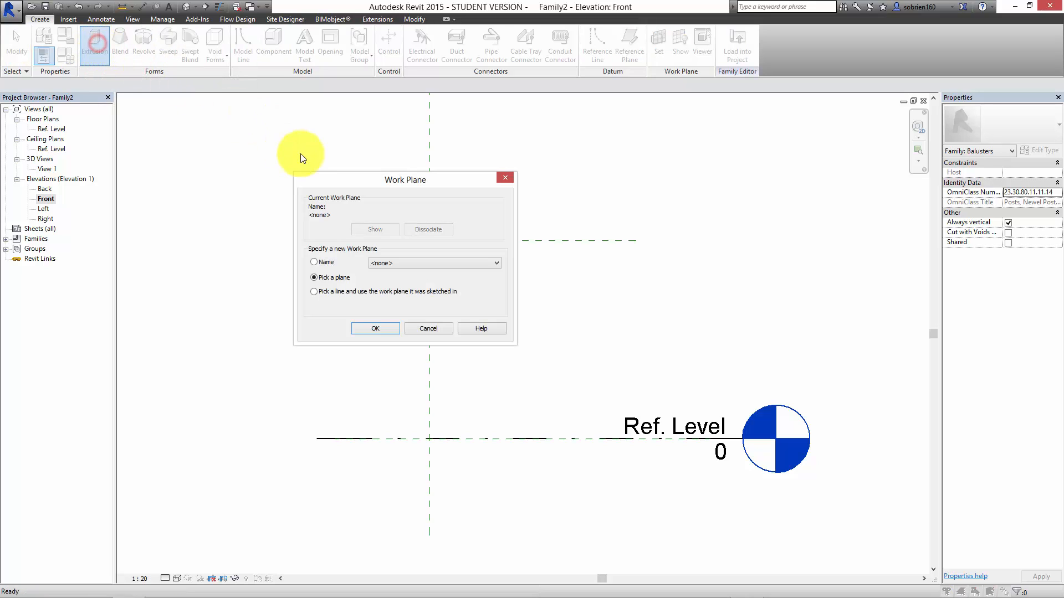
click(383, 265)
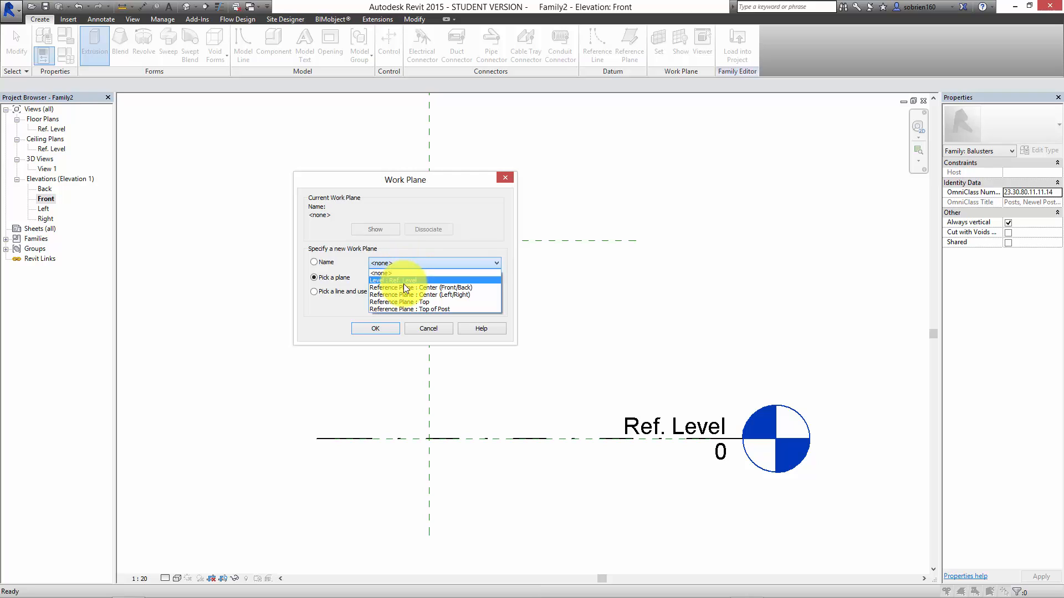
click(404, 288)
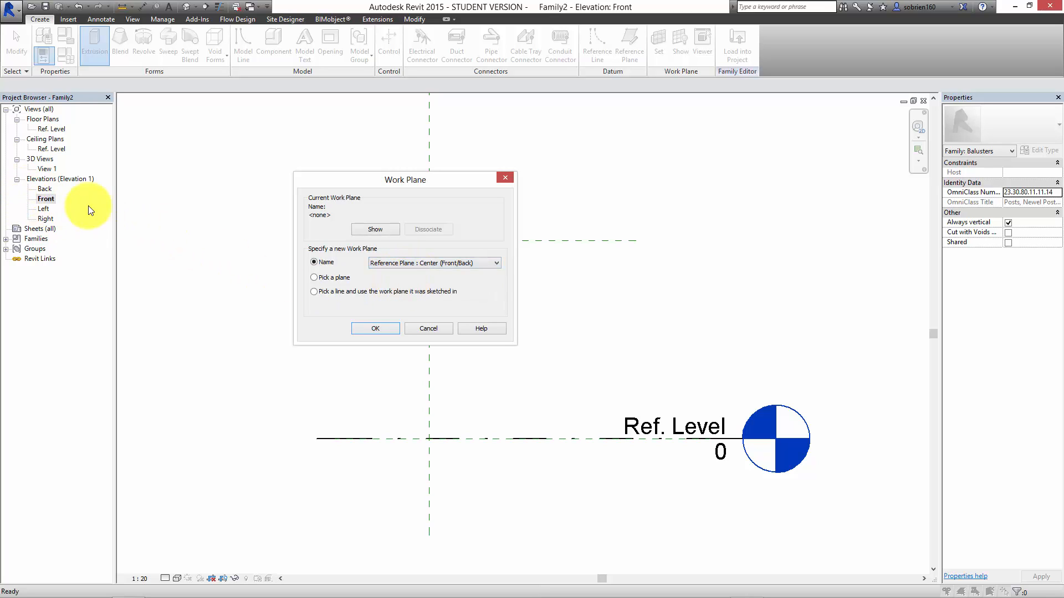
click(371, 329)
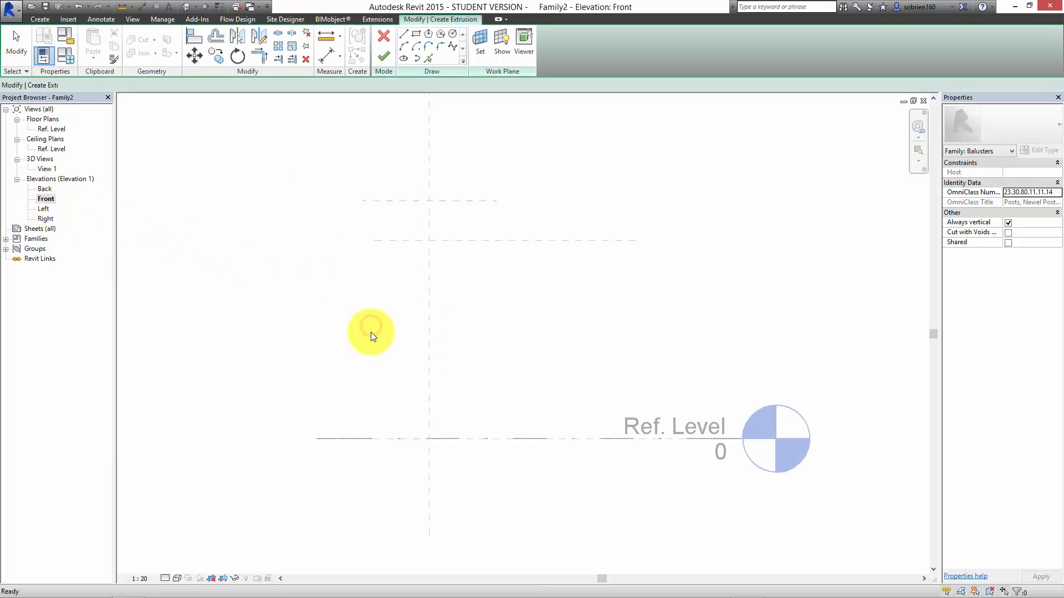
Try starting a sketch line where Ref. Level meets the Center (Left/Right) plane, and switch the view to thin lines.
scroll(443, 436, up, 5)
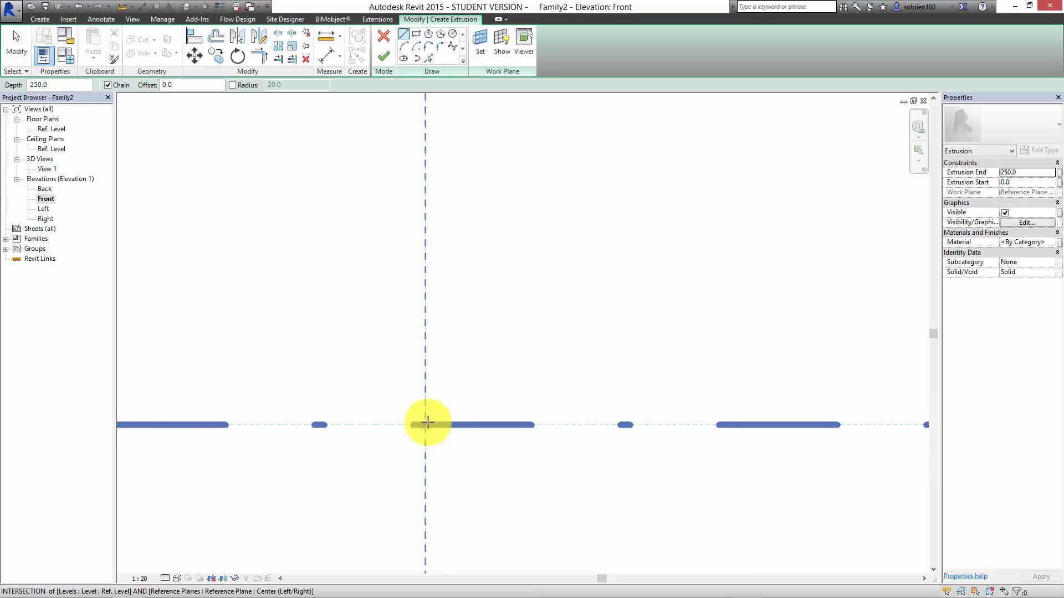
click(426, 422)
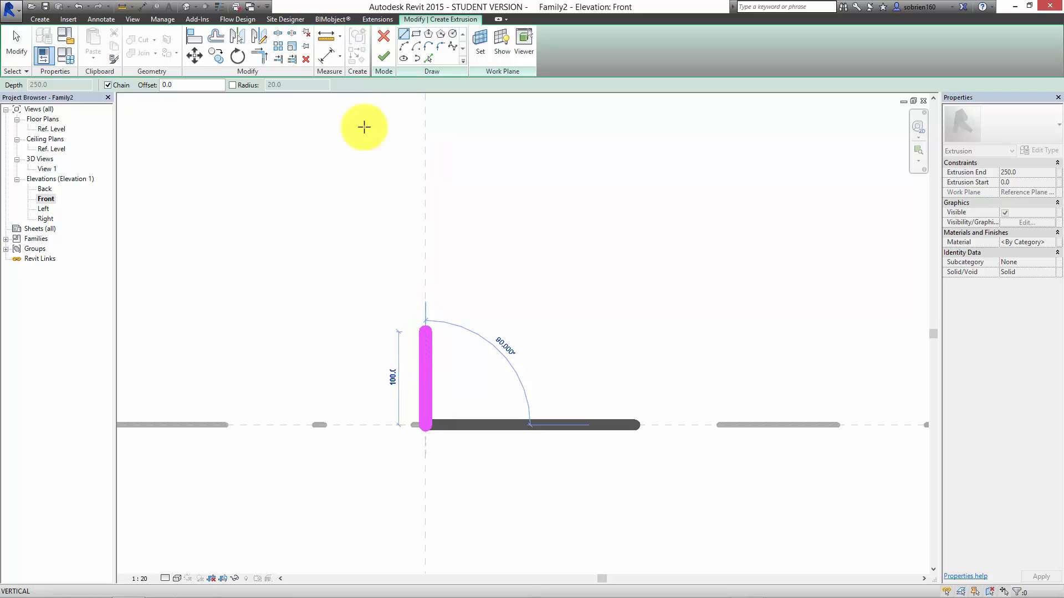
click(220, 8)
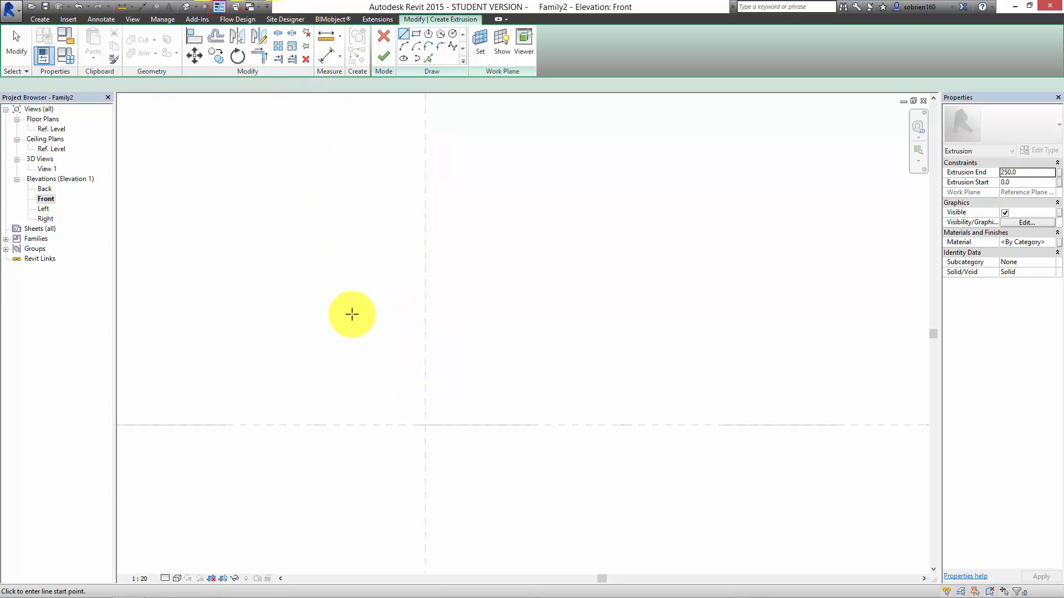
Sketch a vertical line up the Center (Left/Right) plane from Ref. Level, continued by a 90 mm horizontal line.
click(426, 426)
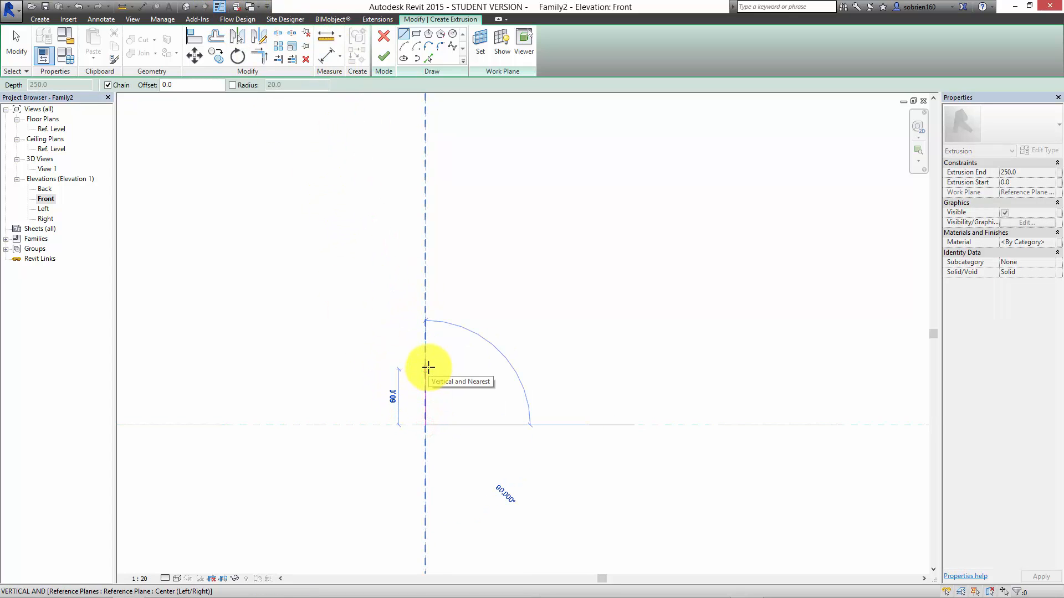
click(428, 292)
scroll(467, 301, down, 1)
mouse_move(470, 302)
middle_down()
mouse_move(456, 370)
mouse_move(412, 395)
middle_up()
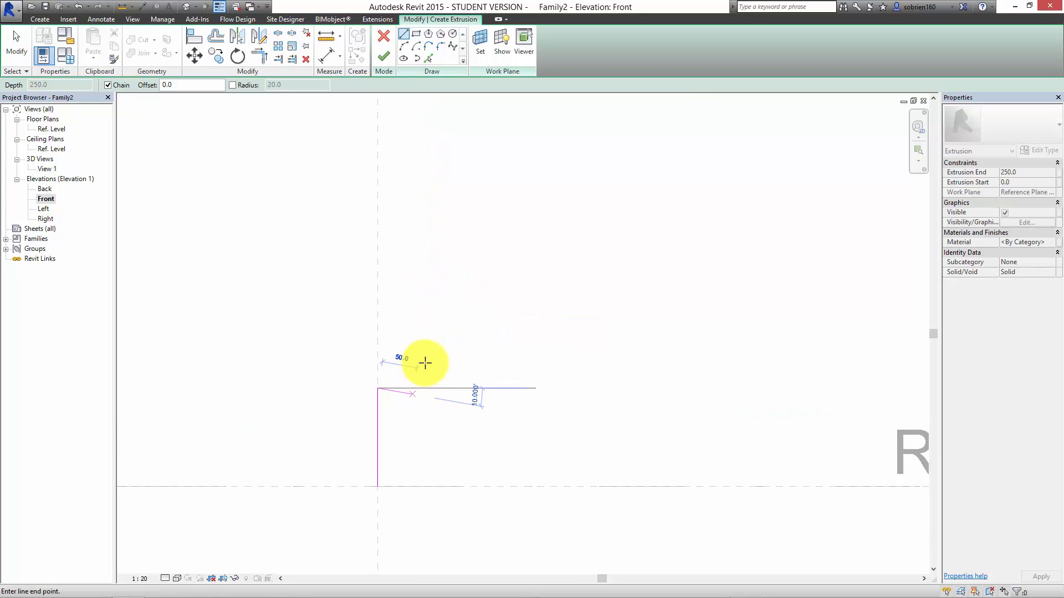
click(441, 388)
middle_drag(488, 283, 494, 401)
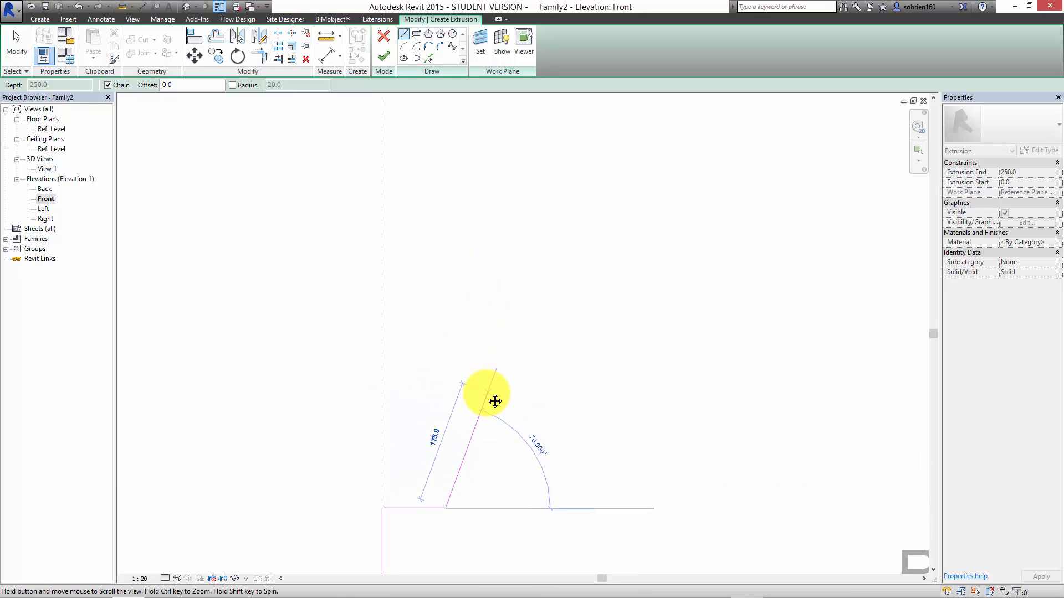
Continue the profile 500 mm upwards, 90 mm back to the centre plane, and 110 mm up to the upper reference plane.
scroll(461, 358, down, 1)
middle_drag(467, 290, 480, 336)
scroll(460, 288, up, 2)
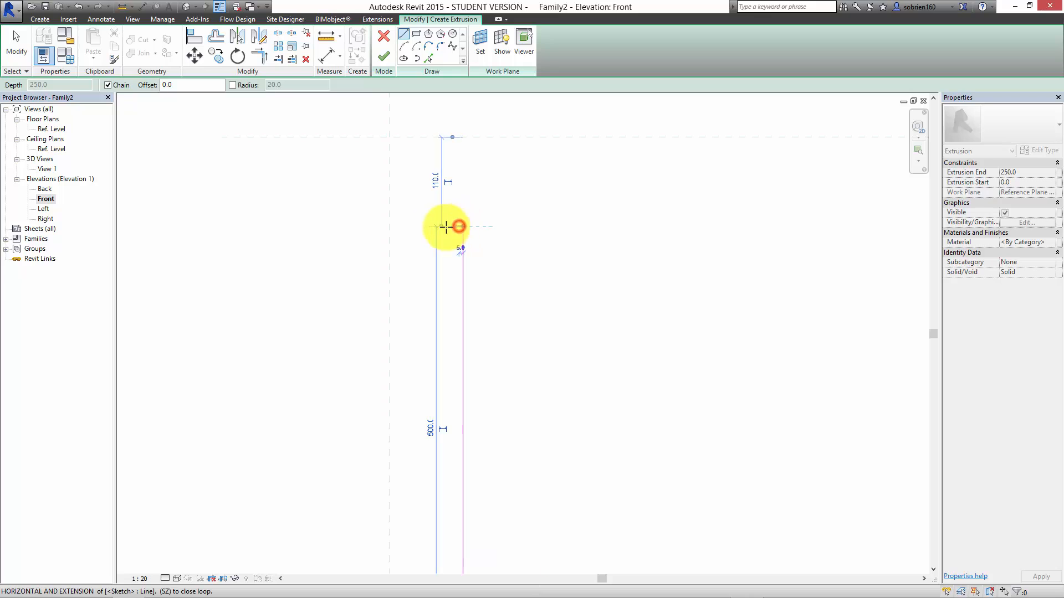
click(463, 226)
click(390, 226)
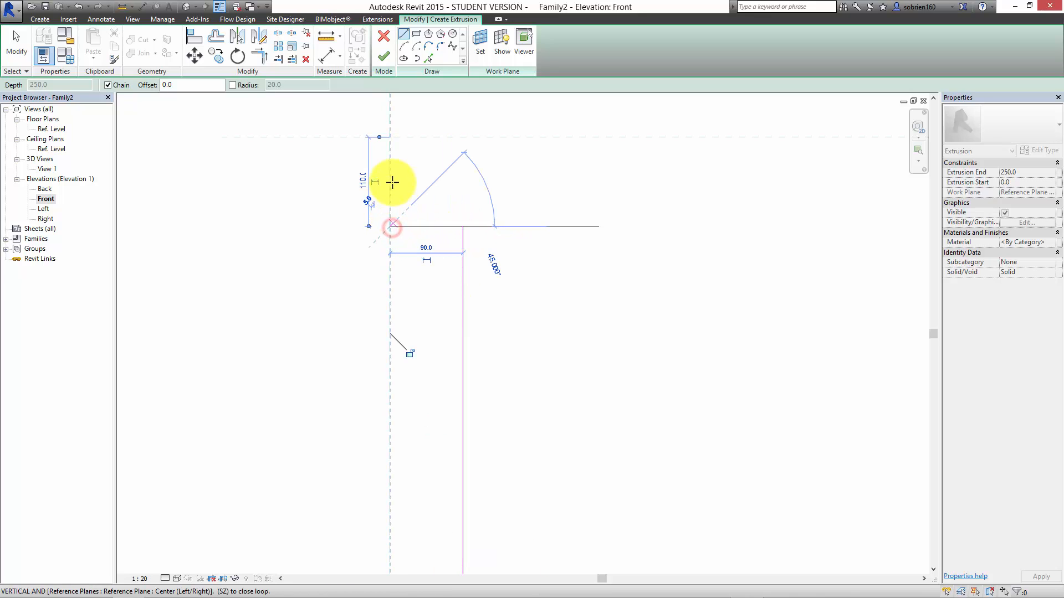
click(388, 138)
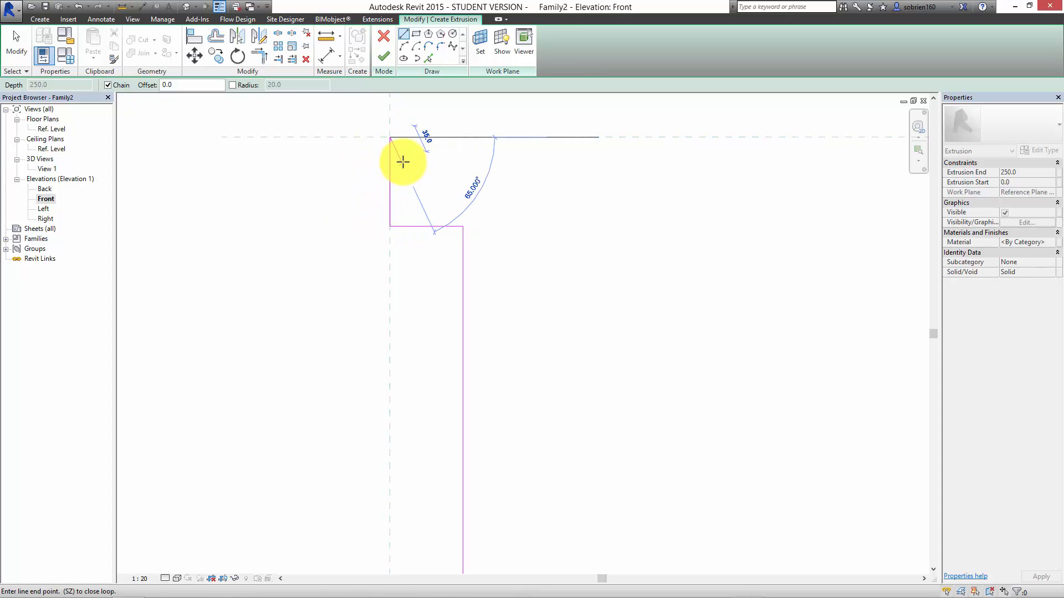
key(Escape)
key(Escape)
scroll(444, 287, down, 4)
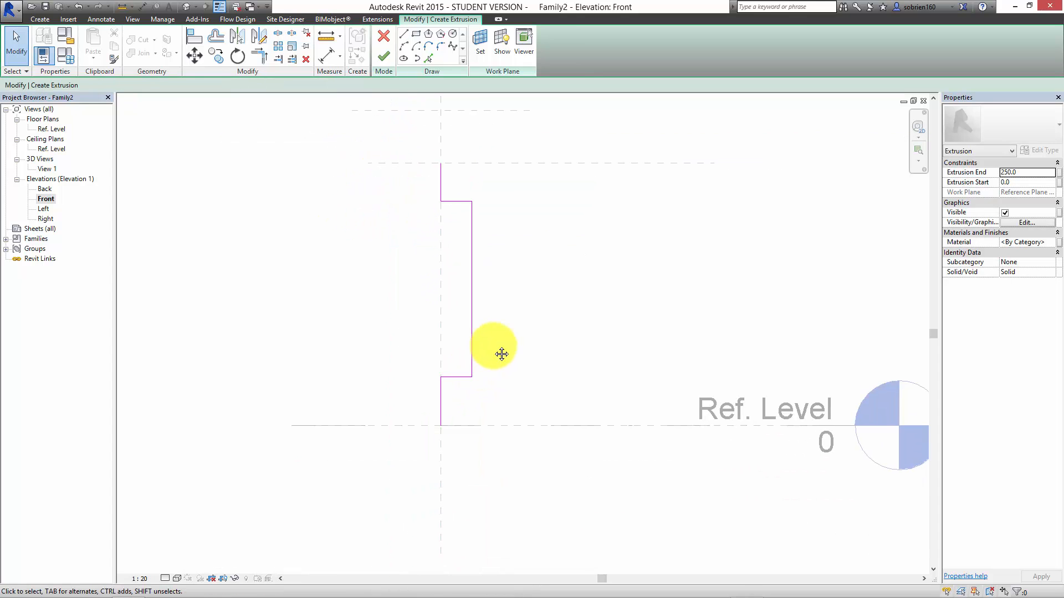
middle_drag(501, 370, 494, 382)
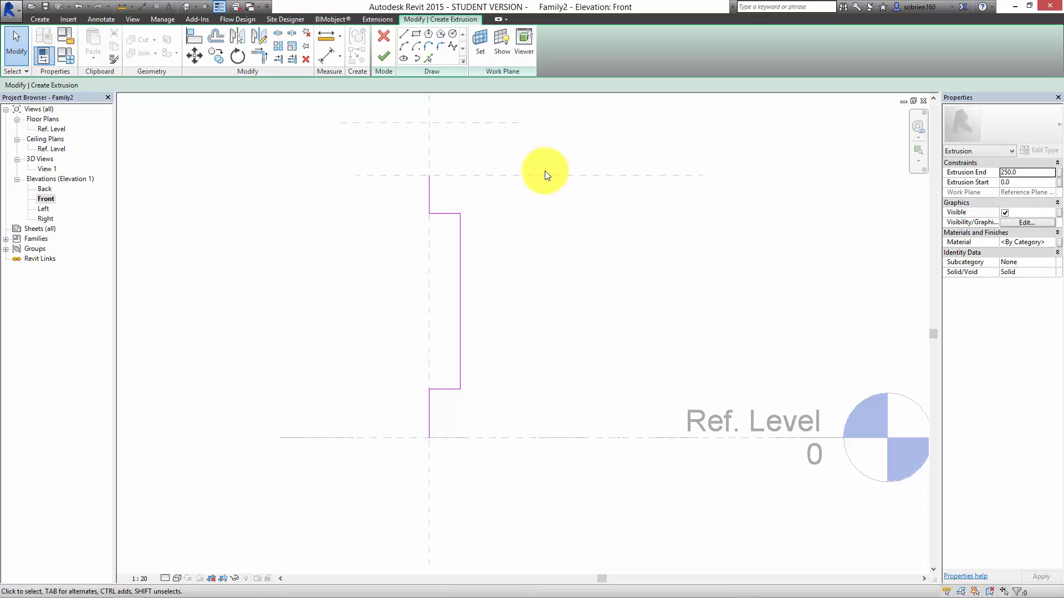
Offset copies of the lower vertical line, both horizontal lines and the long vertical line outward by 60 mm.
click(215, 37)
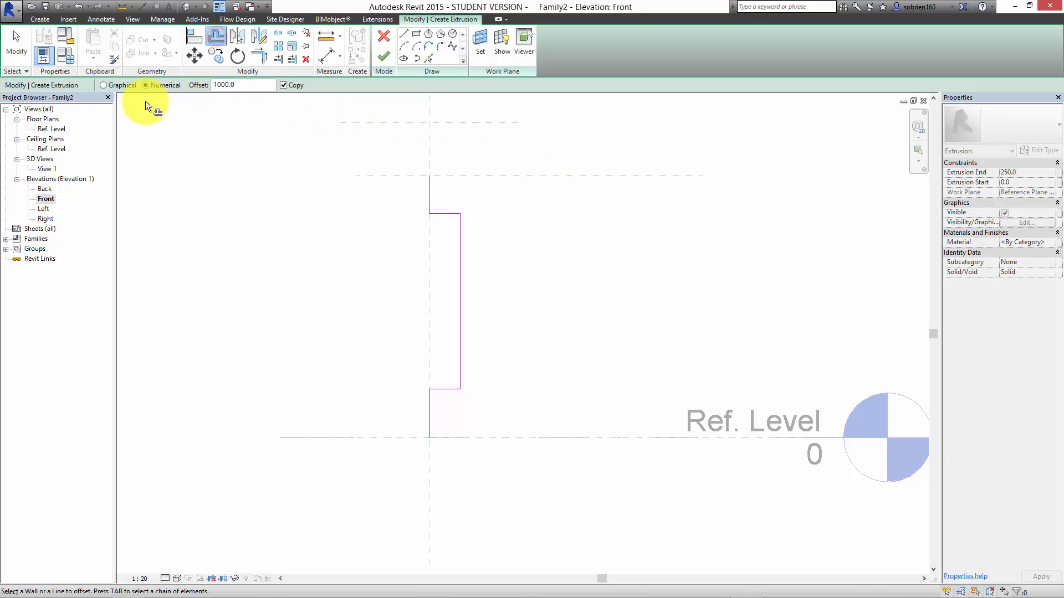
double_click(242, 84)
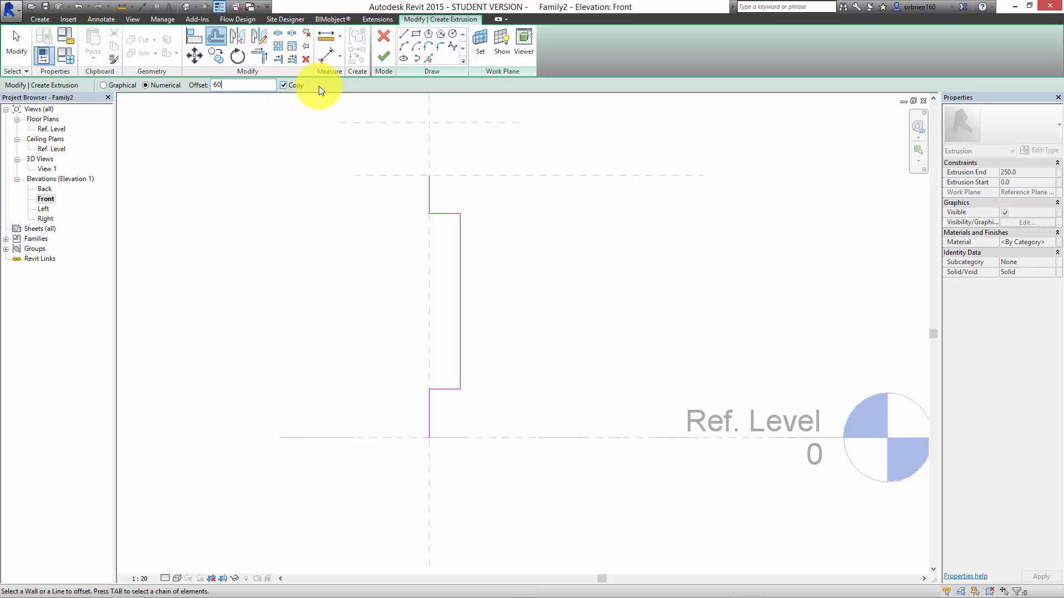
click(431, 414)
click(457, 390)
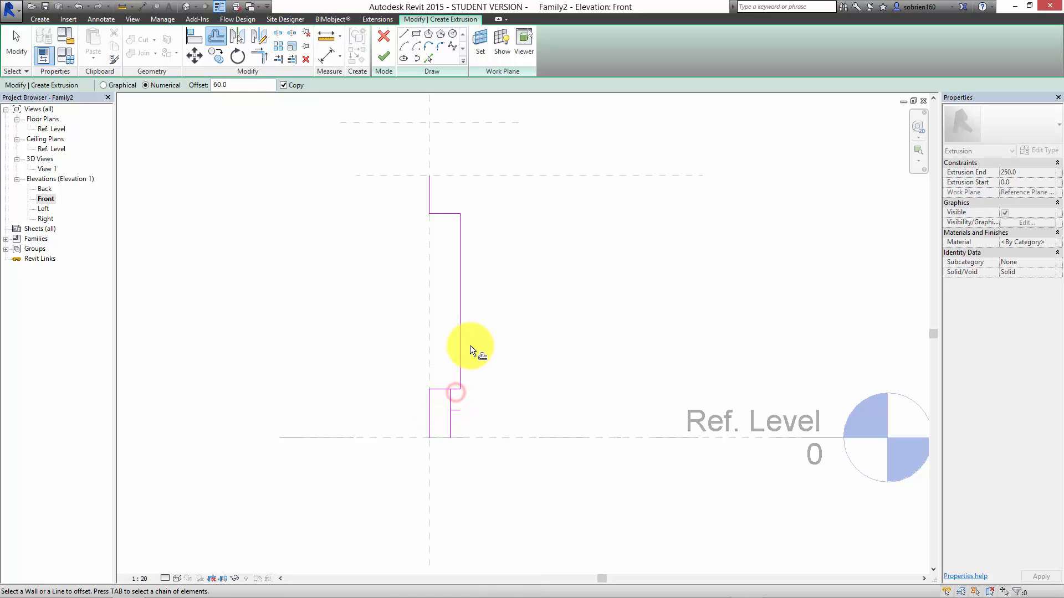
click(463, 348)
click(447, 213)
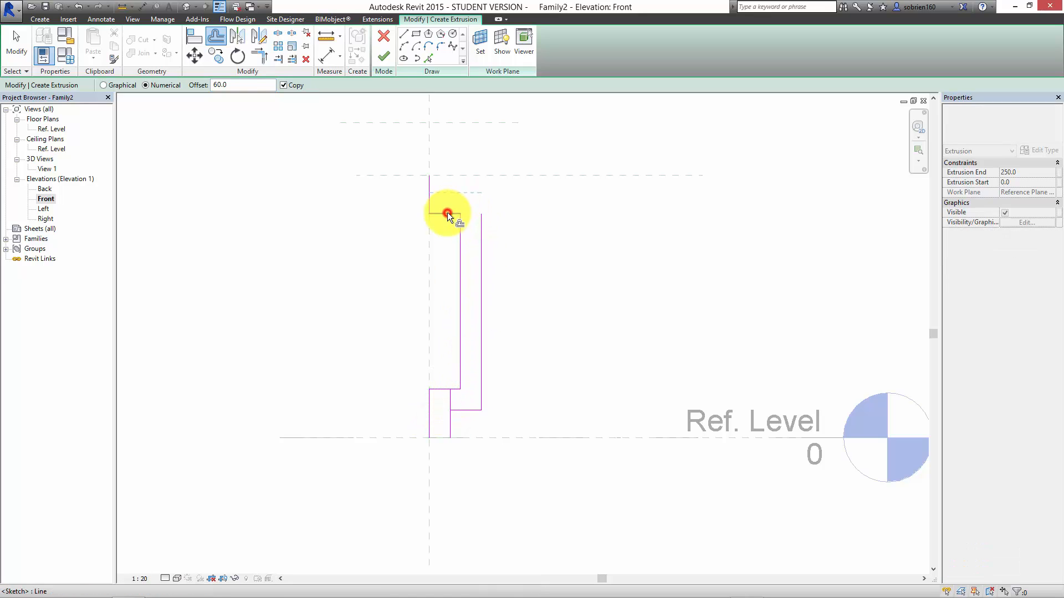
Offset a copy of the uppermost short vertical line 20 mm outward from the centre plane.
scroll(431, 191, up, 2)
scroll(431, 191, up, 1)
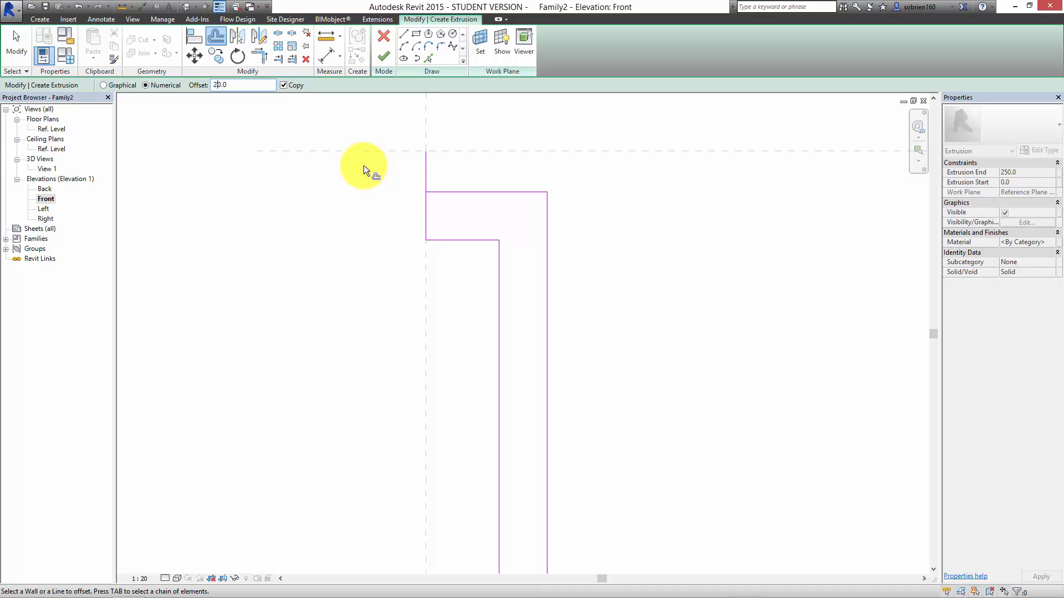
click(427, 165)
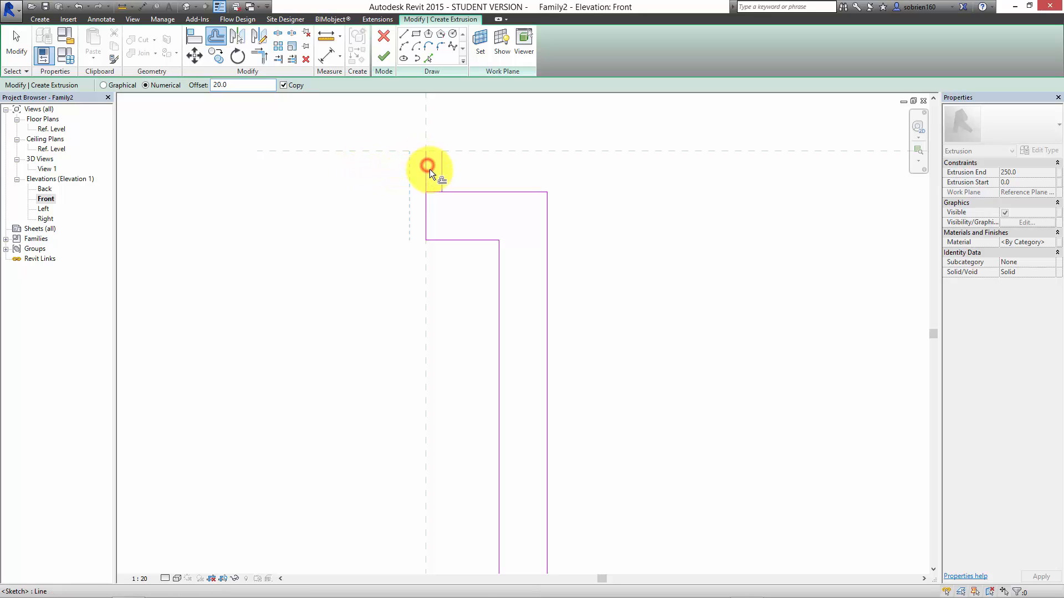
scroll(447, 198, up, 1)
key(Escape)
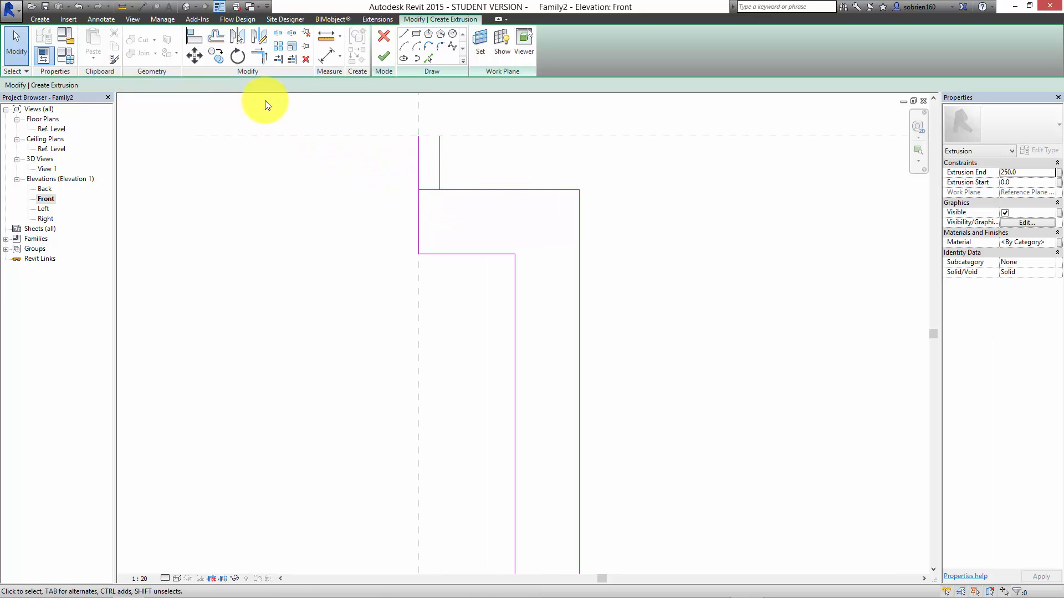
Trim the offset lines to clean corners at the upper and lower steps of the post profile.
click(260, 58)
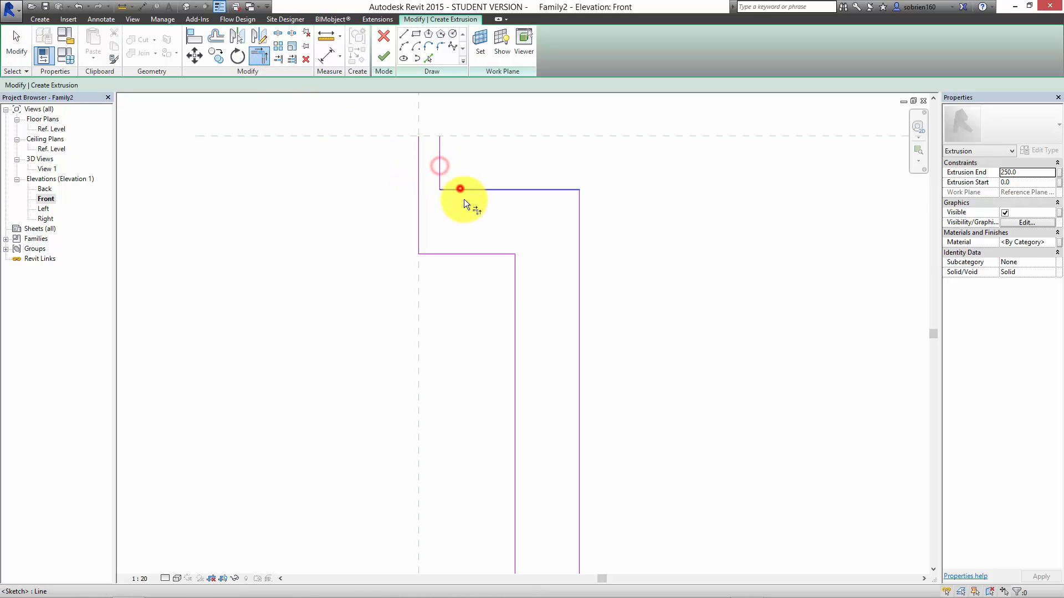
scroll(487, 277, down, 2)
middle_drag(540, 521, 552, 283)
scroll(518, 382, up, 2)
click(490, 355)
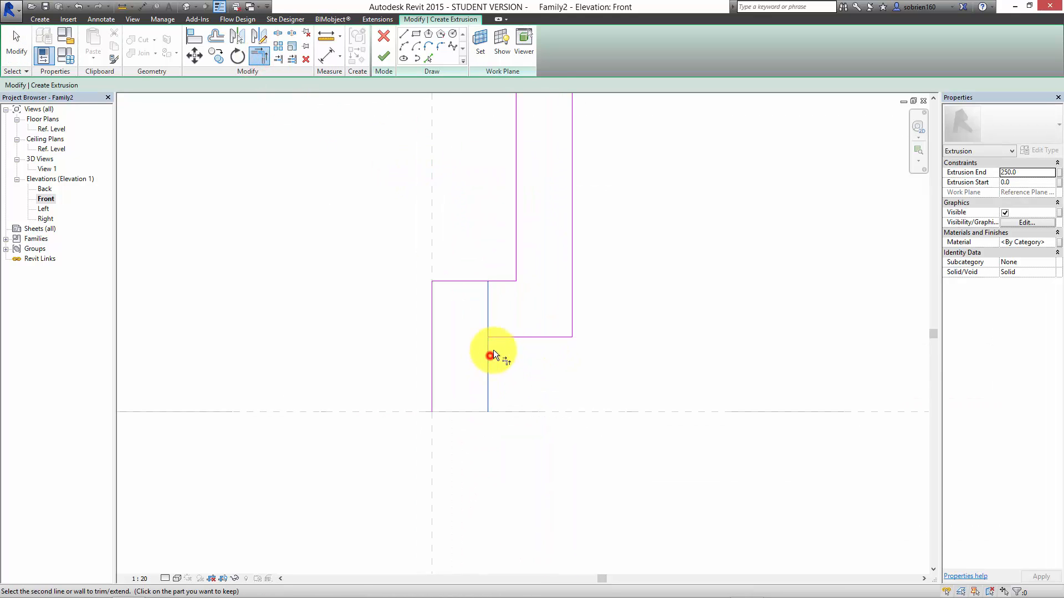
click(503, 339)
scroll(507, 238, down, 2)
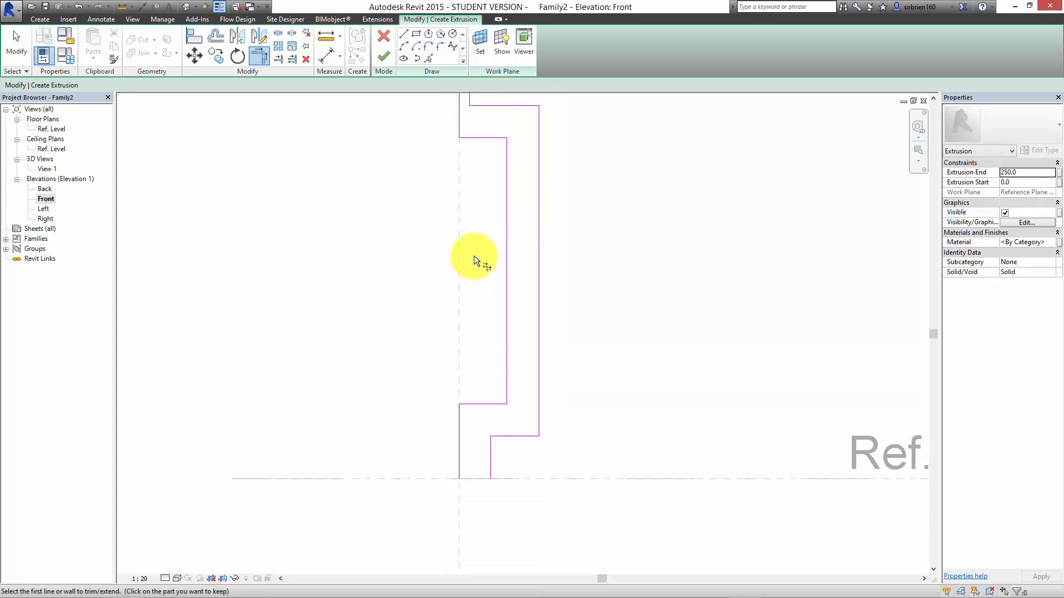
Close the base of the profile with a line along Ref. Level between the two vertical lines.
click(404, 36)
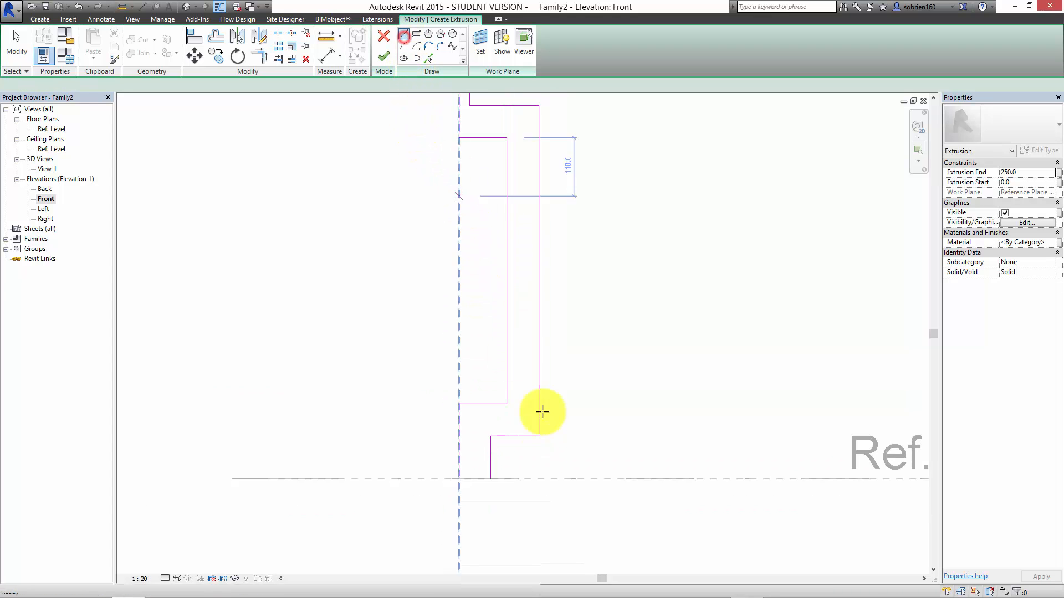
click(458, 479)
click(491, 479)
scroll(473, 382, down, 2)
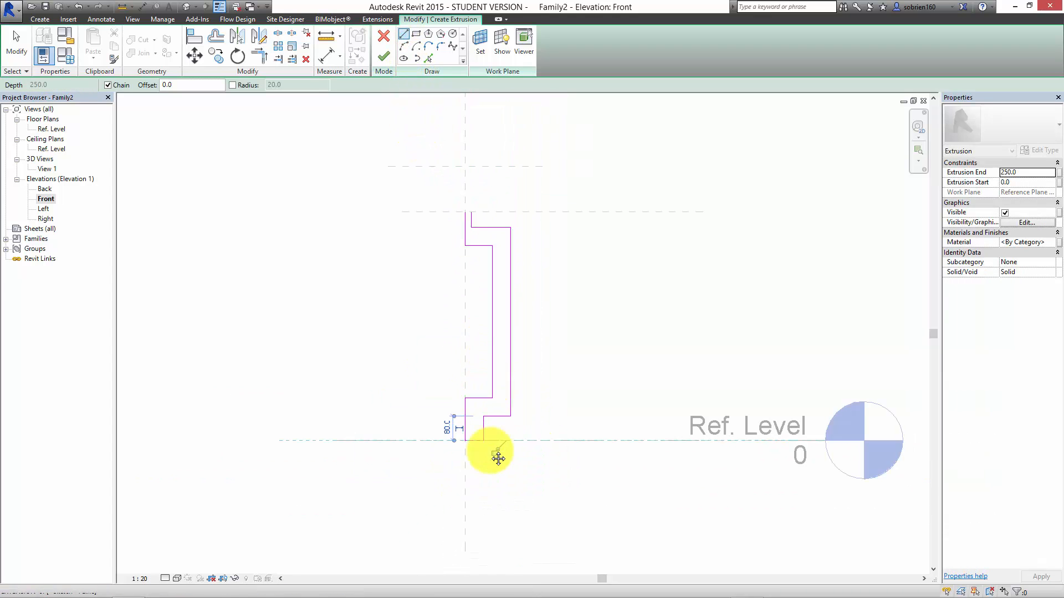
key(Escape)
Close the upper end of the profile with a 20 mm line along the upper reference plane.
middle_drag(497, 456, 494, 535)
scroll(468, 318, up, 2)
scroll(459, 315, up, 3)
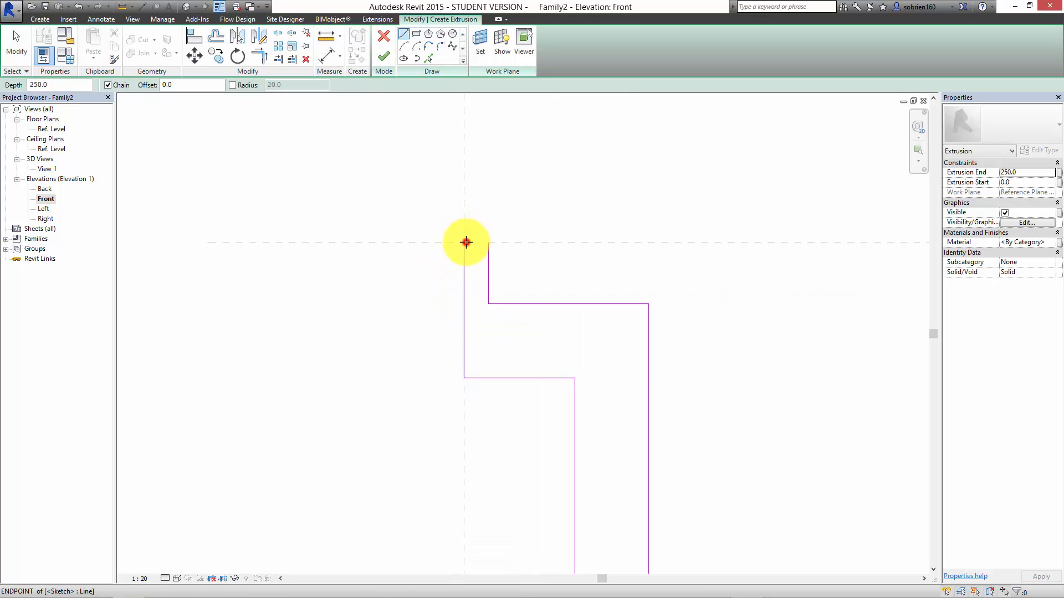
click(466, 242)
click(487, 244)
scroll(484, 275, down, 5)
key(Escape)
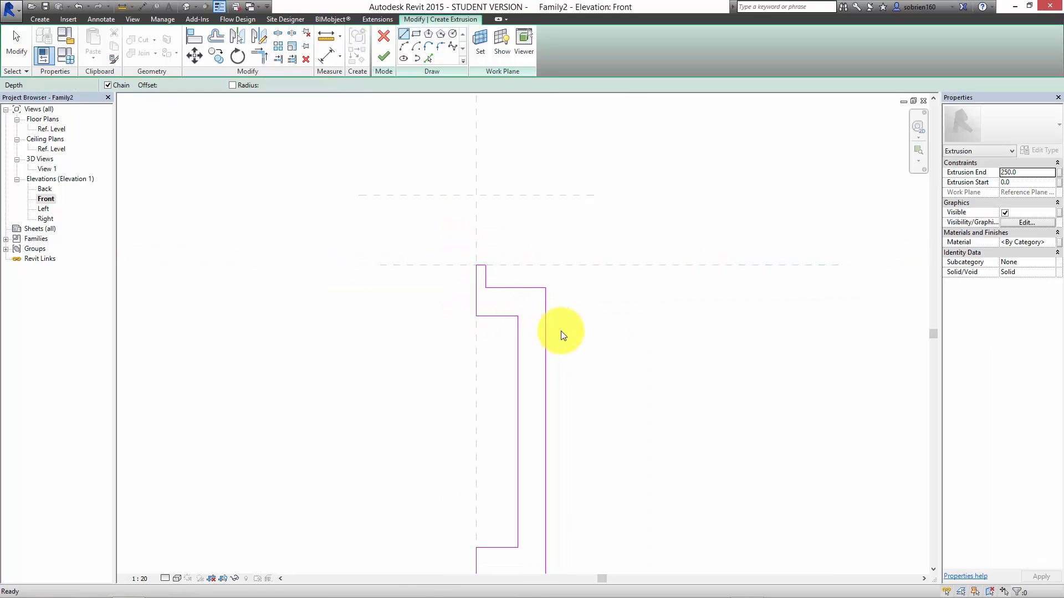
middle_drag(567, 368, 556, 272)
scroll(556, 273, down, 1)
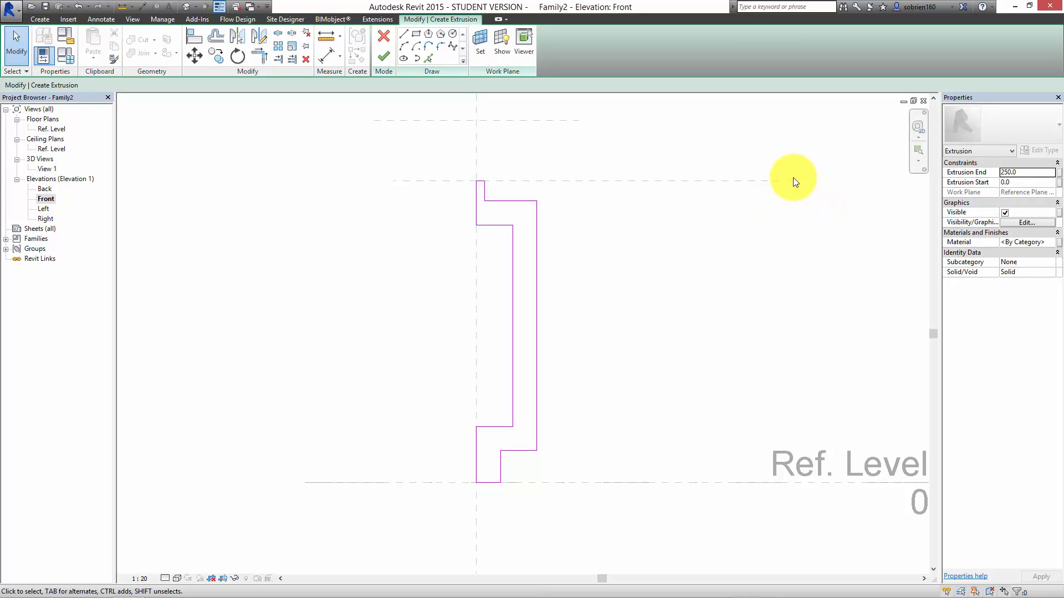
Move the profile's short upper closing line down below the upper reference plane.
scroll(632, 196, up, 2)
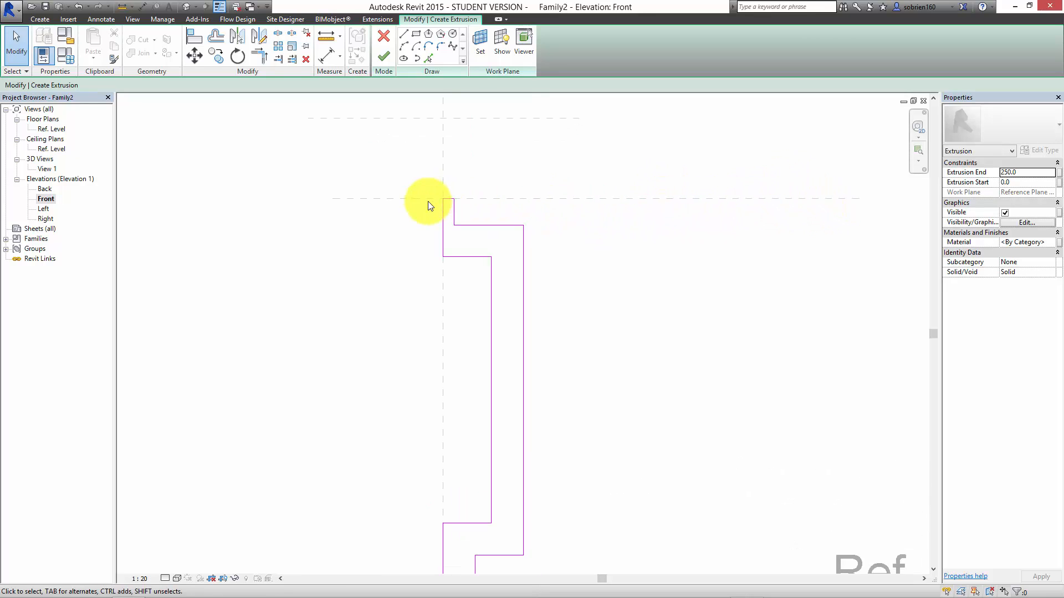
scroll(428, 206, up, 1)
click(453, 197)
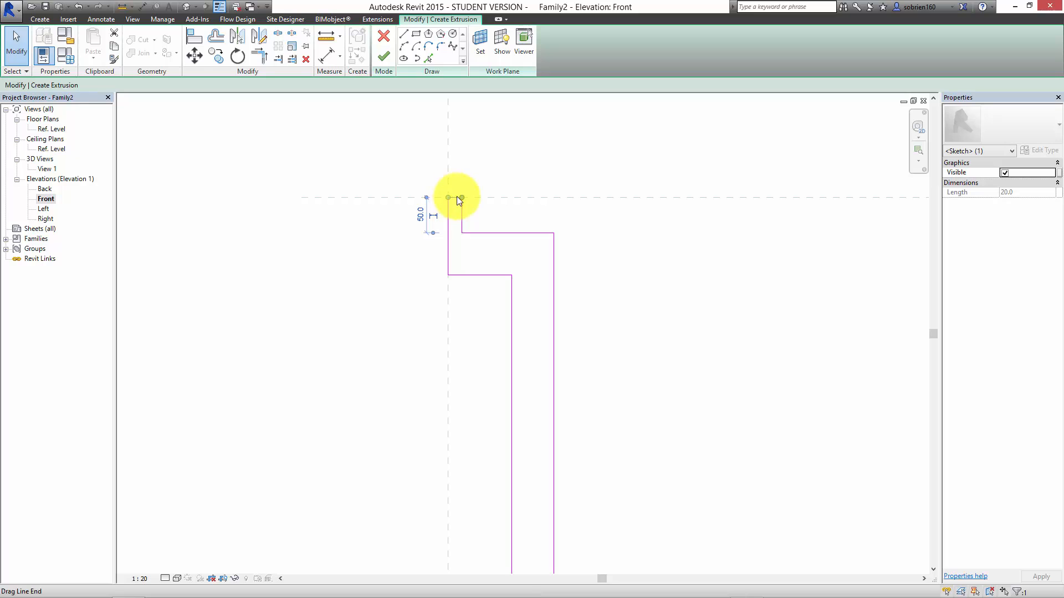
scroll(457, 198, up, 2)
drag(460, 198, 460, 228)
Align the profile's short upper closing line to the upper reference plane.
click(194, 36)
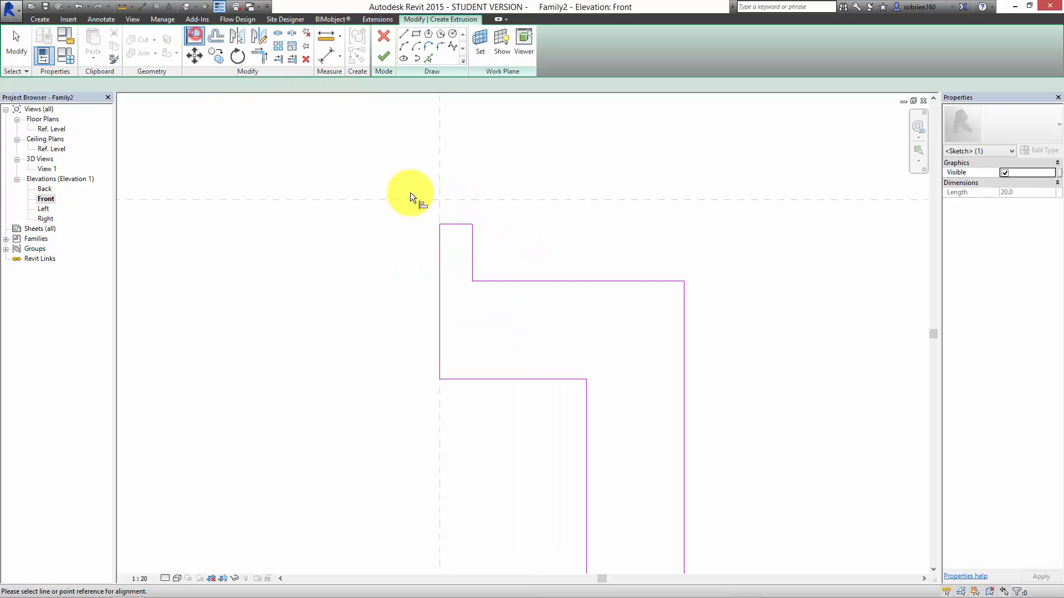
click(474, 199)
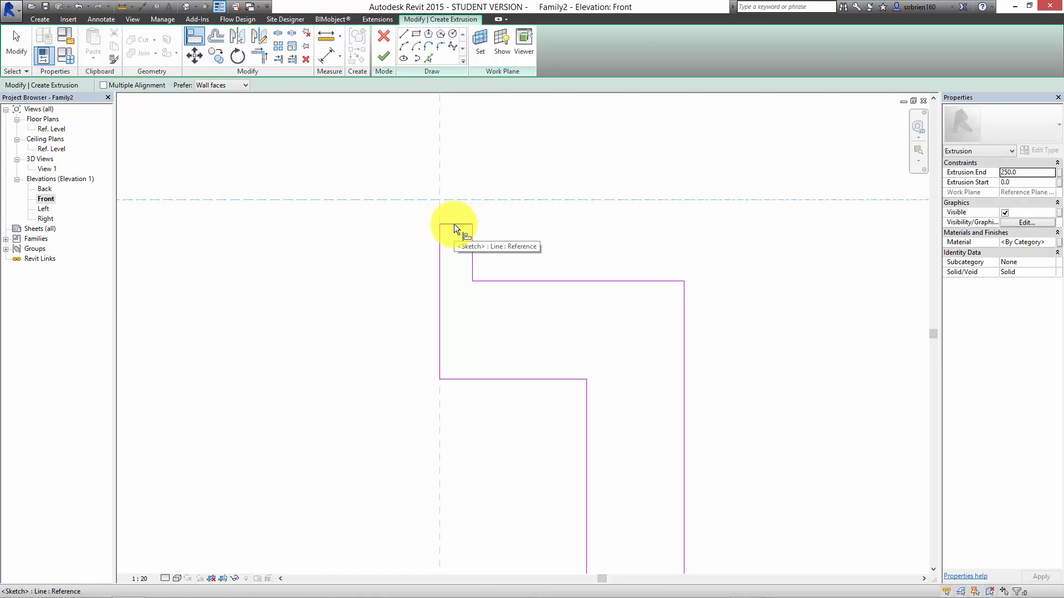
scroll(459, 232, down, 5)
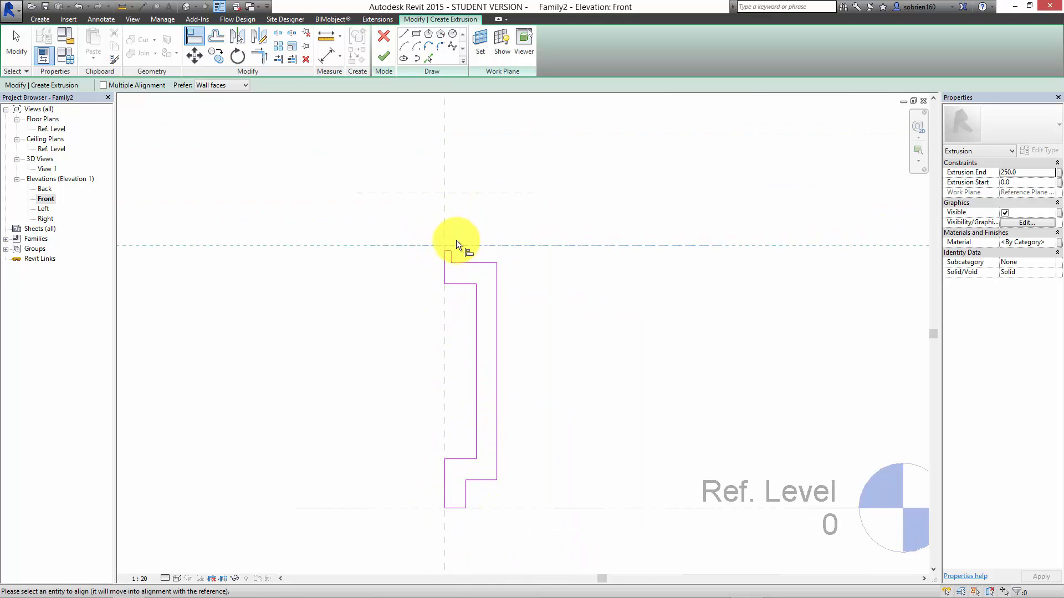
scroll(450, 246, up, 4)
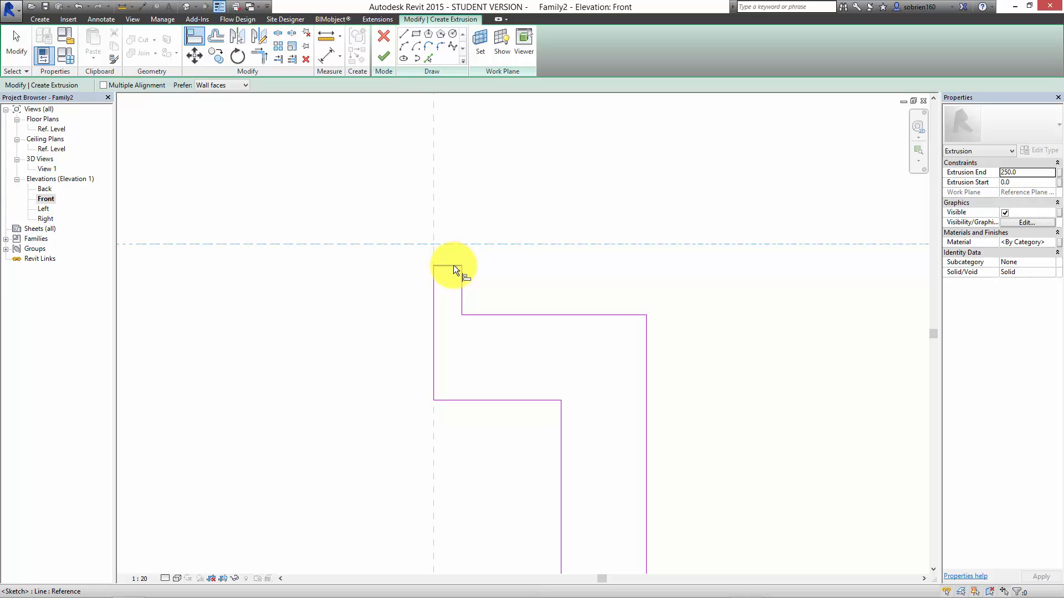
scroll(453, 266, down, 4)
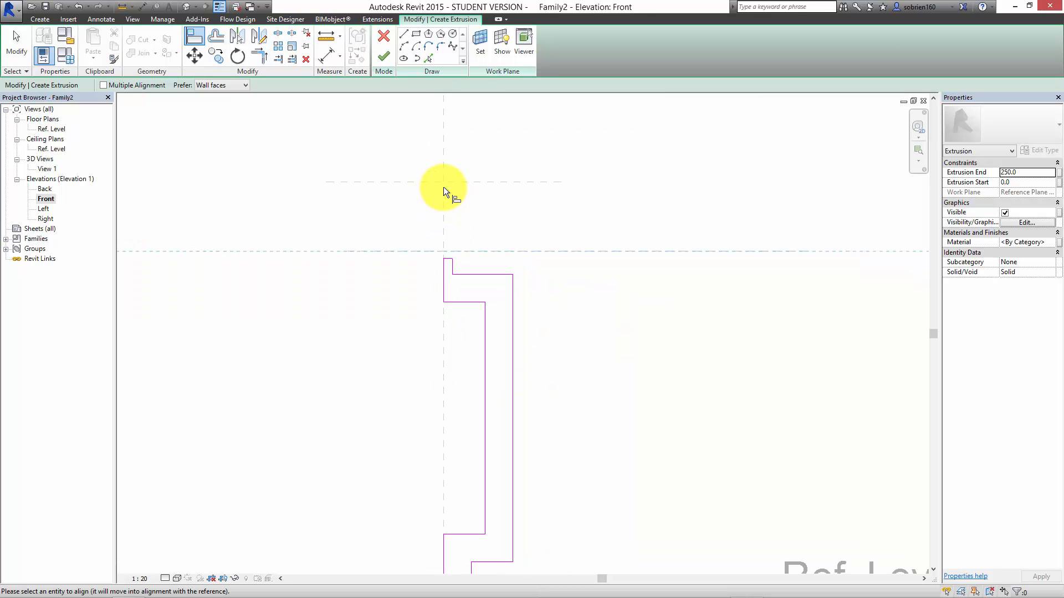
scroll(463, 193, up, 3)
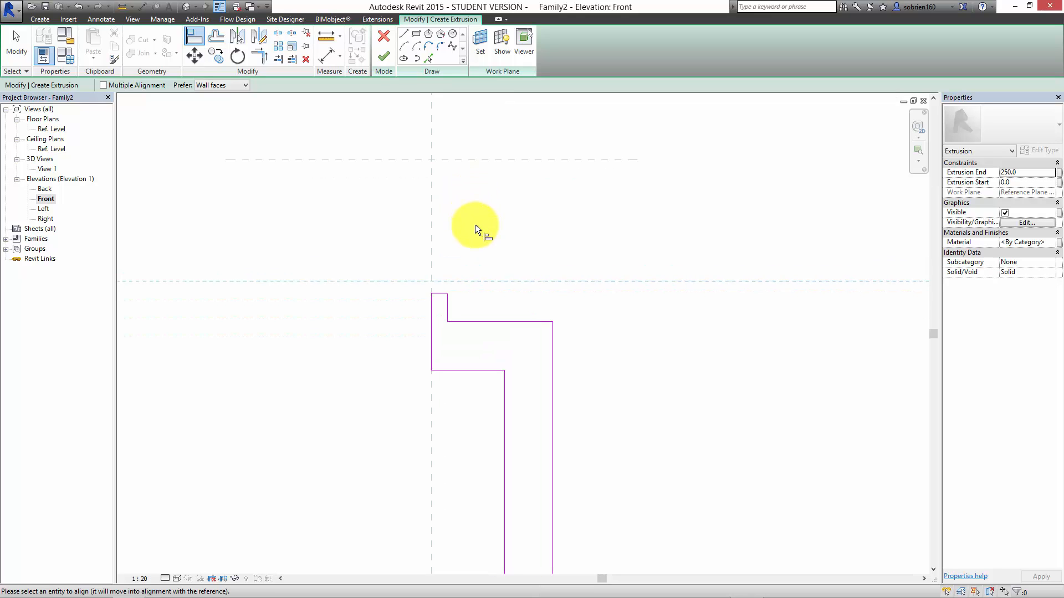
scroll(477, 243, up, 5)
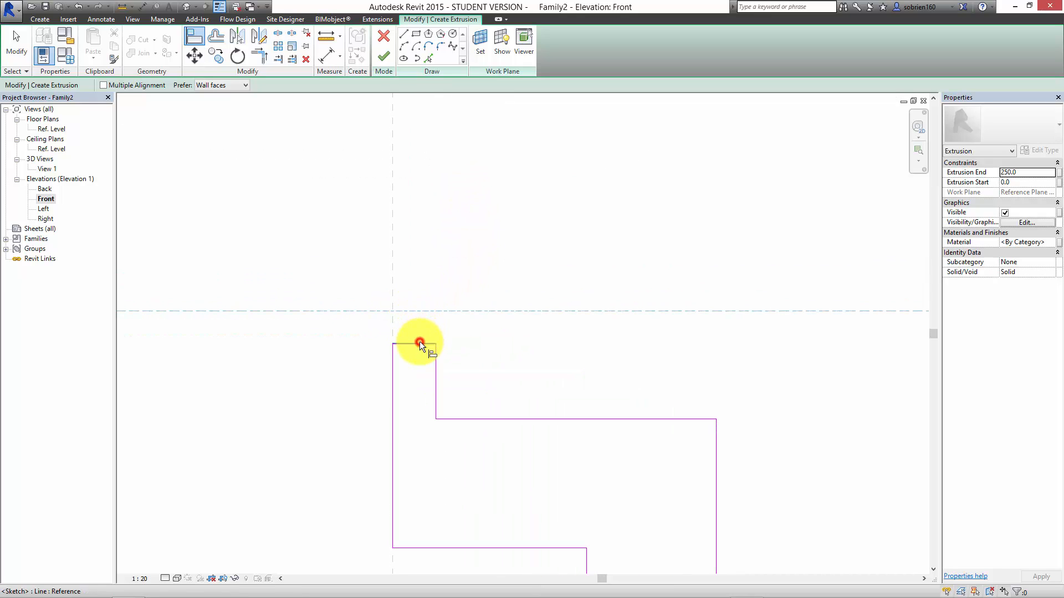
click(420, 344)
scroll(539, 344, down, 2)
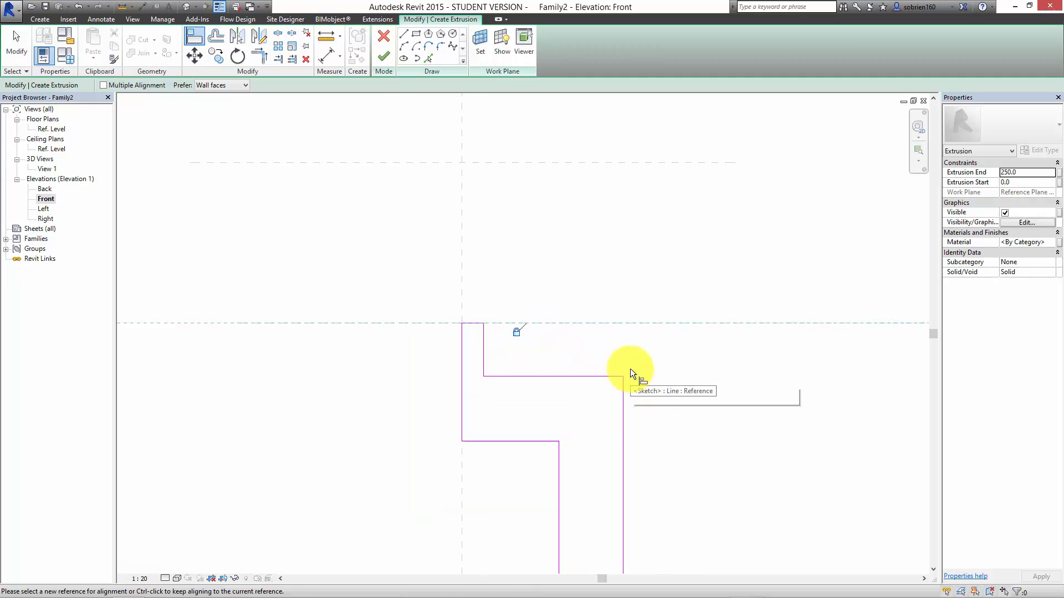
scroll(512, 289, down, 3)
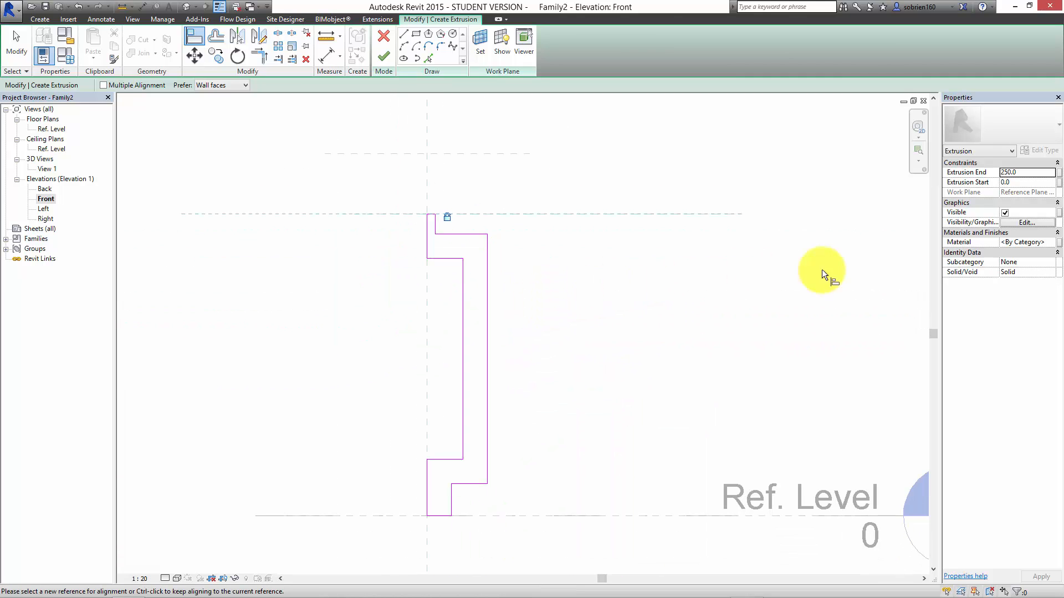
Set the extrusion start to -5 and the extrusion end to 5, and finish the stepped profile's extrusion.
click(1011, 182)
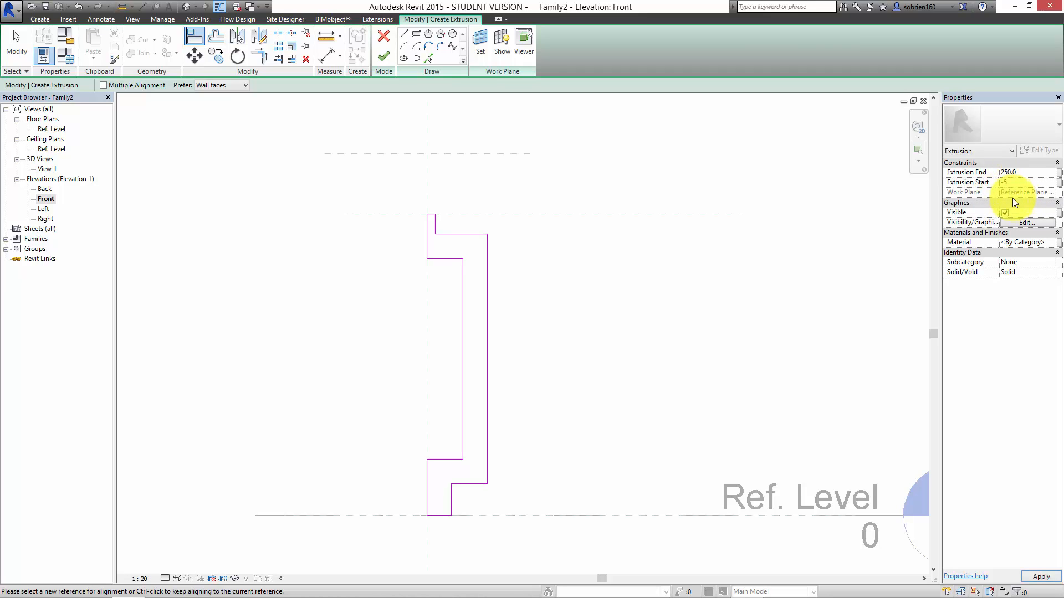
key(Return)
click(1032, 176)
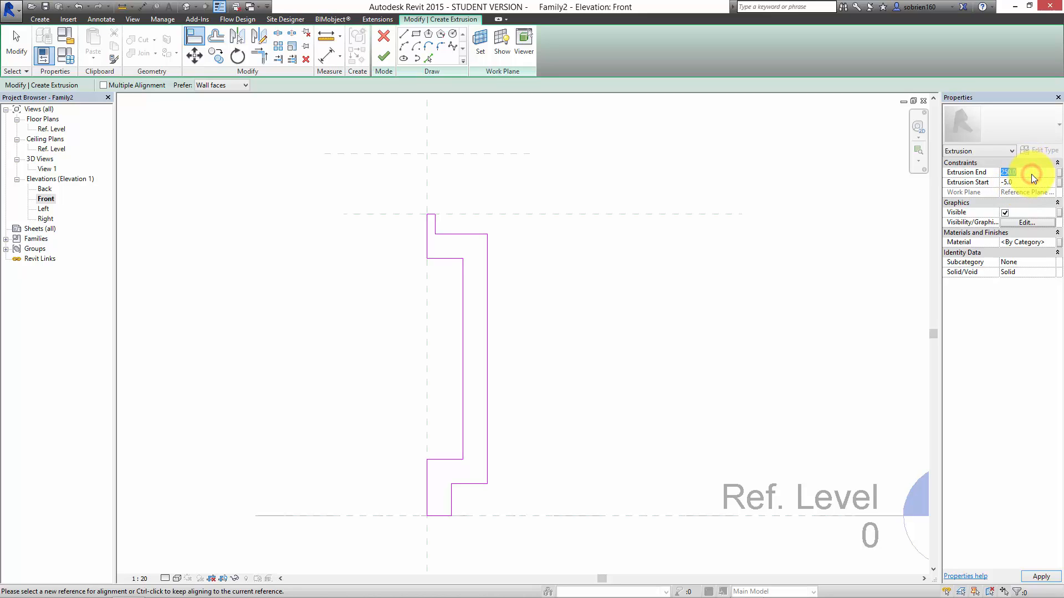
text(5)
key(Return)
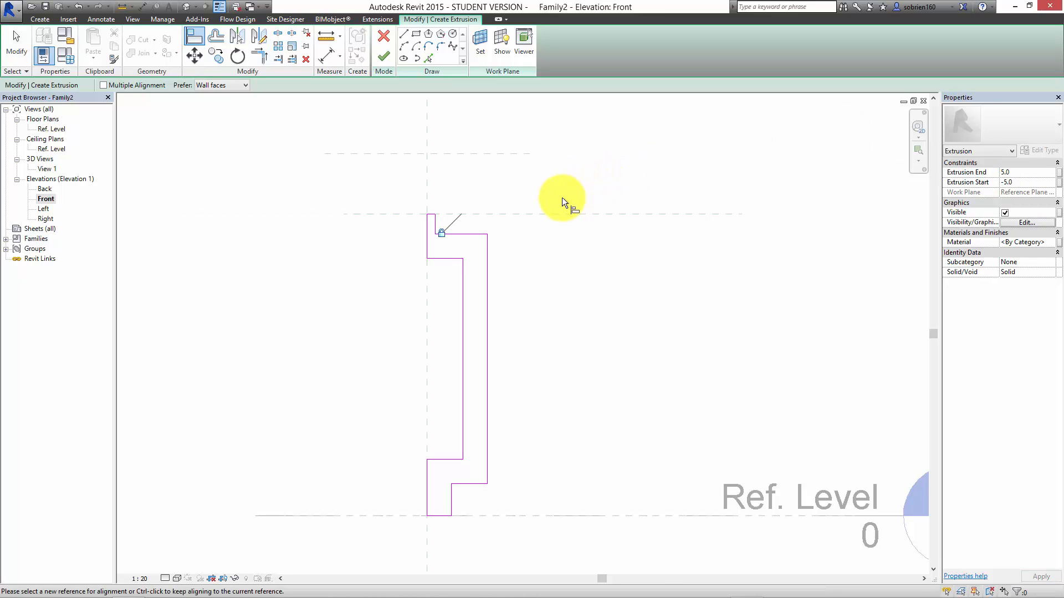
click(386, 58)
click(551, 294)
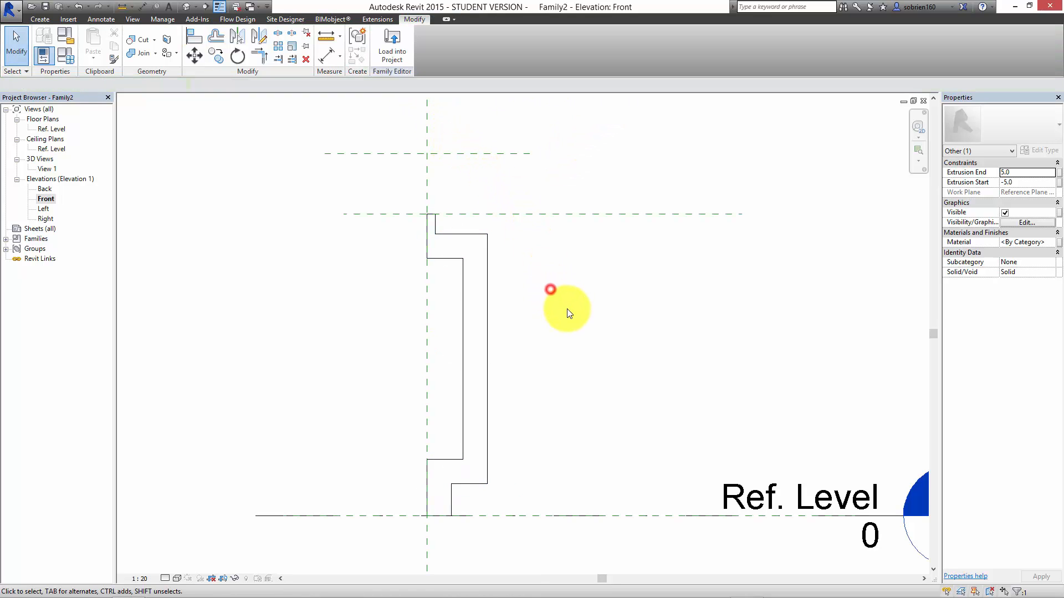
Select the baluster extrusion in the 3D view, open its material assignment and search the materials for "steel".
click(189, 10)
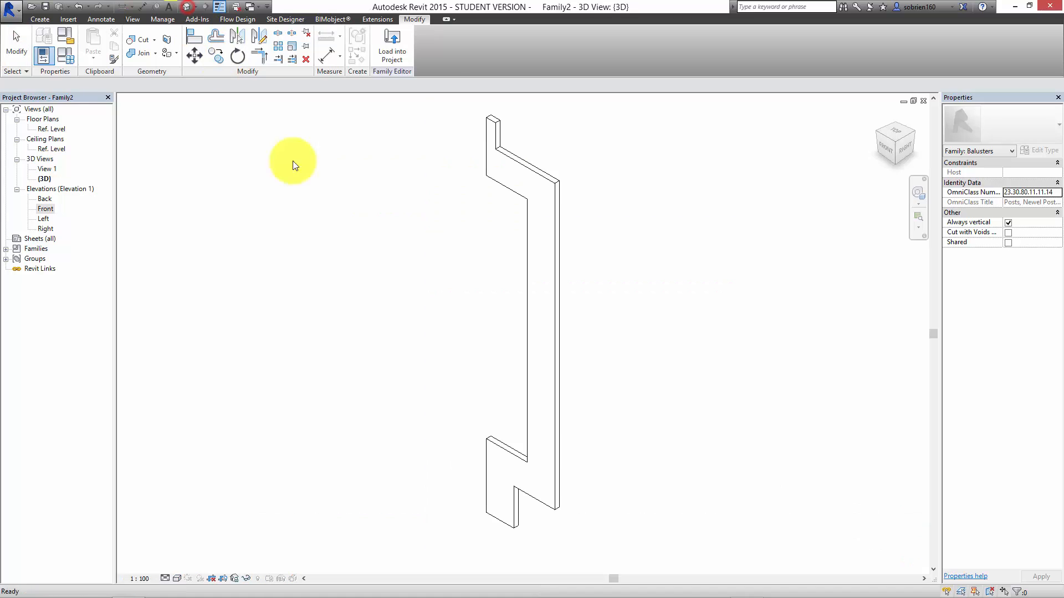
shift+middle_drag(420, 292, 561, 321)
click(559, 321)
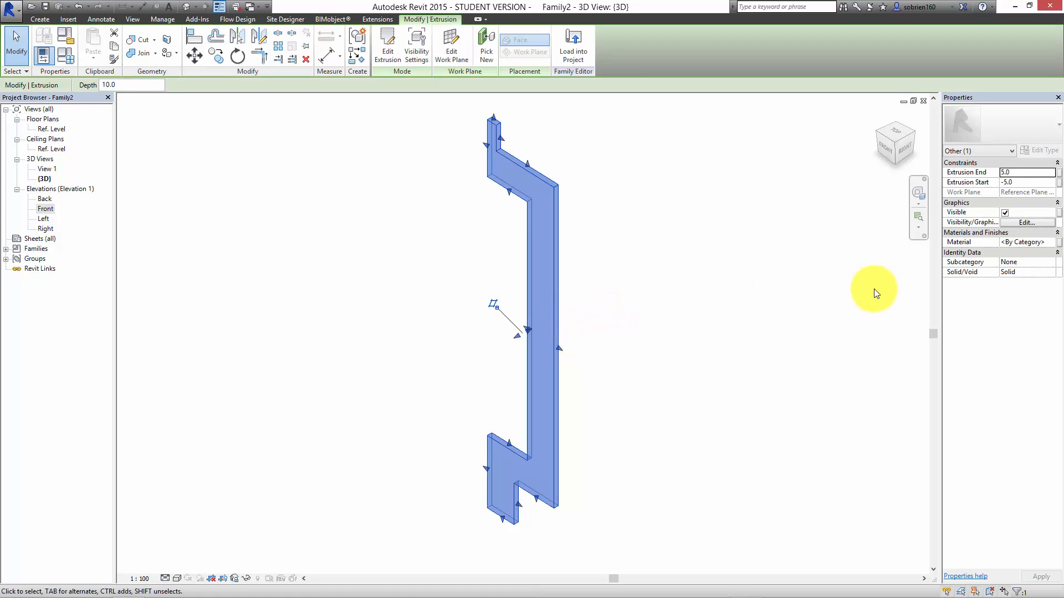
click(1036, 243)
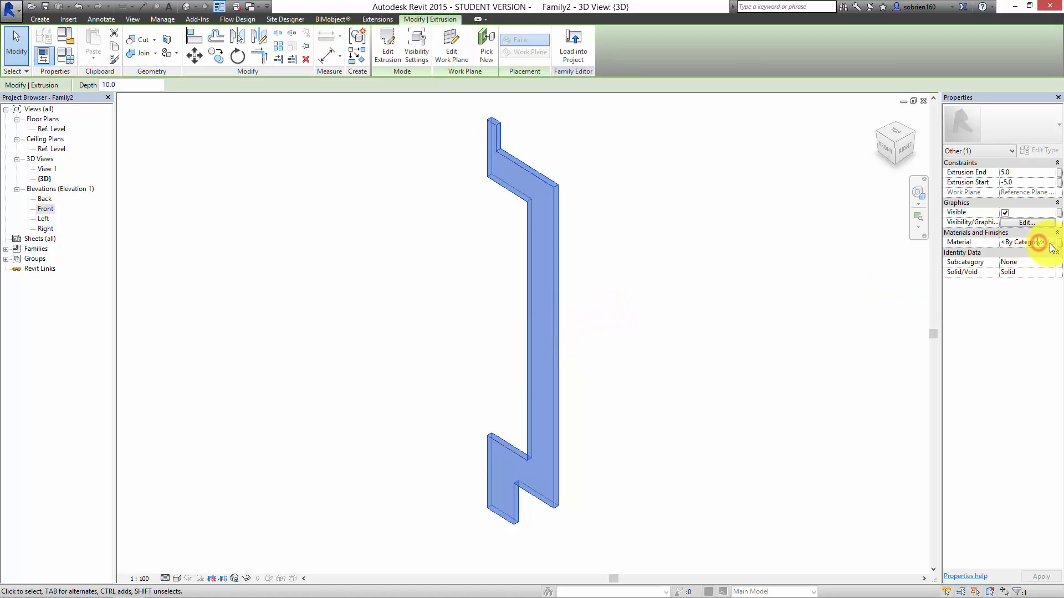
click(1050, 242)
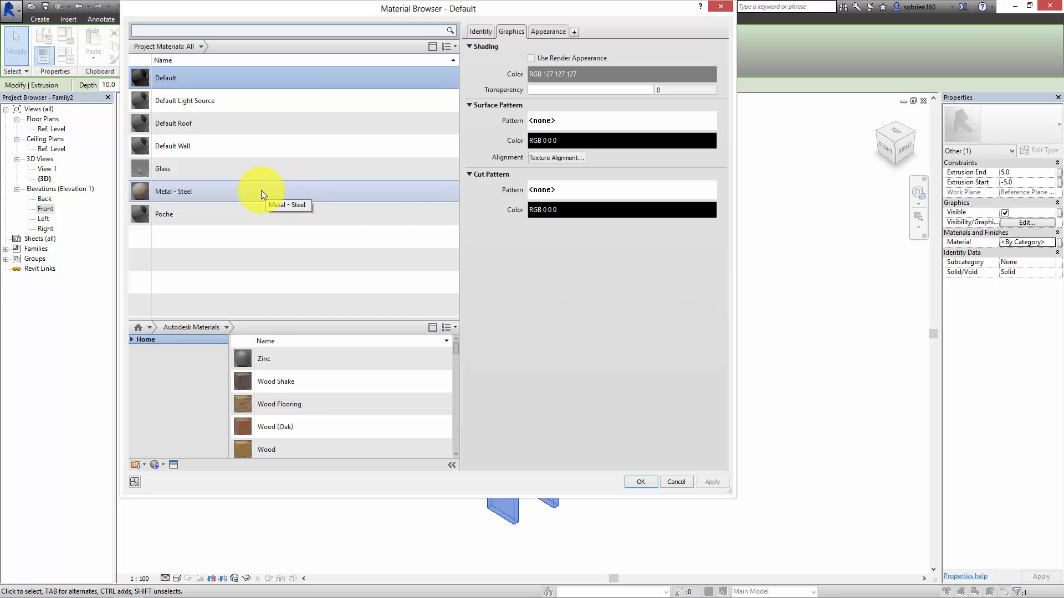
text(str)
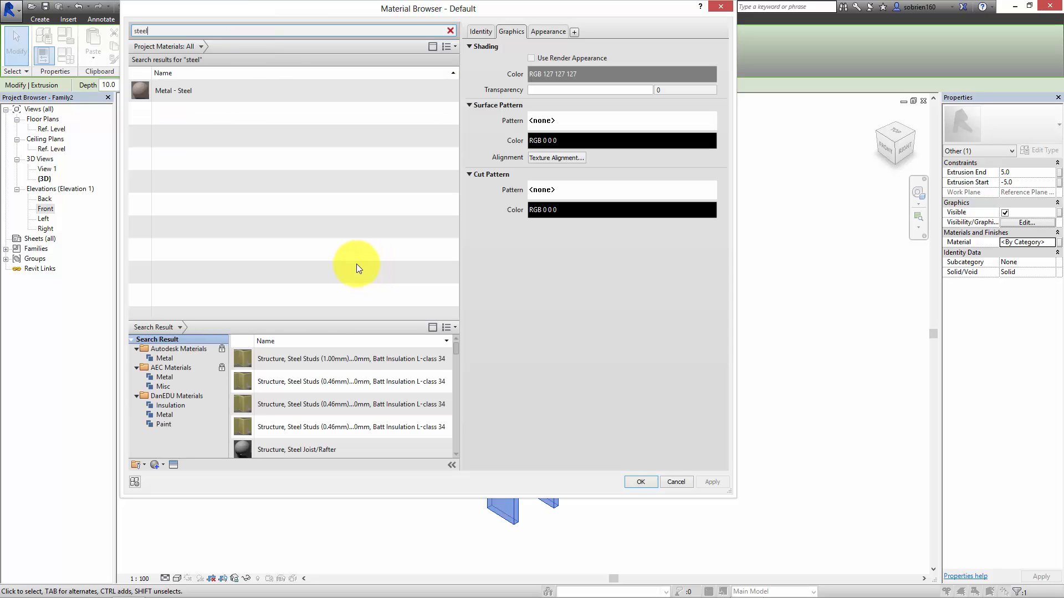
Find Stainless Steel, Brushed among the library search results and add it to the project materials.
click(456, 456)
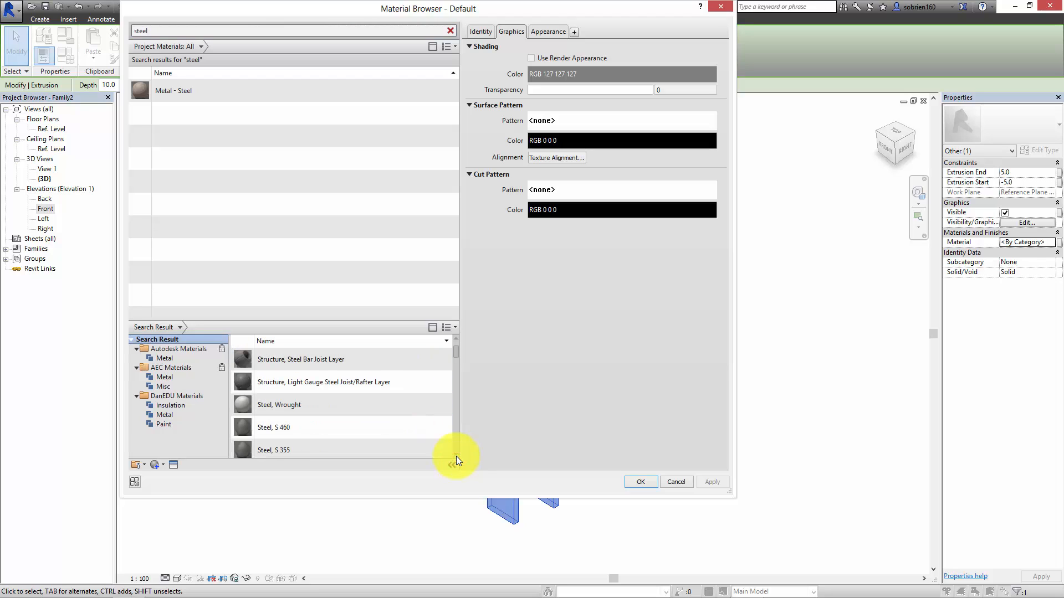
click(456, 456)
click(457, 455)
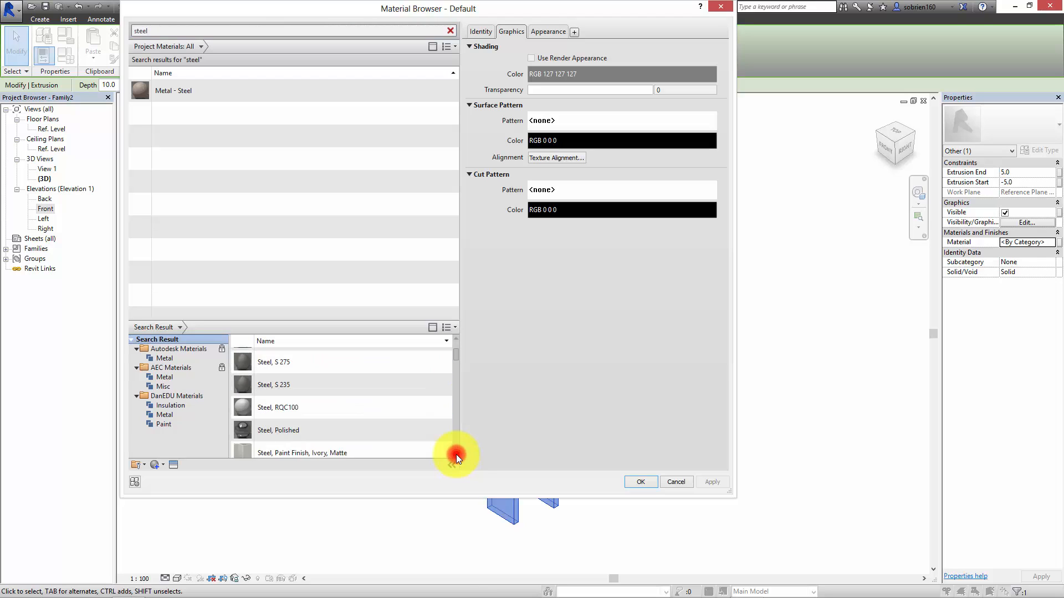
click(456, 454)
click(457, 455)
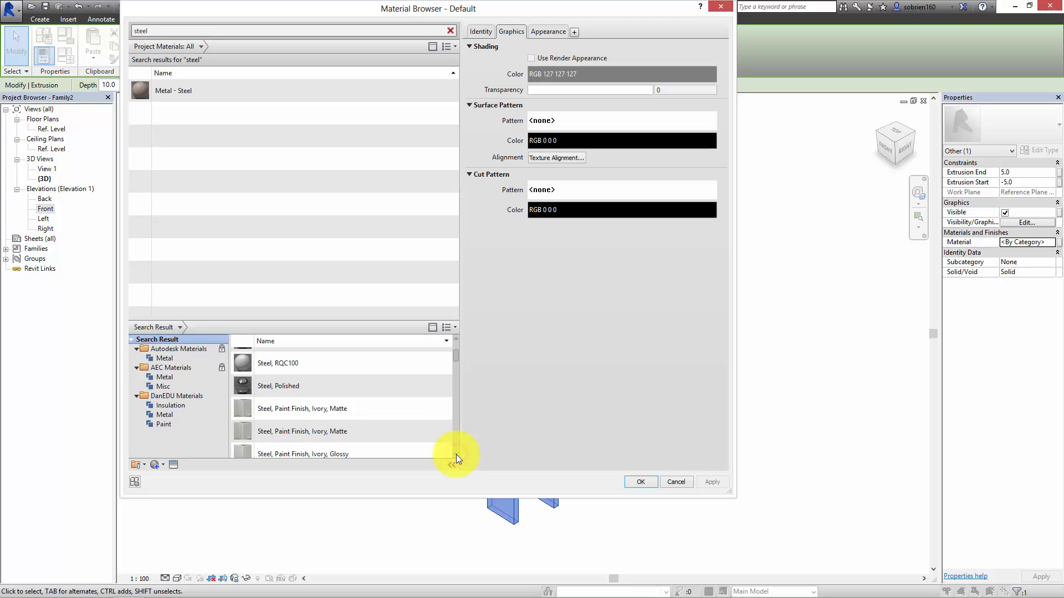
click(456, 454)
click(457, 454)
click(456, 455)
click(457, 455)
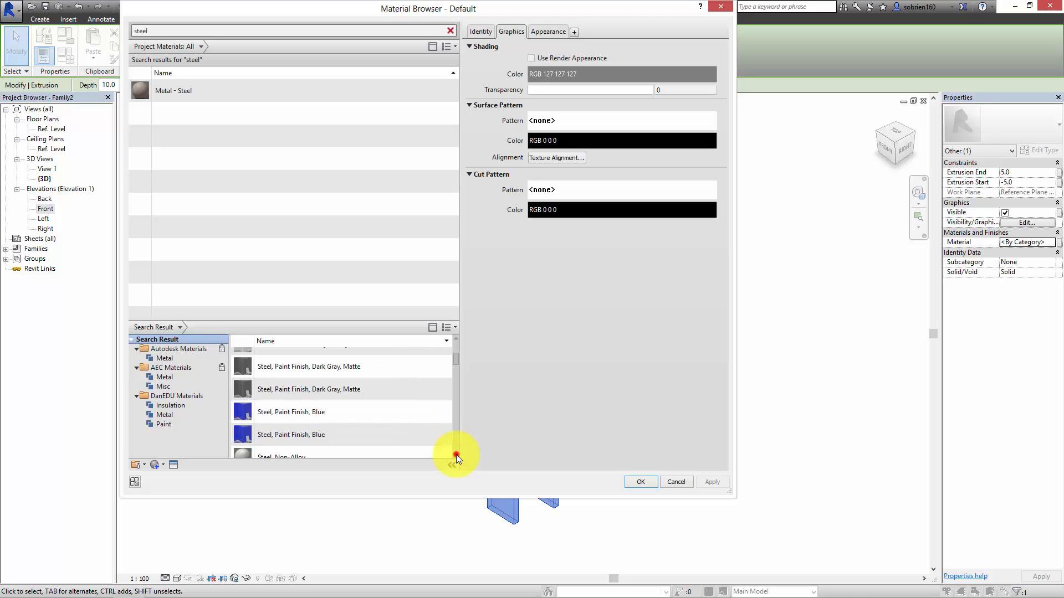
click(457, 455)
click(457, 455)
click(457, 455)
click(456, 455)
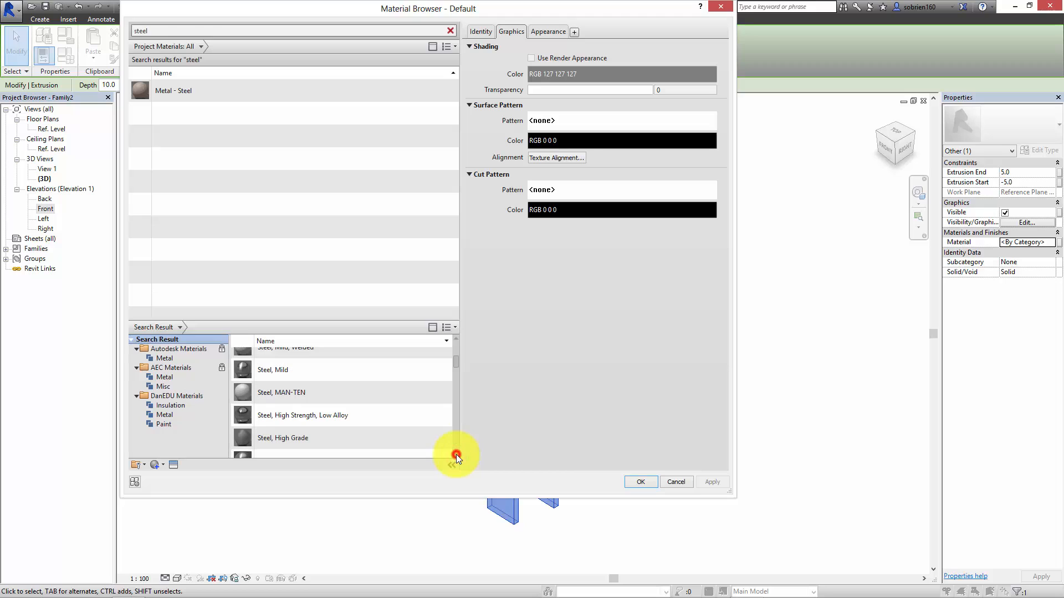
click(456, 454)
click(456, 455)
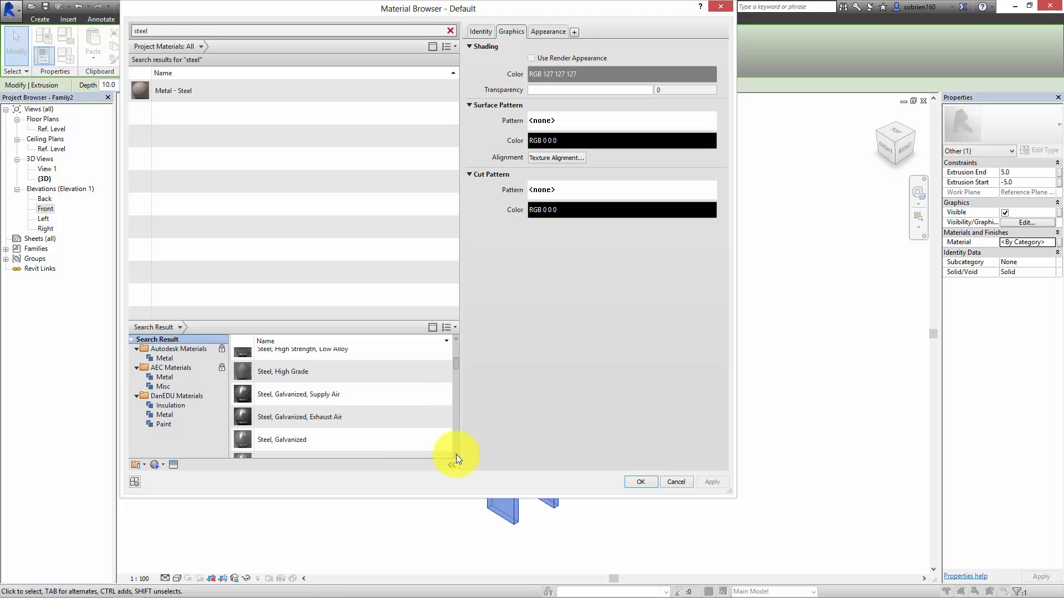
click(457, 455)
click(456, 455)
click(457, 455)
click(457, 455)
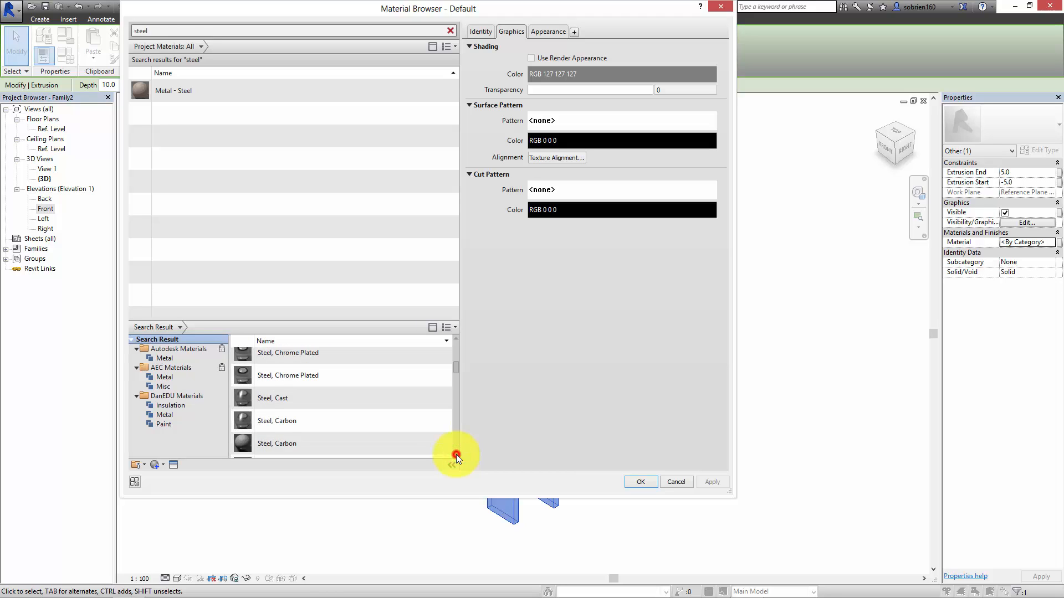
click(456, 455)
click(457, 455)
click(457, 454)
click(457, 455)
click(456, 455)
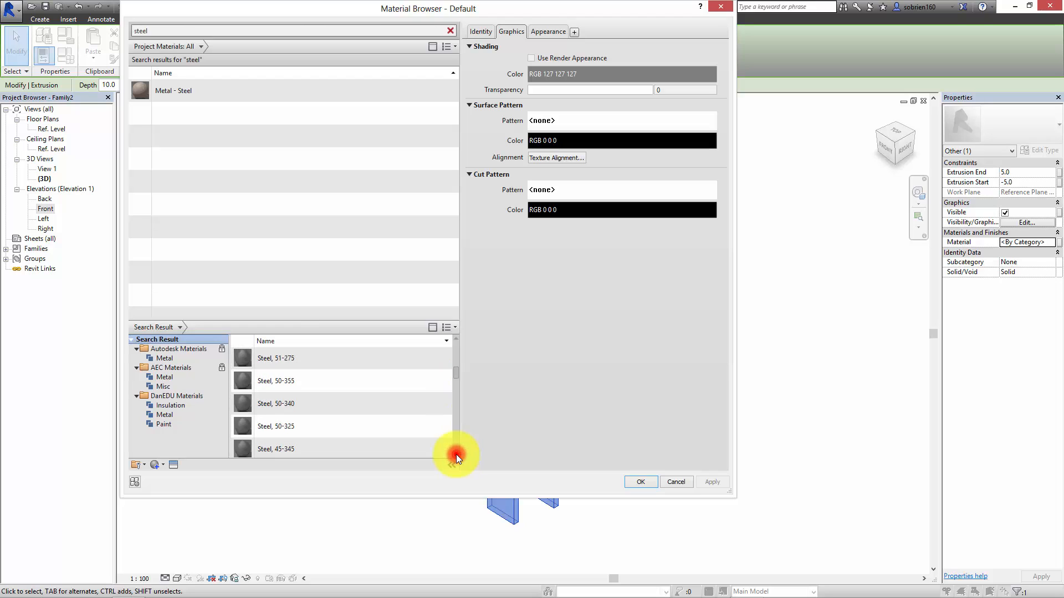
click(456, 455)
click(456, 455)
click(456, 455)
click(456, 455)
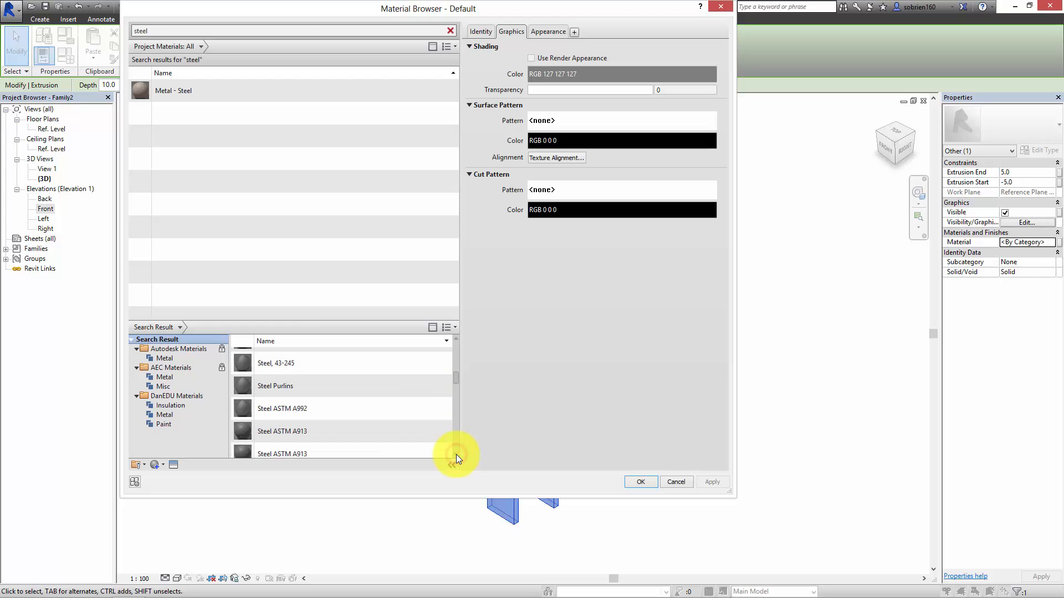
click(456, 455)
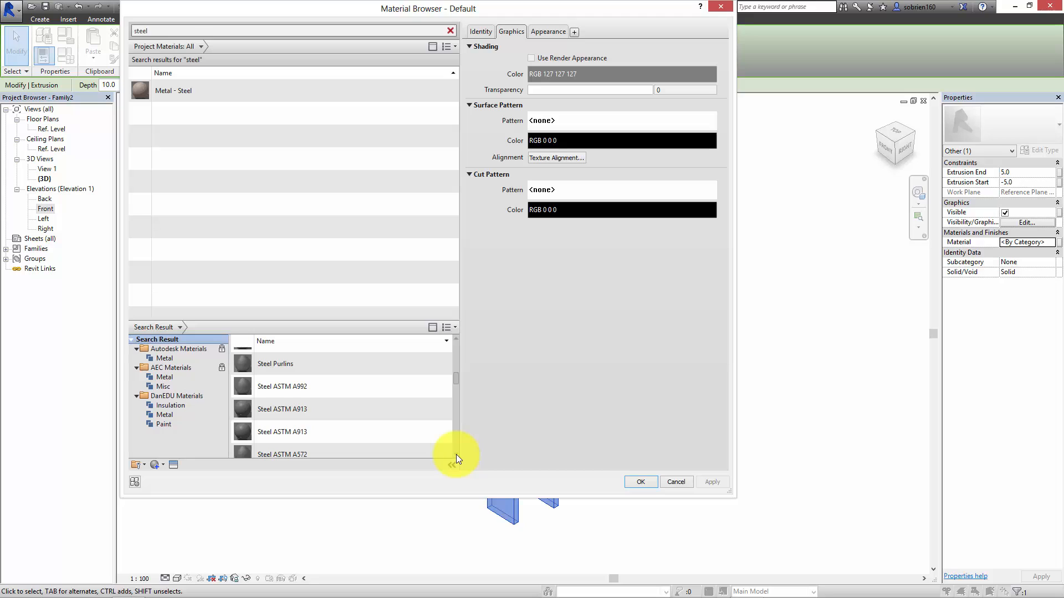
click(457, 454)
click(457, 455)
click(457, 455)
click(457, 454)
click(456, 455)
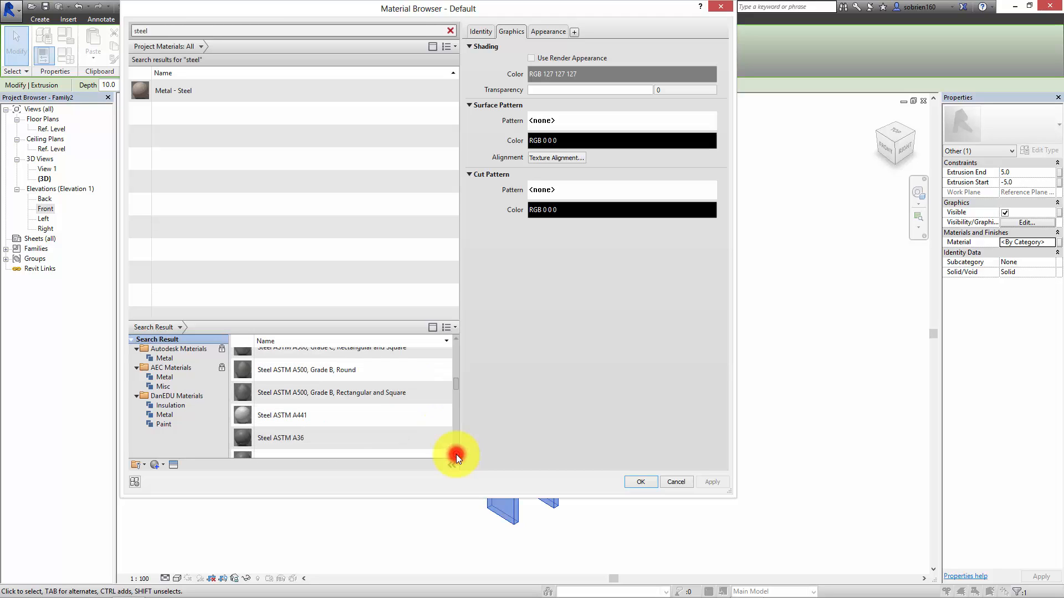
click(457, 454)
click(457, 454)
click(457, 454)
click(456, 454)
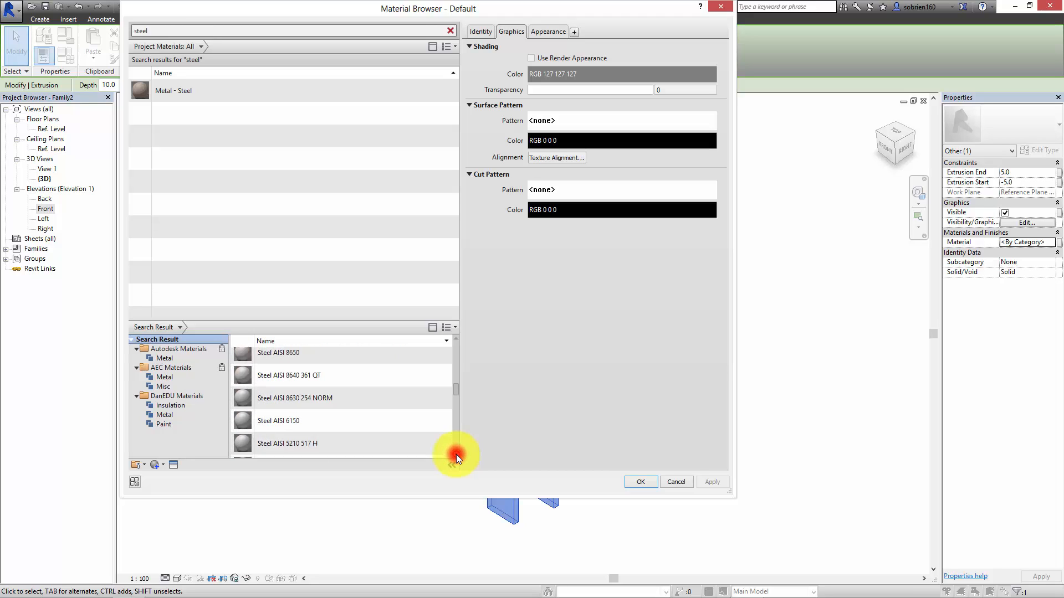
click(456, 454)
click(456, 455)
drag(454, 391, 455, 427)
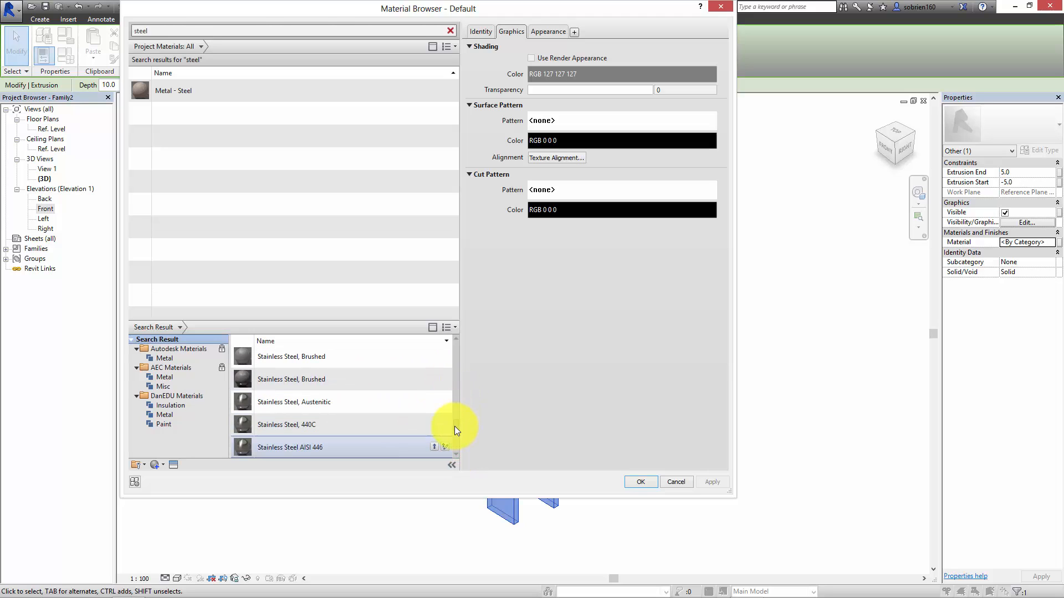
click(343, 385)
click(433, 379)
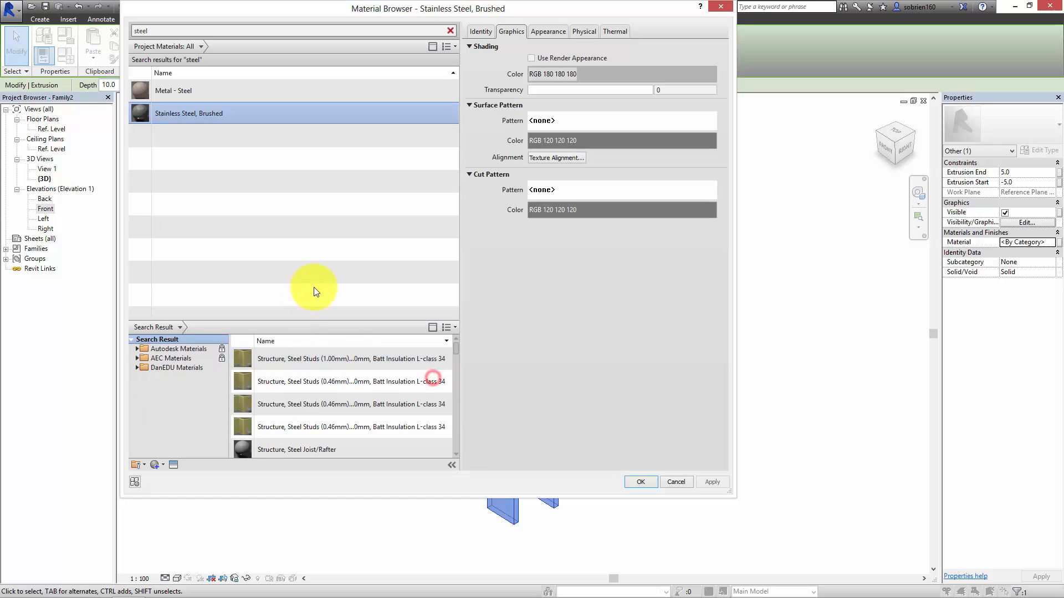
Enable Use Render Appearance for Stainless Steel, Brushed and assign the material to the baluster extrusion.
click(530, 58)
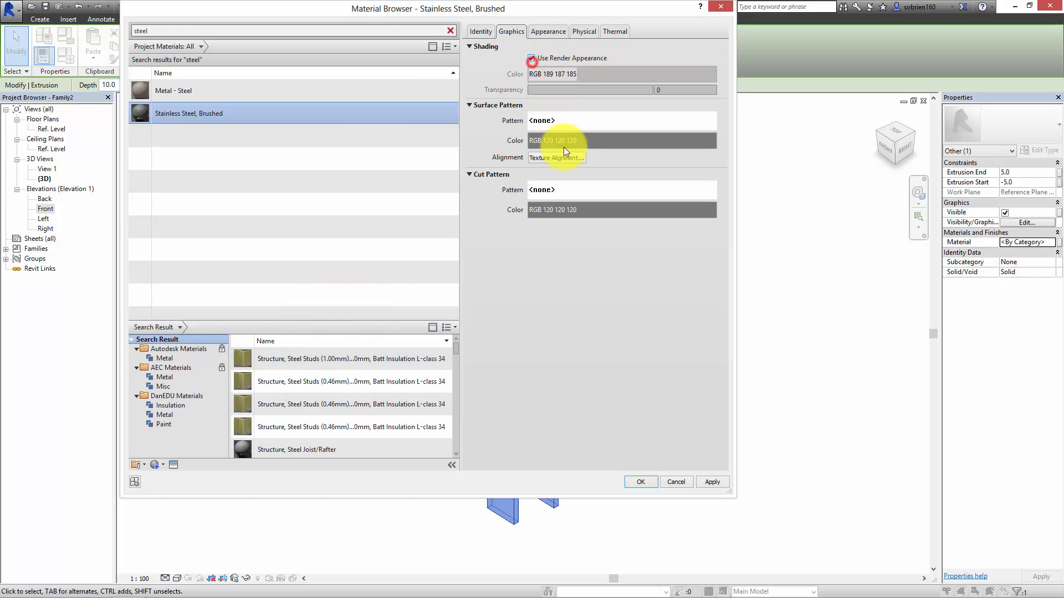
click(640, 481)
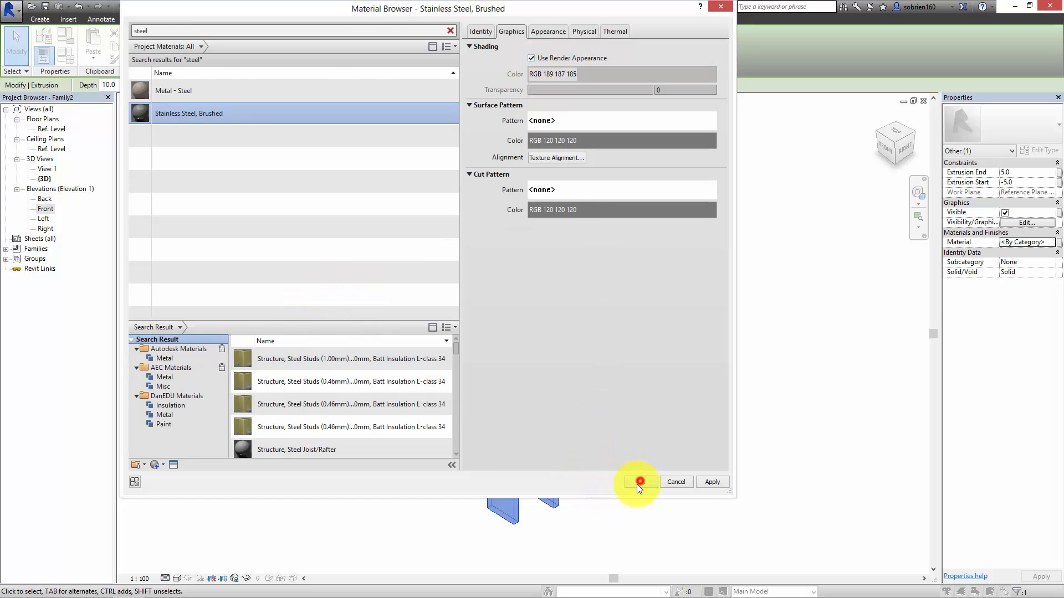
click(641, 474)
Save the baluster family to the Desktop as "Steel Baluster".
shift+middle_drag(657, 433, 689, 399)
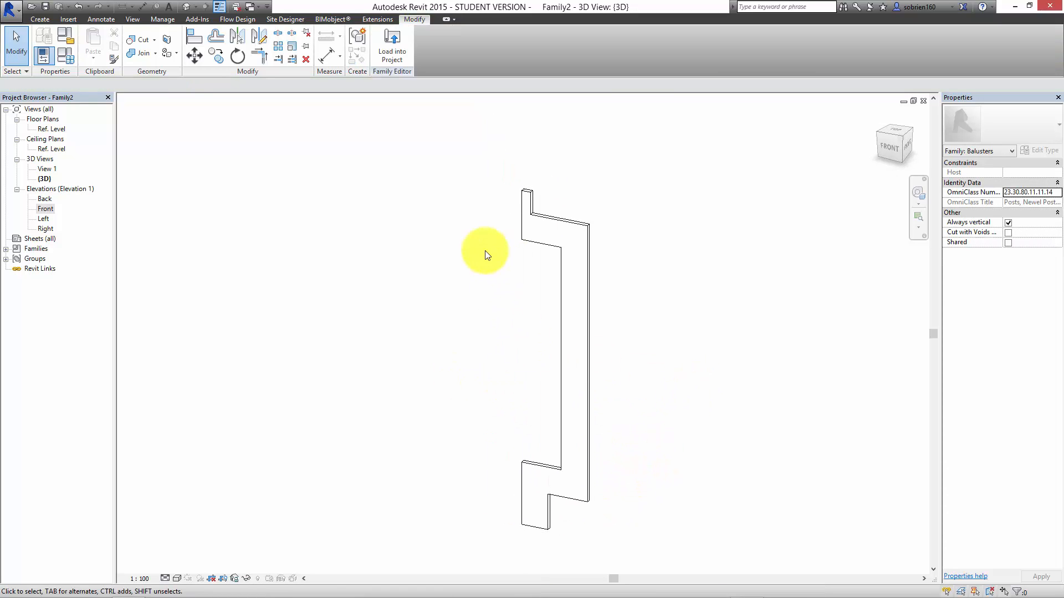
click(11, 12)
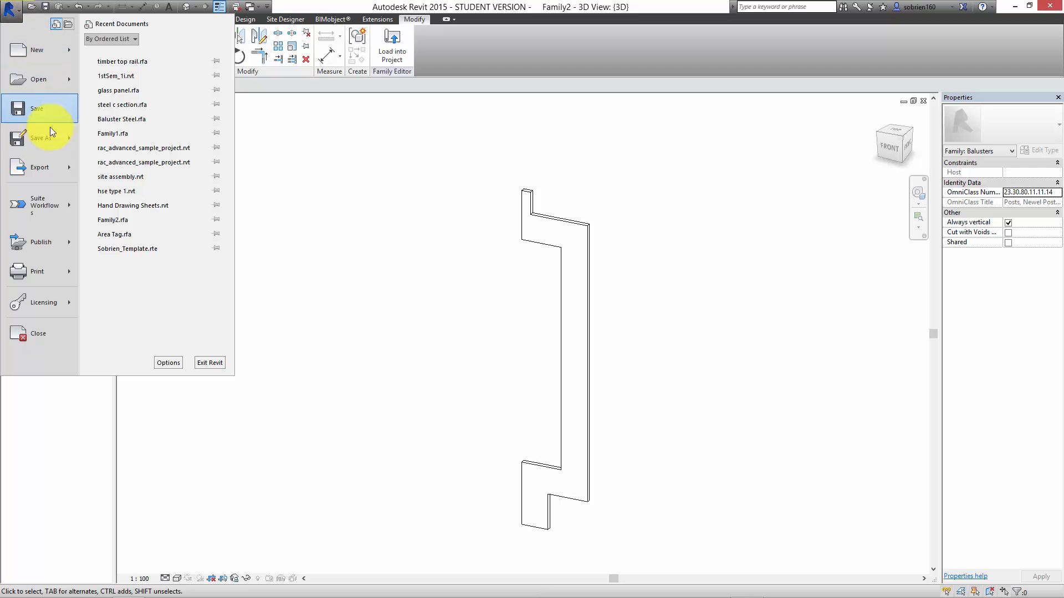
click(105, 108)
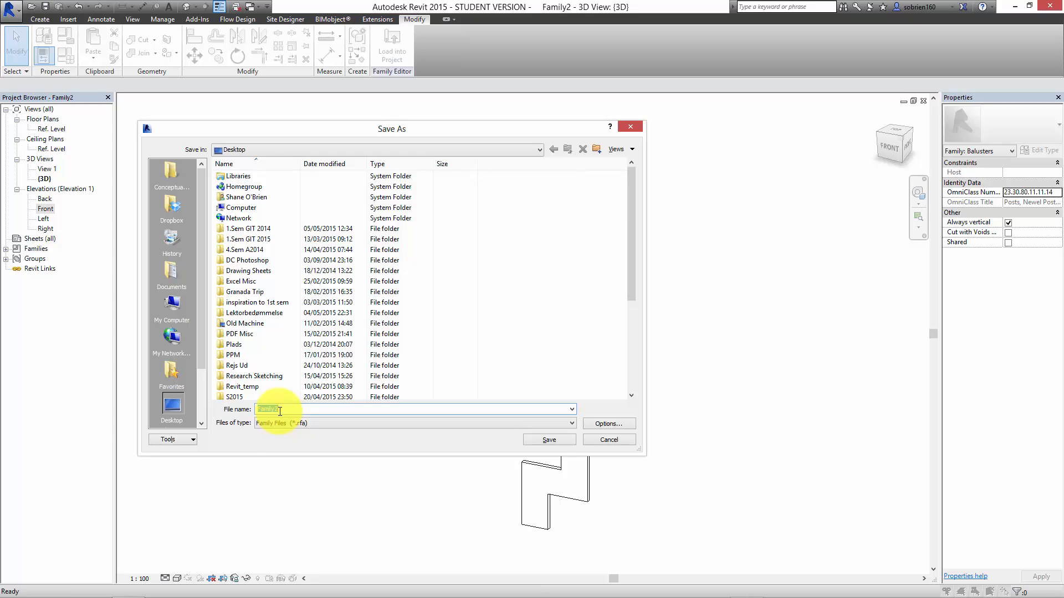
text(Ste)
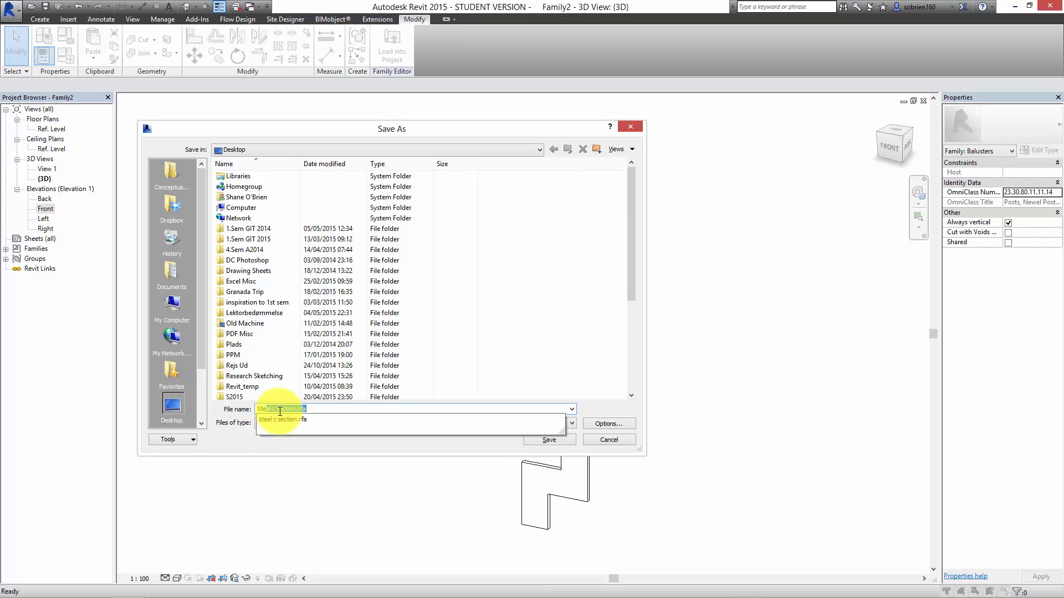
text(el Baluster)
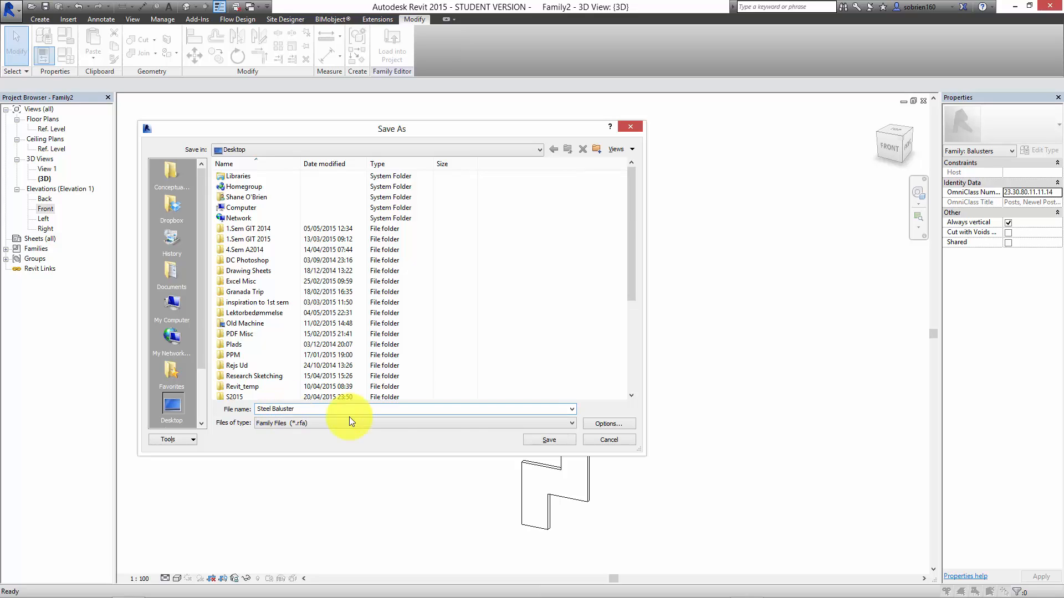
click(530, 439)
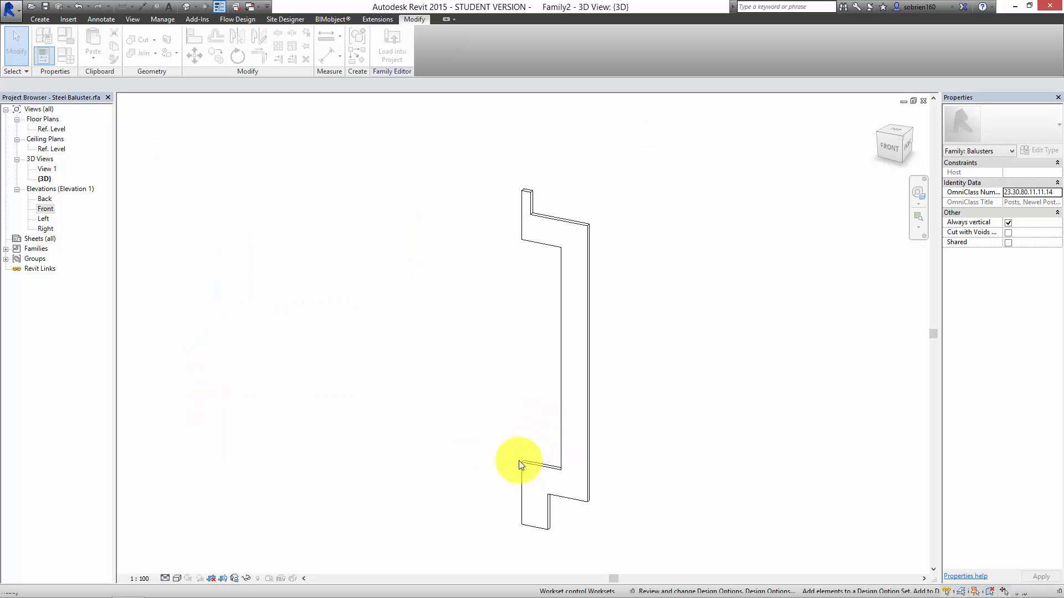
Load the Steel Baluster family into the open railing project.
scroll(521, 458, down, 2)
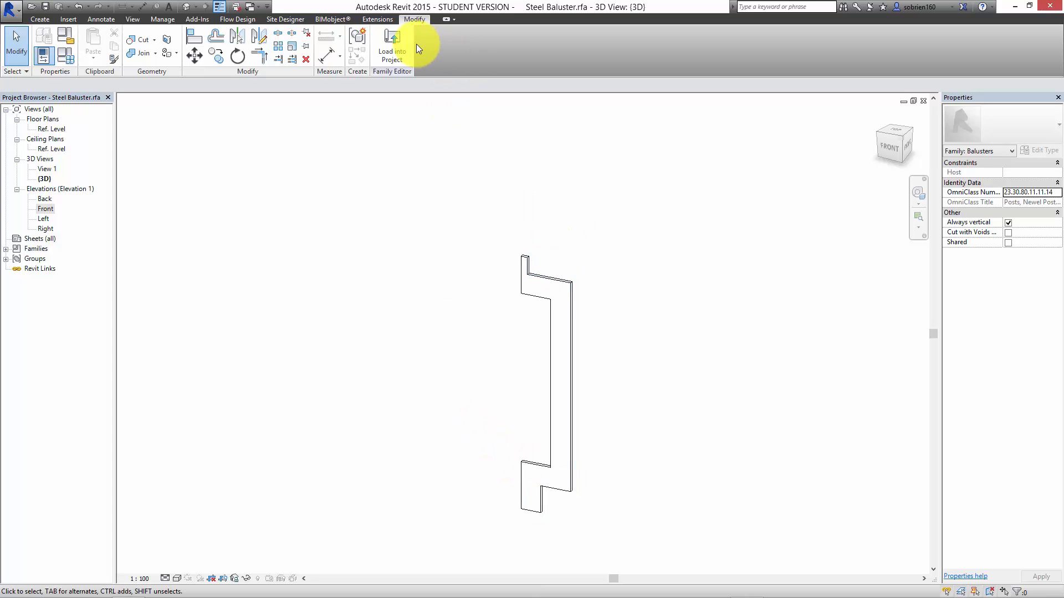
click(392, 44)
click(514, 387)
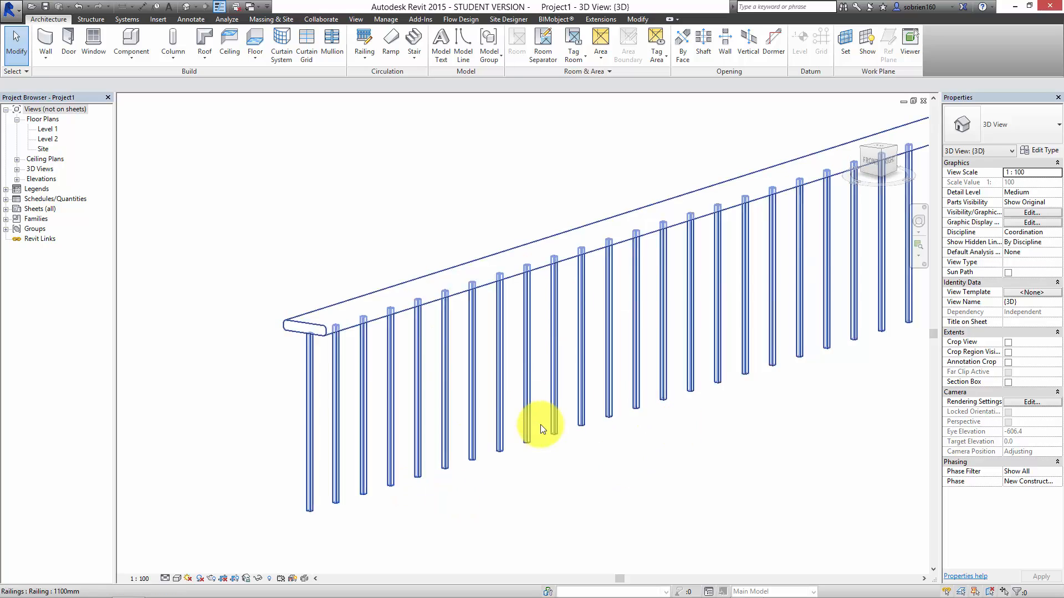
Set the regular baluster family of the 1100mm railing type to Steel Baluster : Steel Baluster in the baluster placement and accept the type changes.
scroll(542, 430, down, 2)
click(513, 435)
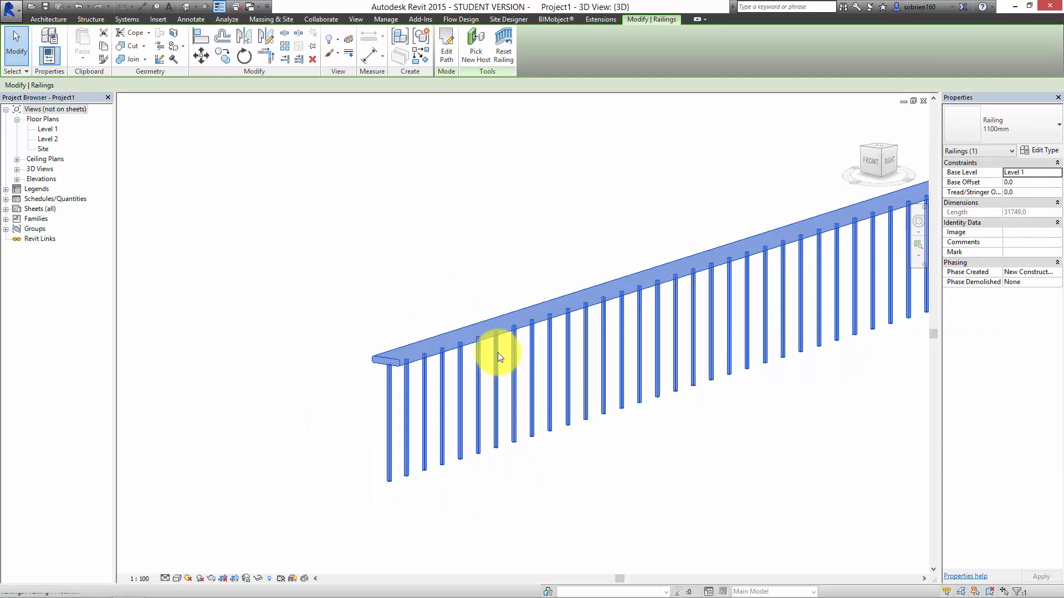
click(1033, 150)
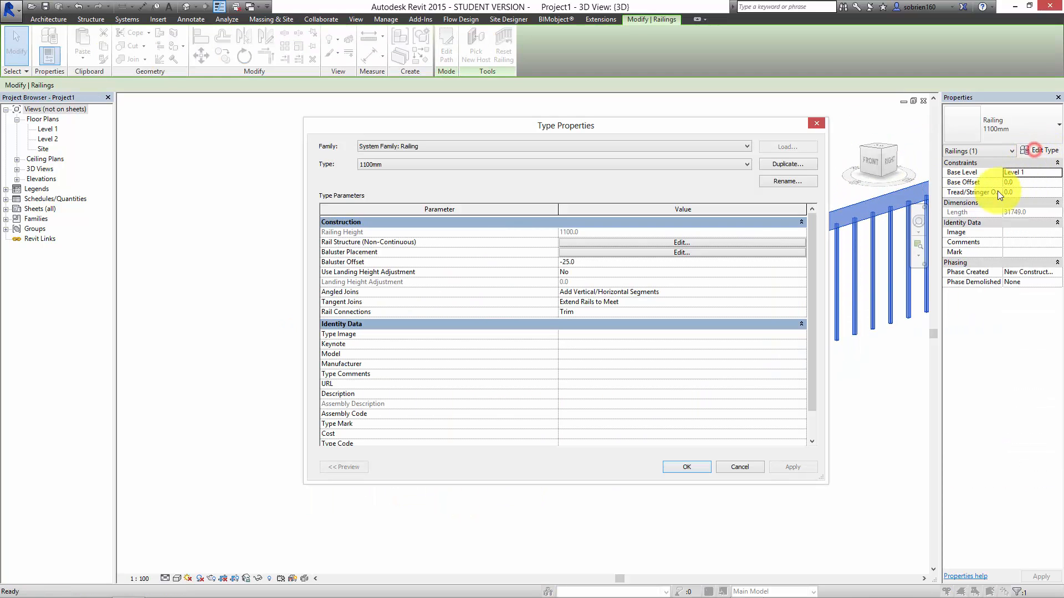
click(660, 253)
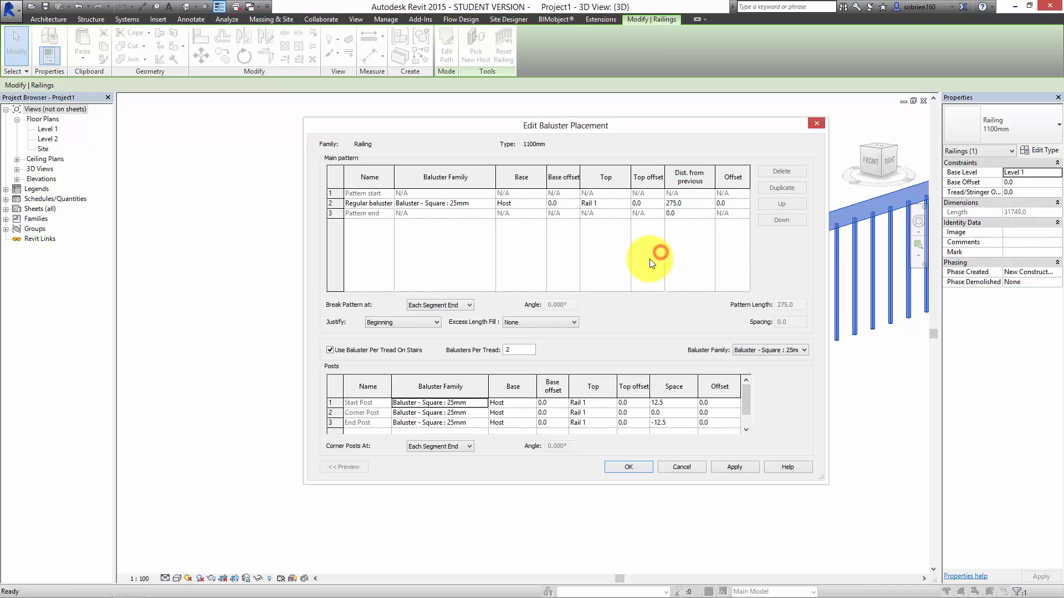
click(490, 204)
click(489, 203)
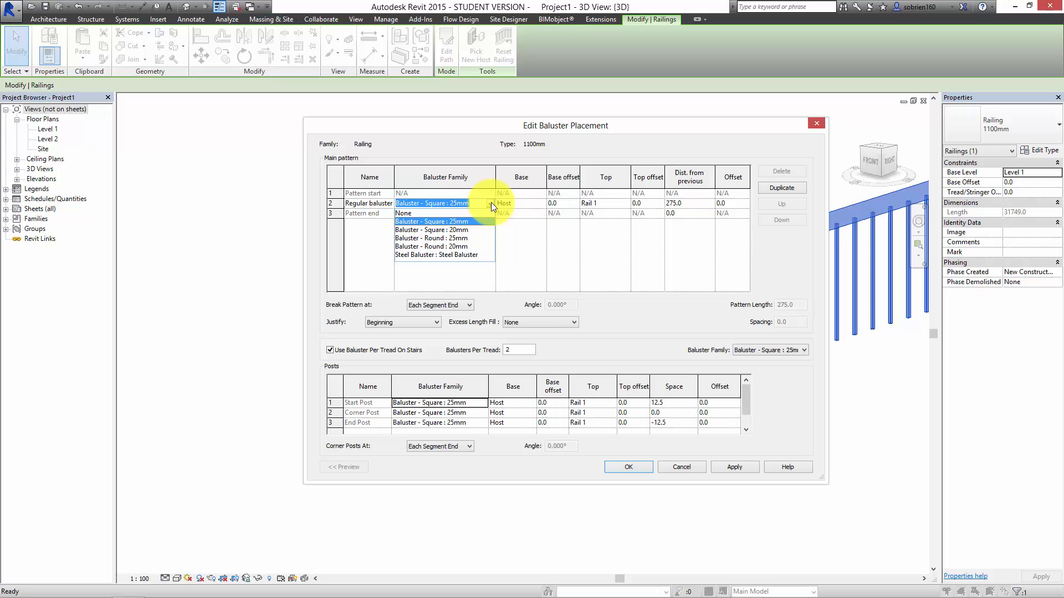
click(472, 256)
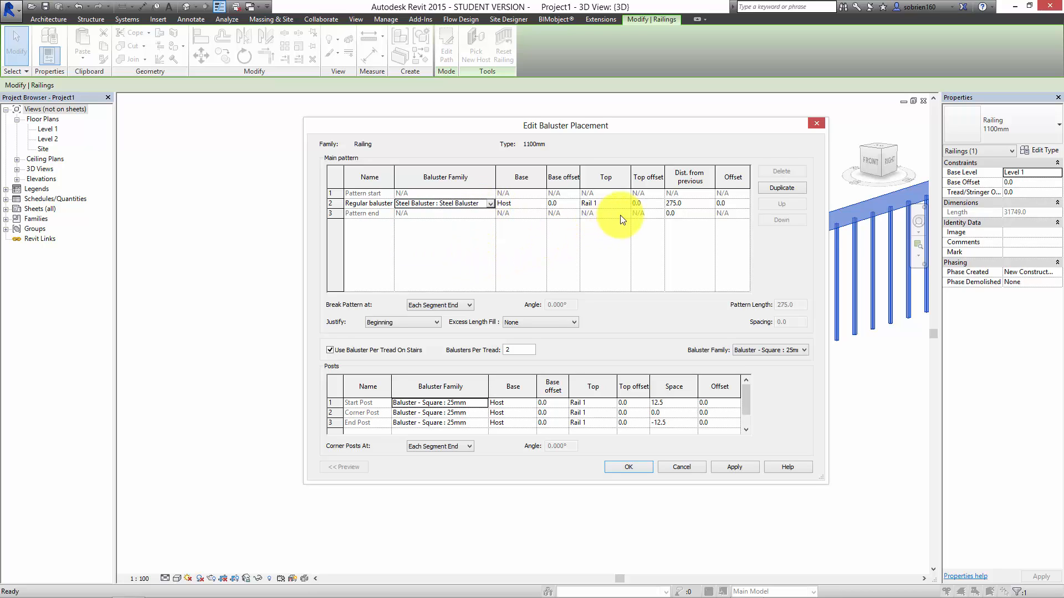
click(736, 466)
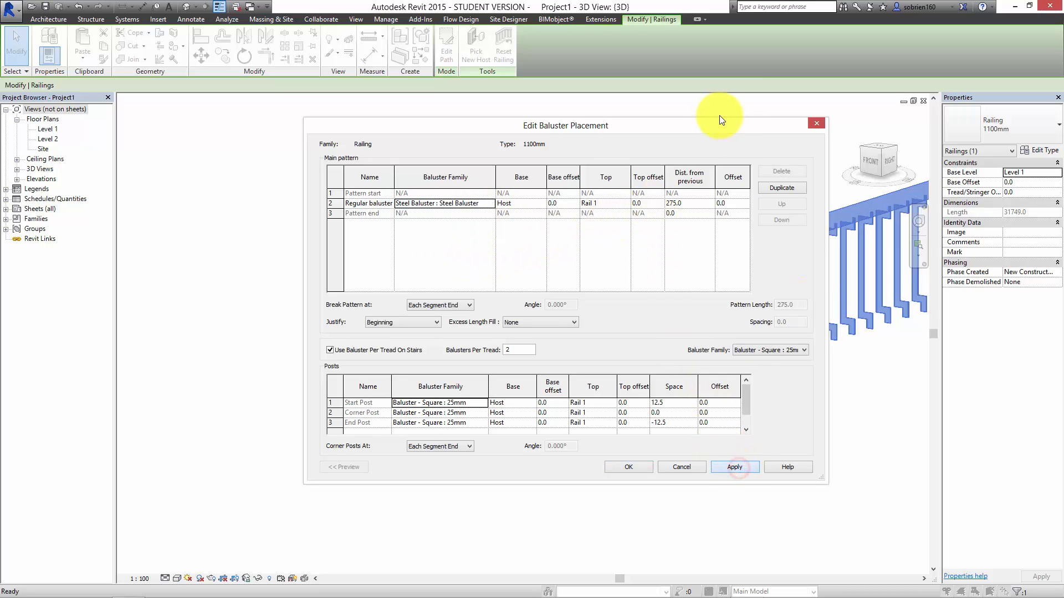
drag(709, 124, 276, 176)
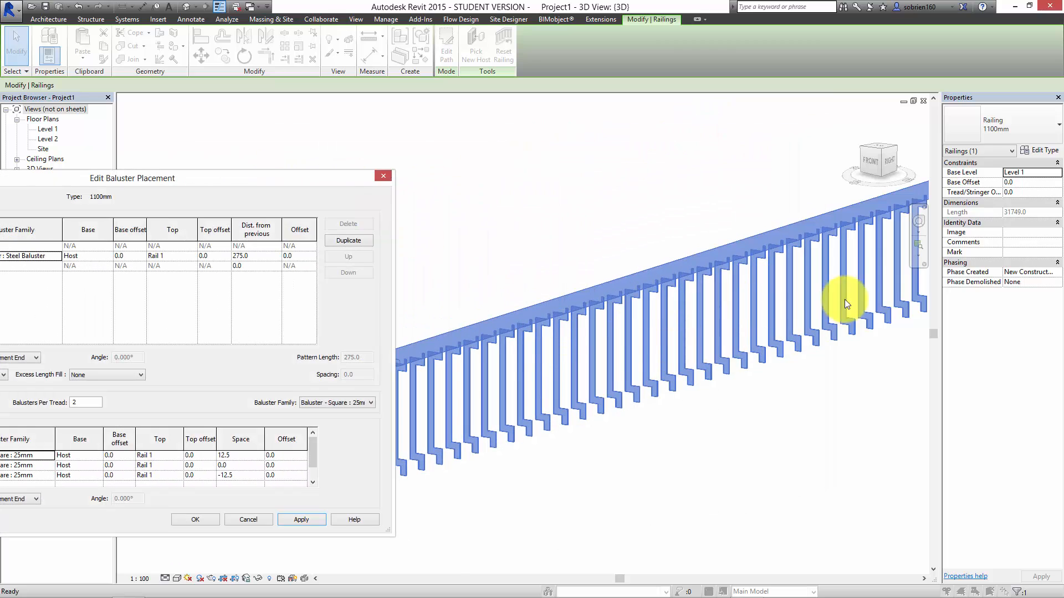
click(209, 520)
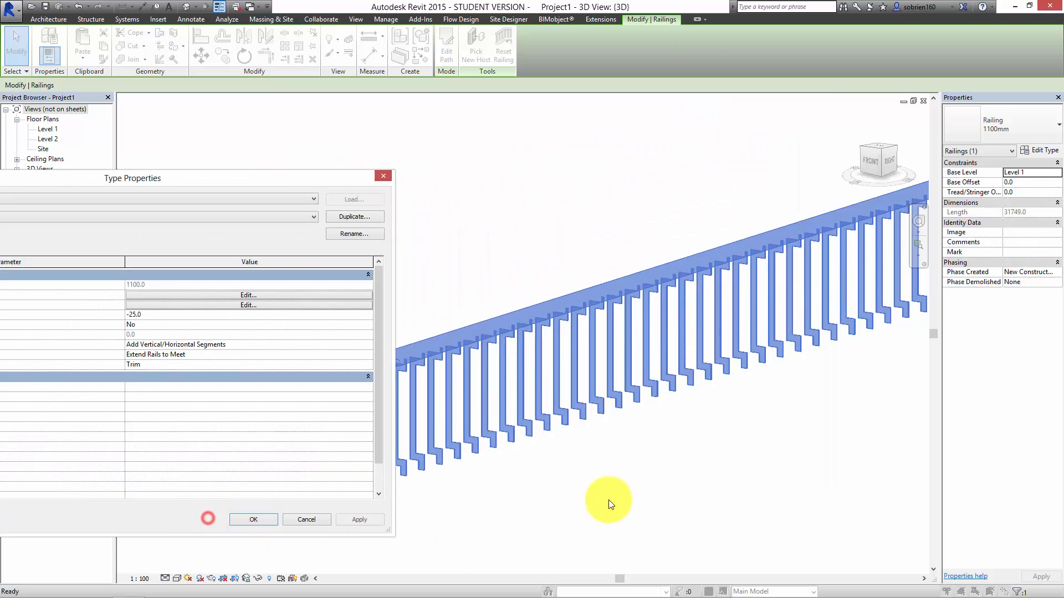
click(256, 524)
click(580, 490)
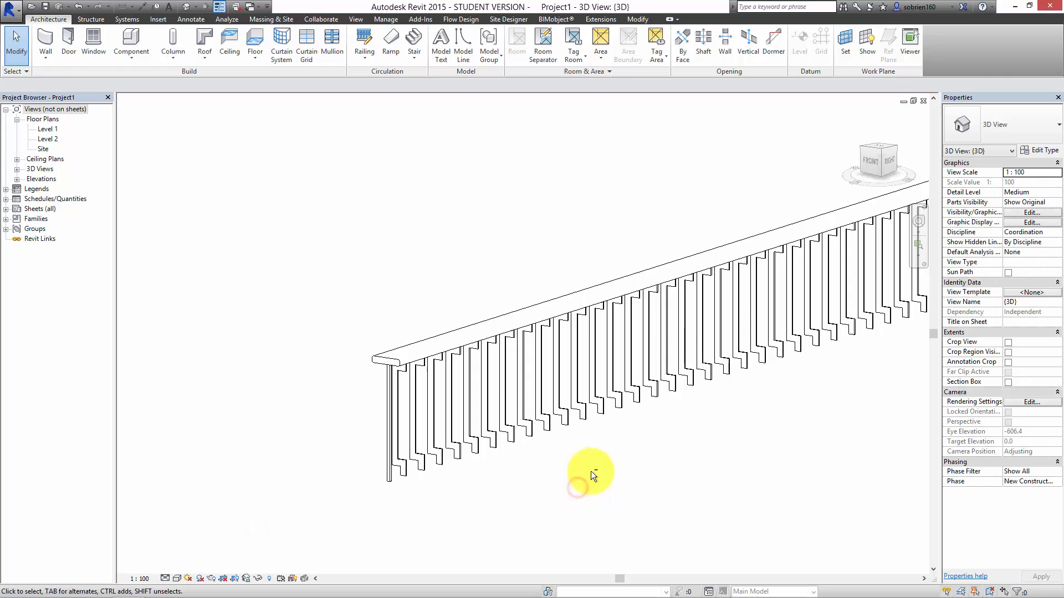
Switch the 3D view to the Shaded visual style and inspect the curved part of the railing.
shift+middle_drag(757, 419, 579, 429)
scroll(577, 426, up, 6)
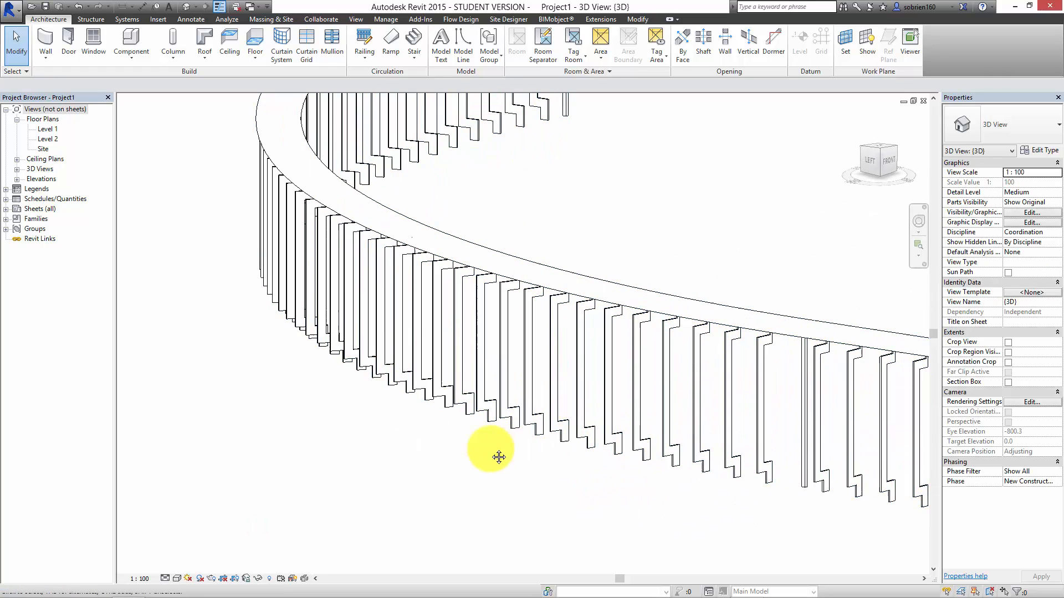
click(177, 579)
click(191, 535)
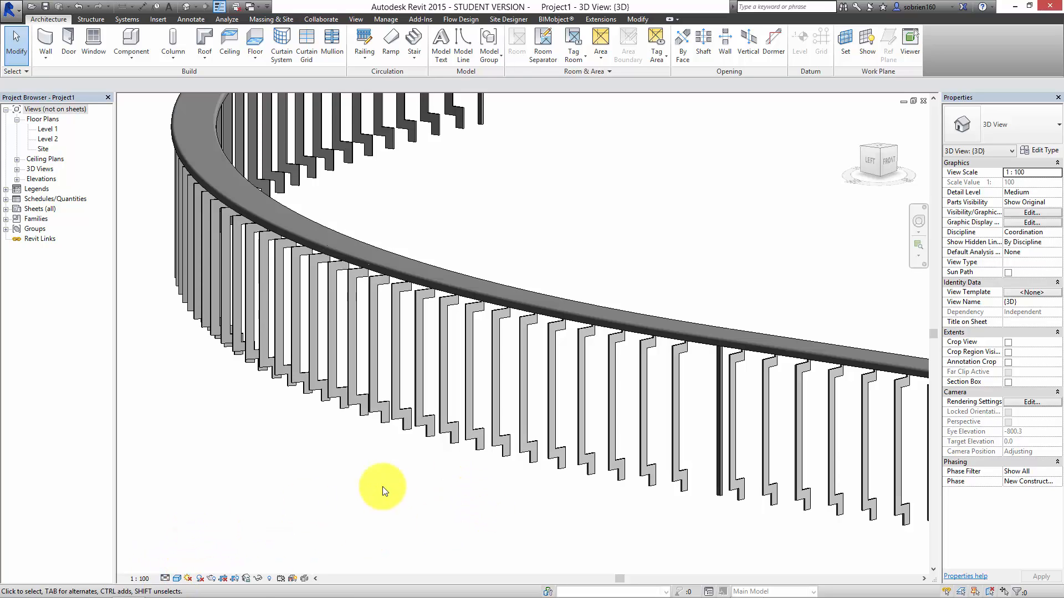
mouse_move(409, 482)
middle_down()
mouse_move(328, 484)
mouse_move(412, 463)
mouse_move(296, 468)
mouse_move(423, 454)
mouse_move(390, 470)
middle_up()
scroll(332, 471, down, 3)
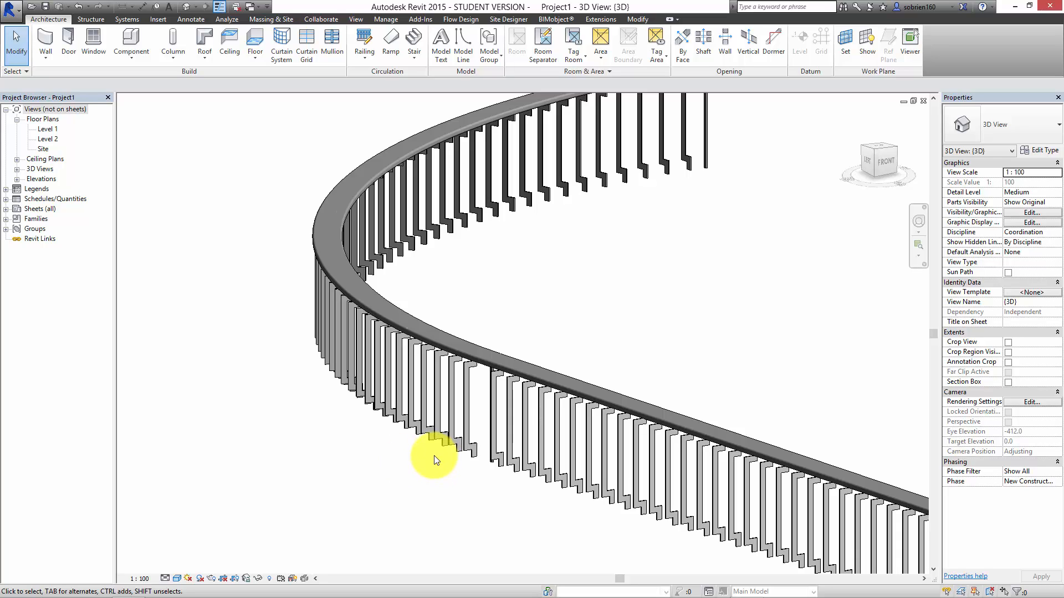
shift+middle_drag(434, 439, 500, 408)
Review the family choices for the regular baluster in the 1100mm railing type's baluster placement.
click(500, 409)
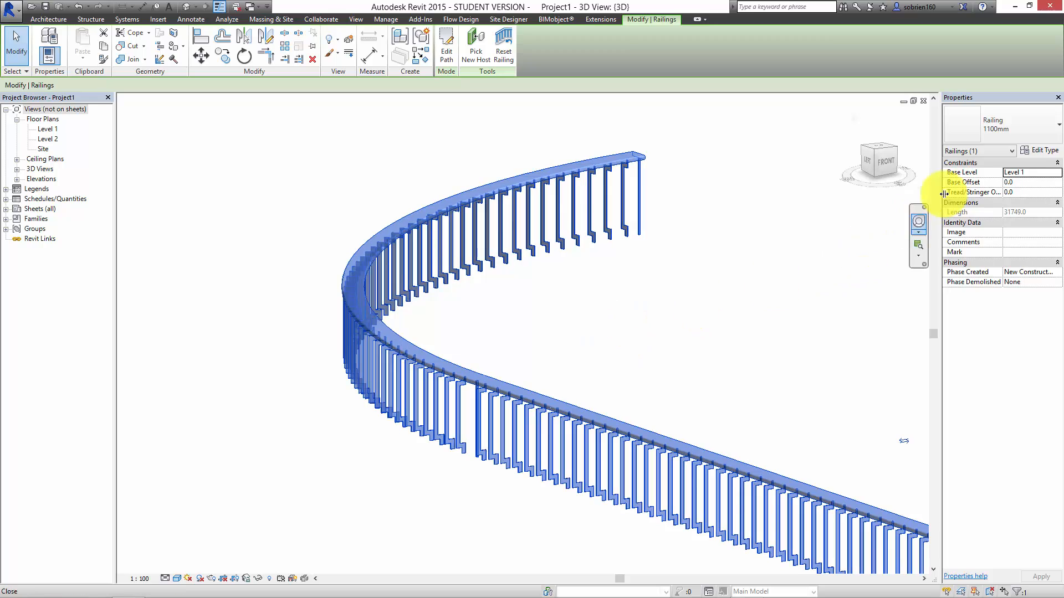
click(1031, 152)
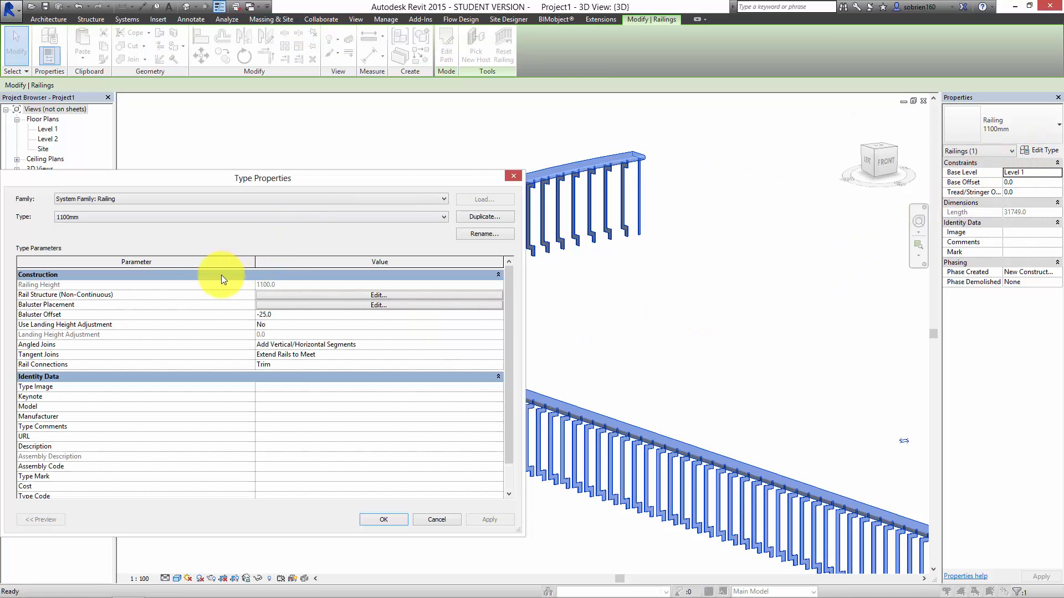
click(284, 305)
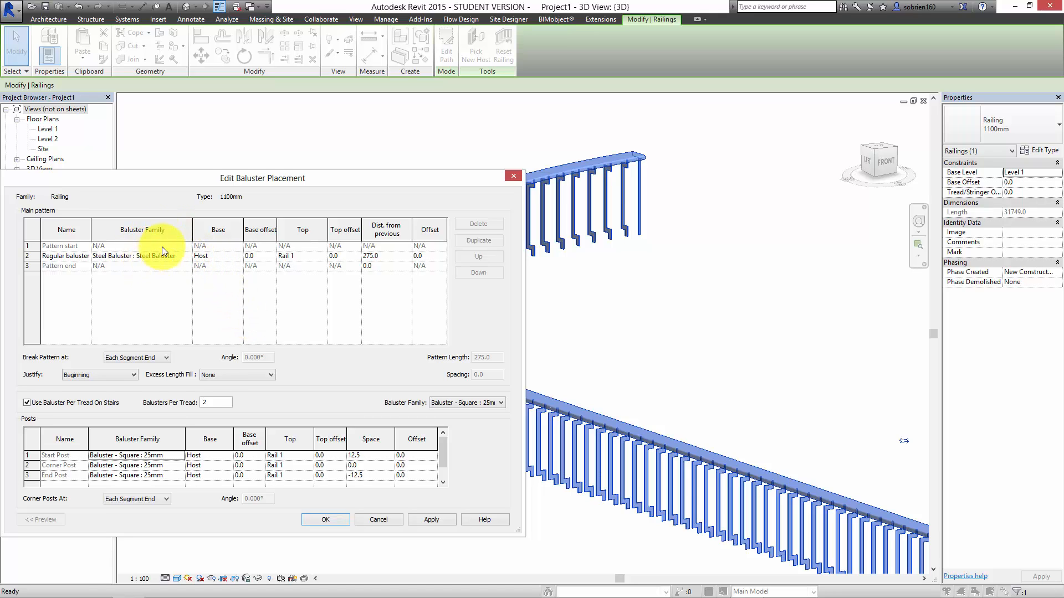
click(189, 256)
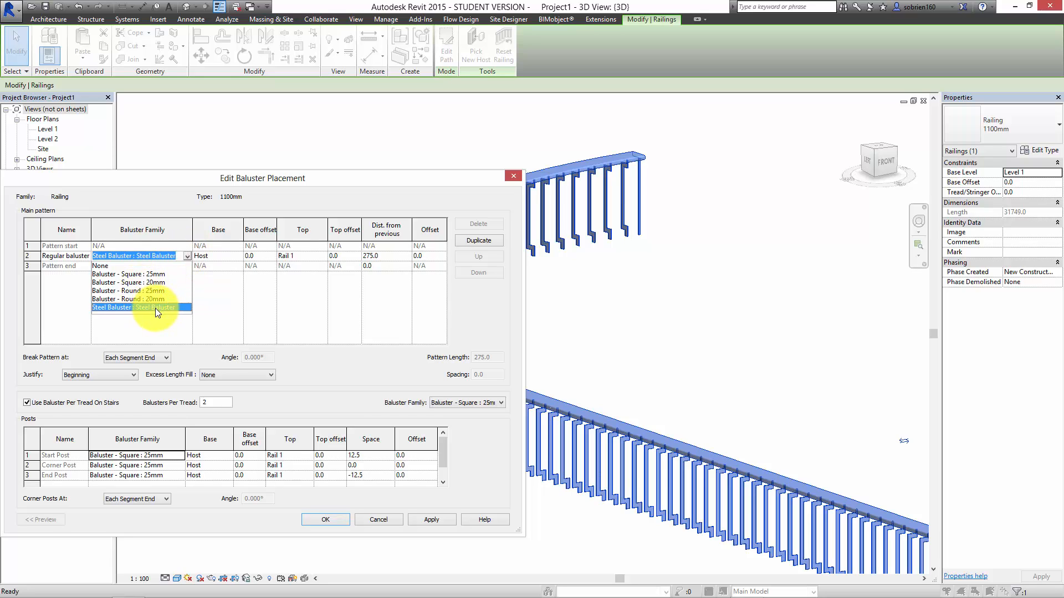
click(352, 397)
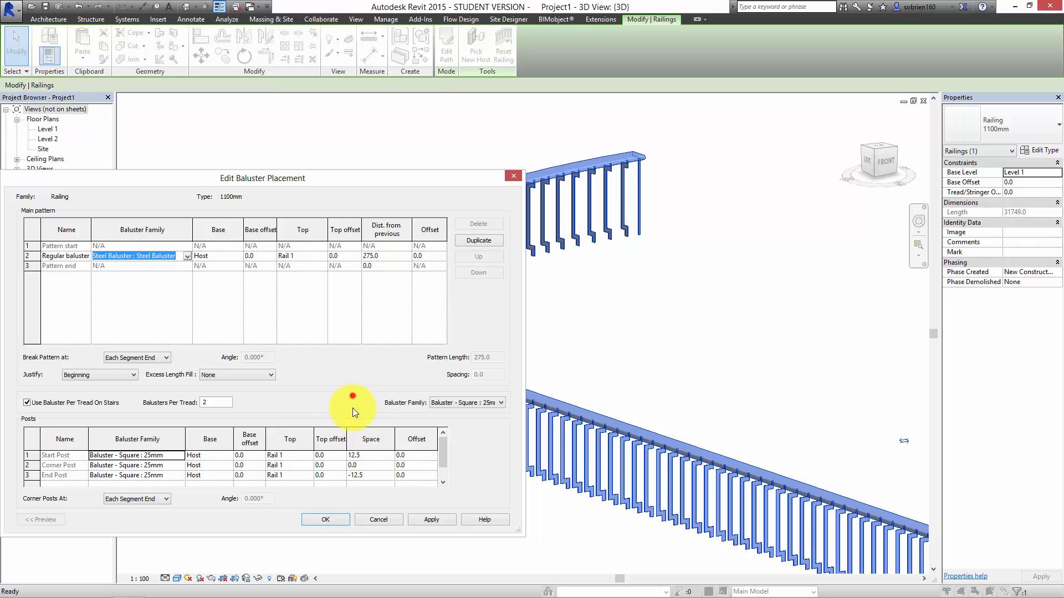
click(337, 520)
click(373, 518)
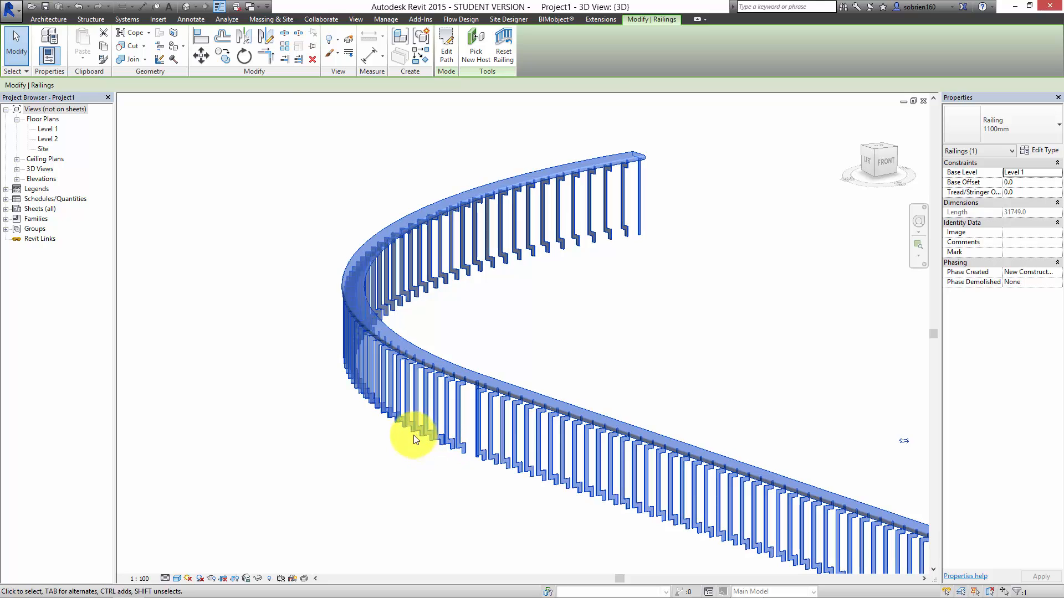
Examine the posts at both ends of the railing and where its straight and curved segments meet.
scroll(408, 482, down, 2)
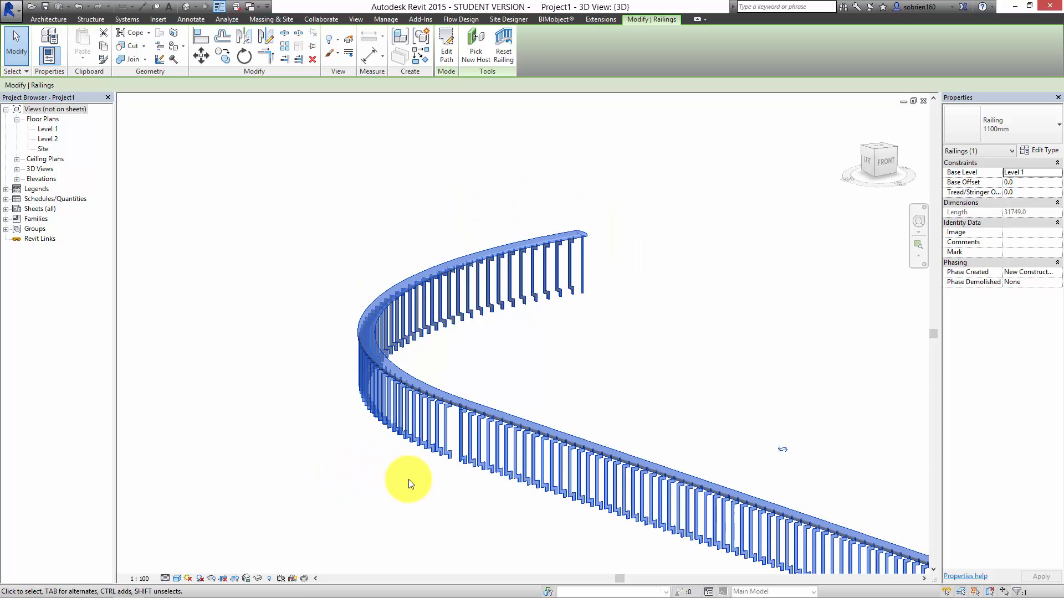
shift+middle_drag(408, 482, 410, 442)
scroll(582, 468, down, 3)
scroll(849, 454, up, 3)
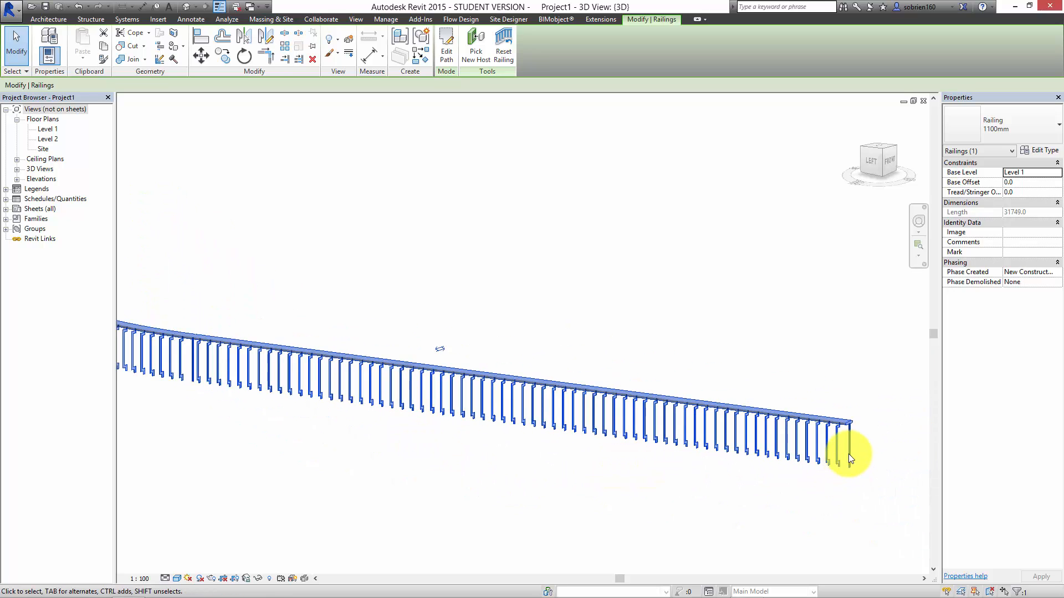
scroll(849, 454, up, 4)
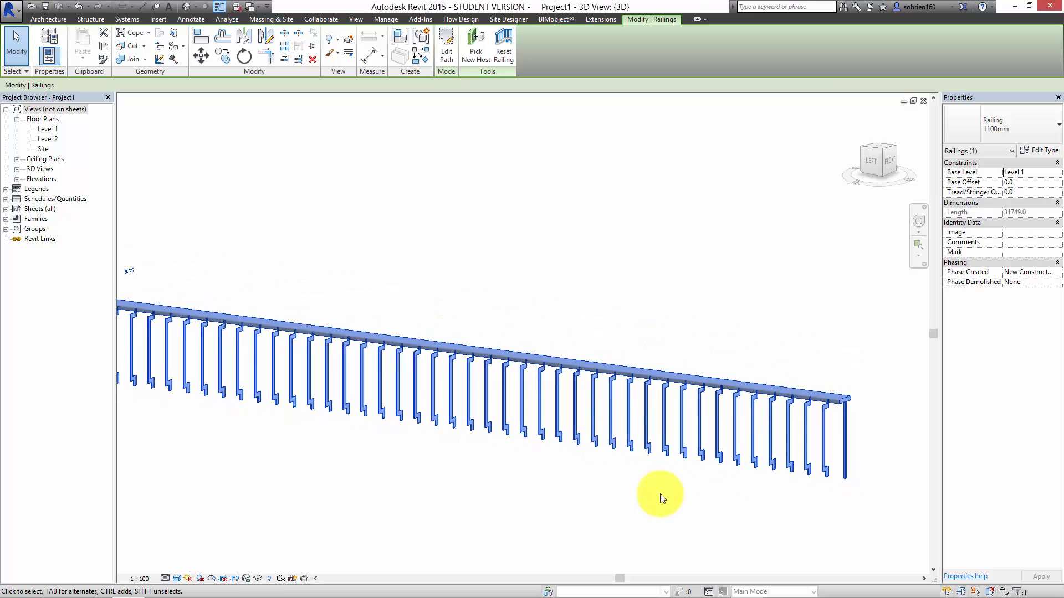
scroll(890, 527, down, 3)
scroll(568, 362, up, 5)
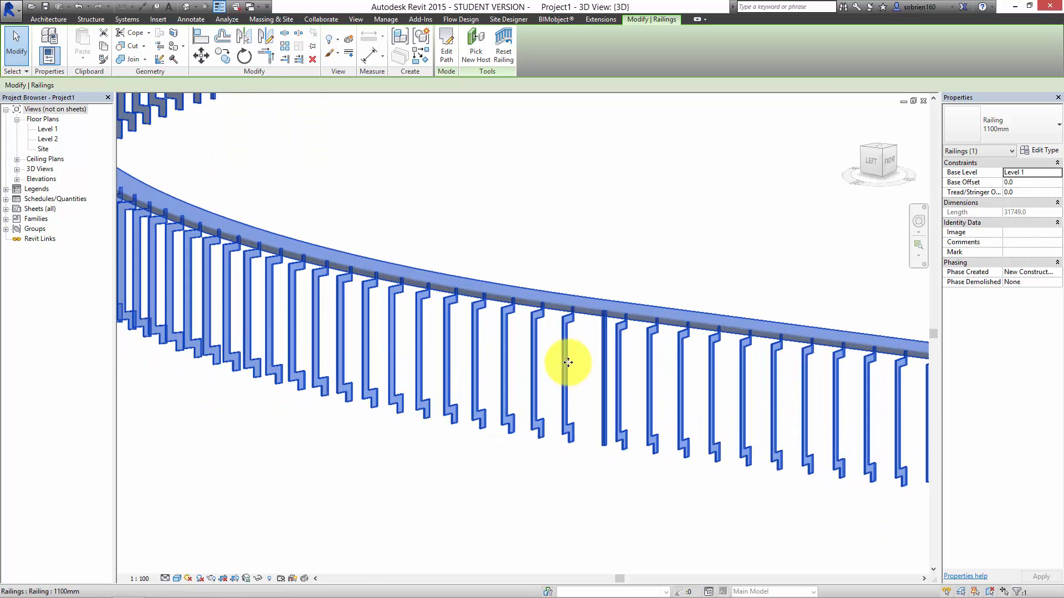
scroll(582, 349, down, 5)
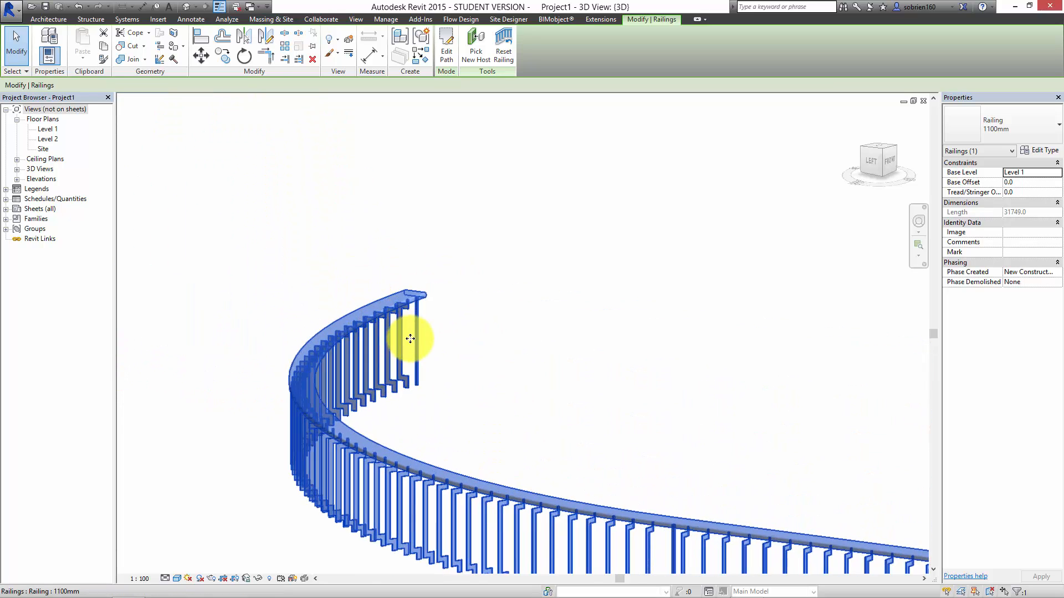
scroll(410, 338, up, 3)
scroll(444, 338, down, 2)
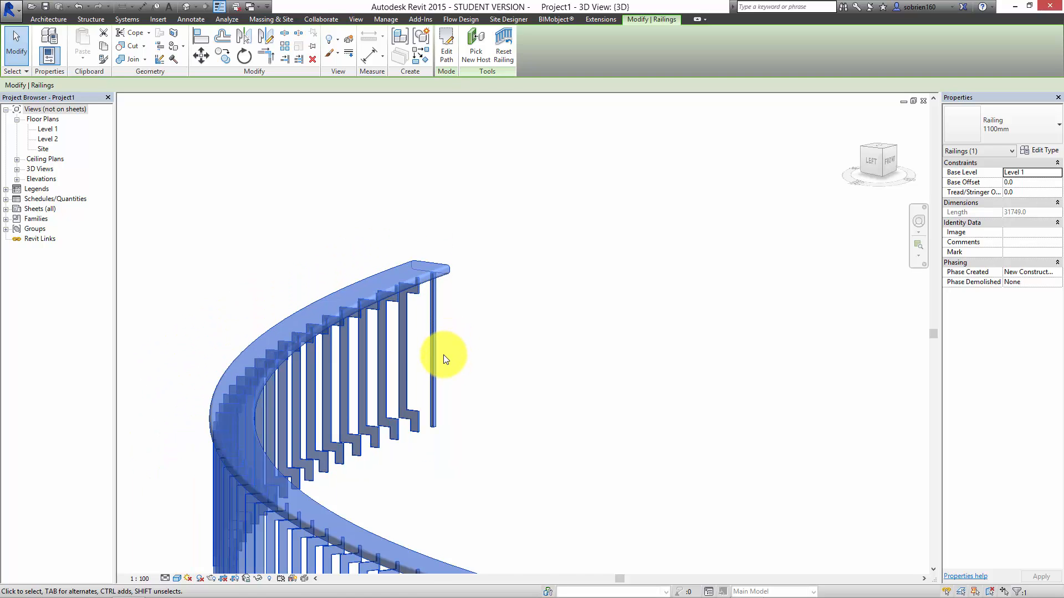
scroll(443, 359, down, 2)
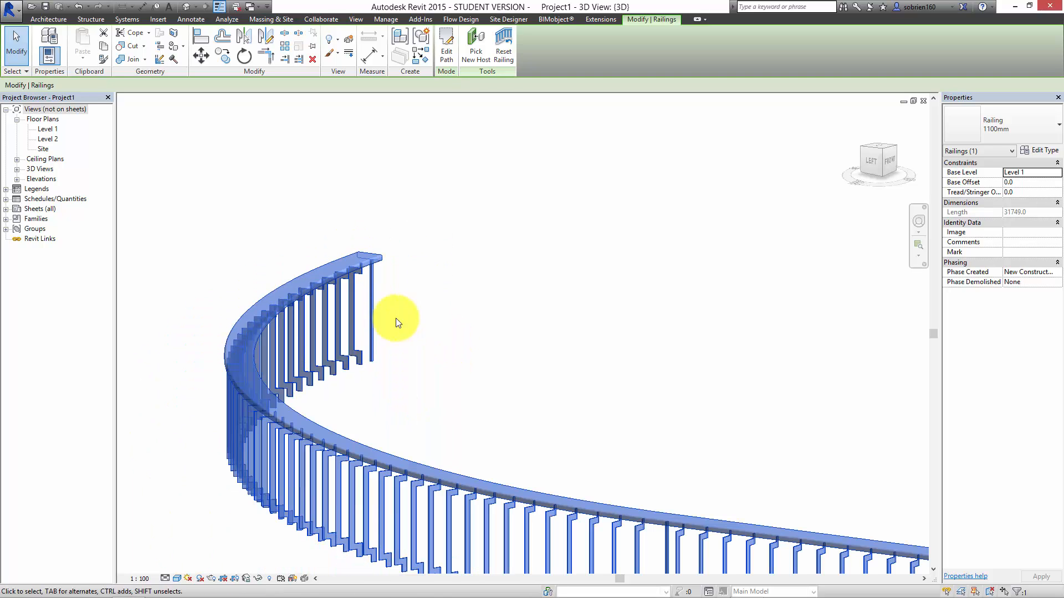
Set Break Pattern at to Never in the 1100mm railing's baluster placement and apply it.
click(1039, 152)
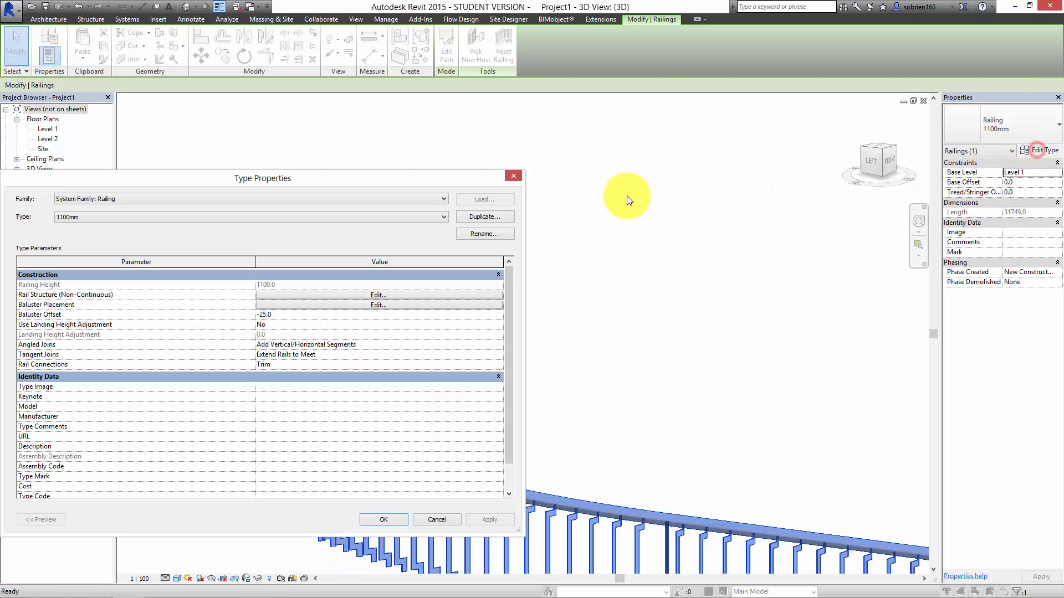
click(336, 306)
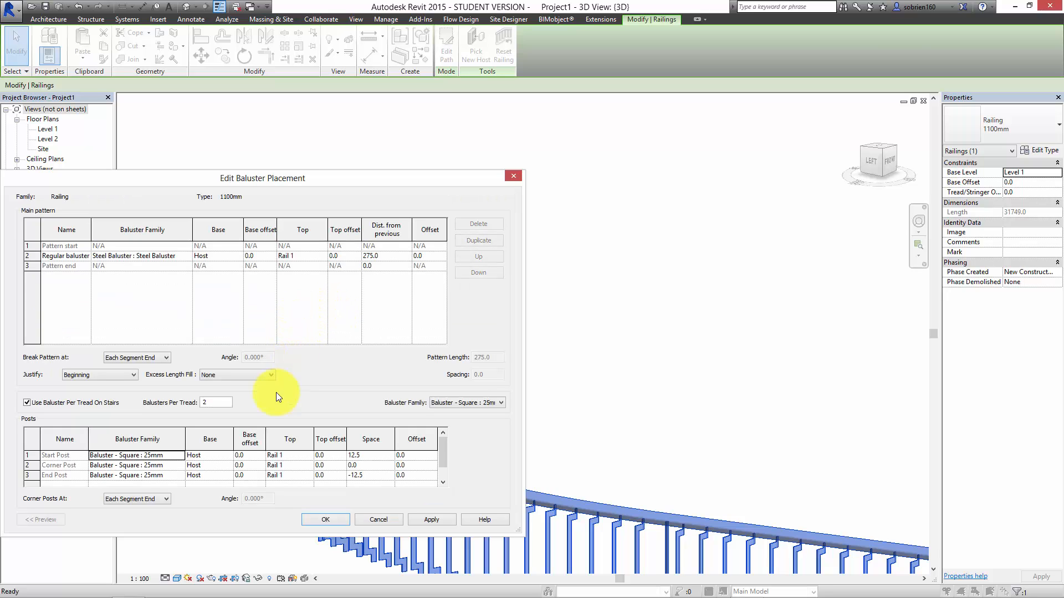
drag(359, 182, 701, 98)
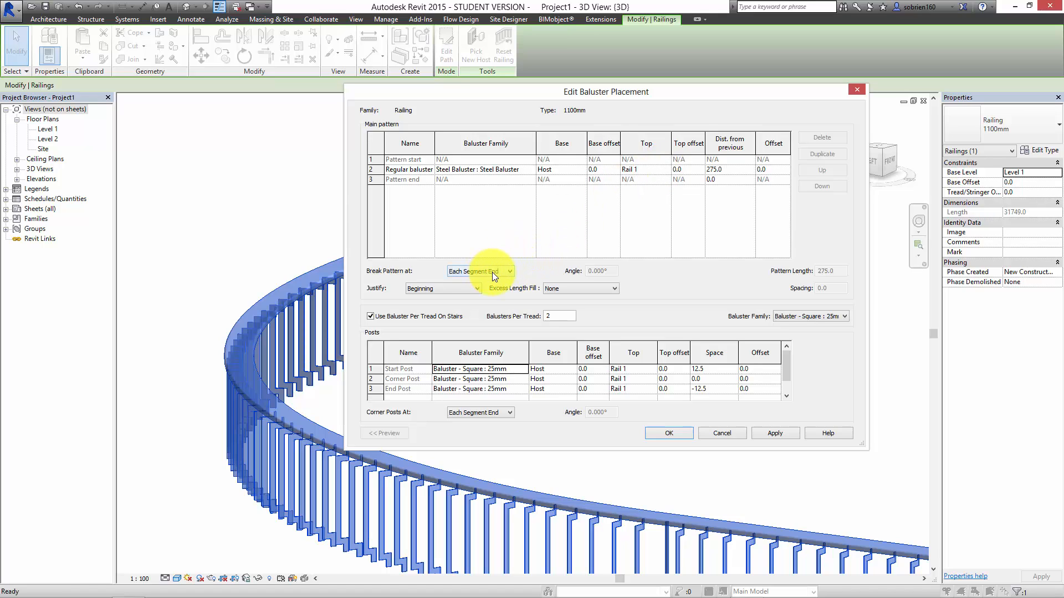
click(510, 272)
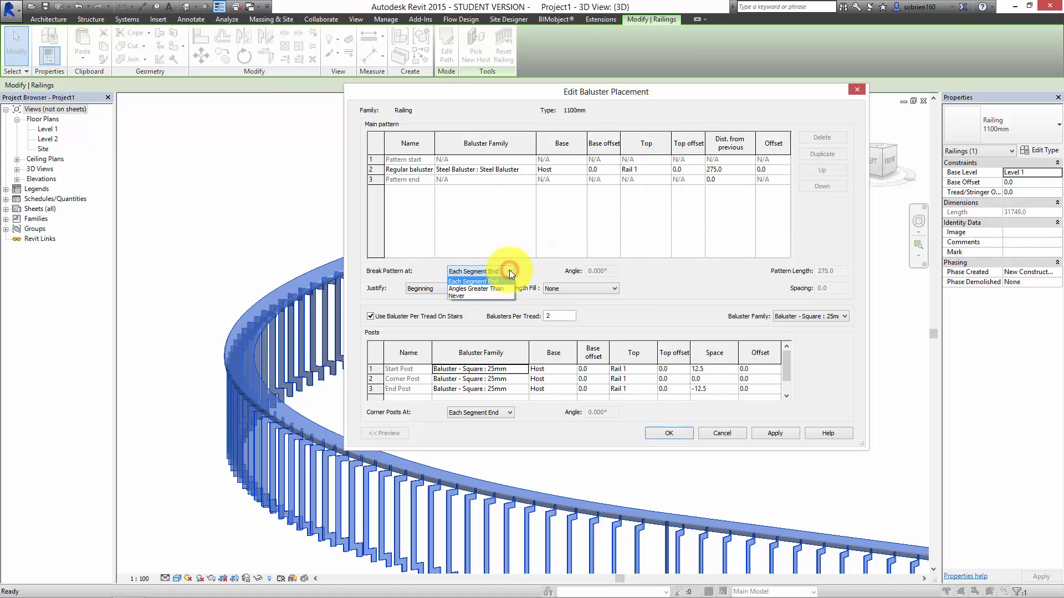
click(493, 293)
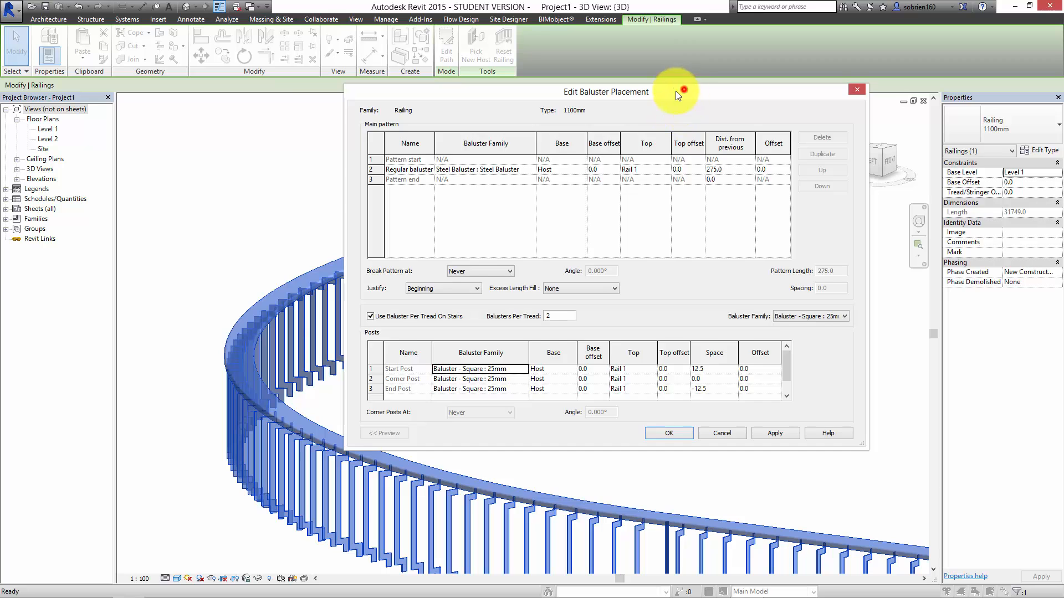
drag(676, 91, 398, 69)
click(496, 411)
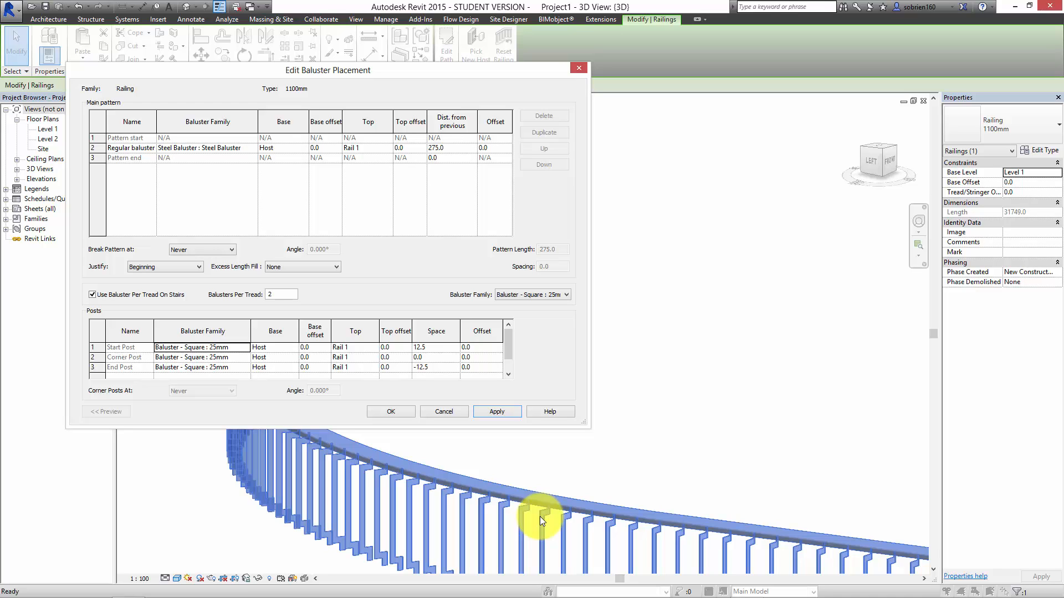
Set the start, corner and end posts to None in the 1100mm railing's baluster placement and apply it.
drag(458, 78, 826, 85)
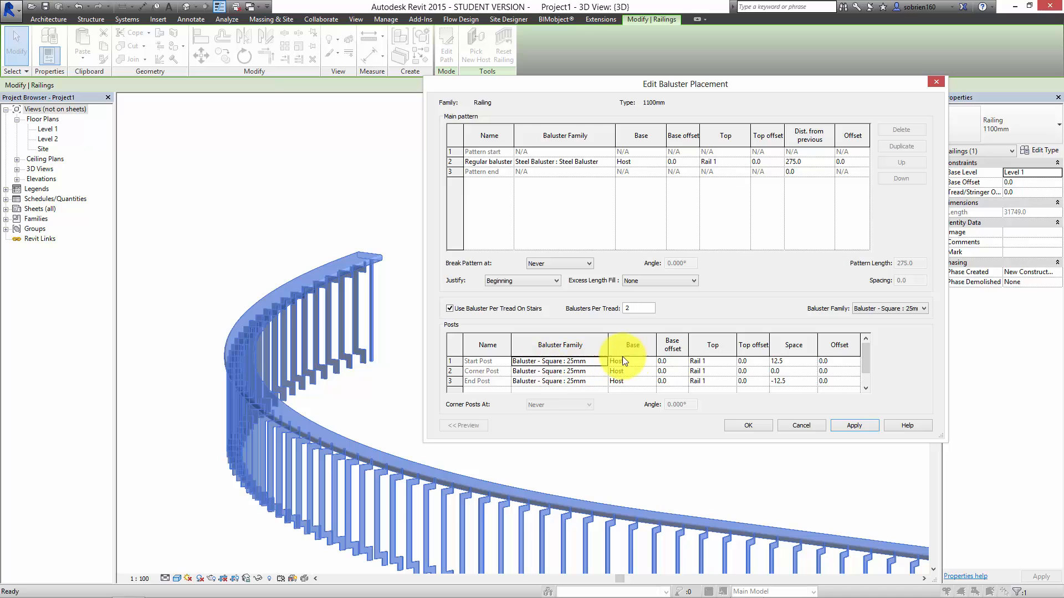
click(604, 363)
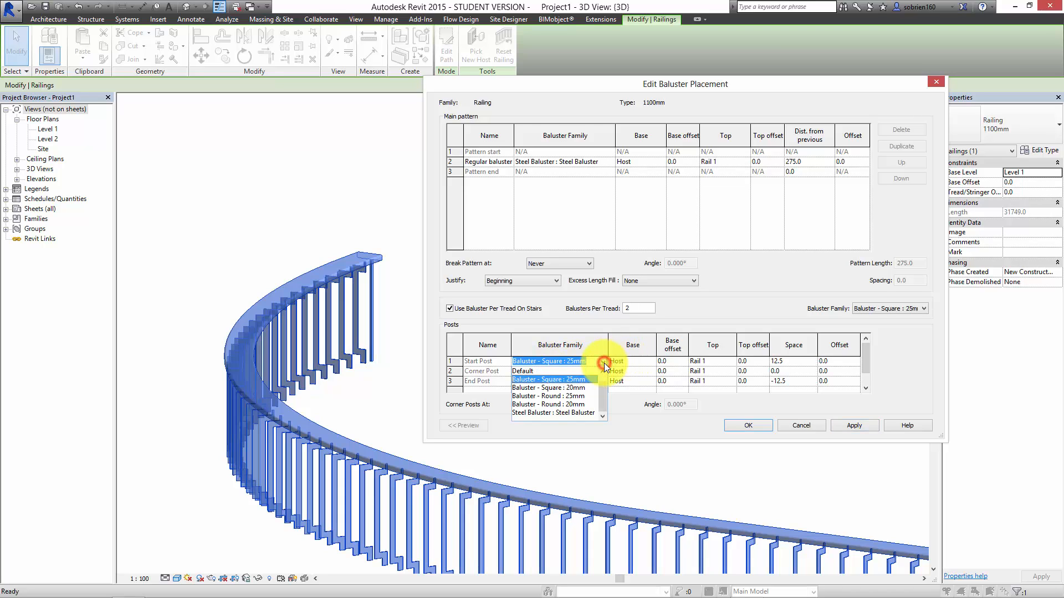
click(560, 371)
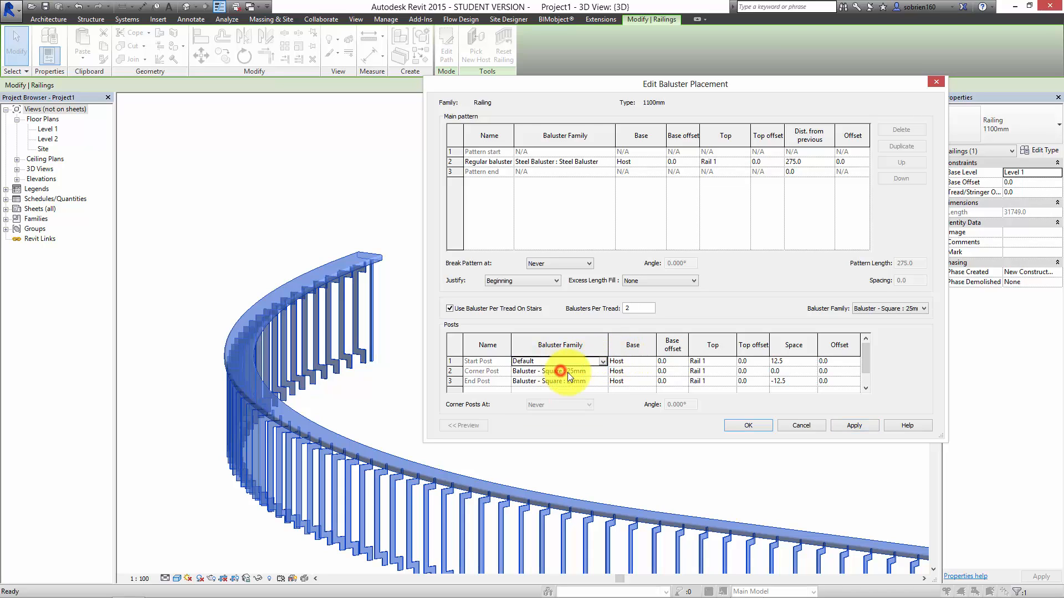
click(600, 362)
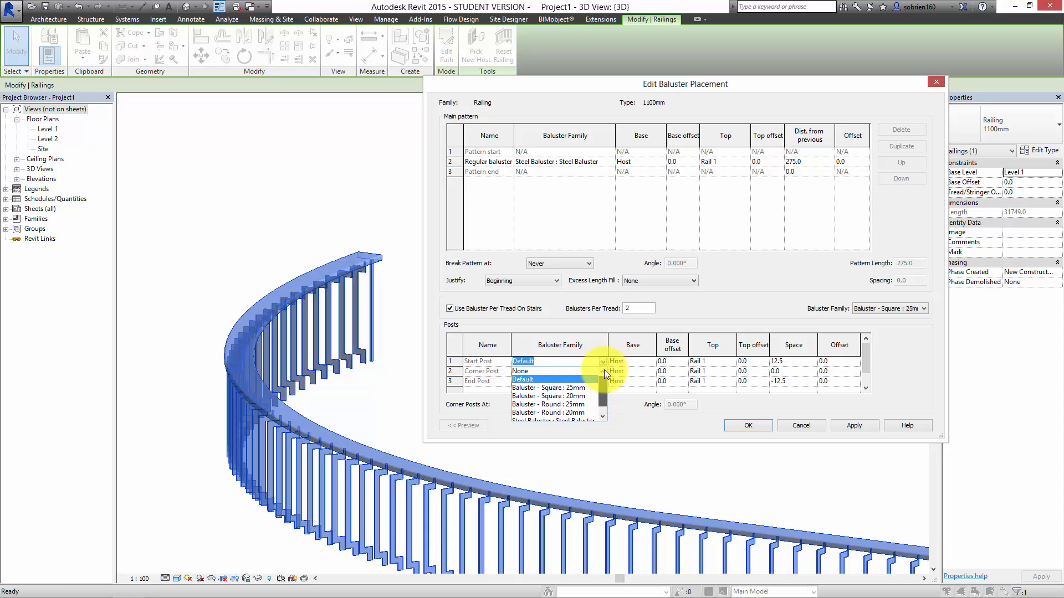
click(591, 371)
click(591, 371)
click(604, 374)
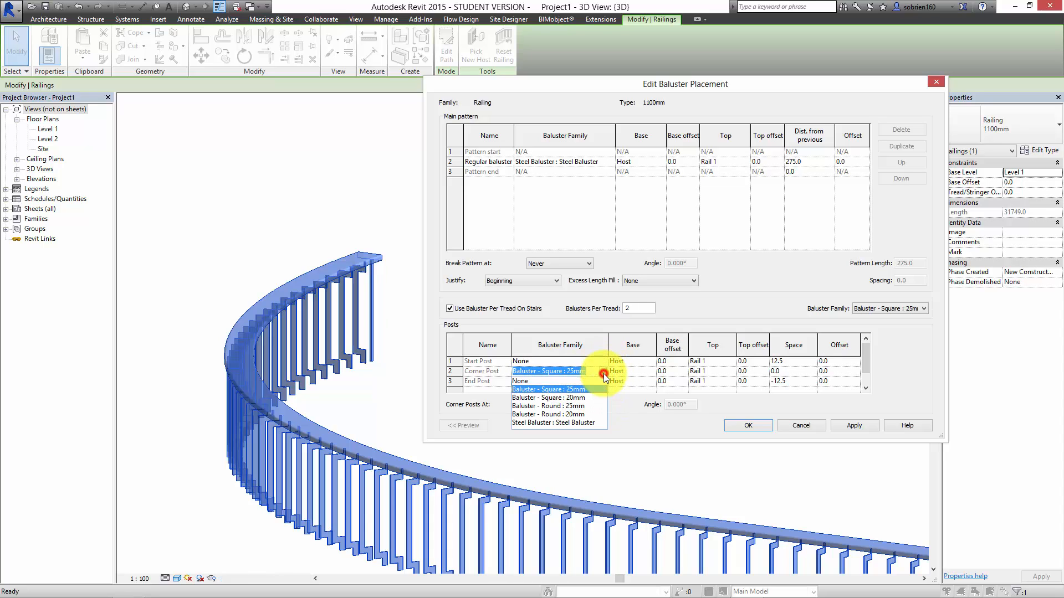
click(589, 381)
click(601, 382)
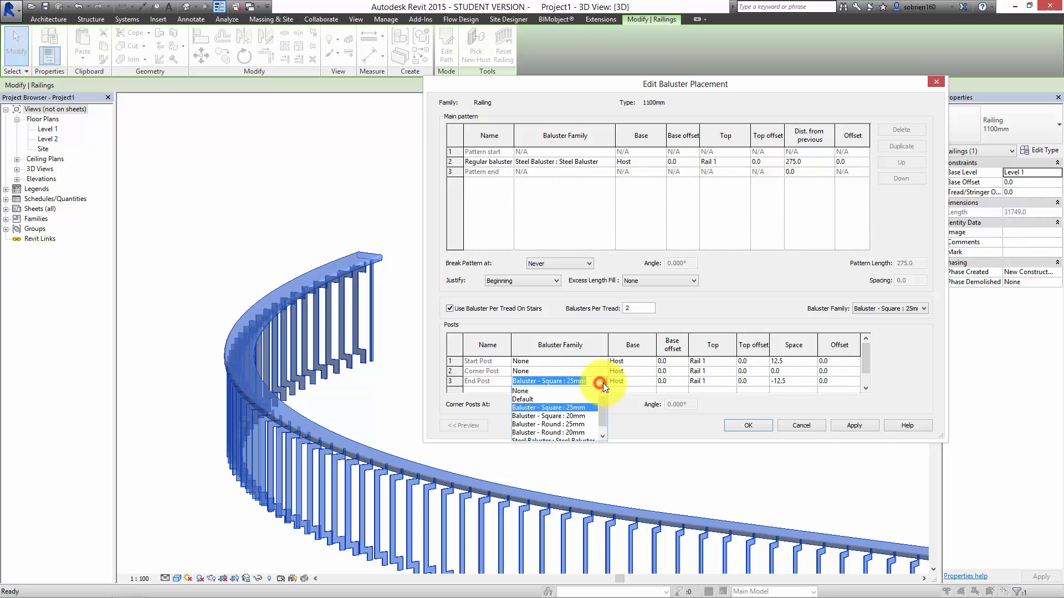
click(520, 391)
click(843, 425)
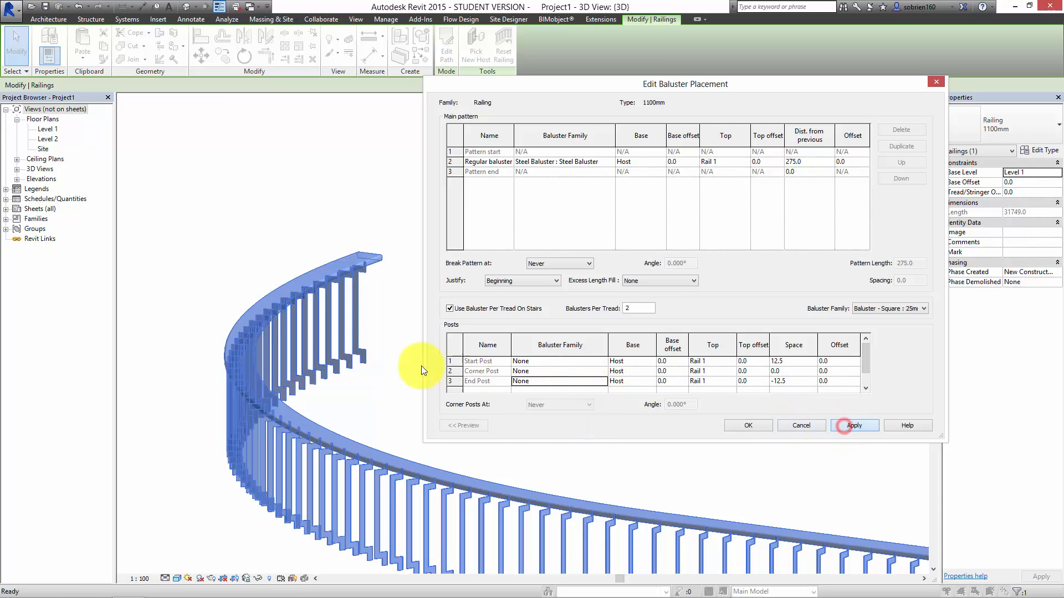
click(291, 307)
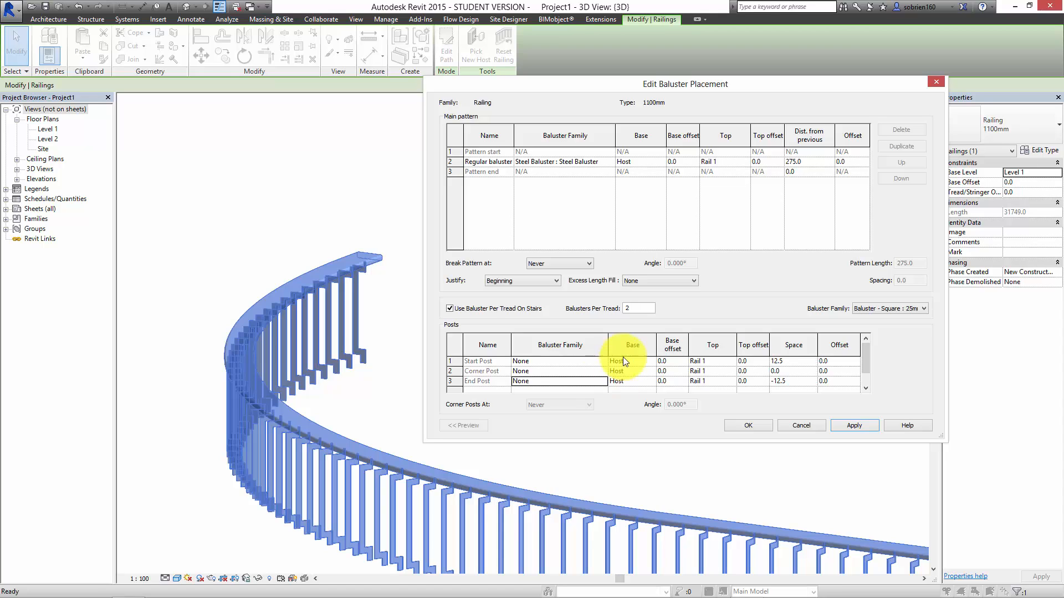
Set the regular baluster's distance from previous to 1200, then apply and close the 1100mm railing's type settings.
click(810, 162)
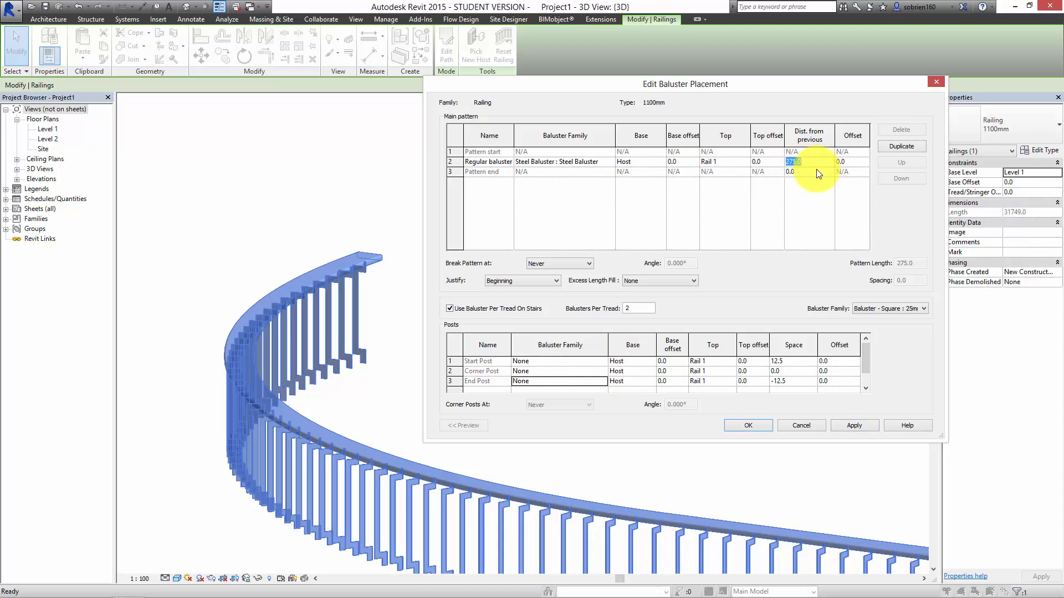
text(1200)
click(848, 425)
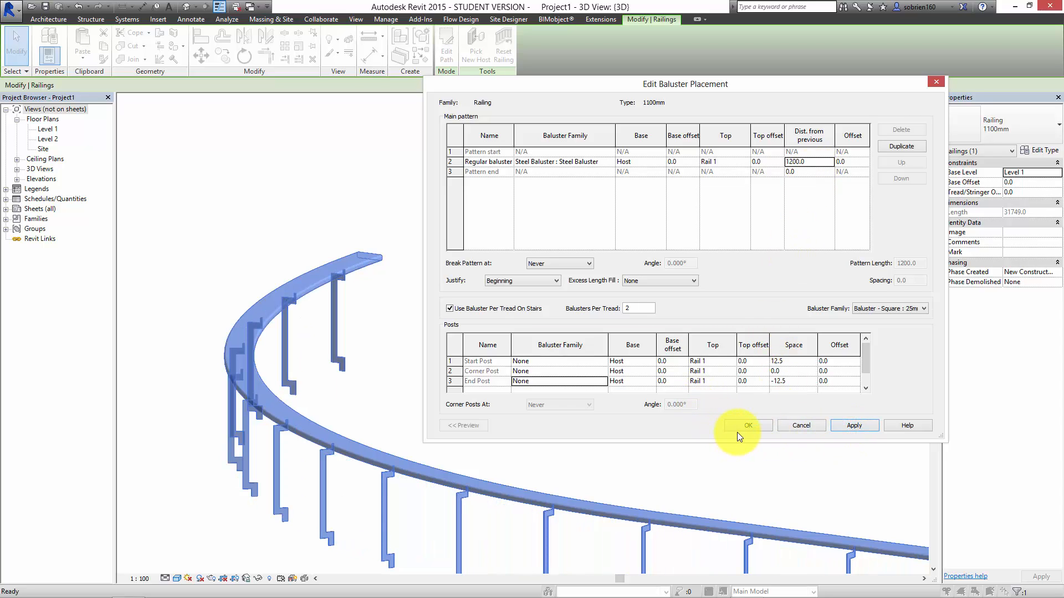
click(736, 427)
click(806, 427)
click(770, 436)
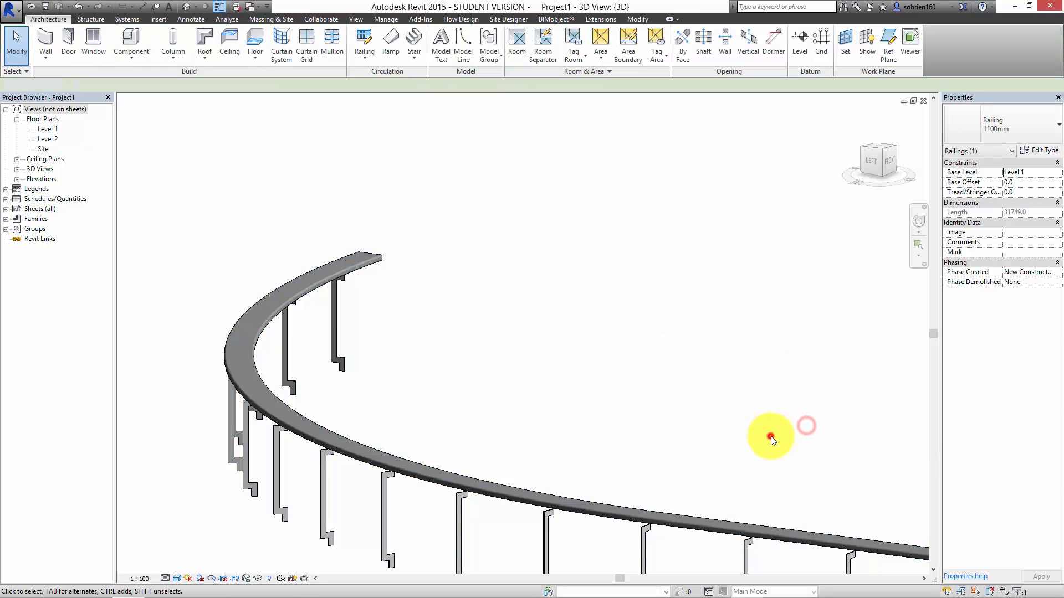
Set the 3D view's detail level to Fine and its visual style to Realistic.
shift+middle_drag(764, 428, 506, 344)
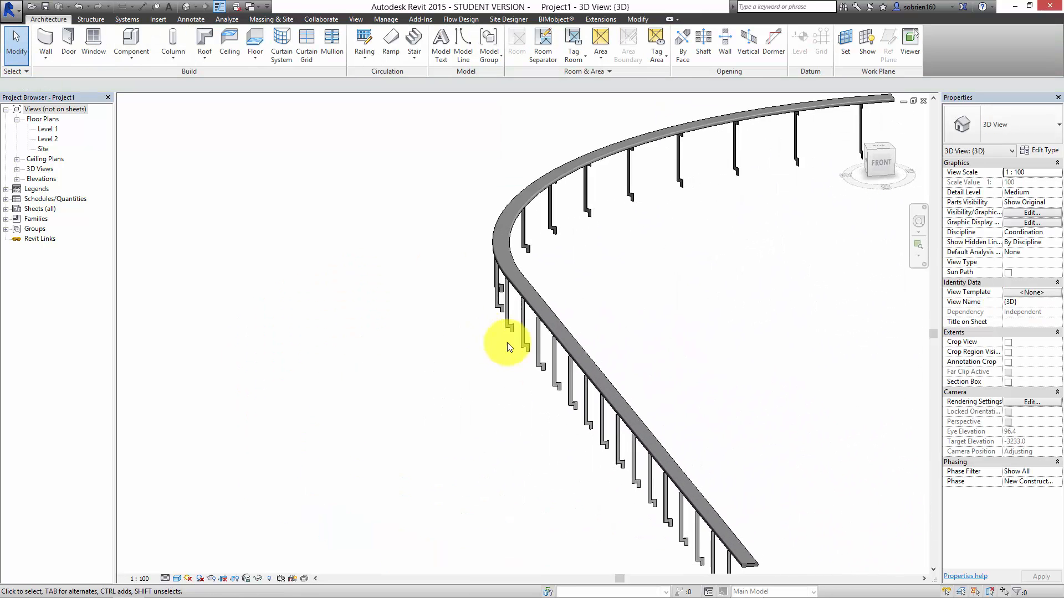
click(165, 579)
click(174, 562)
click(176, 578)
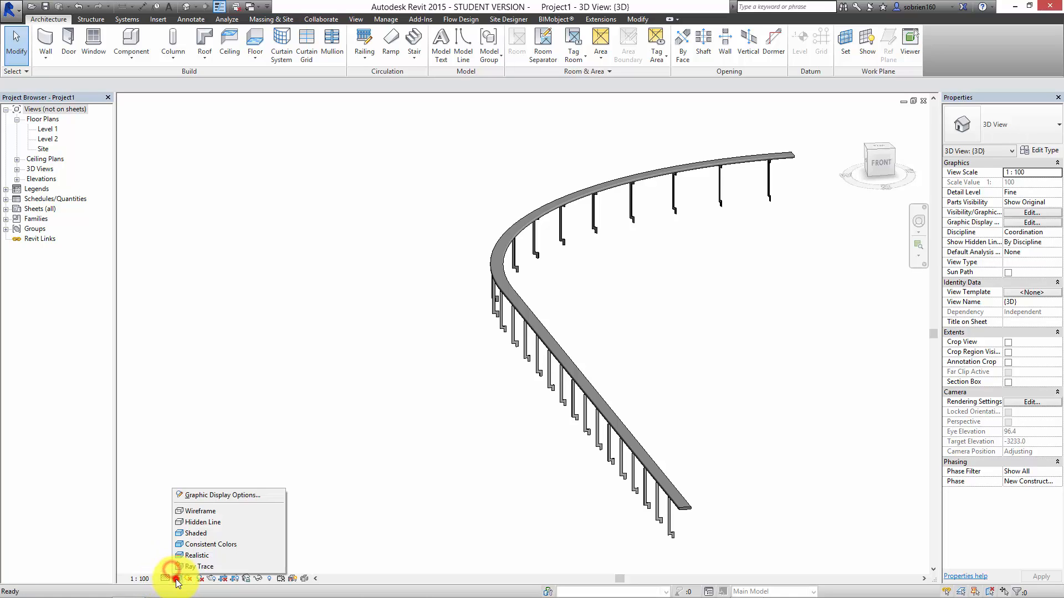
click(182, 556)
scroll(702, 507, up, 3)
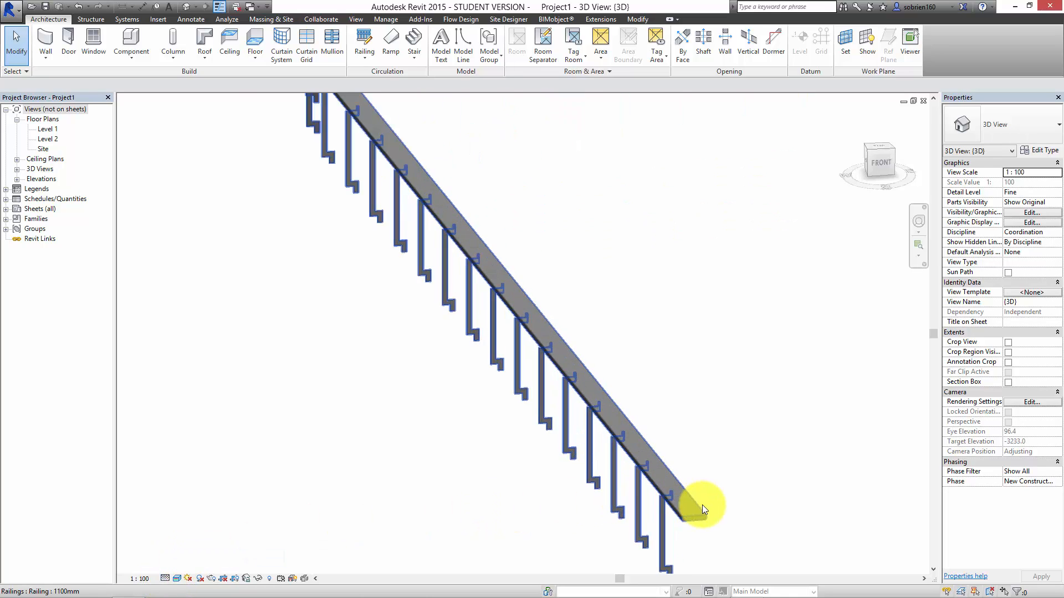
shift+middle_drag(702, 508, 576, 302)
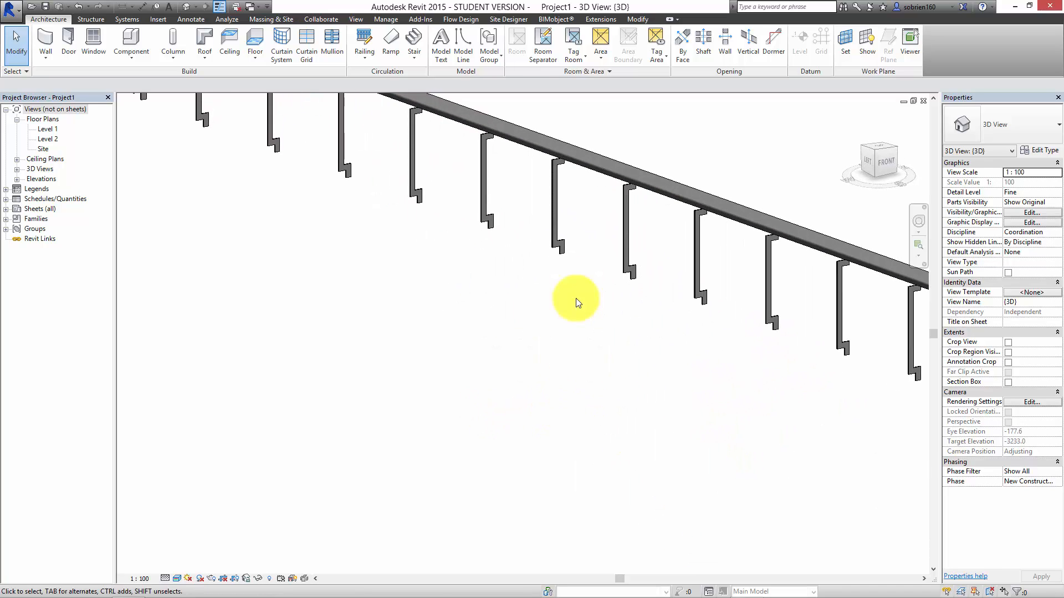
Set Justify to Center in the 1100mm railing's baluster placement, apply it and close the type settings.
click(621, 218)
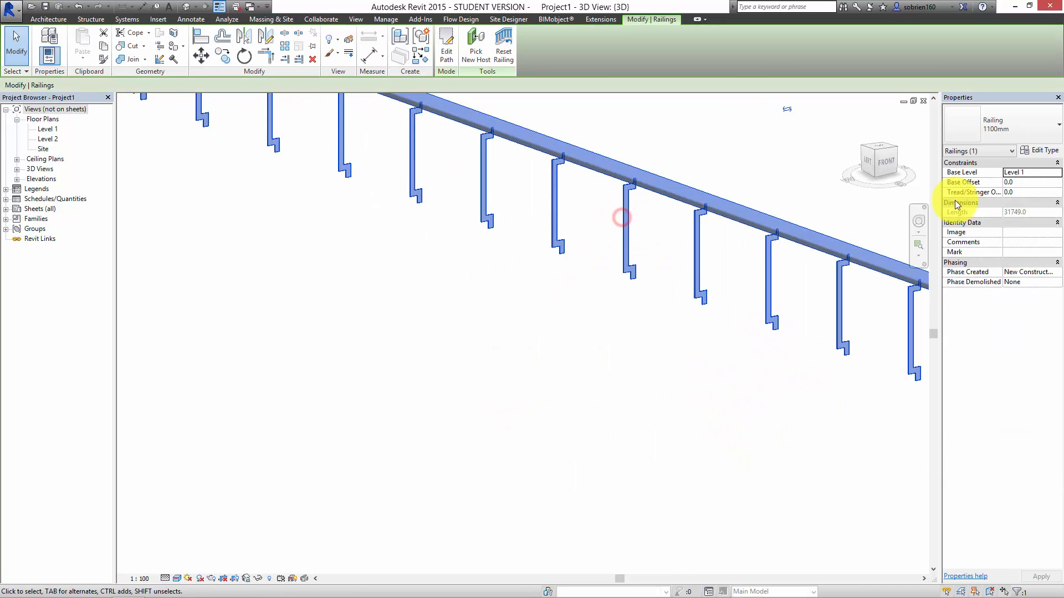
click(1036, 150)
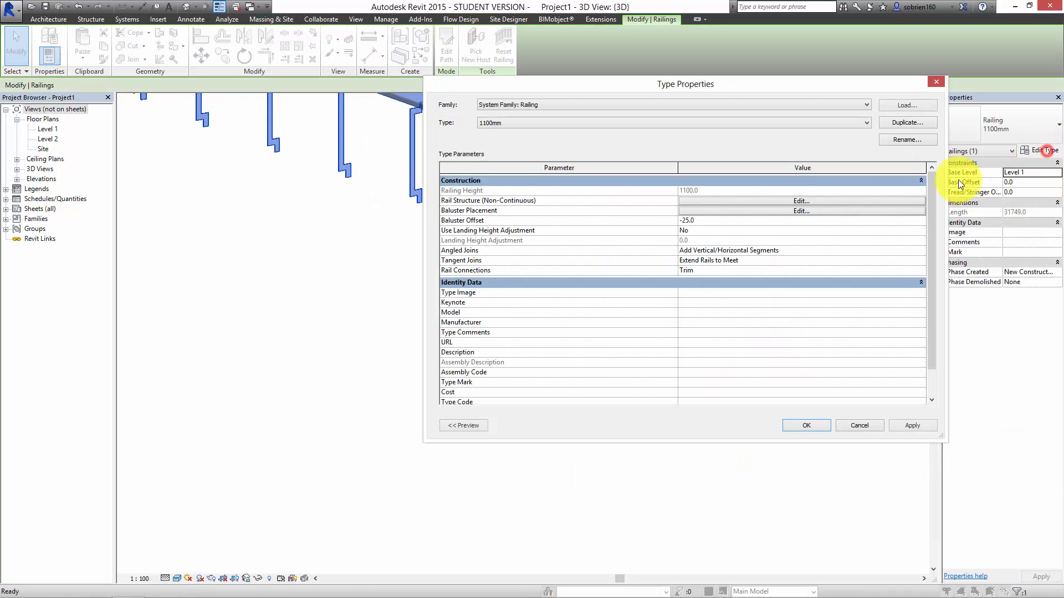
click(771, 212)
click(804, 162)
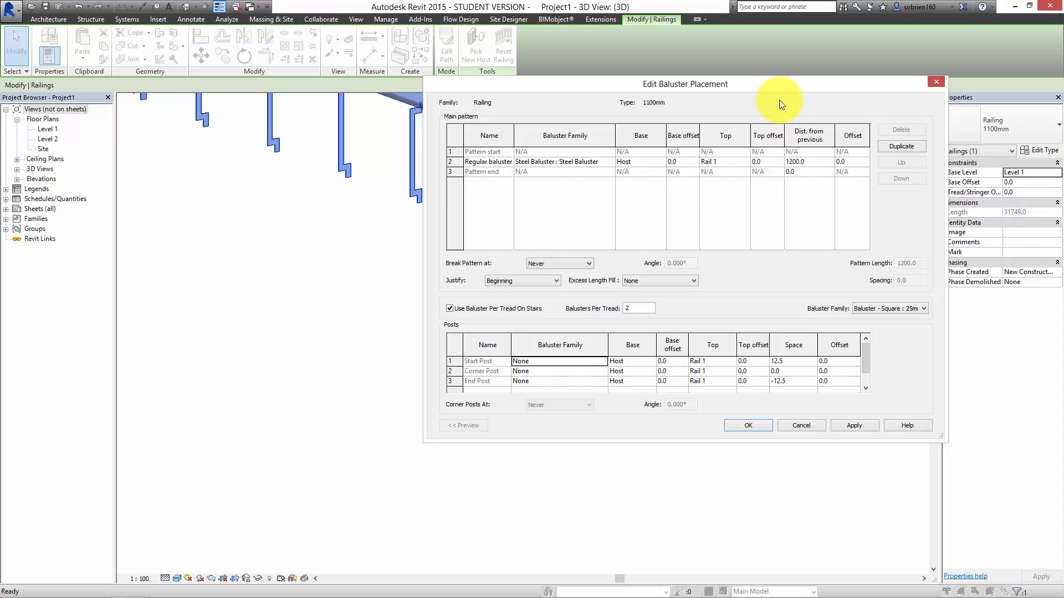
drag(743, 83, 475, 138)
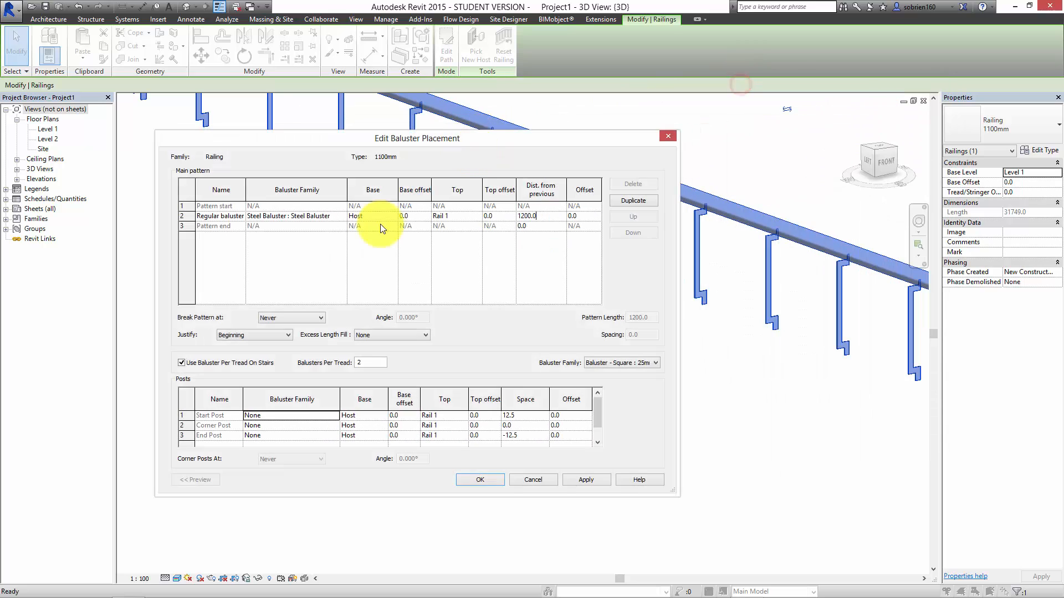
click(224, 338)
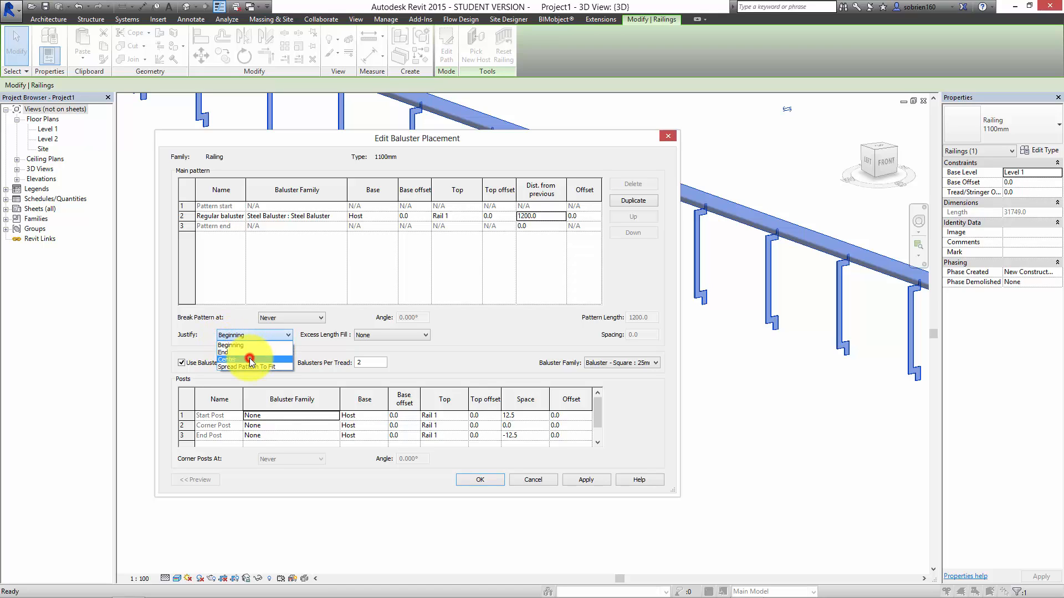
click(251, 360)
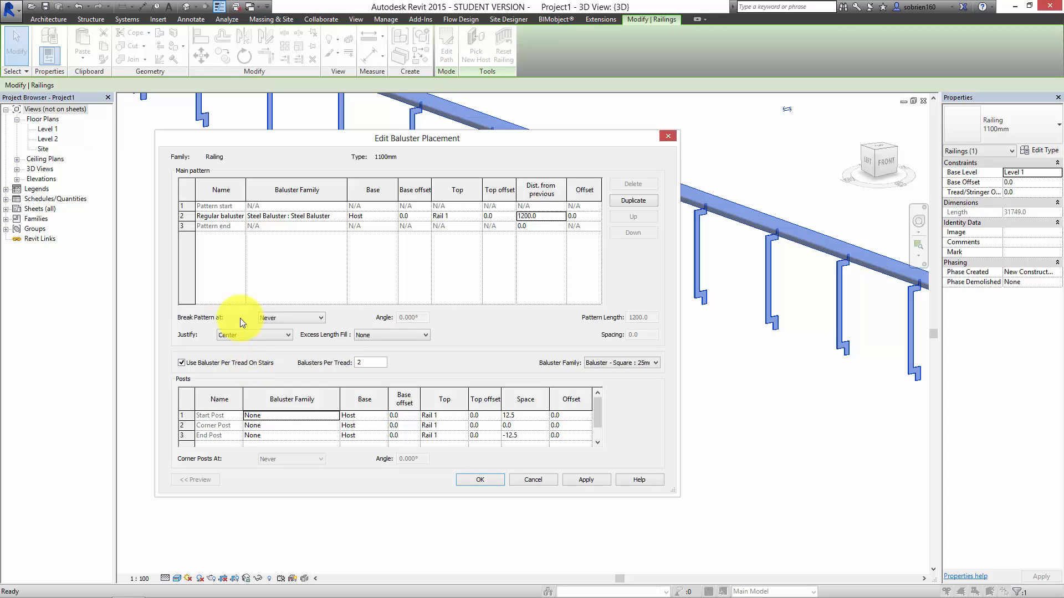
click(579, 480)
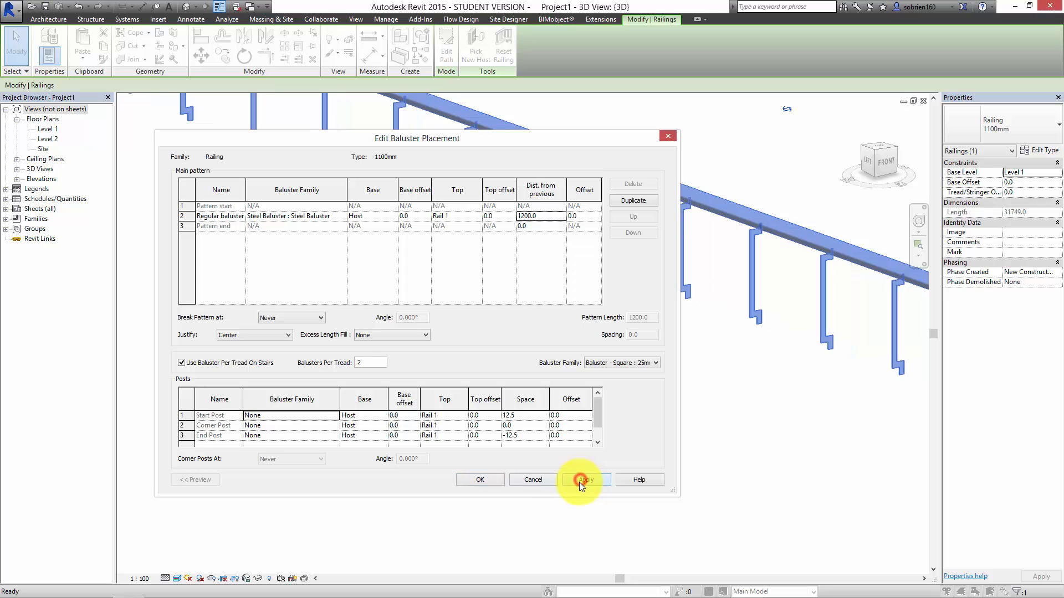
click(493, 480)
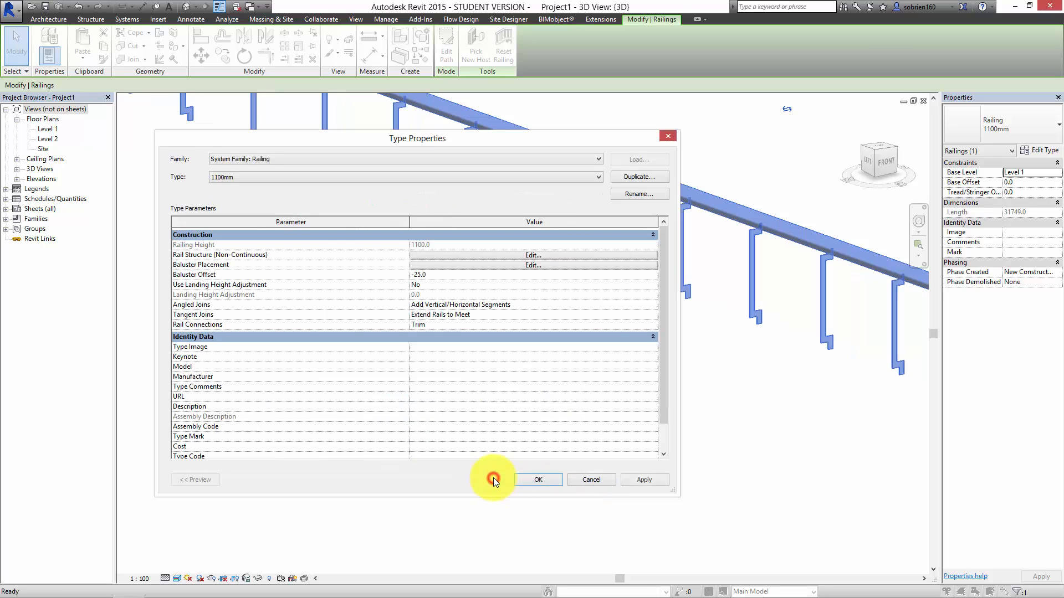
click(524, 476)
click(573, 476)
Examine the baluster spacing along the railing and the position of the last balusters at both ends.
scroll(682, 438, down, 6)
middle_drag(681, 433, 480, 430)
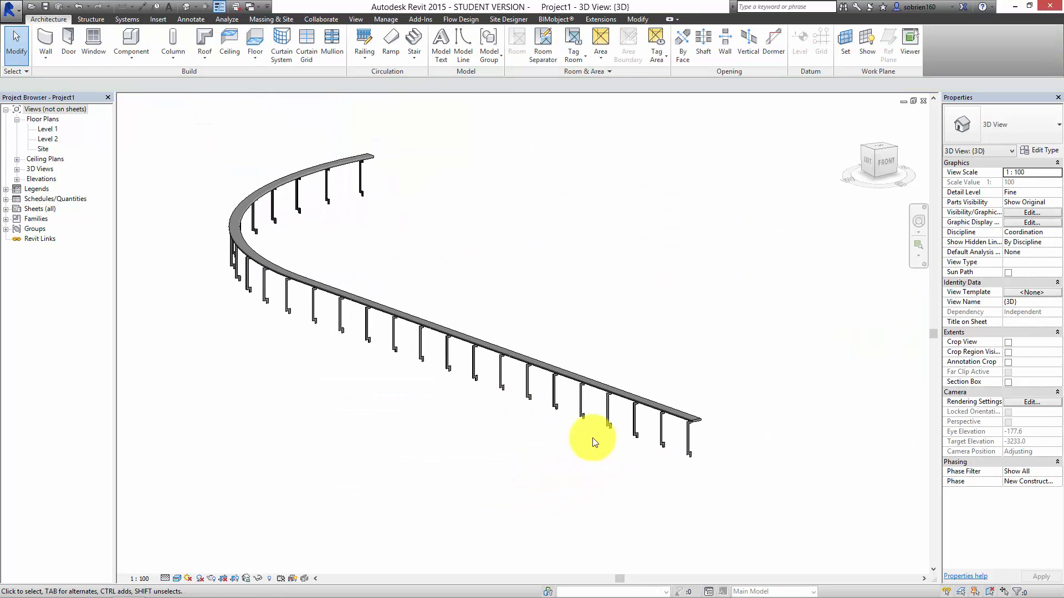
scroll(696, 441, up, 3)
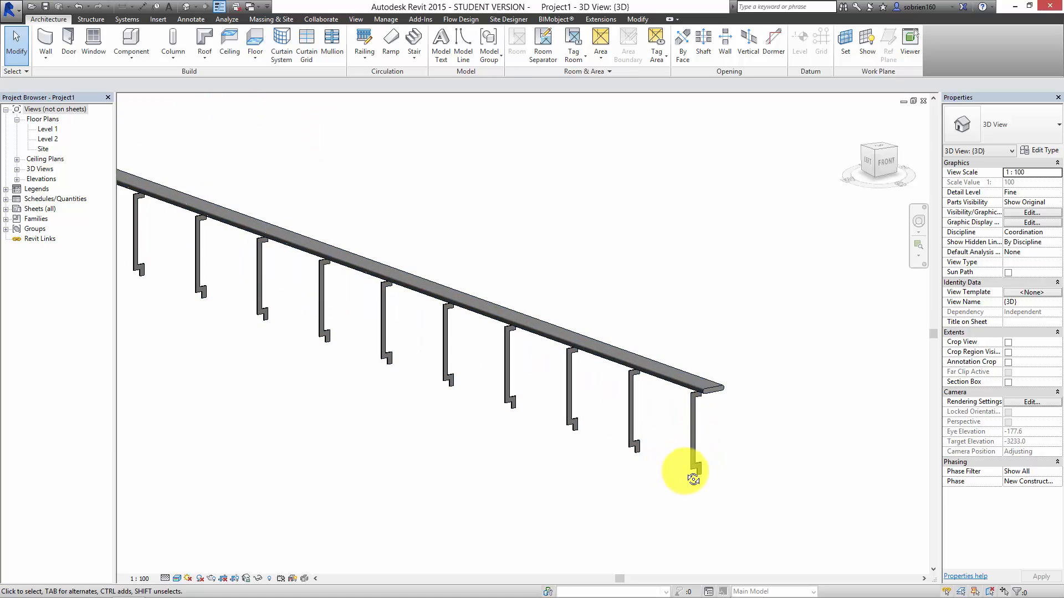
shift+middle_drag(687, 468, 784, 288)
scroll(784, 294, up, 3)
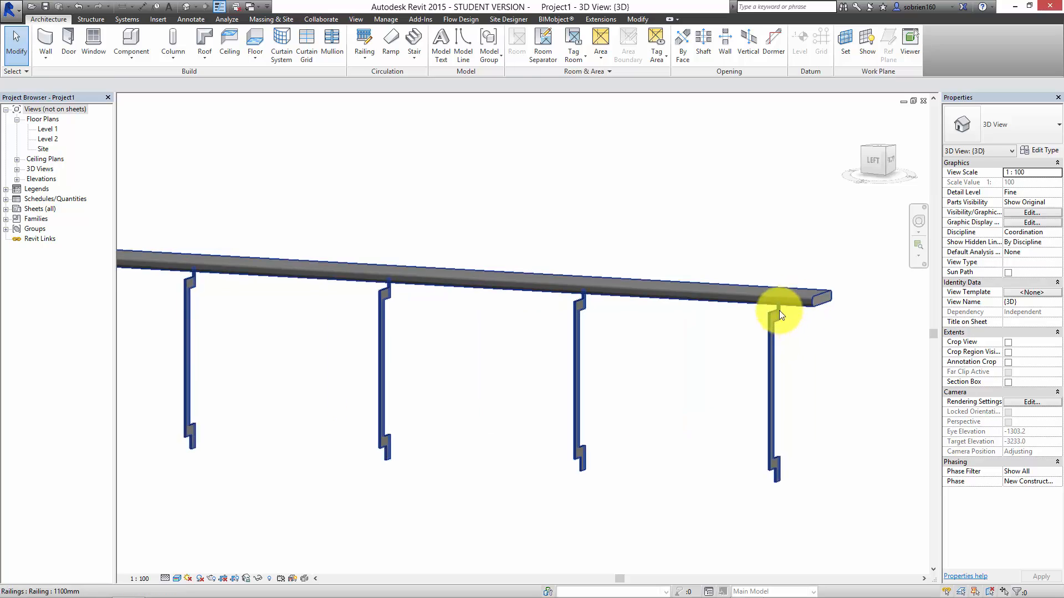
scroll(864, 304, down, 5)
shift+middle_drag(479, 336, 388, 437)
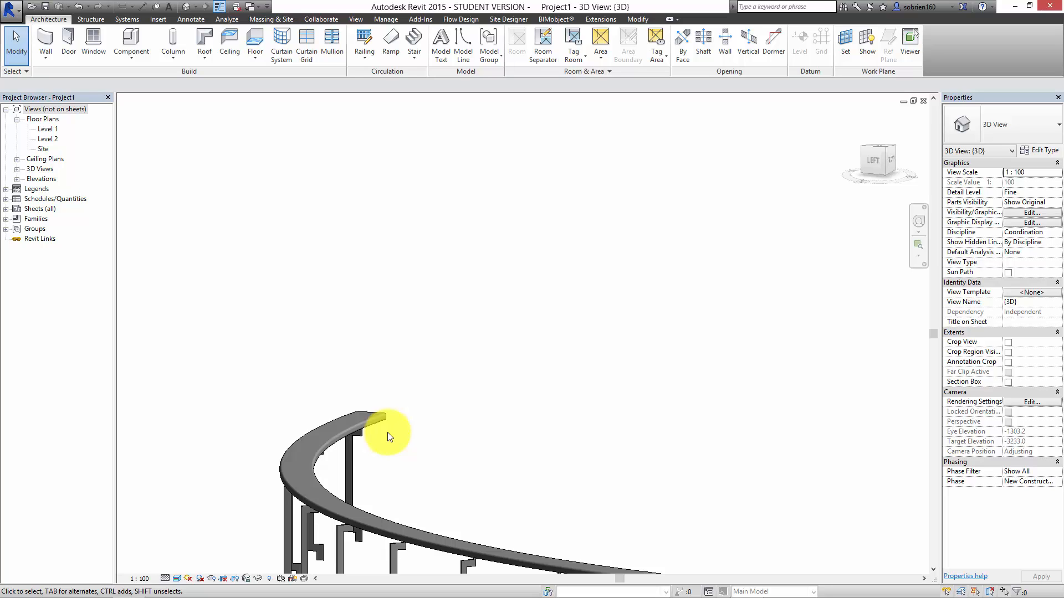
mouse_move(438, 406)
shift+middle_down()
mouse_move(334, 290)
mouse_move(447, 408)
shift+middle_up()
Assign the Wood material, with Use Render Appearance enabled, to Rail 1 in the 1100mm railing's rail structure and confirm.
click(453, 402)
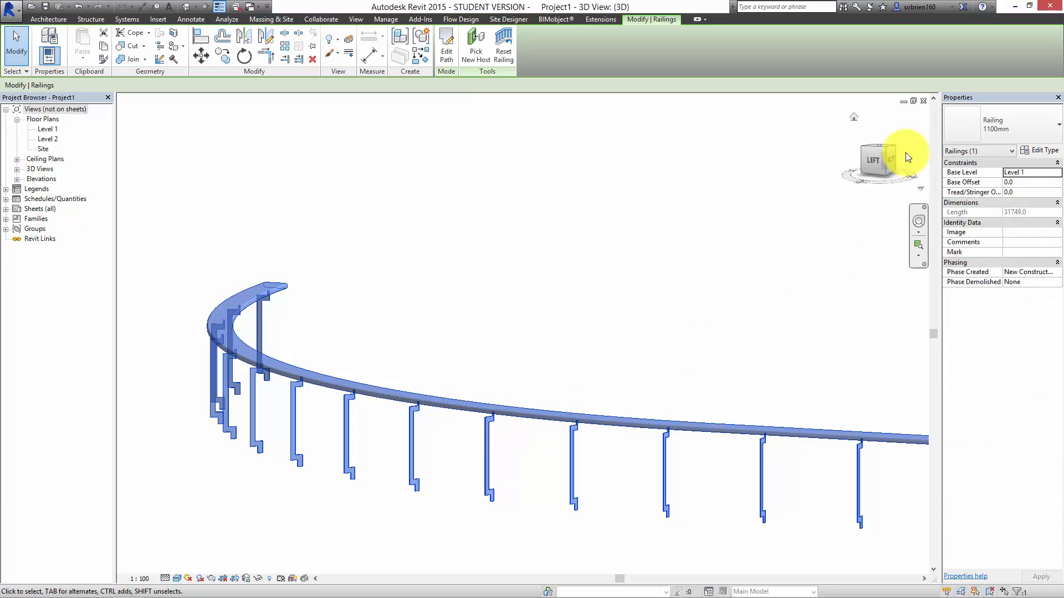
click(1040, 151)
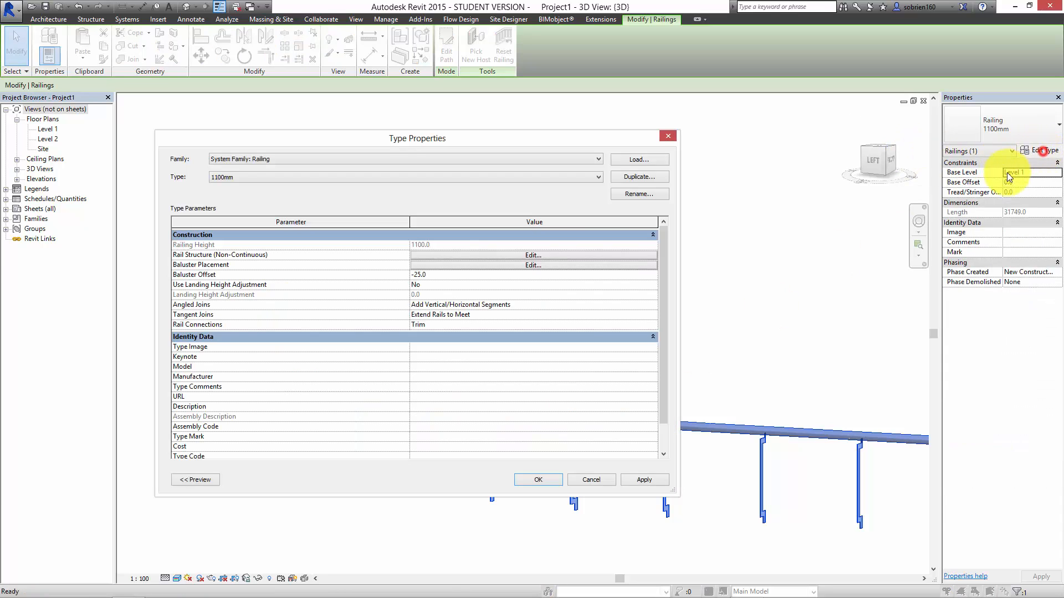
click(525, 255)
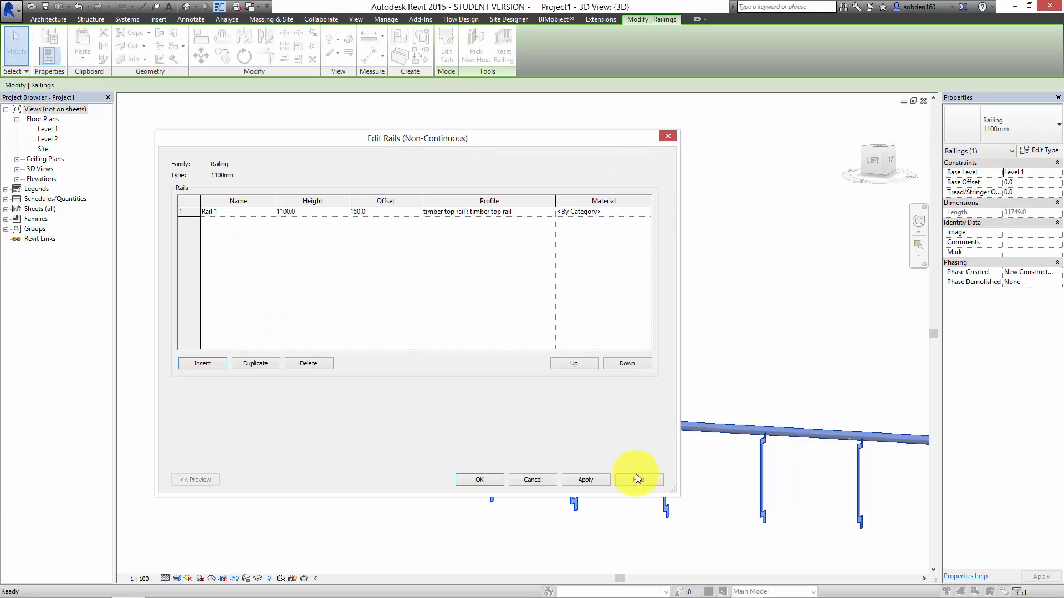
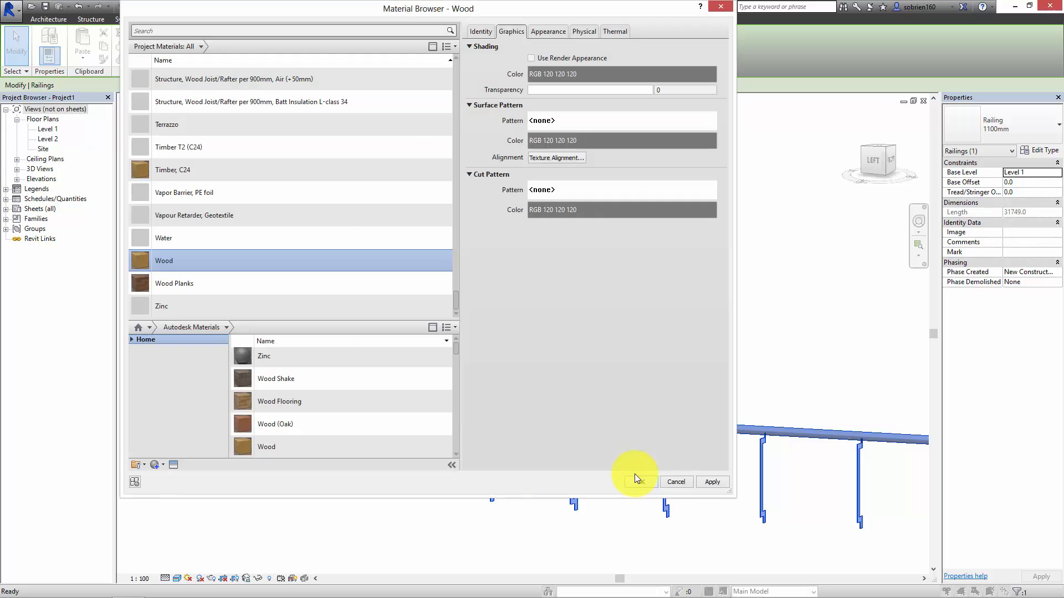
click(531, 58)
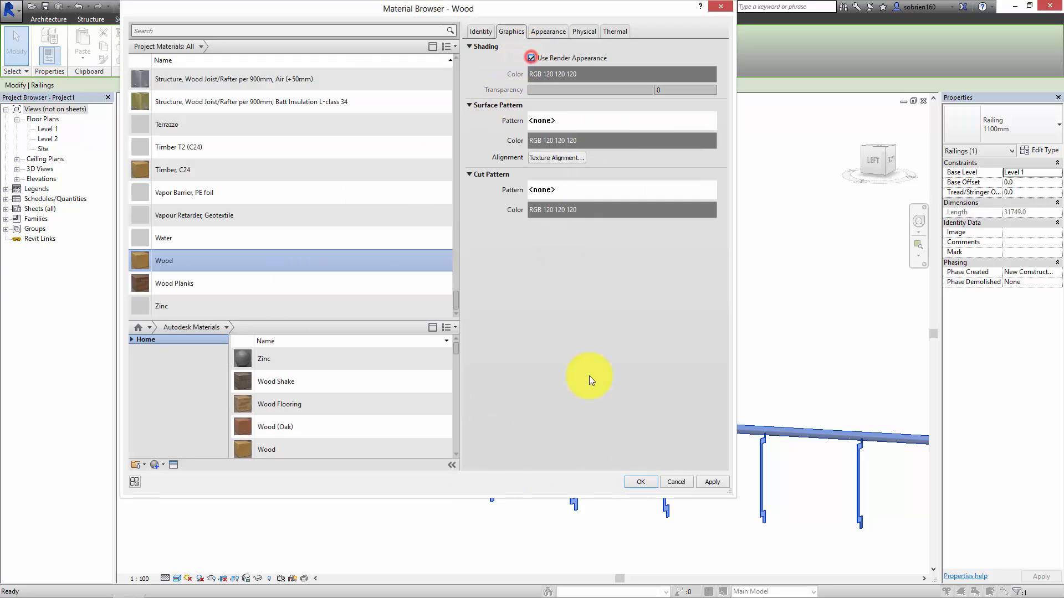
click(704, 488)
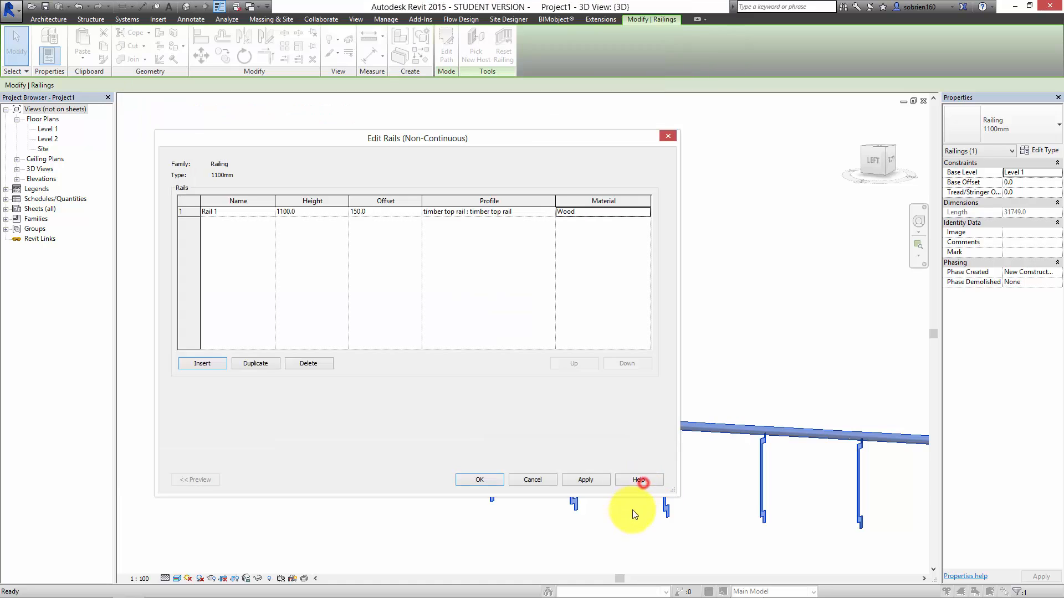
click(641, 482)
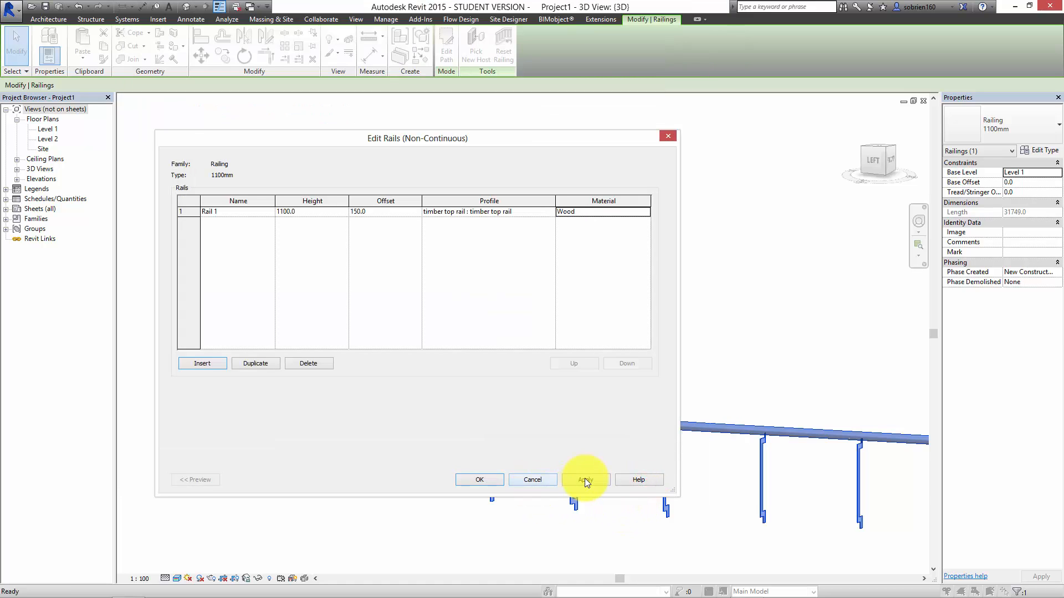
click(480, 479)
click(541, 480)
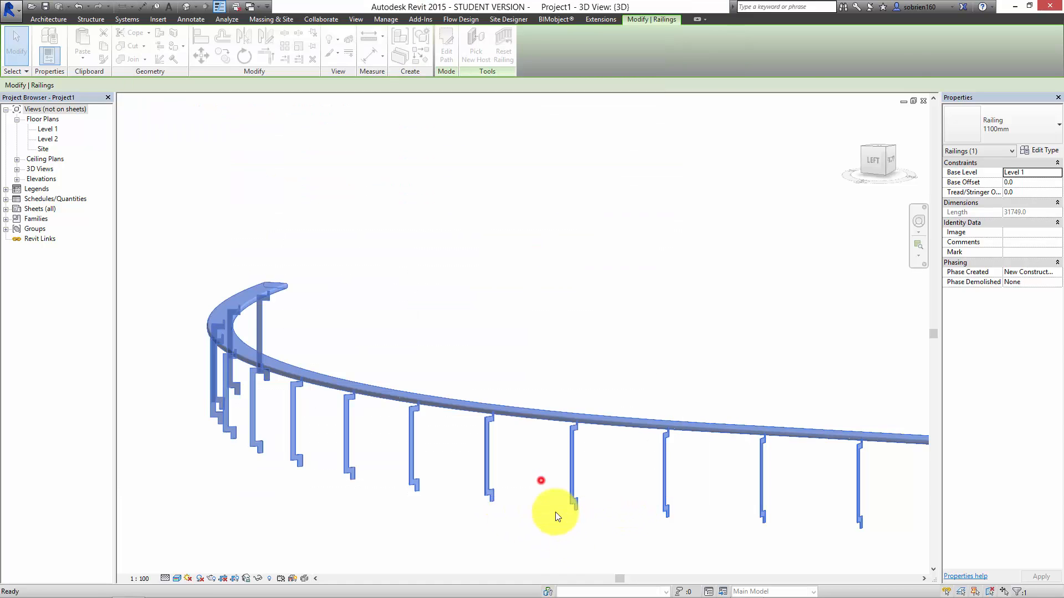
Inspect the wood top rail and the steel balusters in 3D along the curved and straight parts of the railing.
click(557, 521)
shift+middle_drag(614, 500, 480, 333)
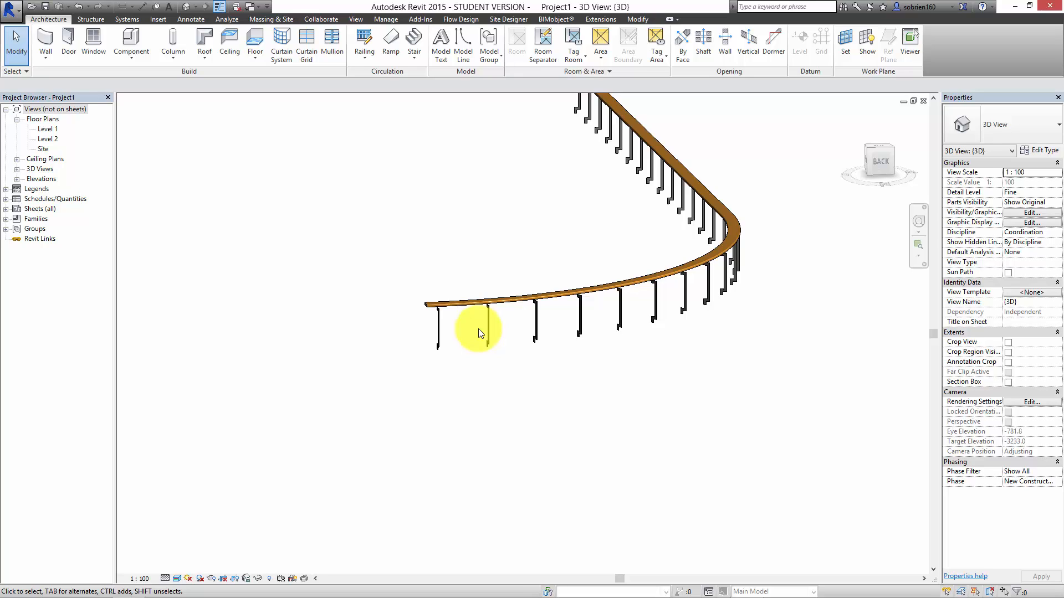
scroll(391, 141, up, 1)
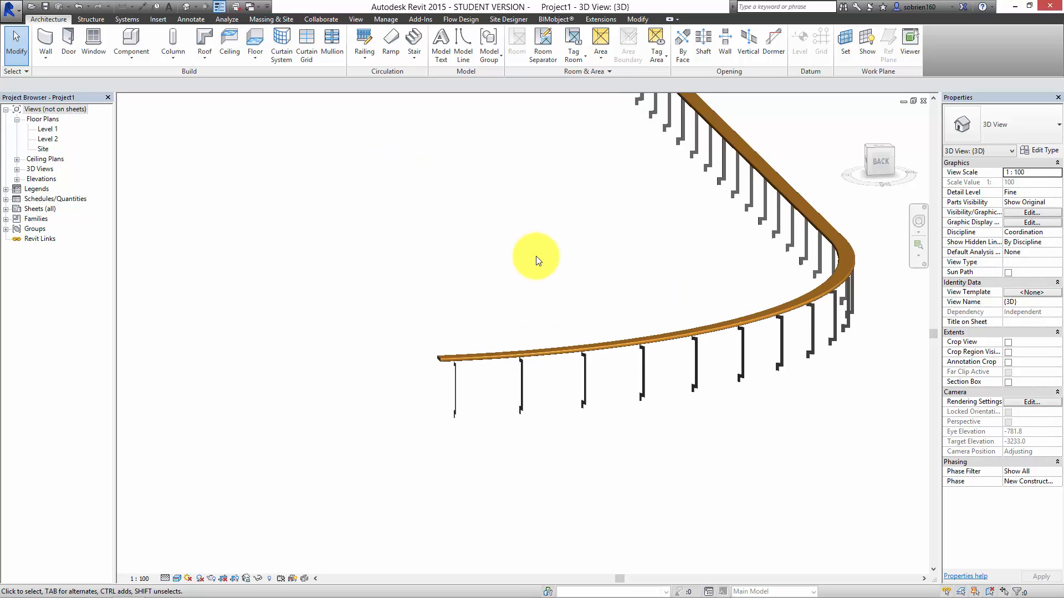
scroll(563, 256, up, 1)
middle_drag(565, 256, 386, 459)
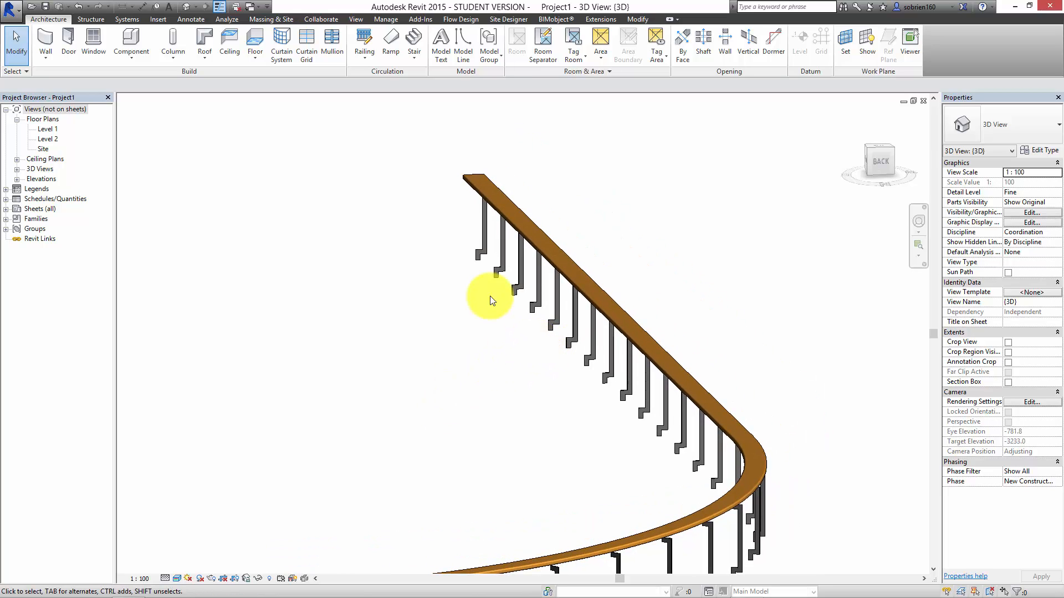
shift+middle_drag(490, 296, 639, 348)
Draw a short section line across the straight part of the railing, perpendicular to it, in the Level 1 floor plan.
double_click(48, 129)
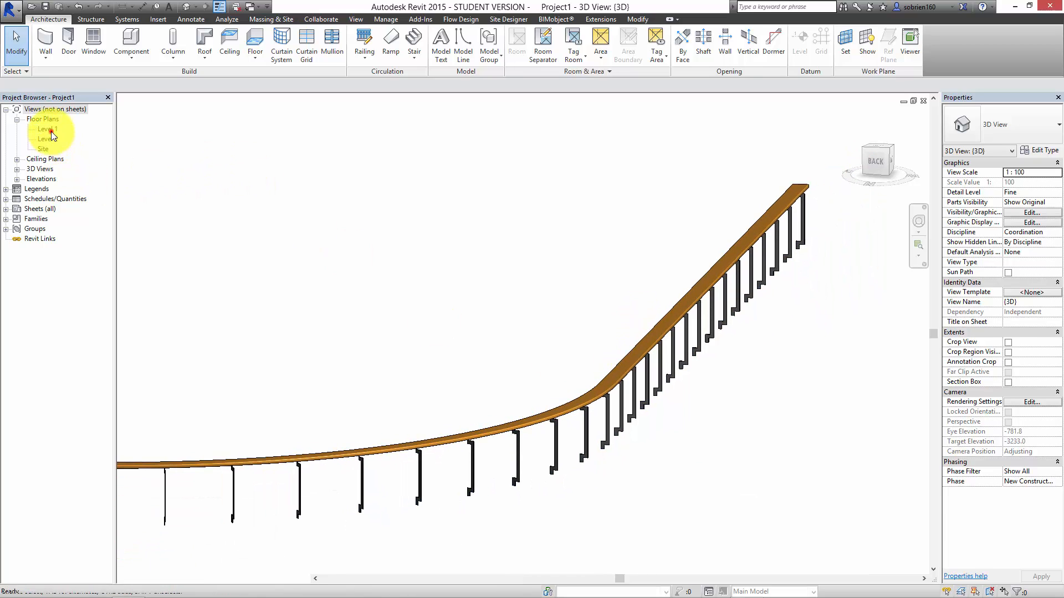
mouse_move(522, 303)
middle_down()
mouse_move(550, 286)
mouse_move(568, 317)
mouse_move(554, 362)
middle_up()
scroll(543, 368, down, 4)
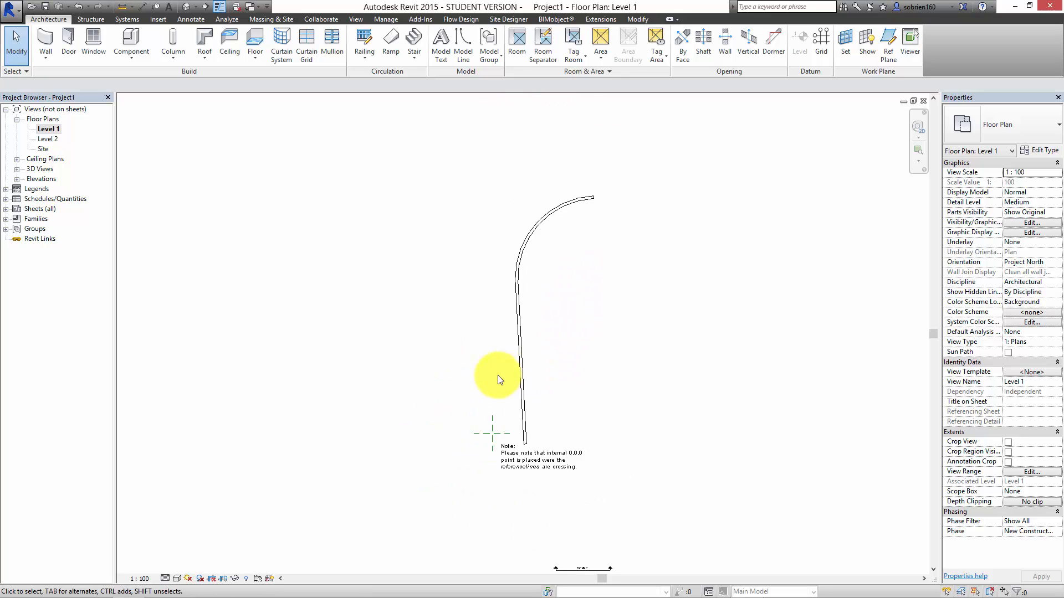
scroll(498, 379, up, 5)
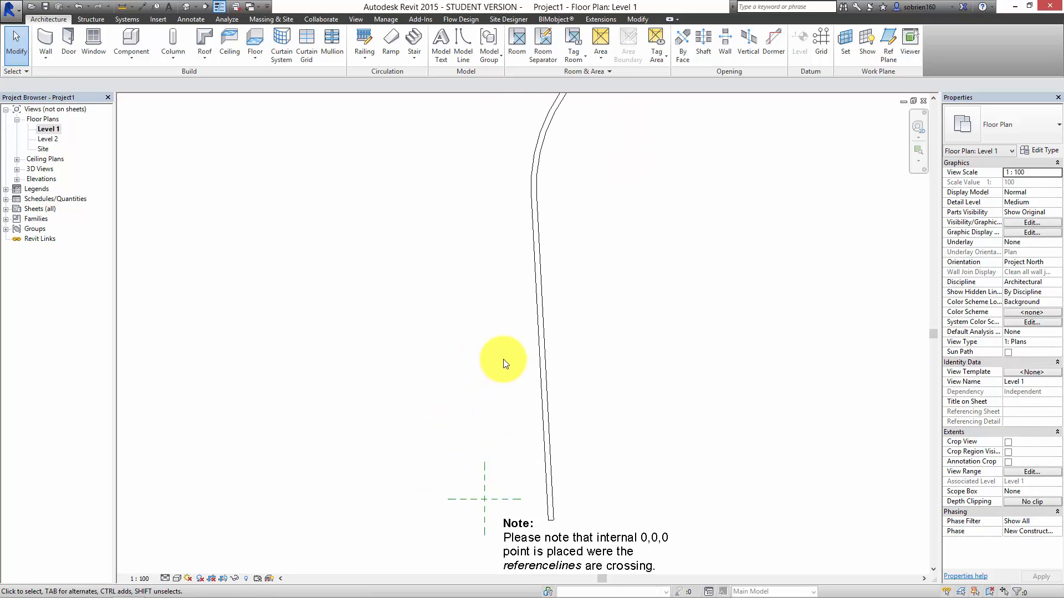
click(205, 7)
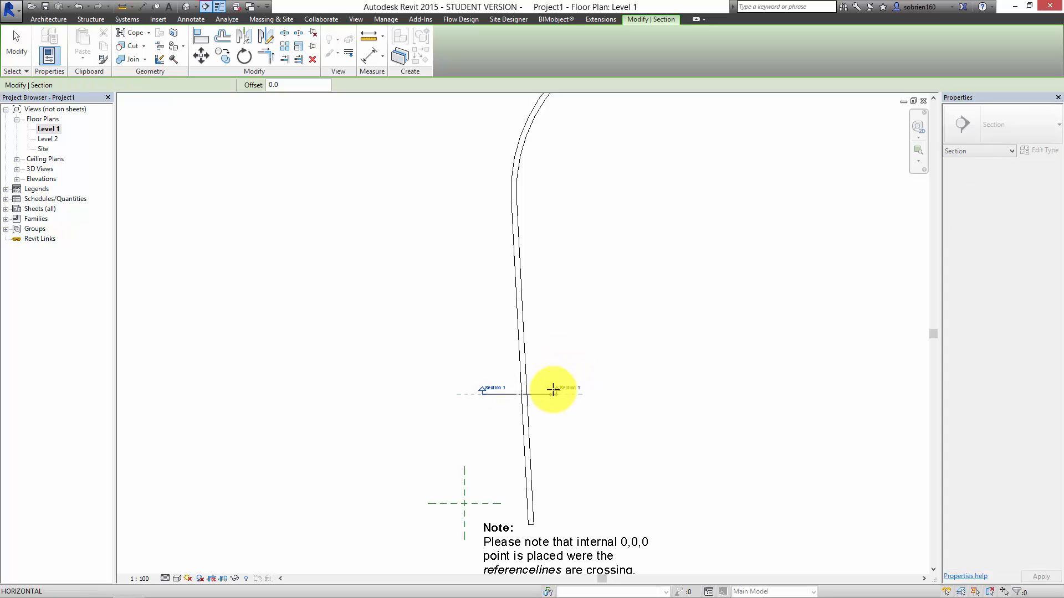
scroll(553, 387, up, 5)
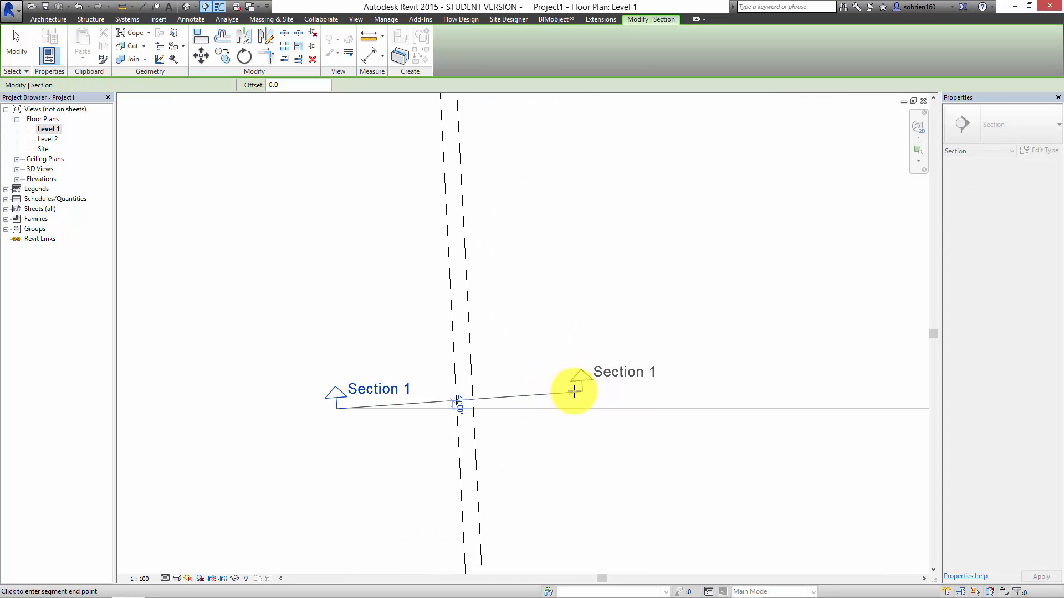
click(577, 393)
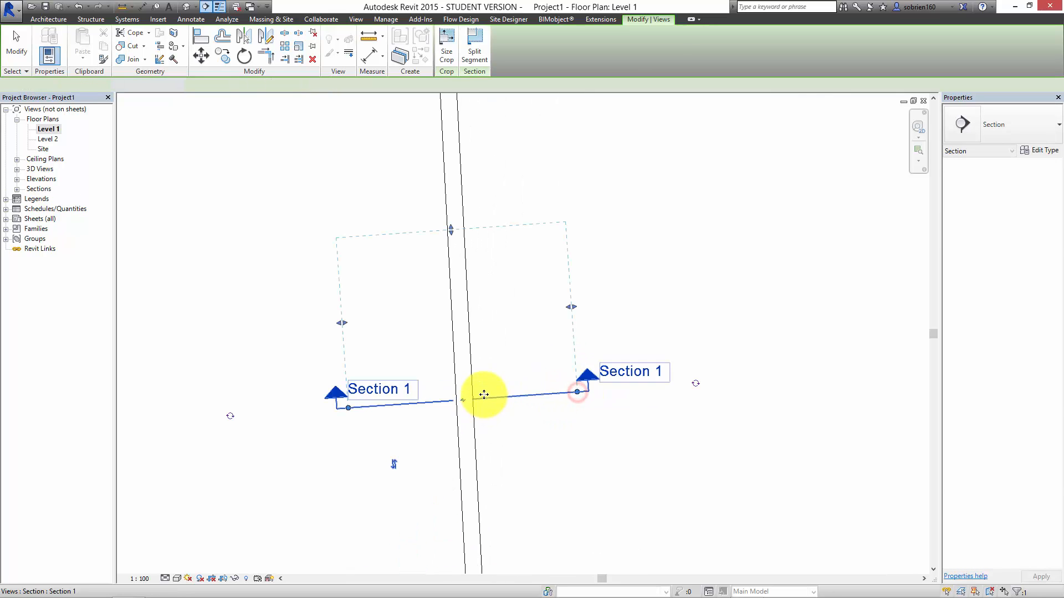
Go to the new section's view and examine how the baluster sits under the top rail and at its base.
right_click(556, 397)
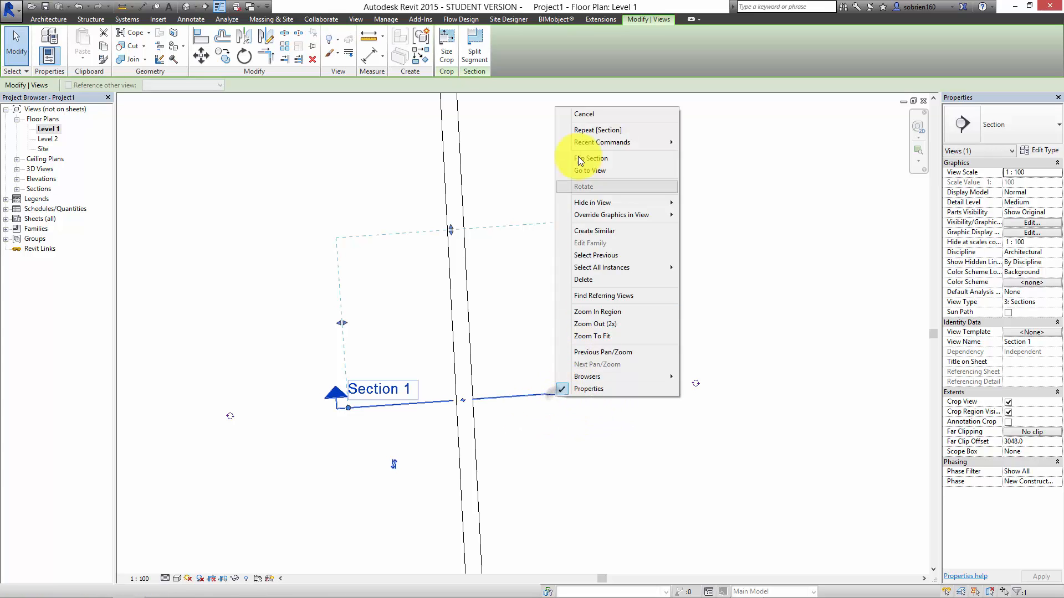
click(588, 171)
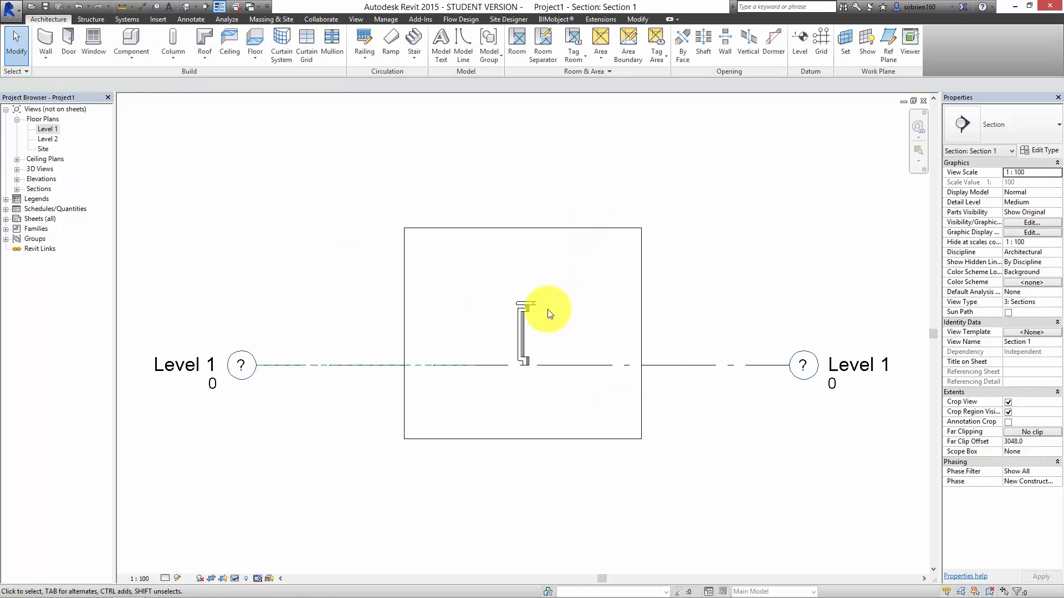
scroll(547, 308, up, 8)
scroll(425, 361, up, 2)
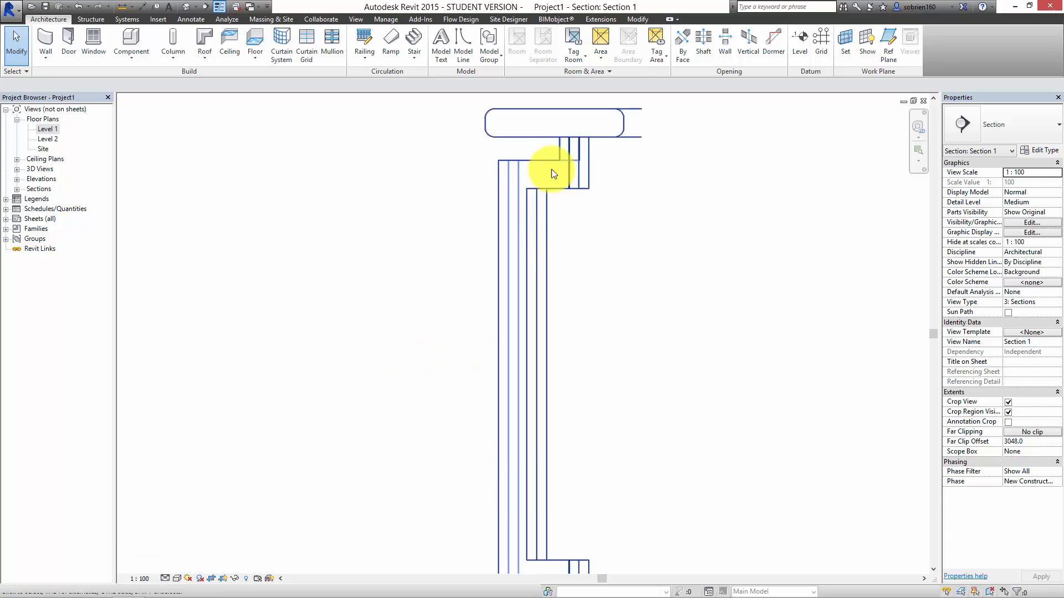
middle_drag(551, 168, 575, 72)
scroll(554, 497, up, 5)
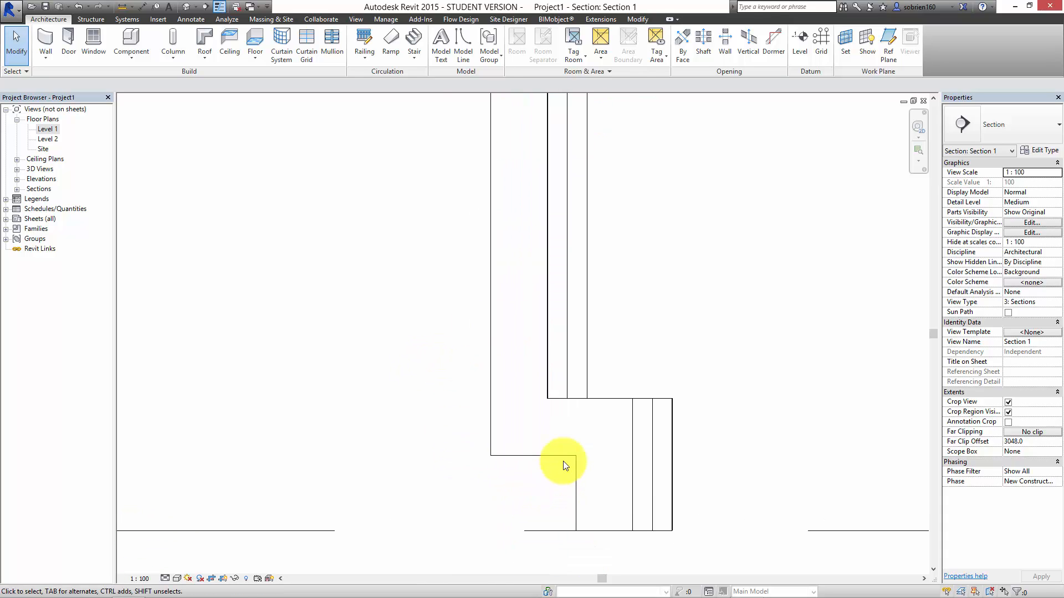
scroll(563, 456, down, 4)
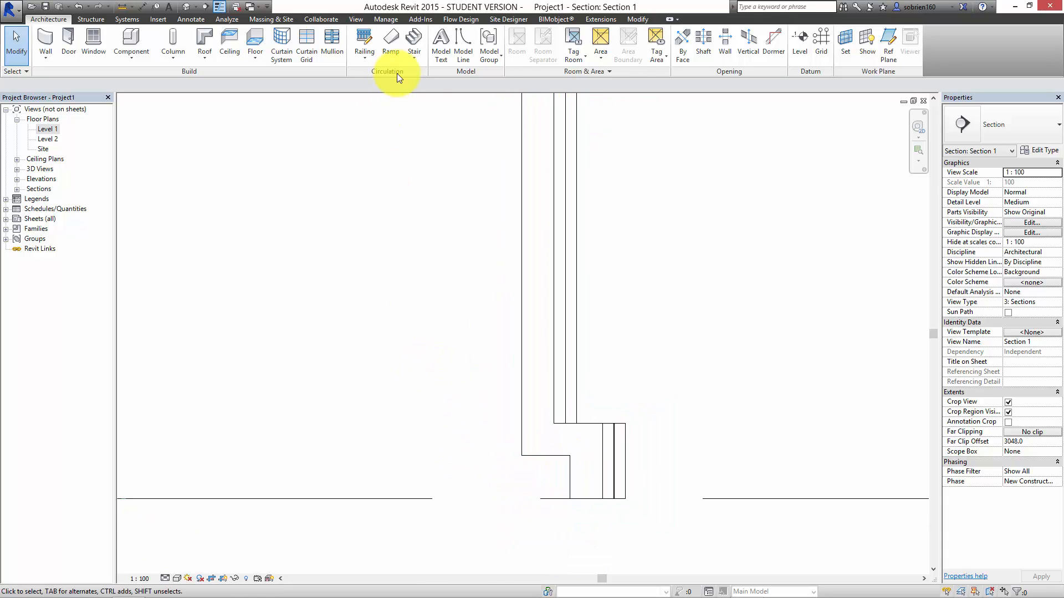
click(351, 250)
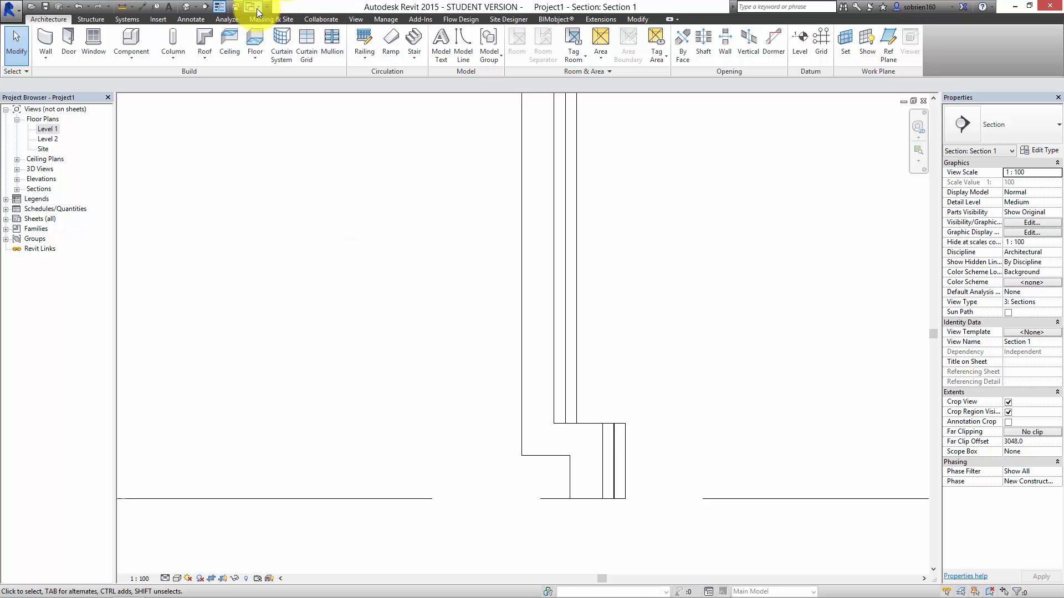
Switch to the Steel Baluster family and open its Front elevation at the foot of the baluster.
click(258, 8)
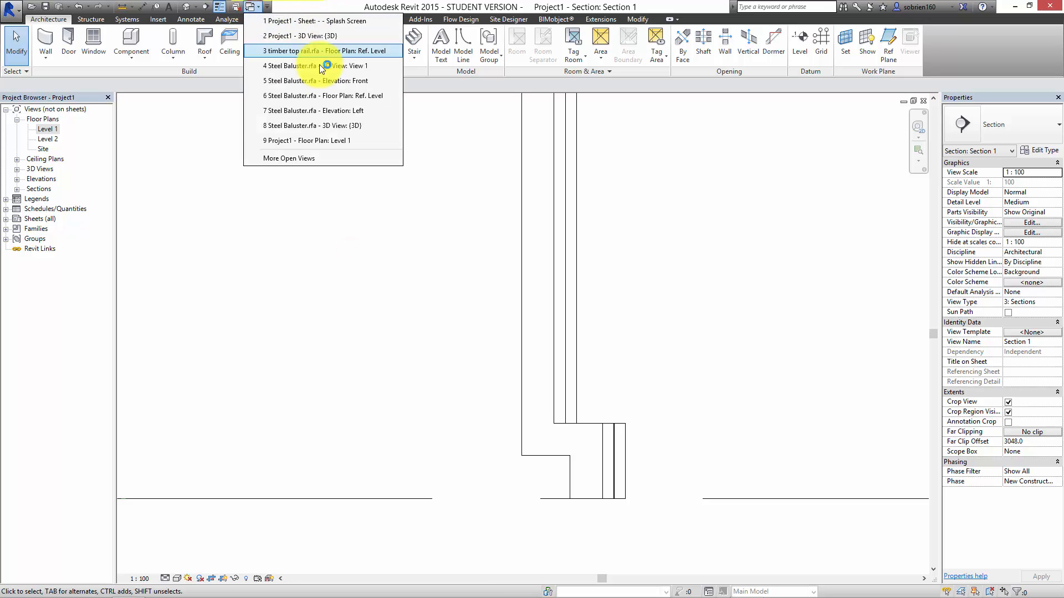
click(314, 158)
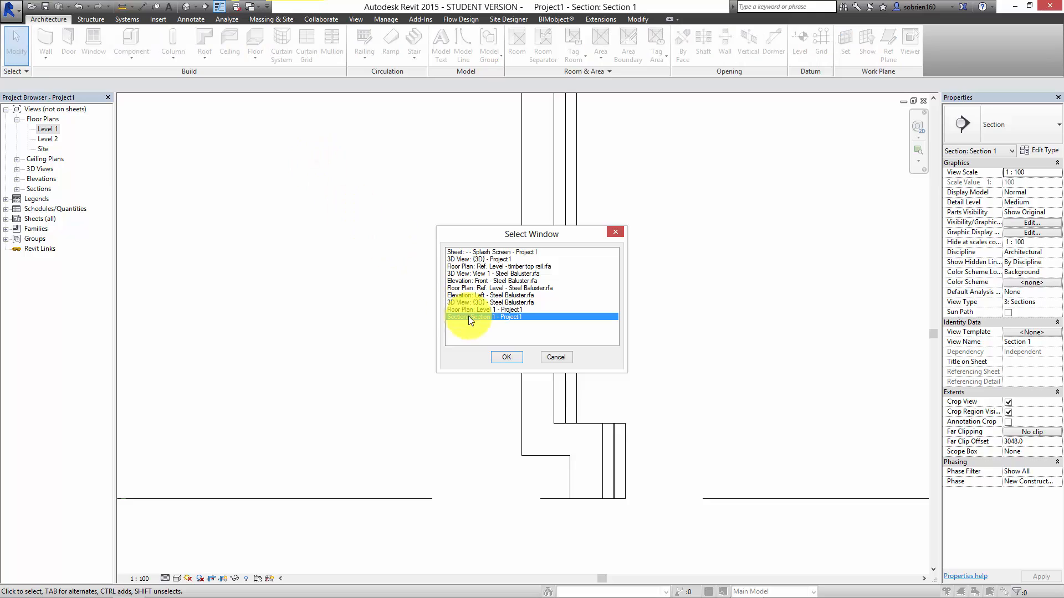
double_click(504, 302)
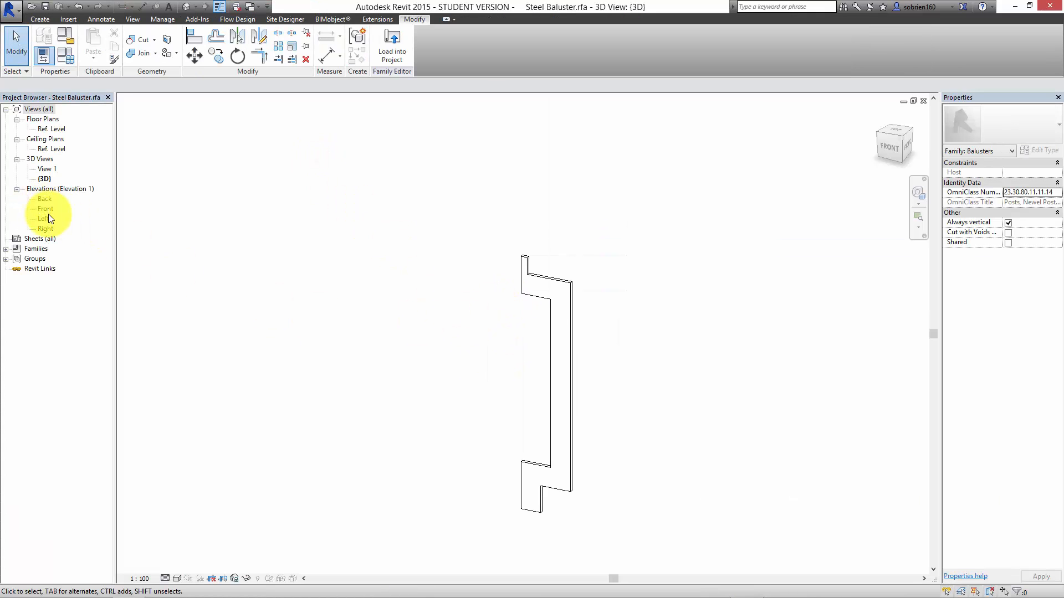
double_click(45, 209)
scroll(488, 299, up, 4)
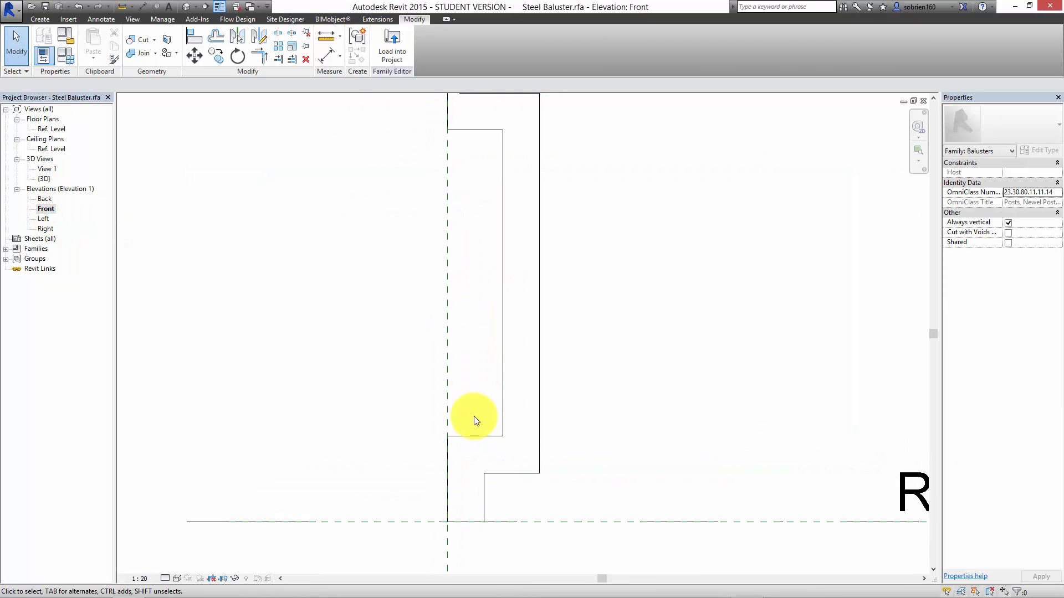
mouse_move(469, 472)
middle_down()
mouse_move(484, 409)
mouse_move(478, 464)
middle_up()
middle_drag(508, 353, 498, 309)
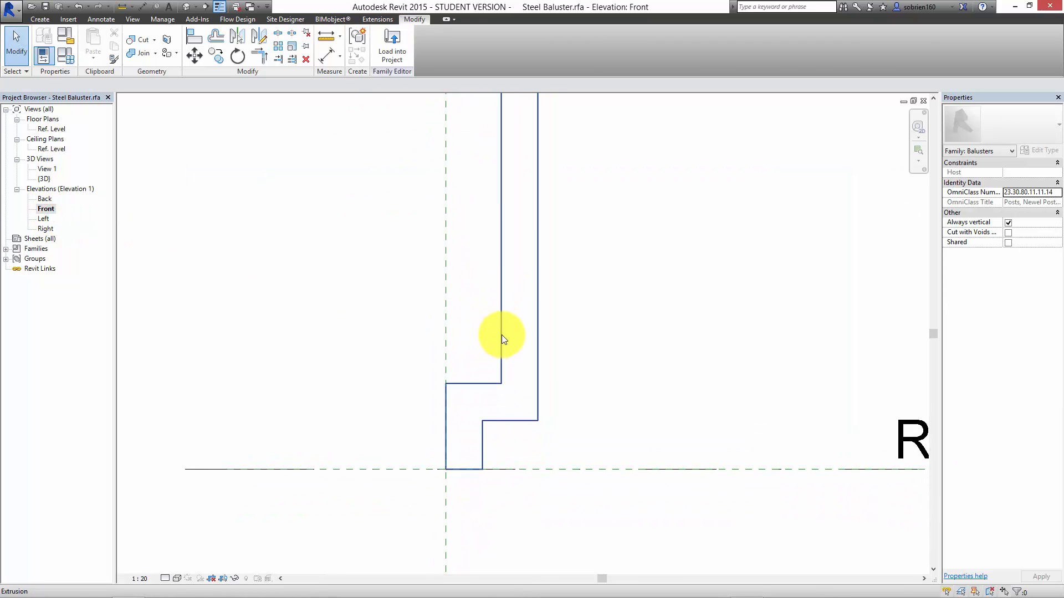
Select the baluster extrusion to check the dimensions of its foot, and clear the selection.
click(501, 335)
scroll(498, 406, up, 2)
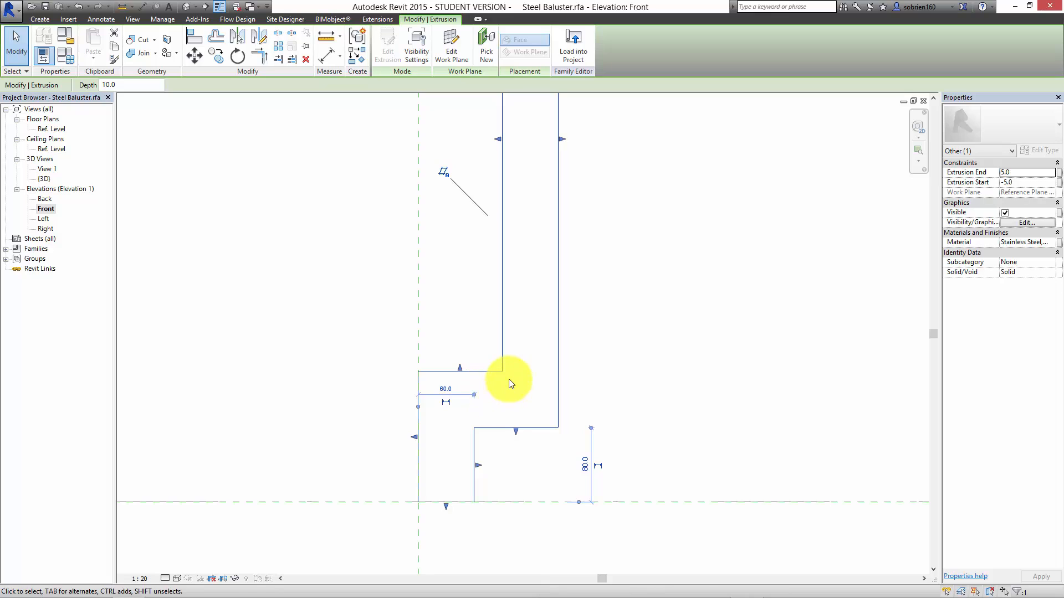
scroll(515, 376, down, 2)
click(579, 363)
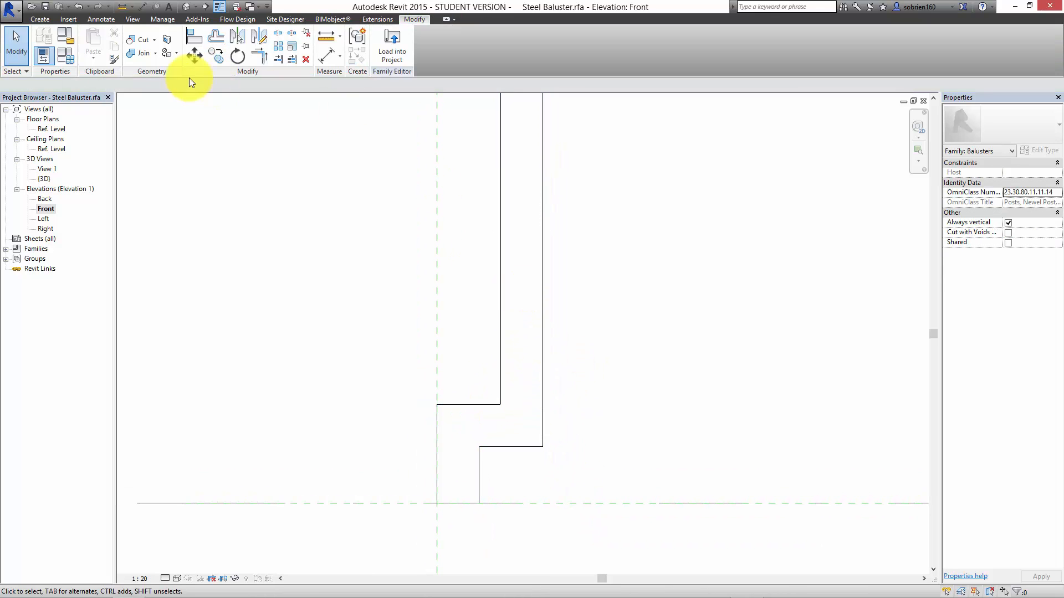
Measure horizontally across the baluster's upright just above its foot, and leave the measuring tool.
click(101, 19)
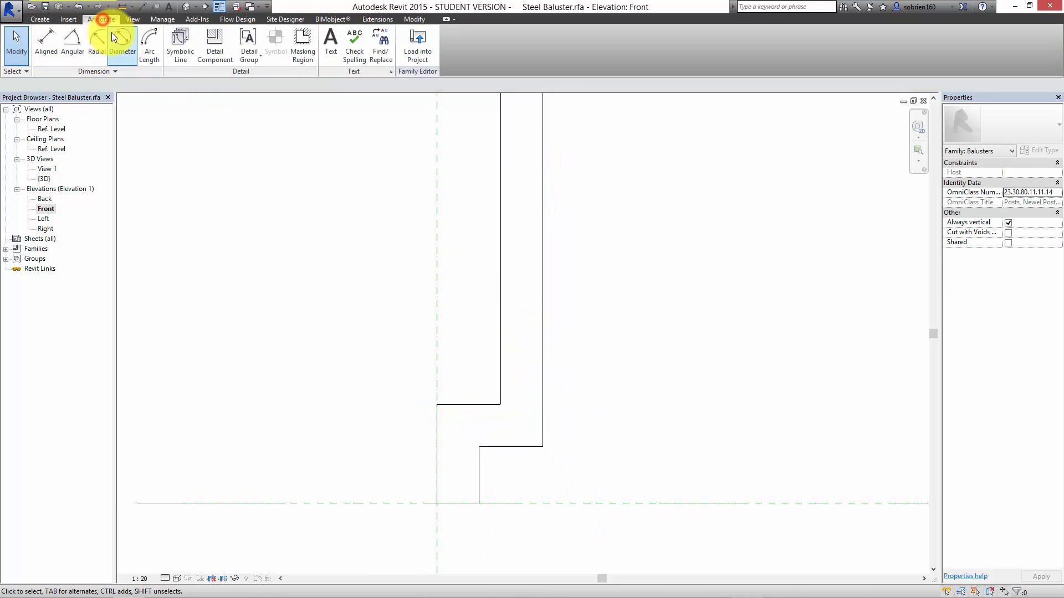
click(40, 19)
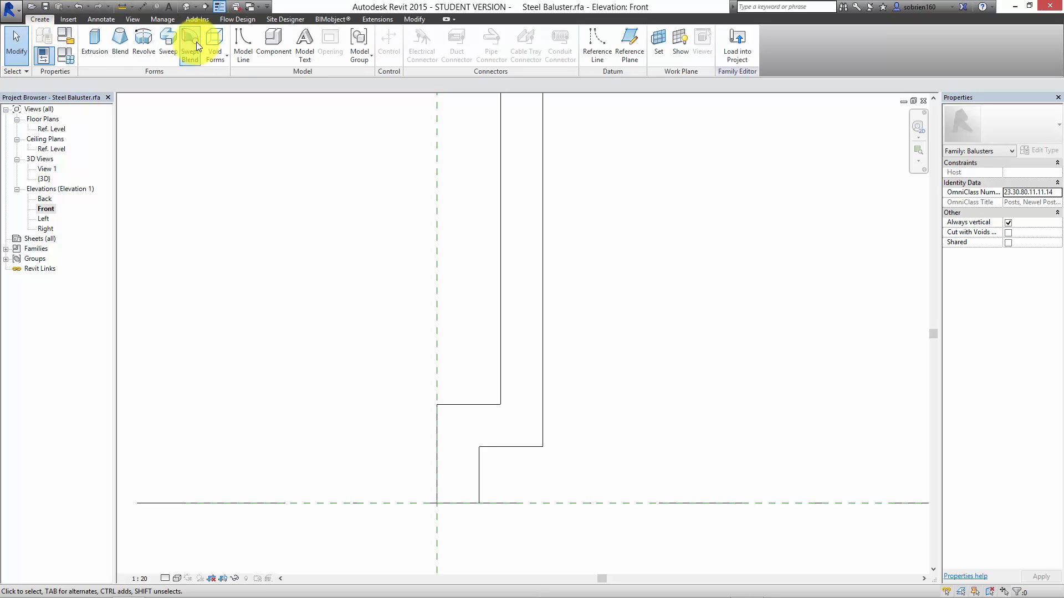
click(415, 19)
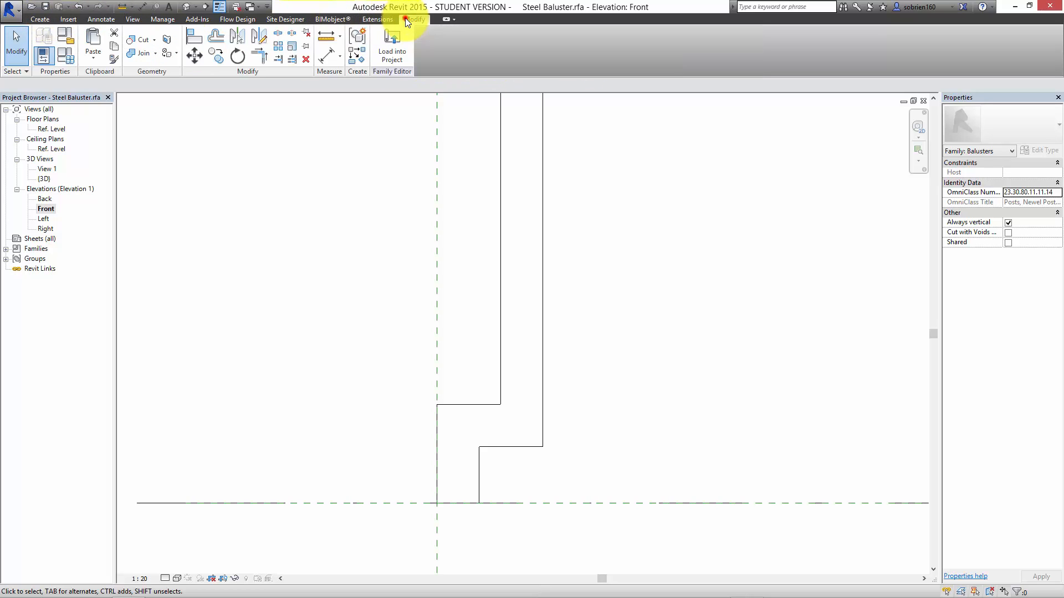
click(327, 37)
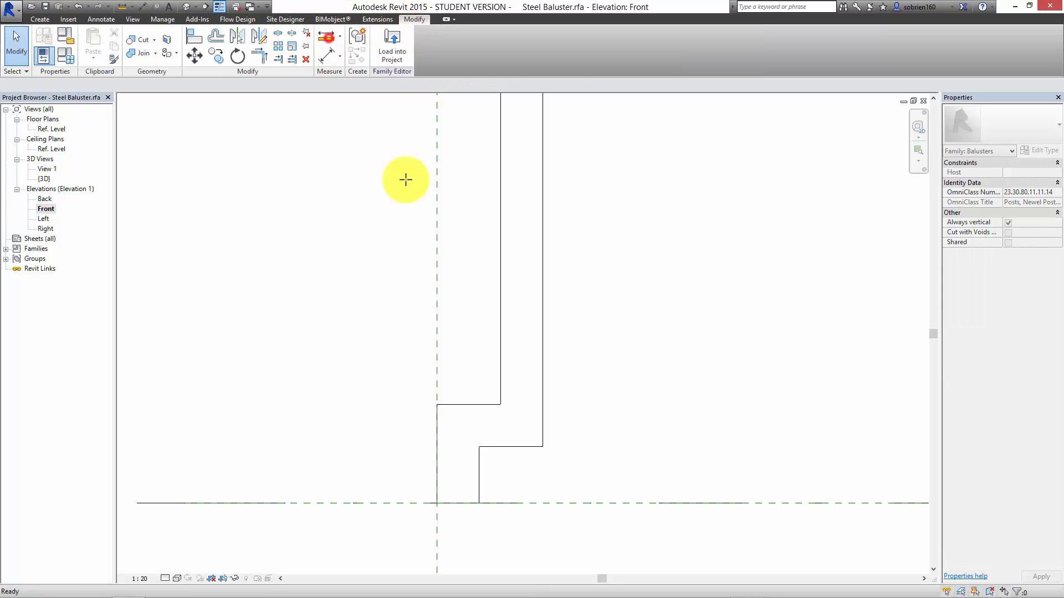
click(500, 347)
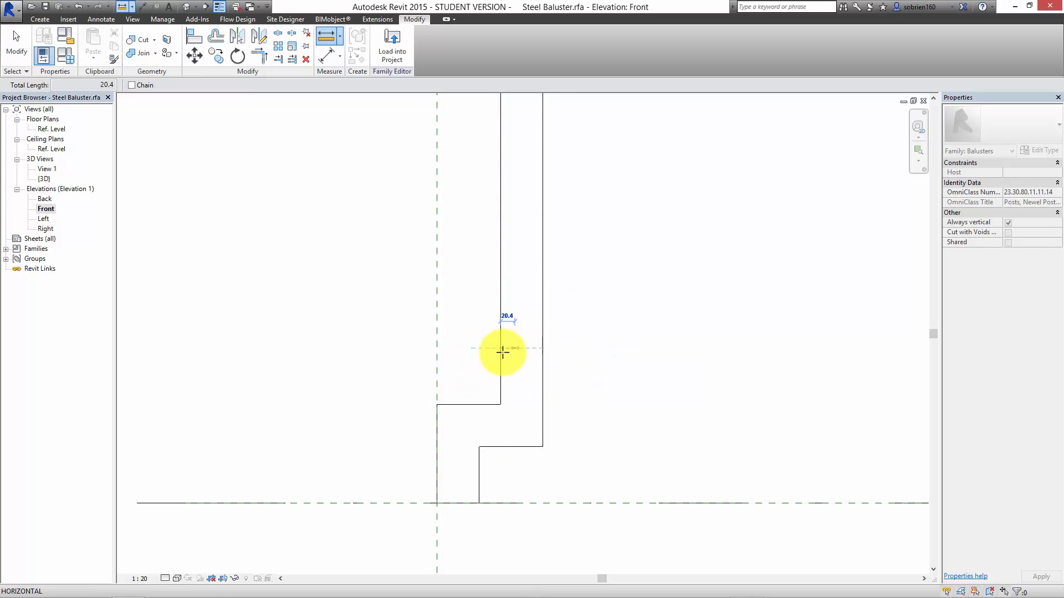
key(Escape)
key(Escape)
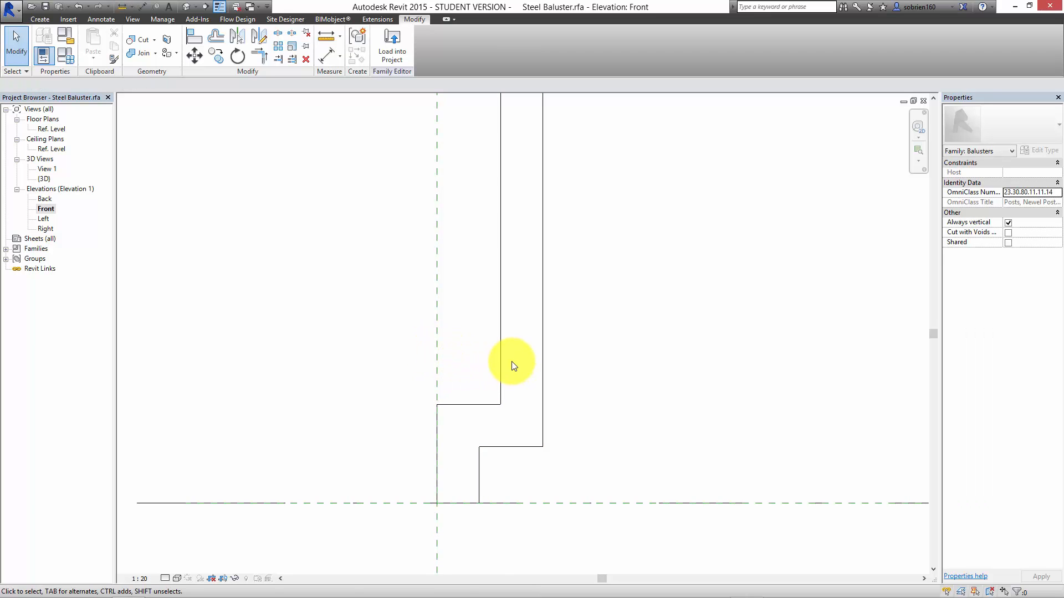
Measure the horizontal distance from the centre reference plane to the inner edge of the baluster's upright.
scroll(498, 344, down, 2)
scroll(554, 427, up, 2)
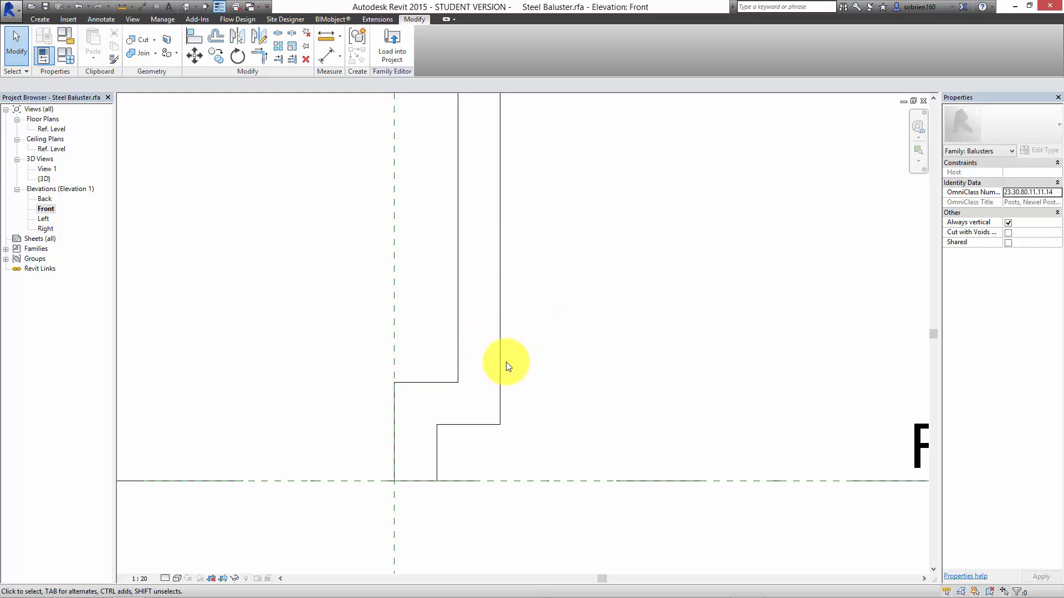
middle_drag(524, 369, 525, 405)
scroll(499, 399, up, 1)
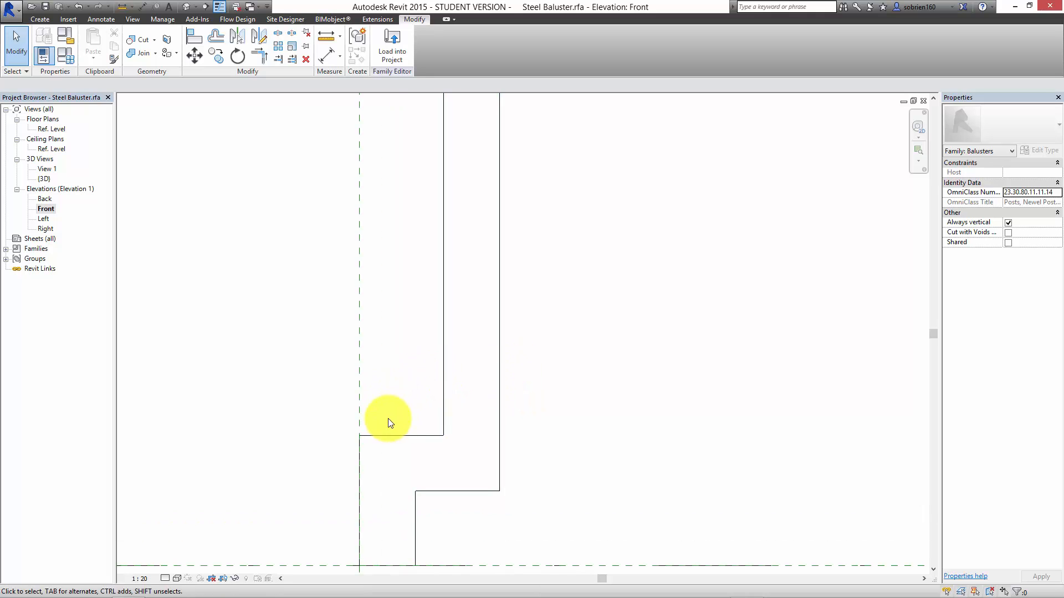
click(326, 36)
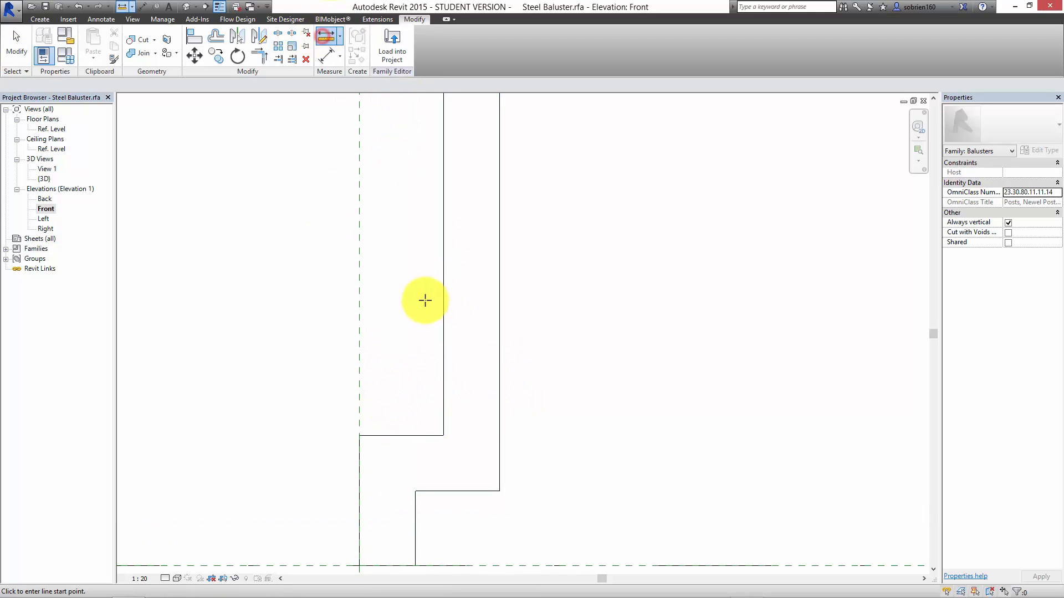
click(358, 326)
click(442, 322)
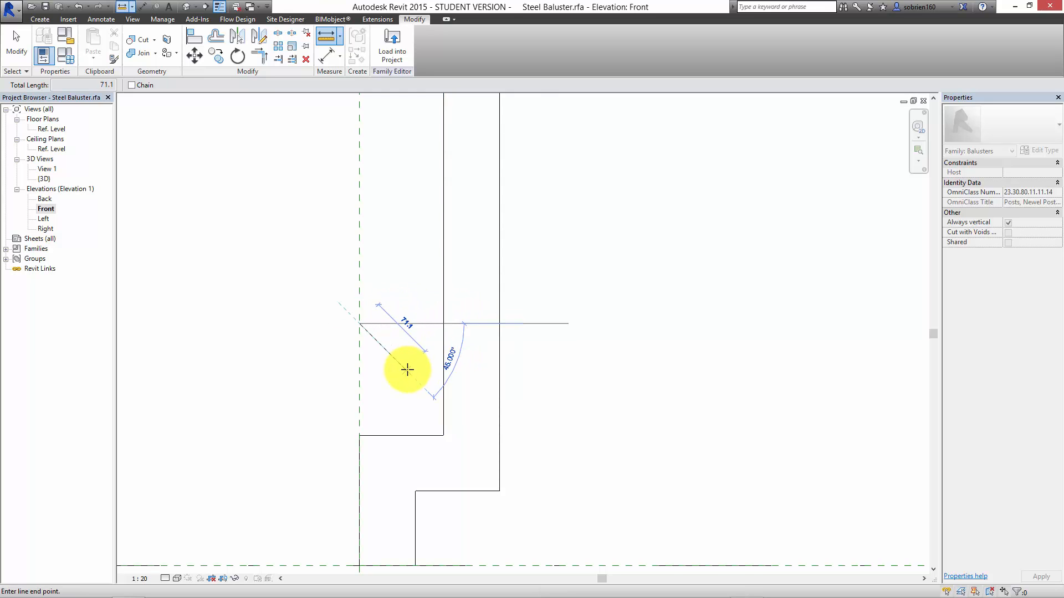
key(Escape)
key(Escape)
Switch back to the Level 1 floor plan of Project1.
scroll(407, 369, down, 1)
middle_drag(407, 369, 404, 381)
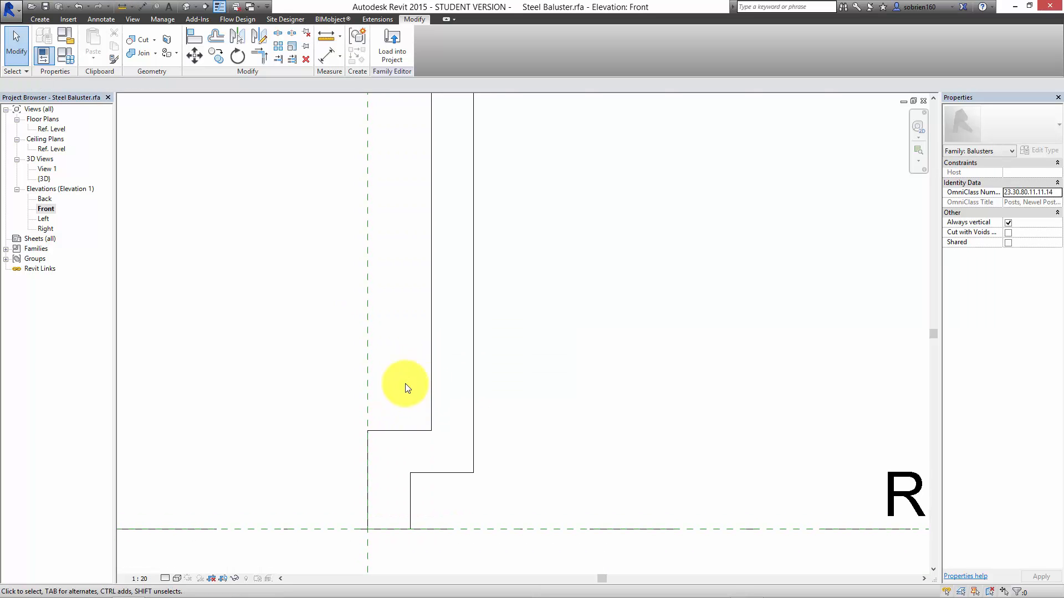
click(258, 10)
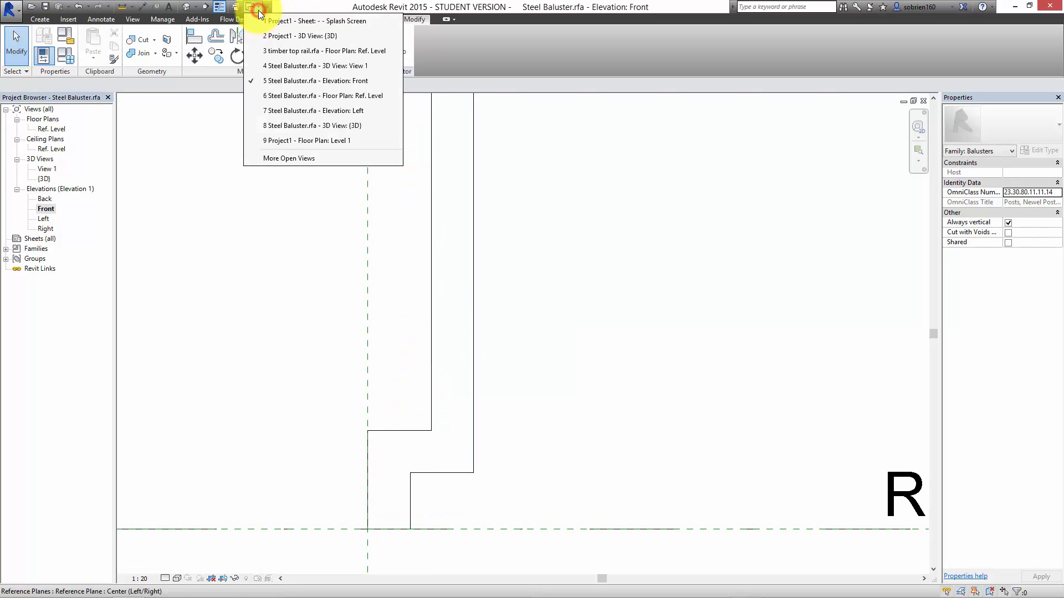
click(299, 141)
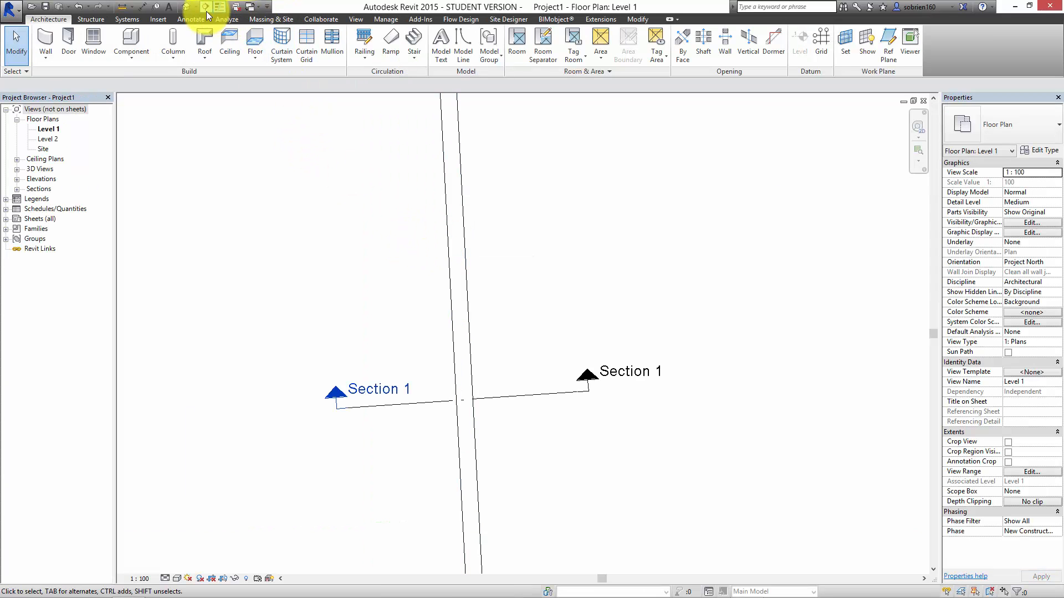
In the 3D view, insert a second rail into the rail structure of the 1100mm railing type.
click(189, 10)
scroll(613, 404, up, 2)
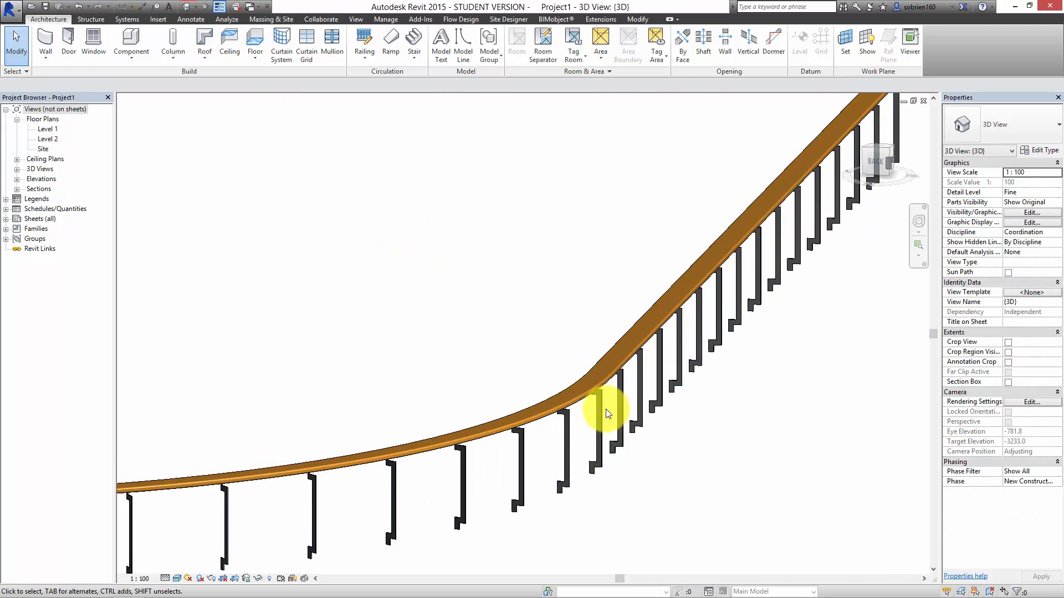
click(606, 409)
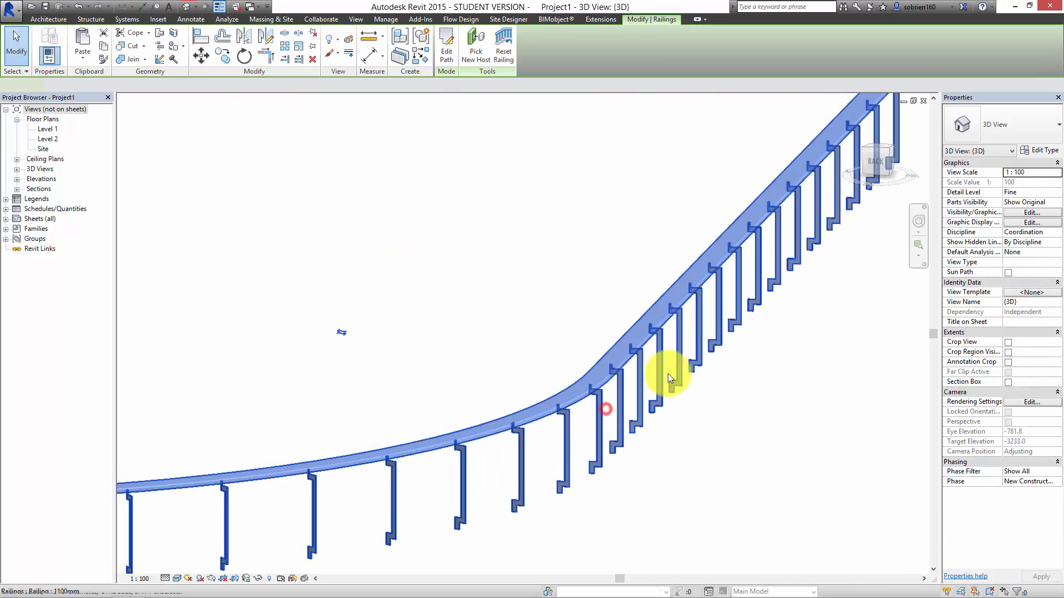
click(1033, 151)
click(458, 255)
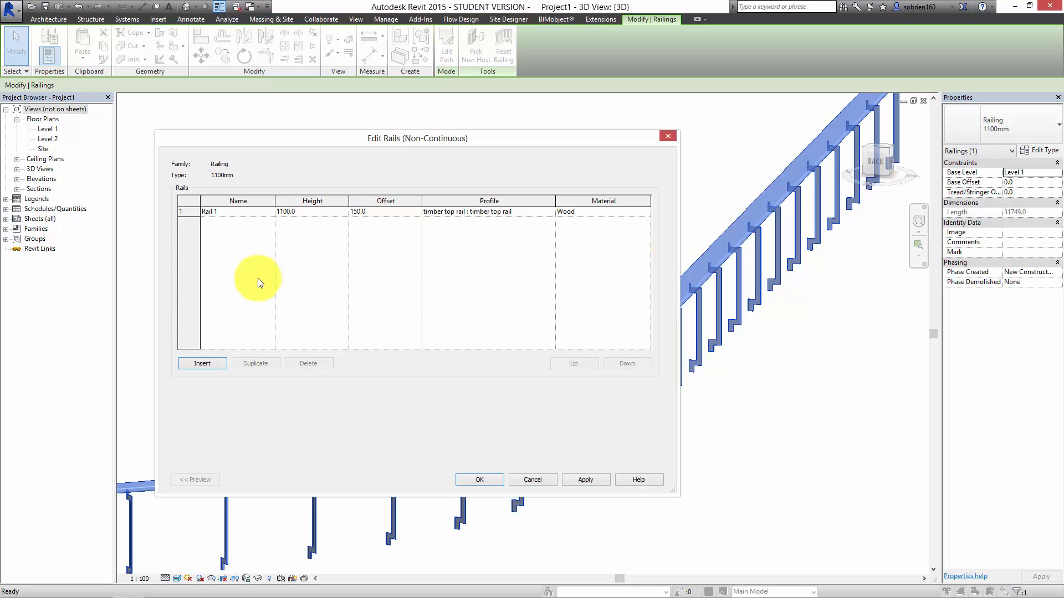
click(204, 365)
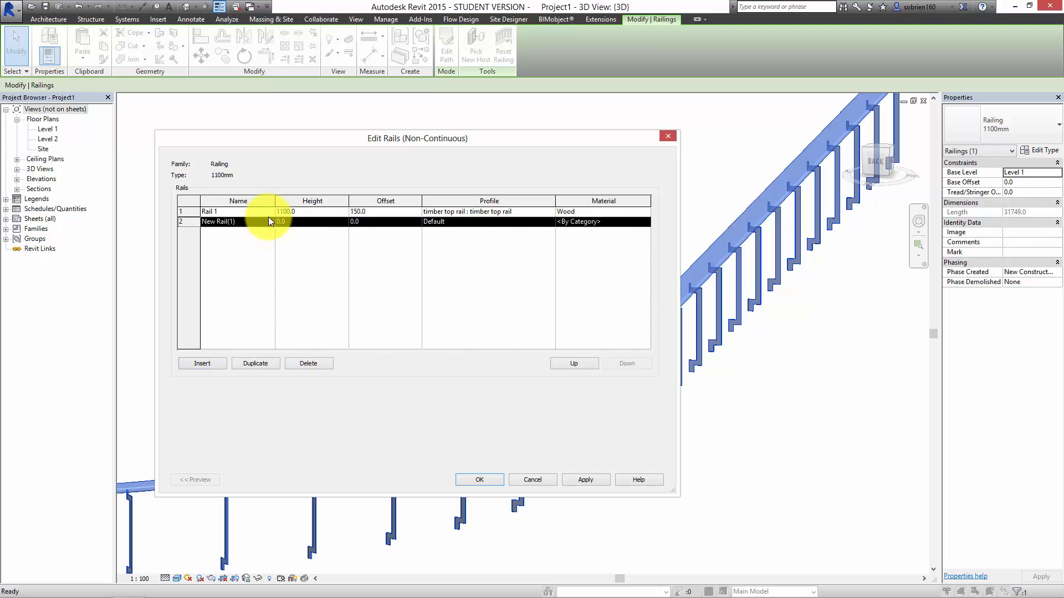
Set the new rail's offset to 120 and its profile to Circular Handrail : 30mm.
click(360, 225)
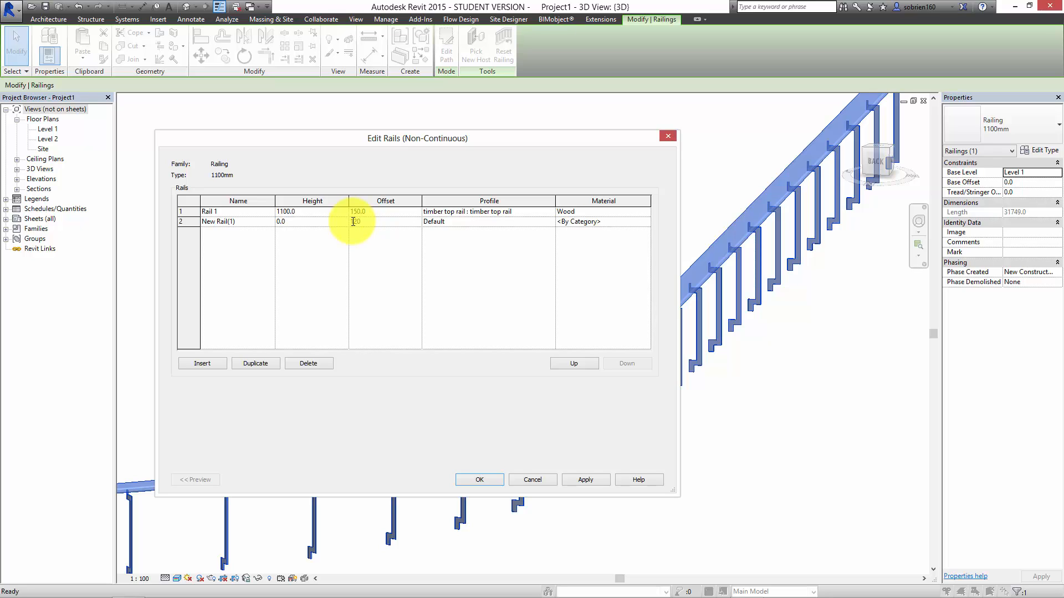
click(501, 225)
click(550, 222)
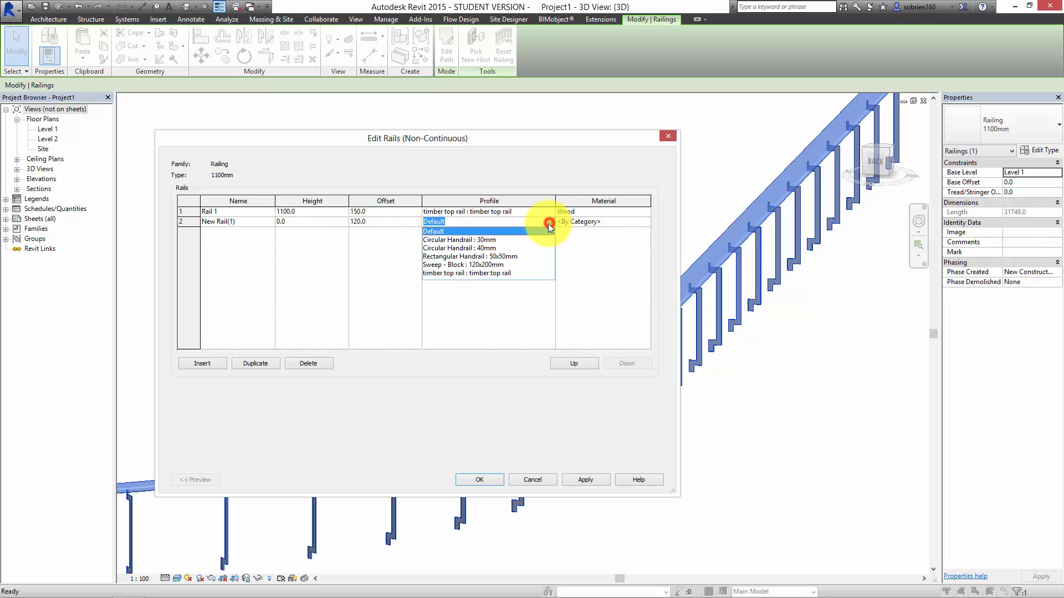
click(460, 240)
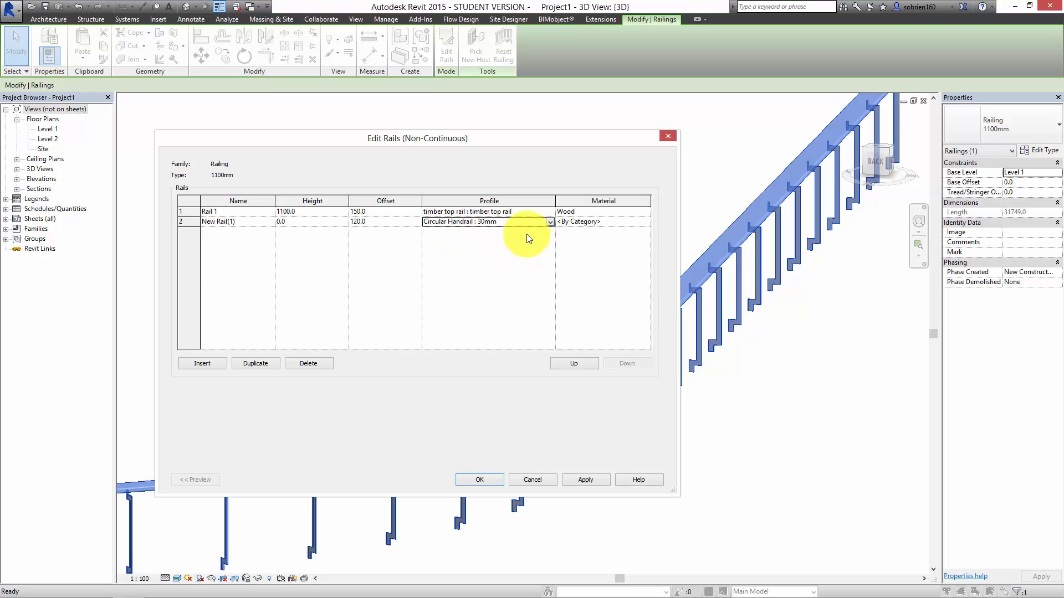
Assign the Stainless Steel, Brushed material to the new rail, with its shading using the render appearance.
click(641, 221)
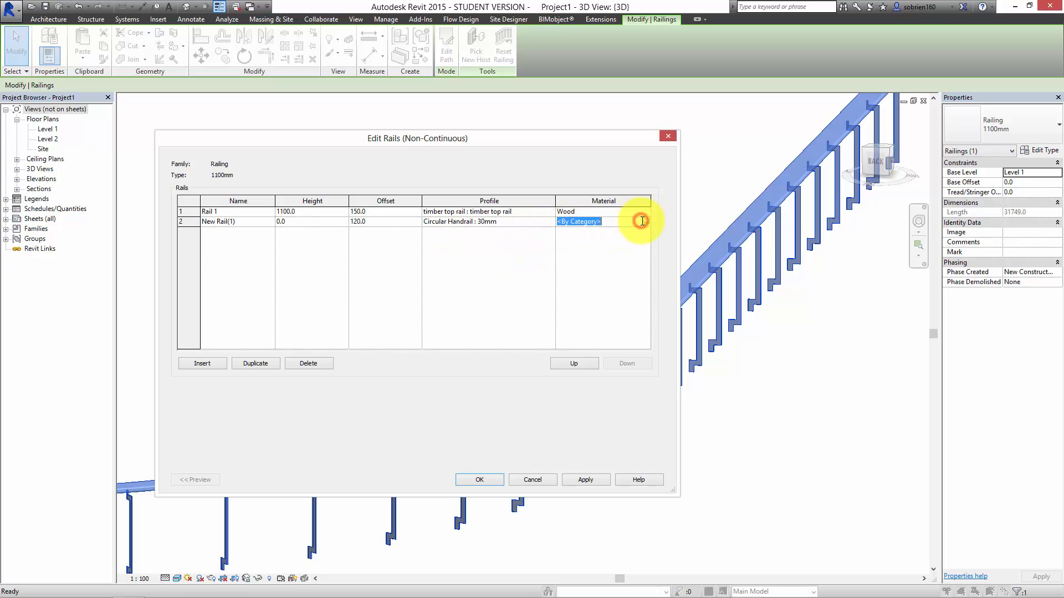
click(643, 221)
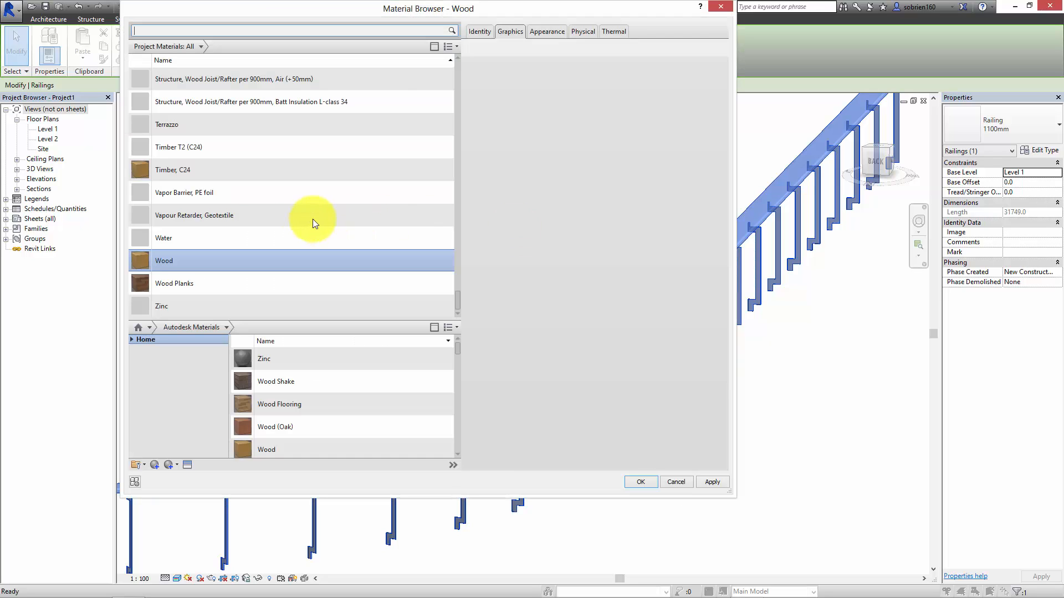
click(266, 29)
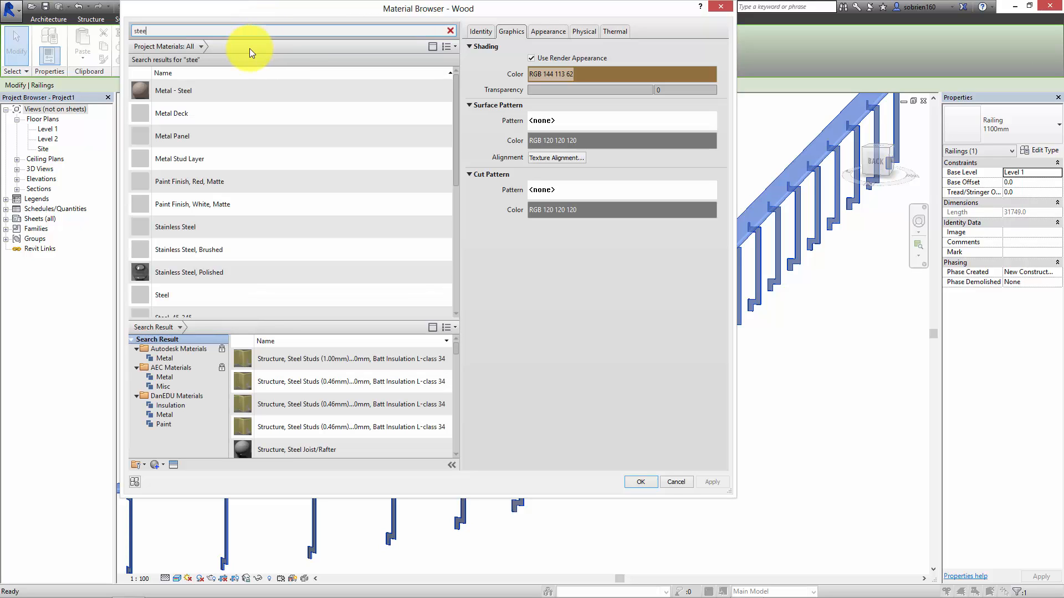
click(228, 253)
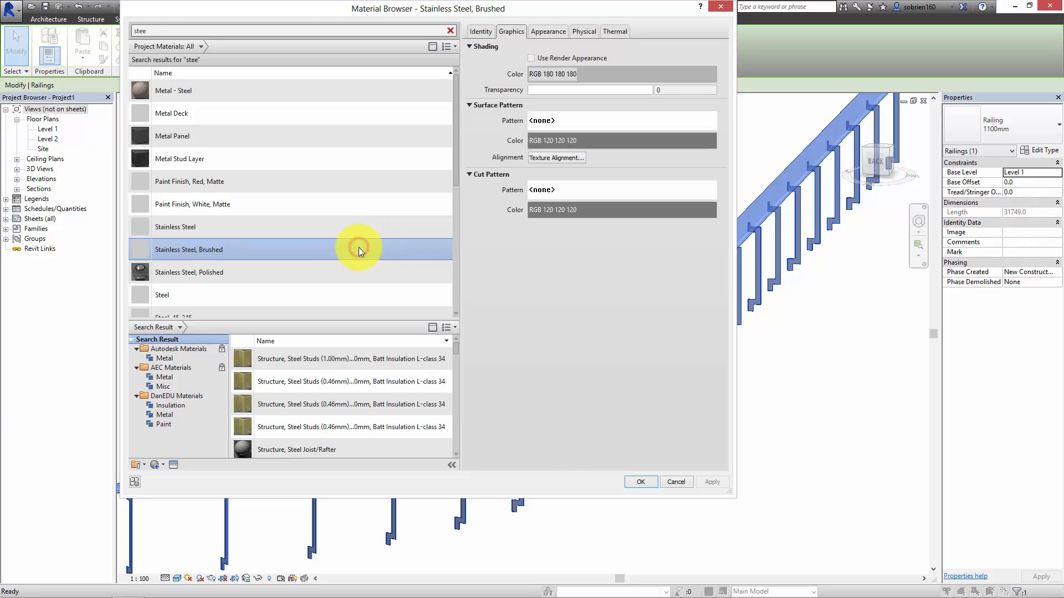
click(531, 57)
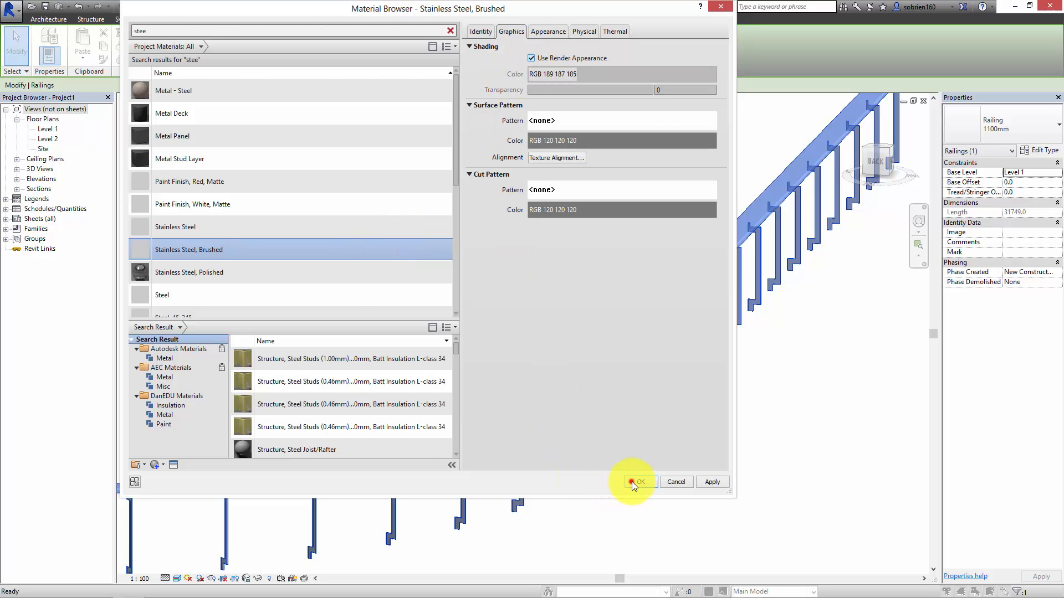
click(637, 482)
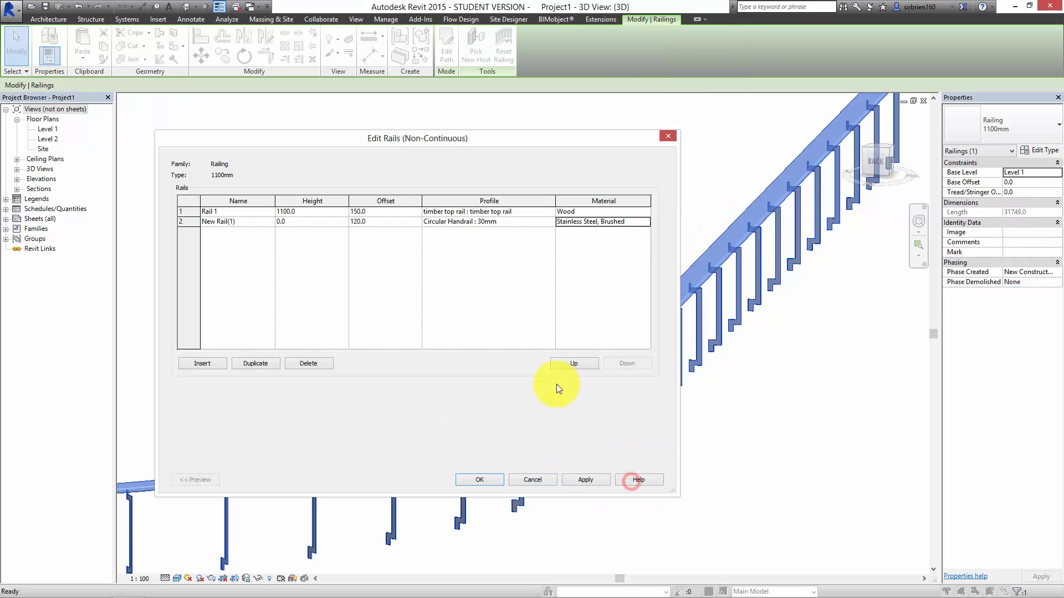
Set the new rail's height to 160, and accept the rail structure and type properties.
click(293, 223)
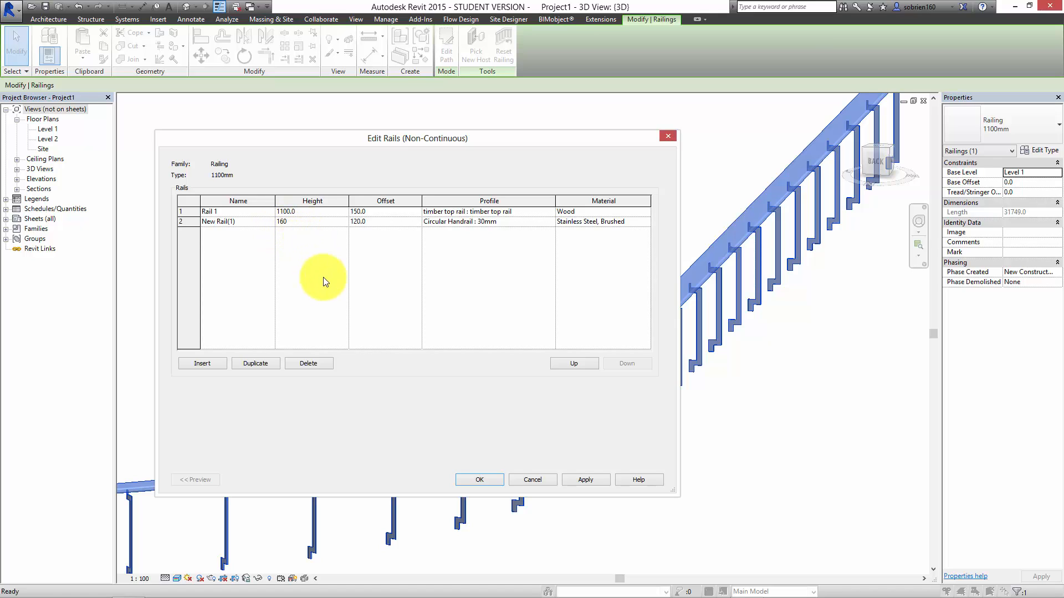
click(586, 481)
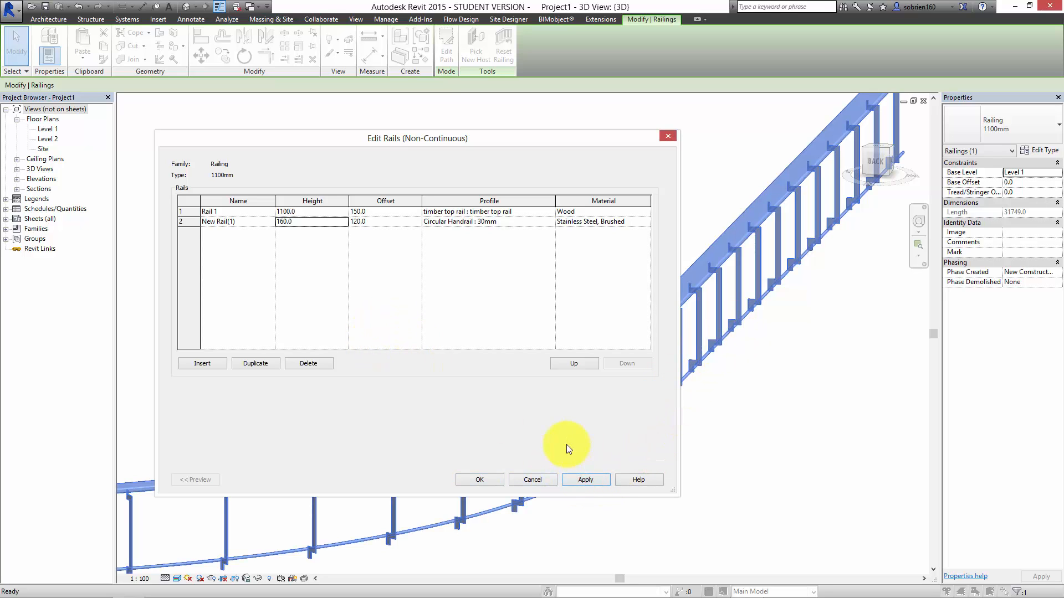
click(483, 479)
click(526, 480)
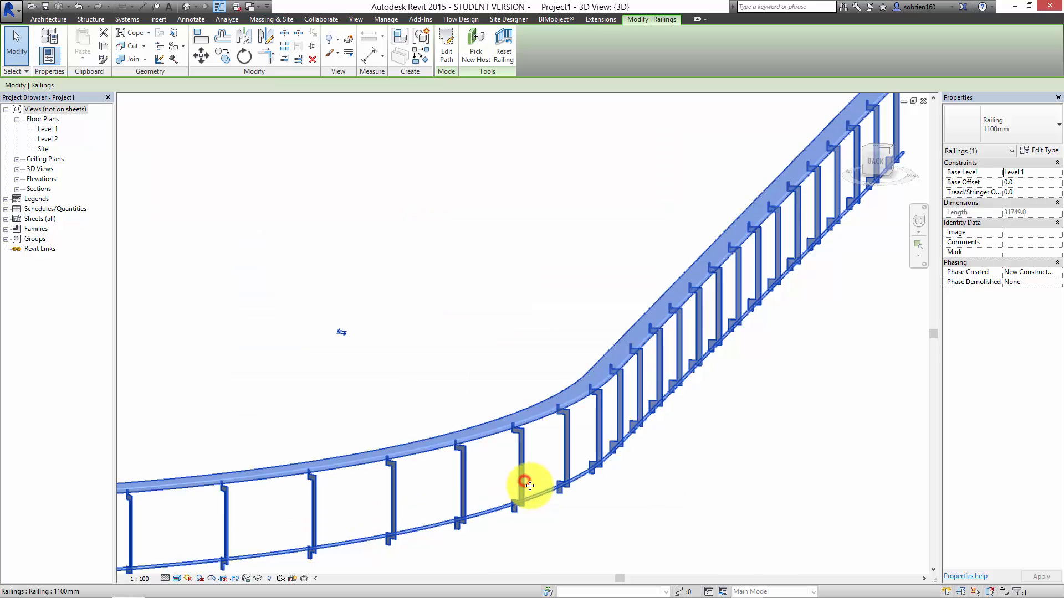
Examine how the lower steel rail meets the balusters in 3D, and review the railing type's baluster placement settings.
shift+middle_drag(554, 477, 669, 484)
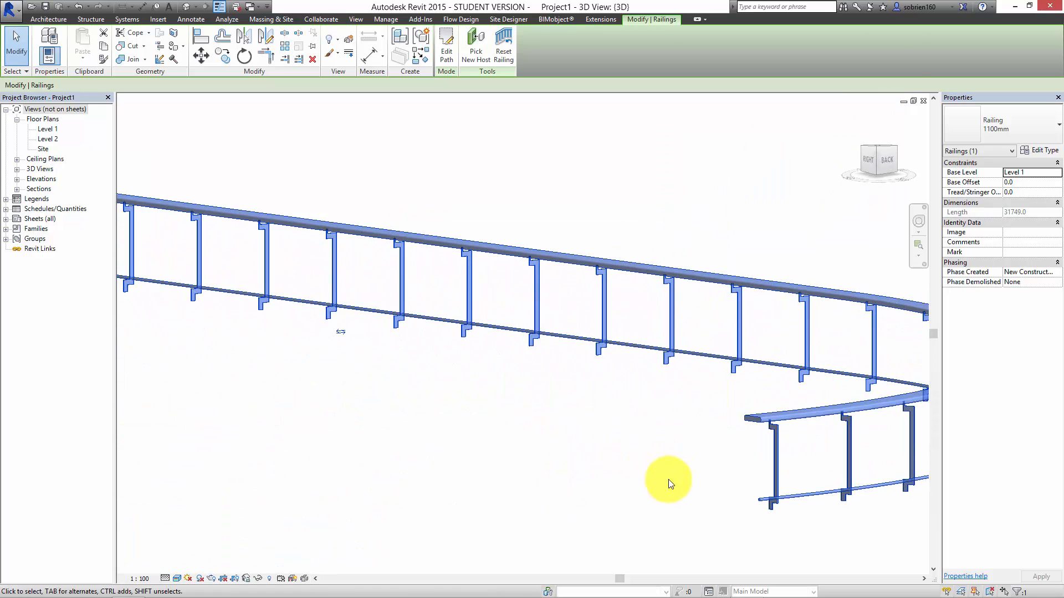
click(685, 483)
scroll(809, 522, up, 6)
shift+middle_drag(807, 527, 535, 321)
scroll(739, 524, down, 2)
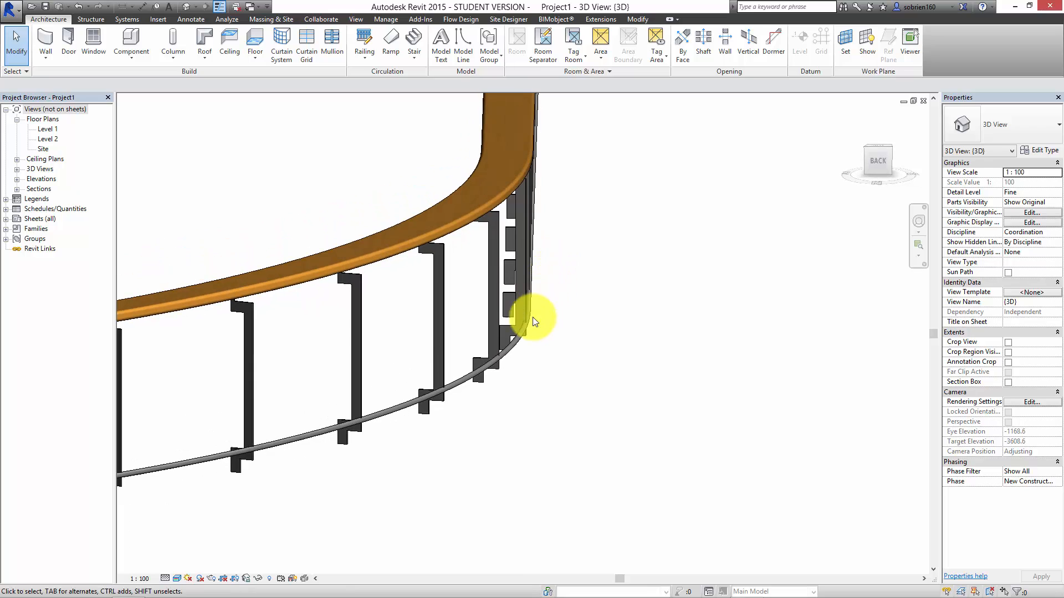
click(511, 337)
click(1043, 154)
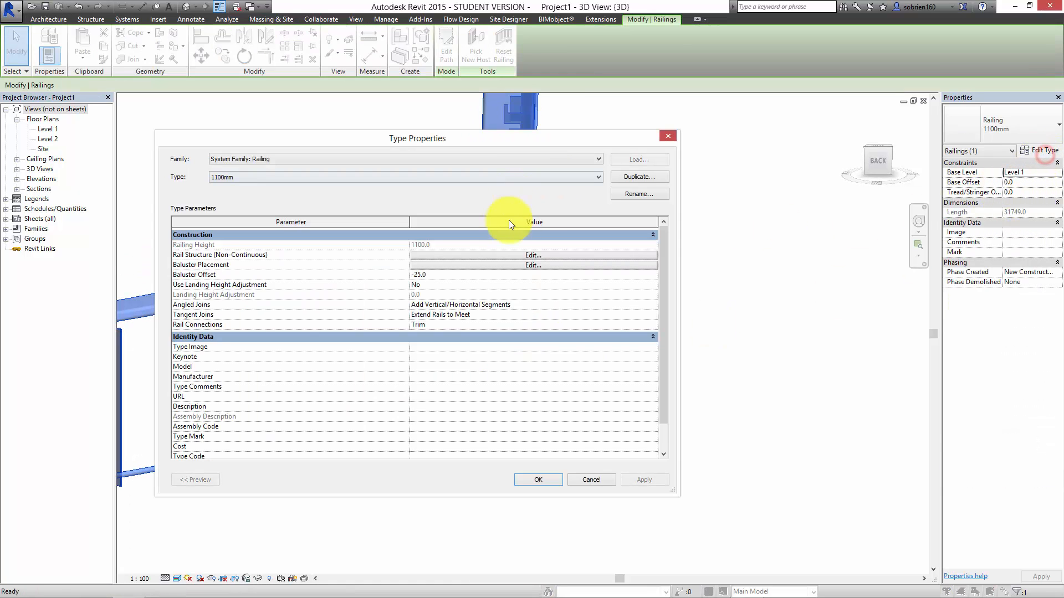
click(482, 265)
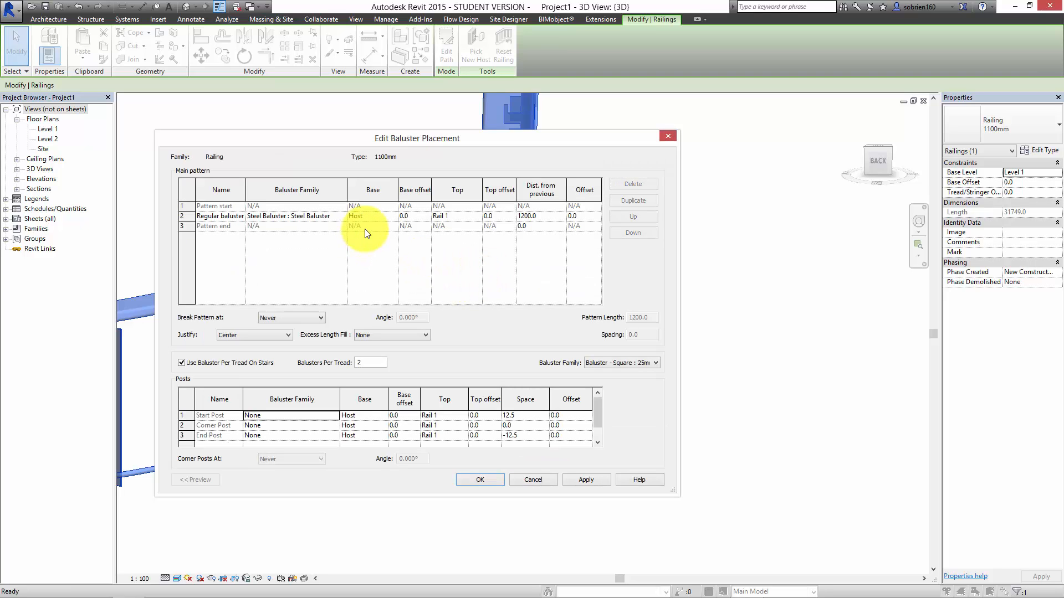
click(479, 479)
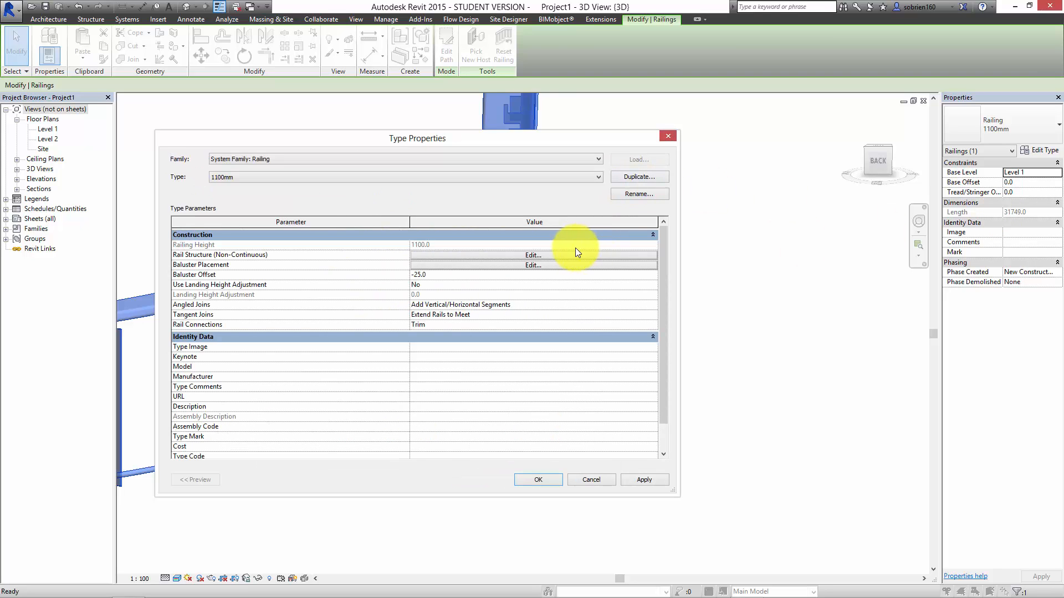
Set the lower steel rail's offset to 80 in the rail structure, and accept the edited rails.
click(524, 255)
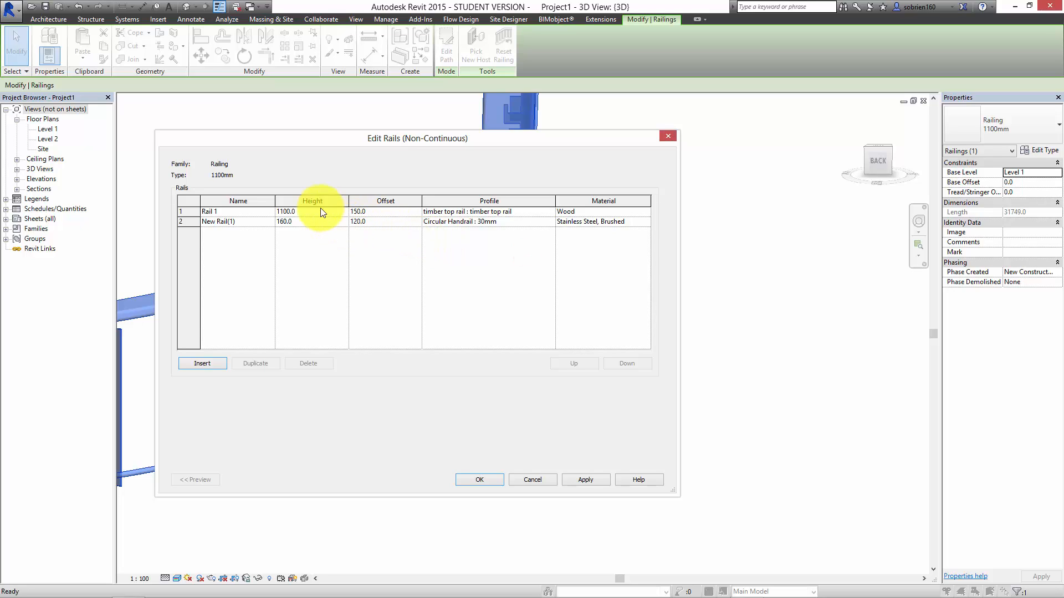
click(327, 222)
text(160.0)
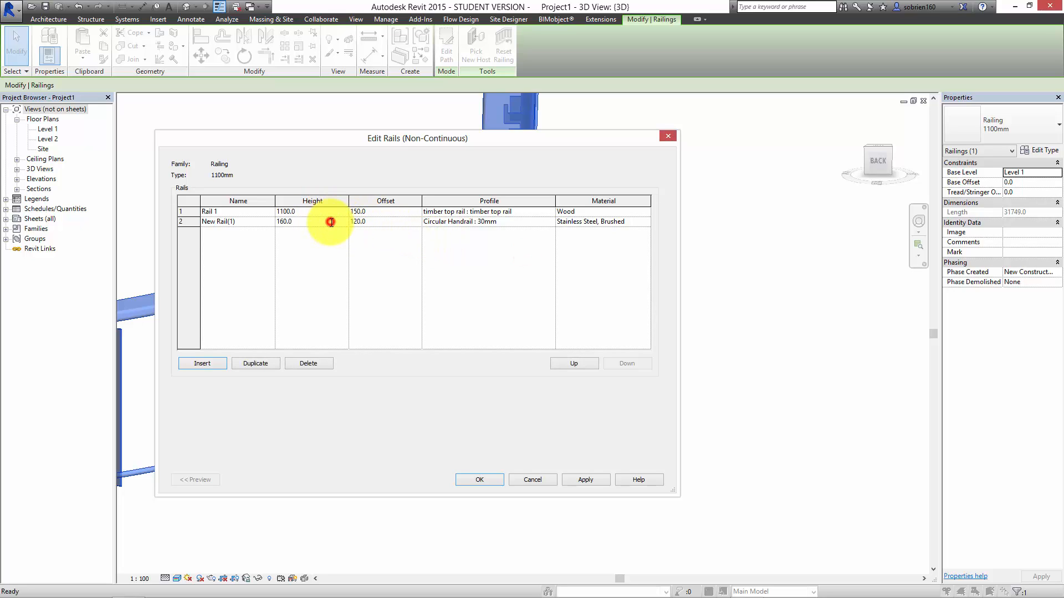
click(316, 226)
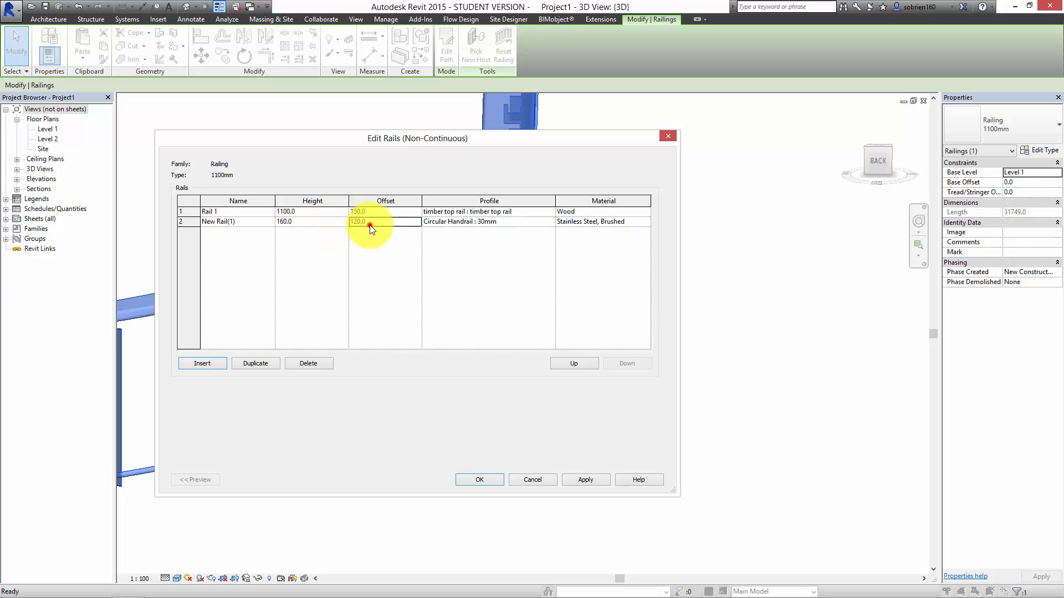
drag(370, 224, 338, 228)
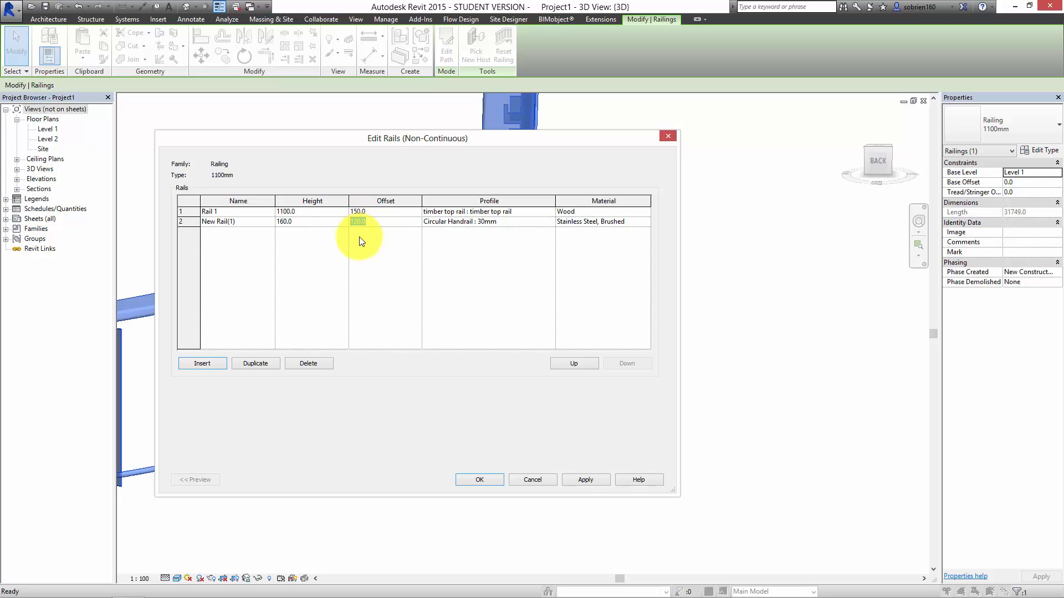
text(80)
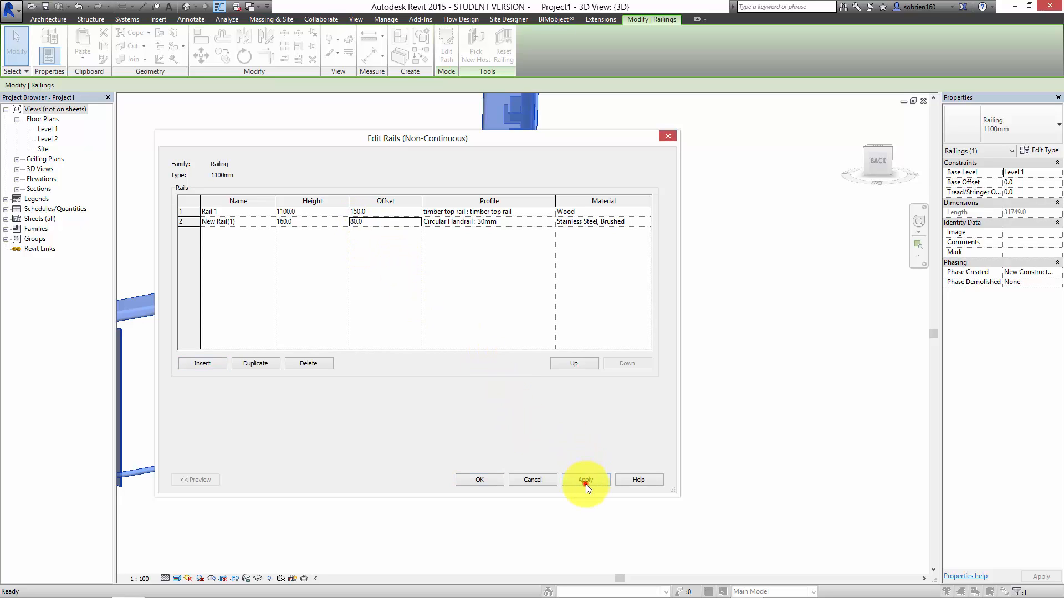
click(586, 481)
drag(507, 144, 831, 193)
click(815, 528)
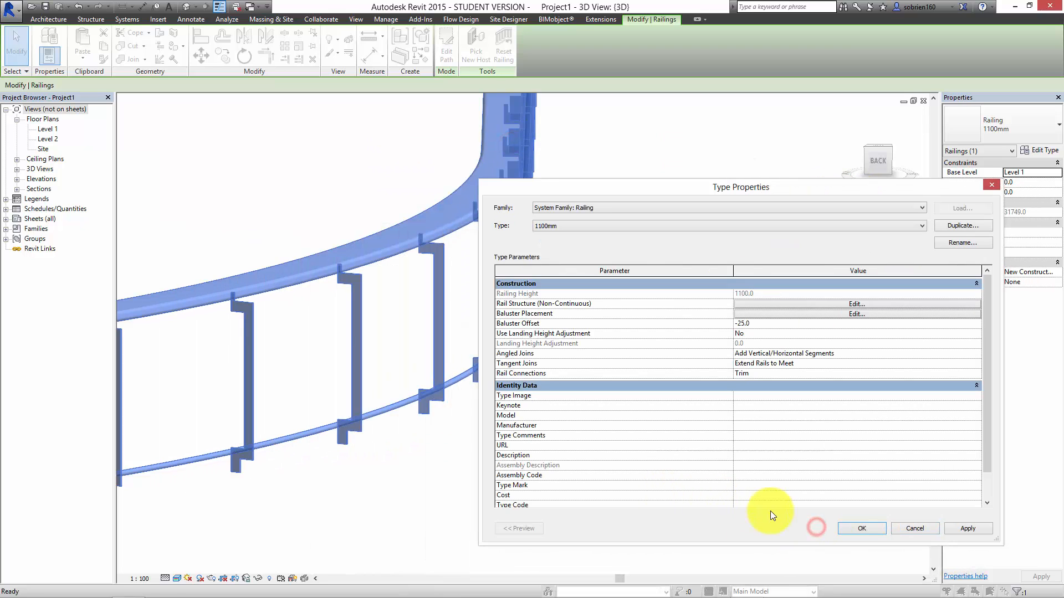
Accept the 1100mm railing type's properties and inspect where the lower rail meets the balusters.
click(863, 528)
click(706, 508)
middle_drag(494, 457, 542, 443)
scroll(499, 360, up, 5)
shift+middle_drag(500, 361, 506, 404)
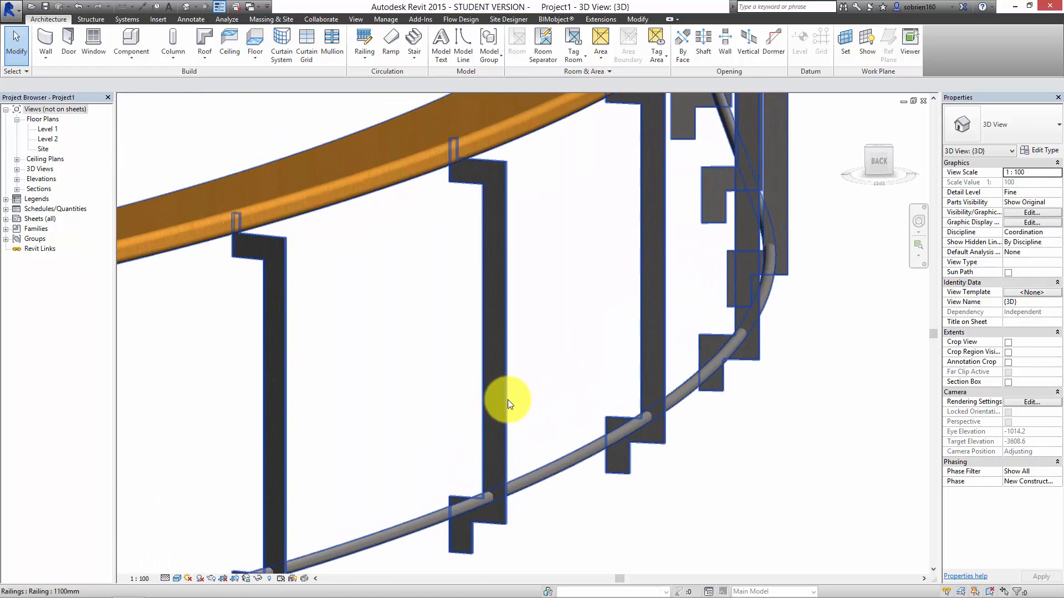
Set the offset of the lower circular handrail to 90 mm in the railing type's rail structure.
click(630, 437)
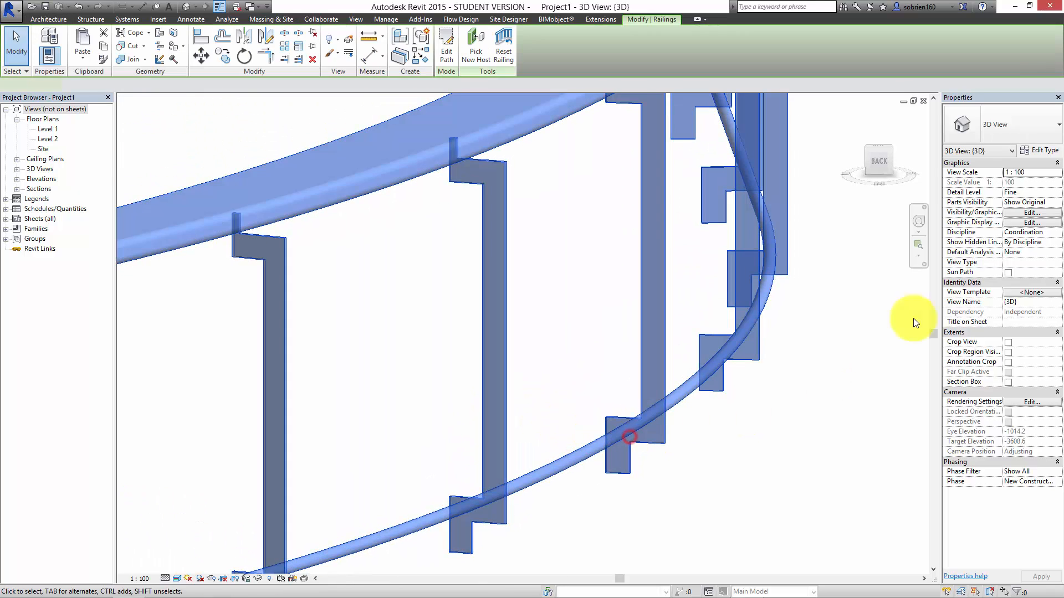
click(1033, 151)
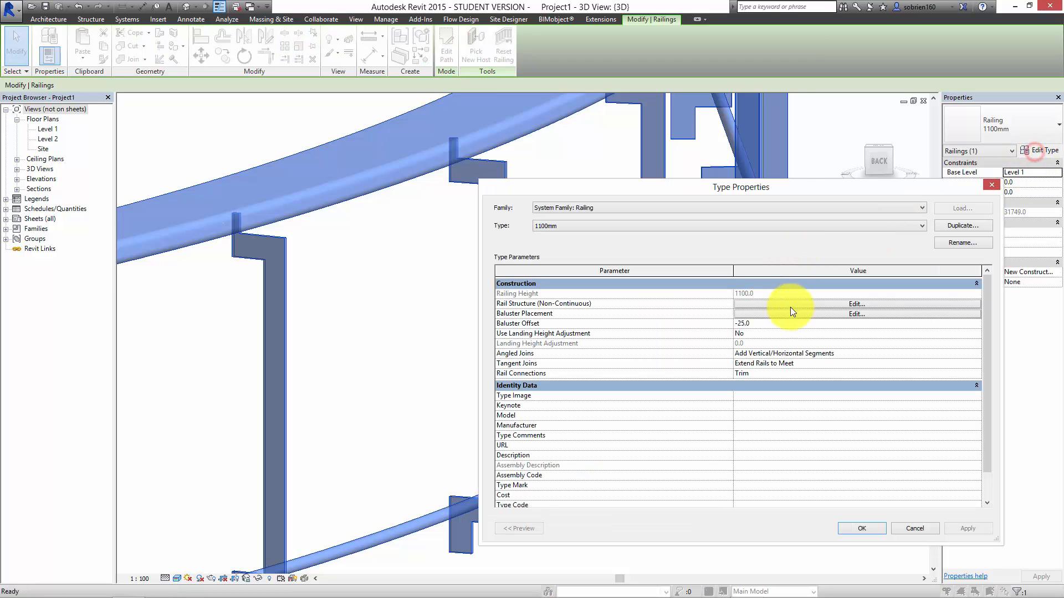
click(796, 304)
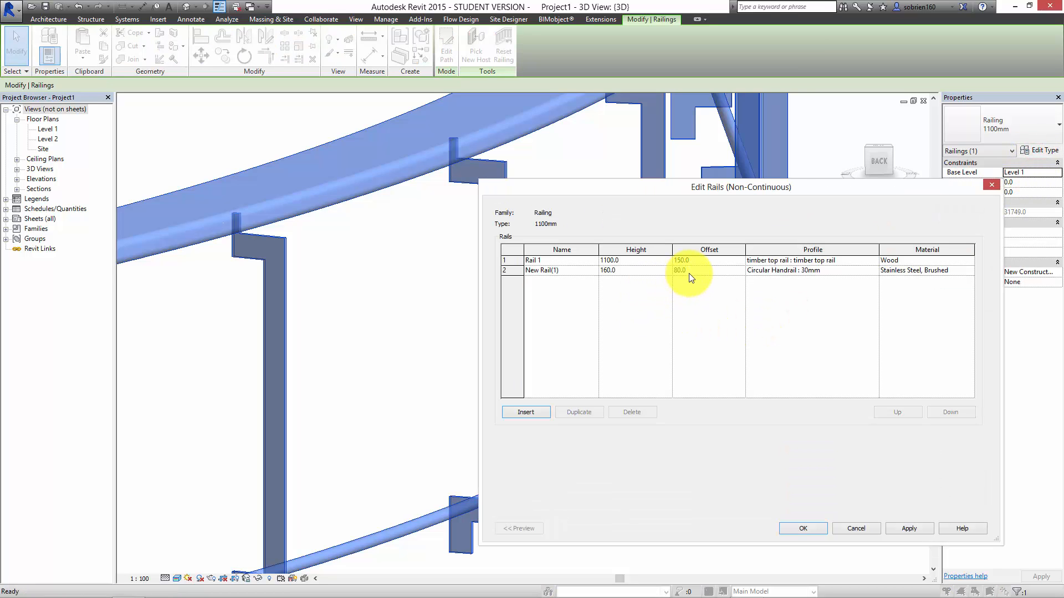
click(682, 271)
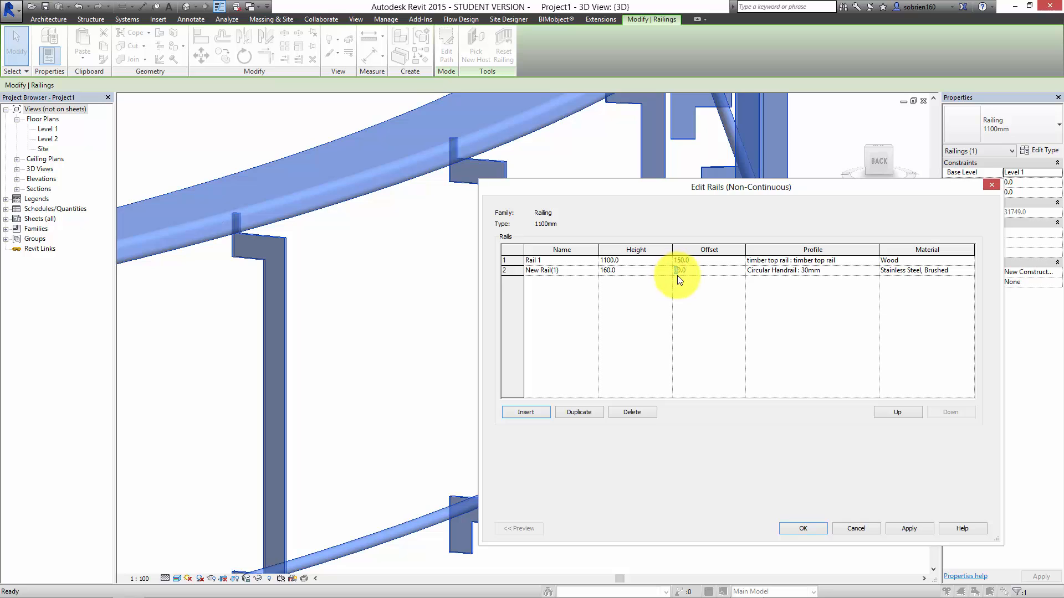
text(9)
click(910, 528)
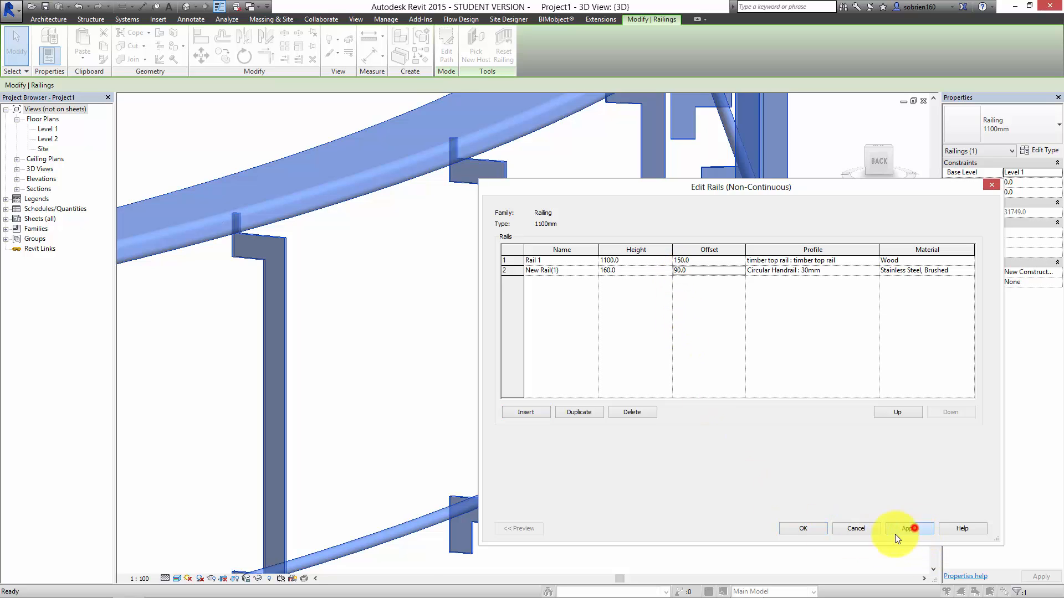
click(797, 529)
click(849, 528)
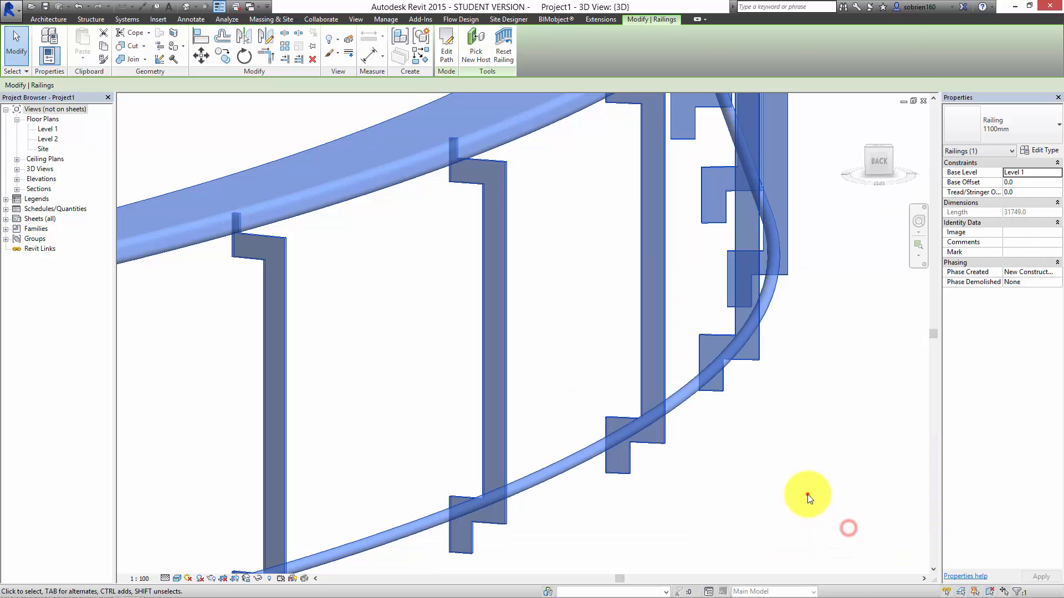
click(807, 494)
Examine the lower rail's position against the baluster brackets along the curved and straight parts of the railing.
scroll(741, 349, up, 3)
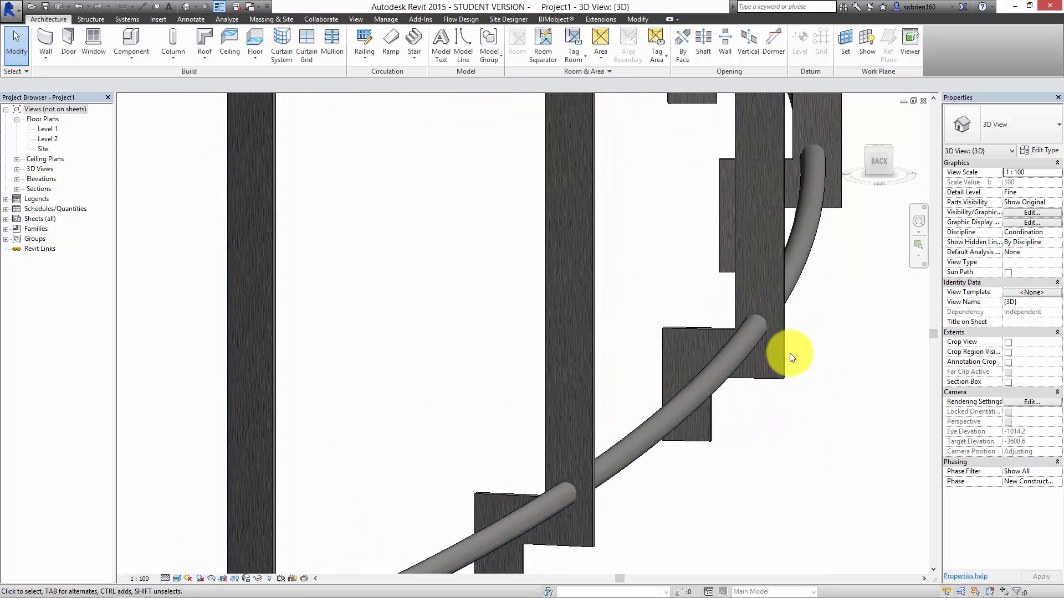
scroll(791, 358, down, 3)
middle_drag(803, 367, 720, 435)
scroll(733, 281, up, 1)
scroll(717, 321, down, 2)
scroll(717, 321, down, 2)
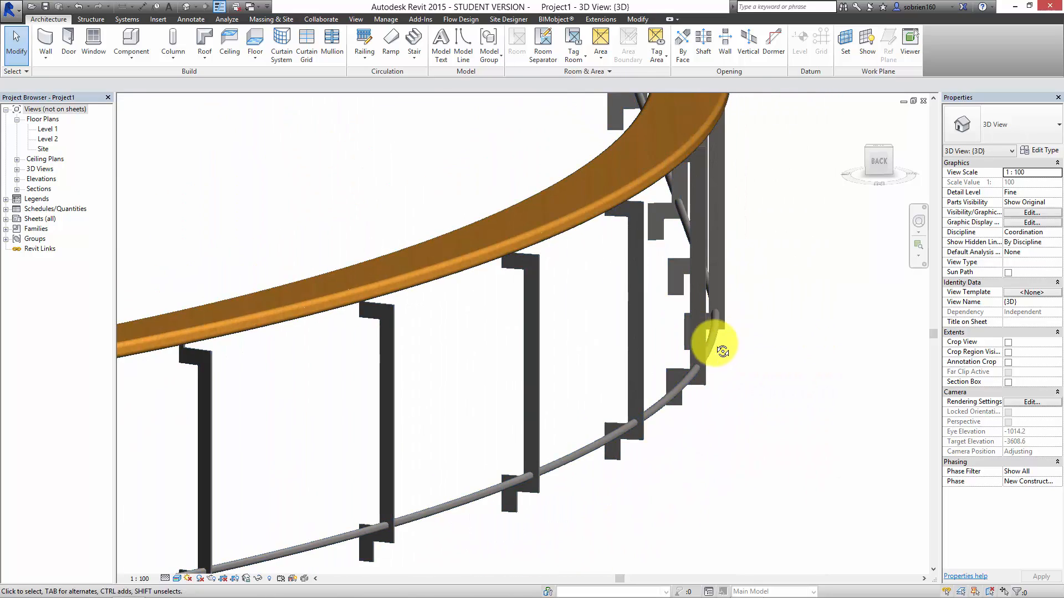
shift+middle_drag(713, 344, 641, 377)
scroll(640, 377, down, 2)
Duplicate the lower circular handrail to make seven rails and set their heights from 160 to 760 mm in 100 mm increments.
click(560, 339)
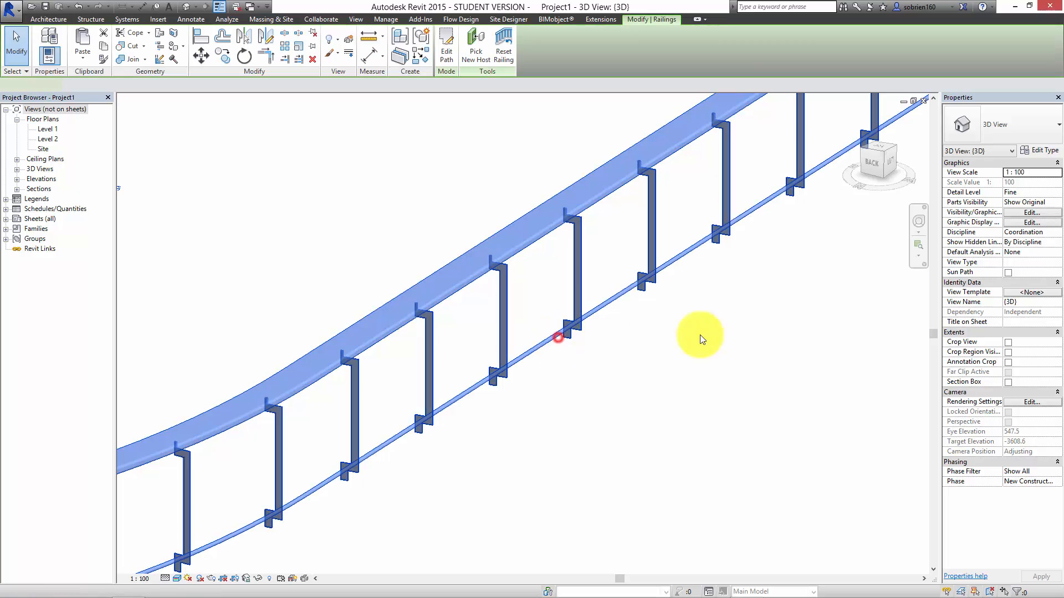
click(1036, 152)
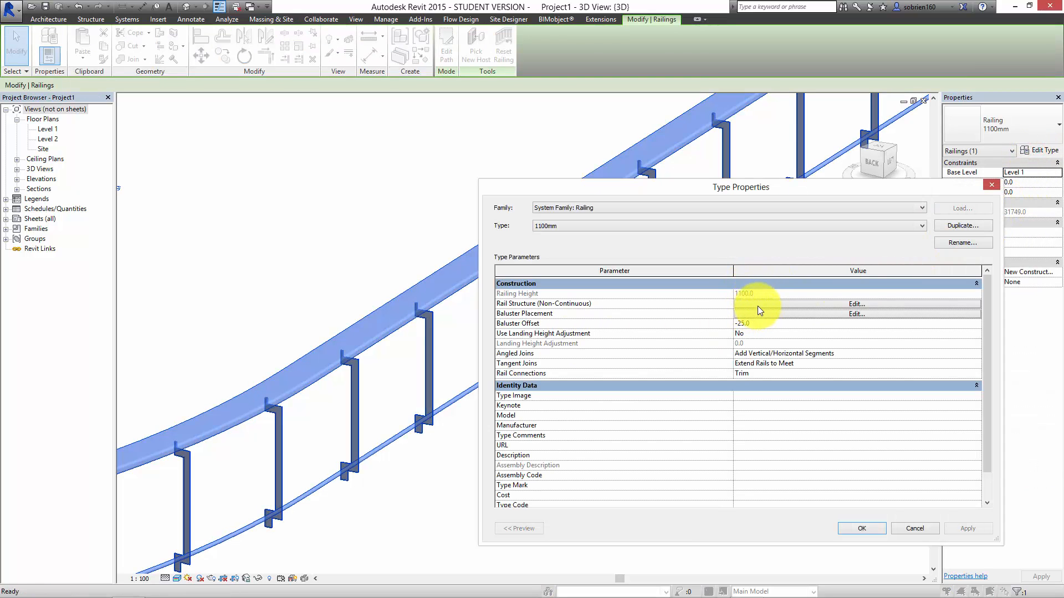
click(757, 305)
click(564, 271)
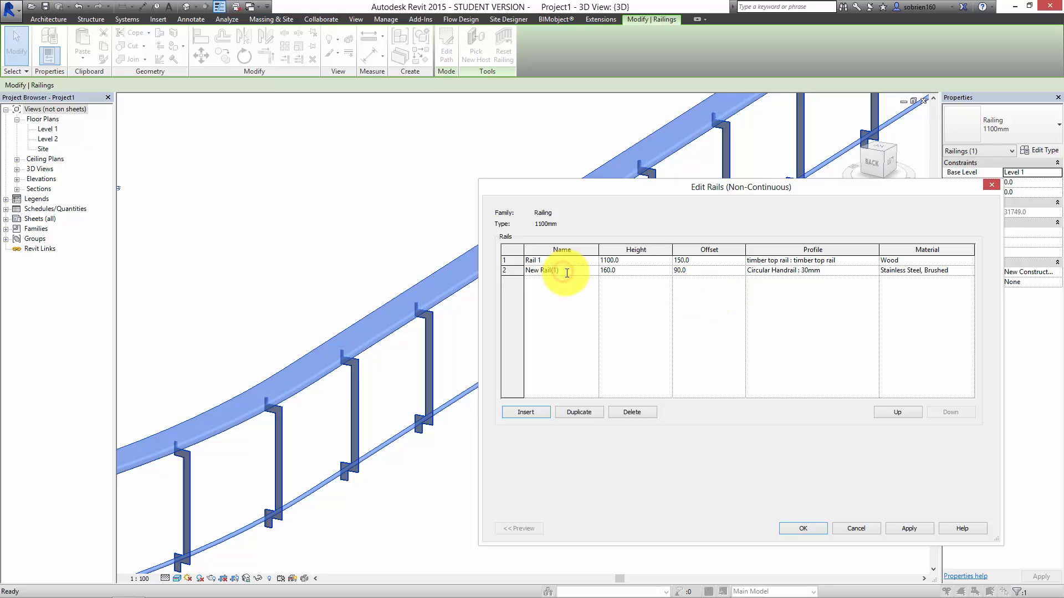
click(584, 414)
click(583, 414)
click(583, 413)
click(597, 410)
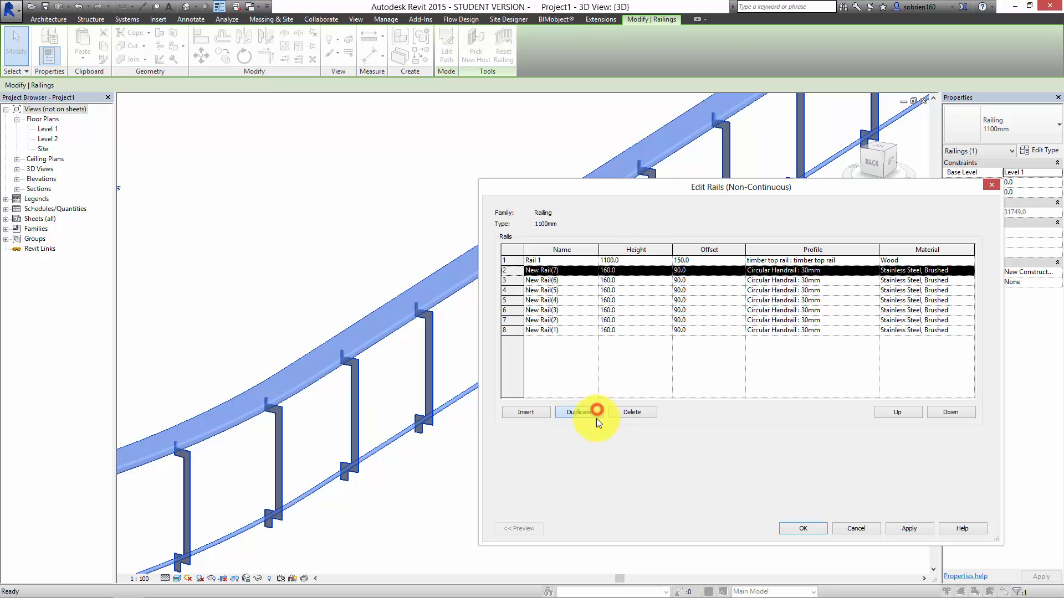
click(633, 322)
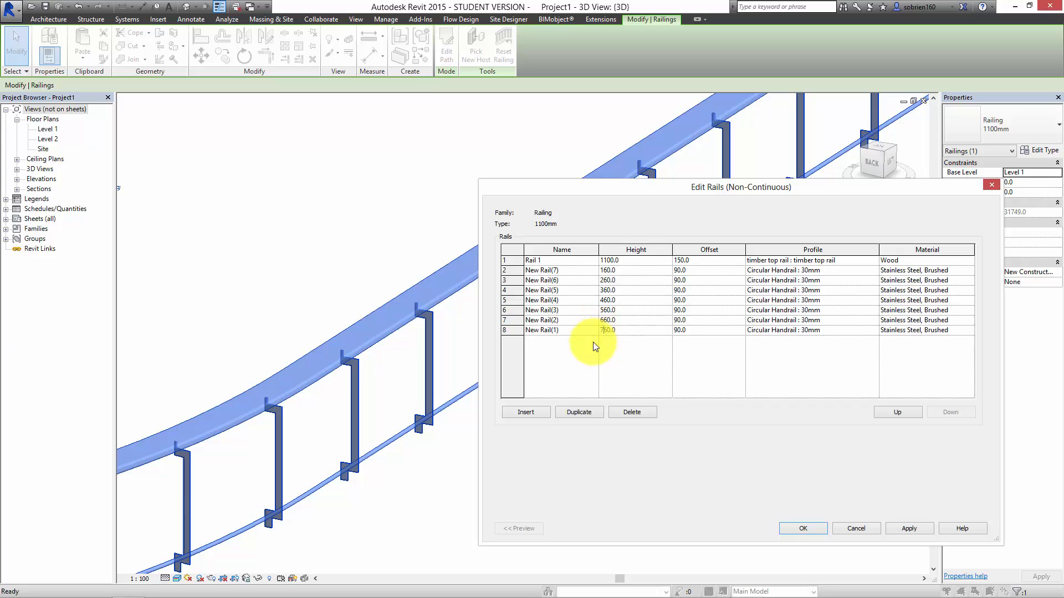
Duplicate the 760 mm rail twice more, set the last two rails' heights to 860 and 960 mm, and accept the railing type changes.
click(578, 417)
click(577, 417)
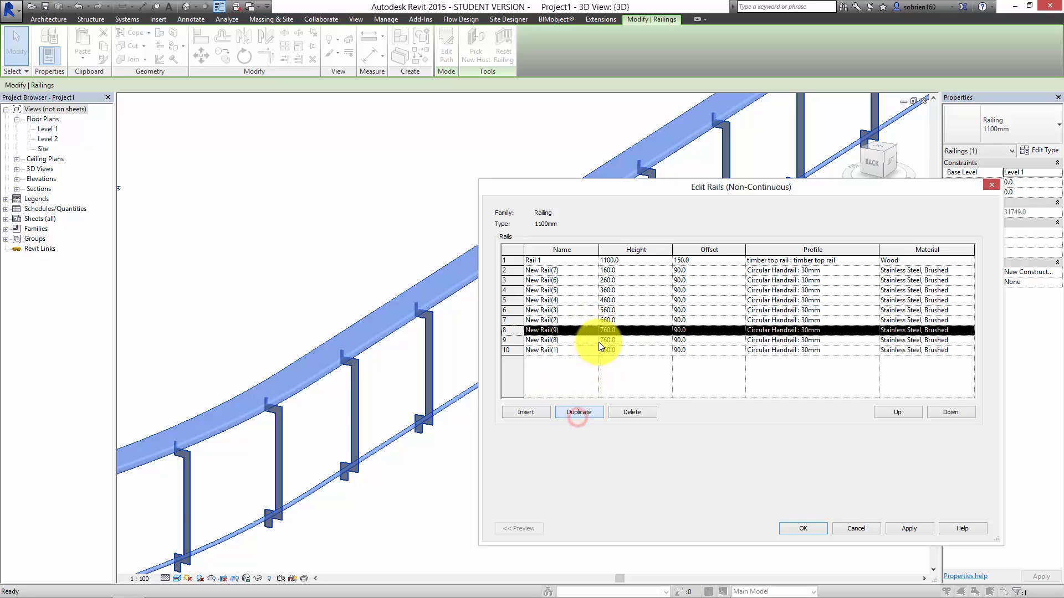
click(601, 340)
drag(603, 340, 597, 340)
text(8)
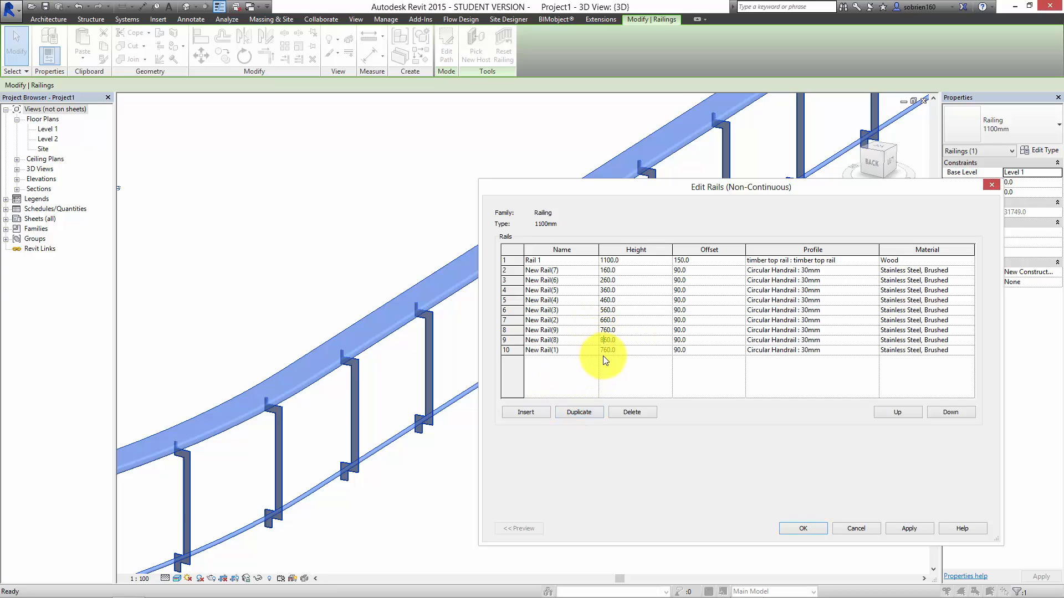
click(605, 351)
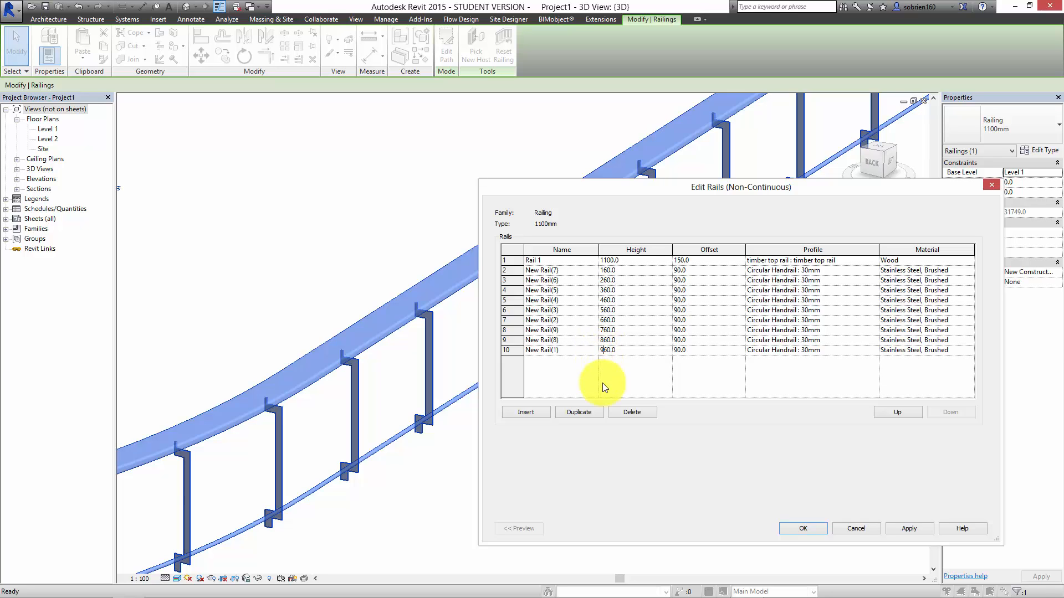
click(826, 531)
click(850, 531)
click(770, 462)
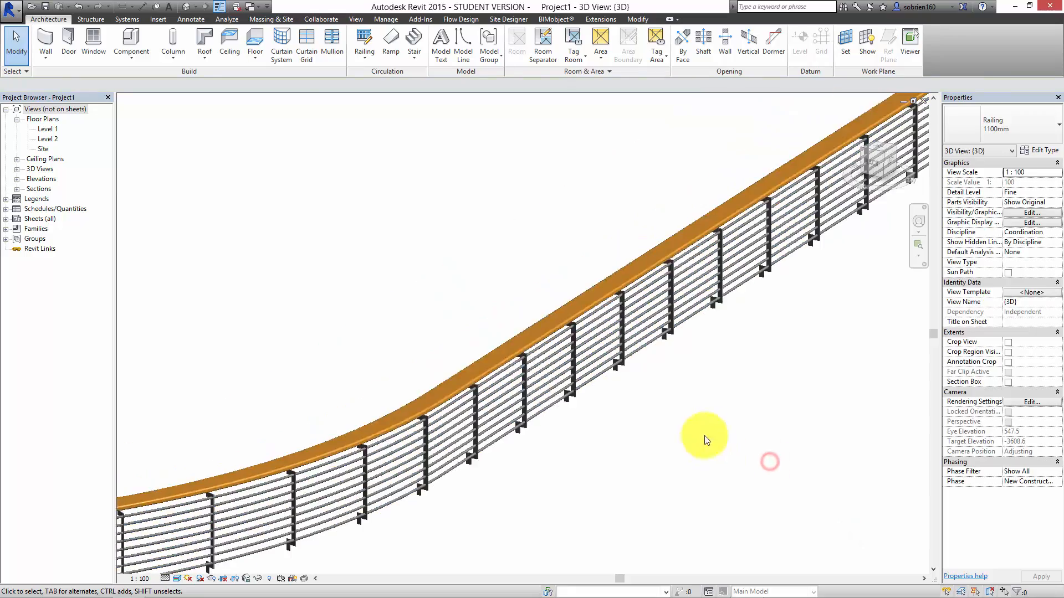
Start a stair by sketch and draw a straight first run 2800 mm long in the open space beside the curved railing.
shift+middle_drag(704, 440, 553, 439)
click(687, 352)
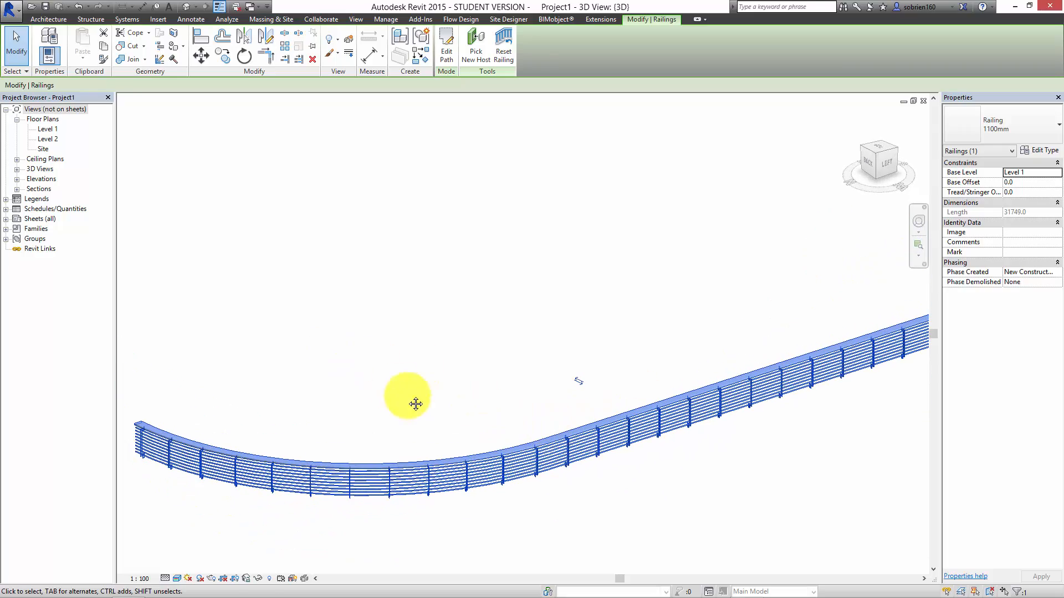
middle_drag(415, 403, 494, 418)
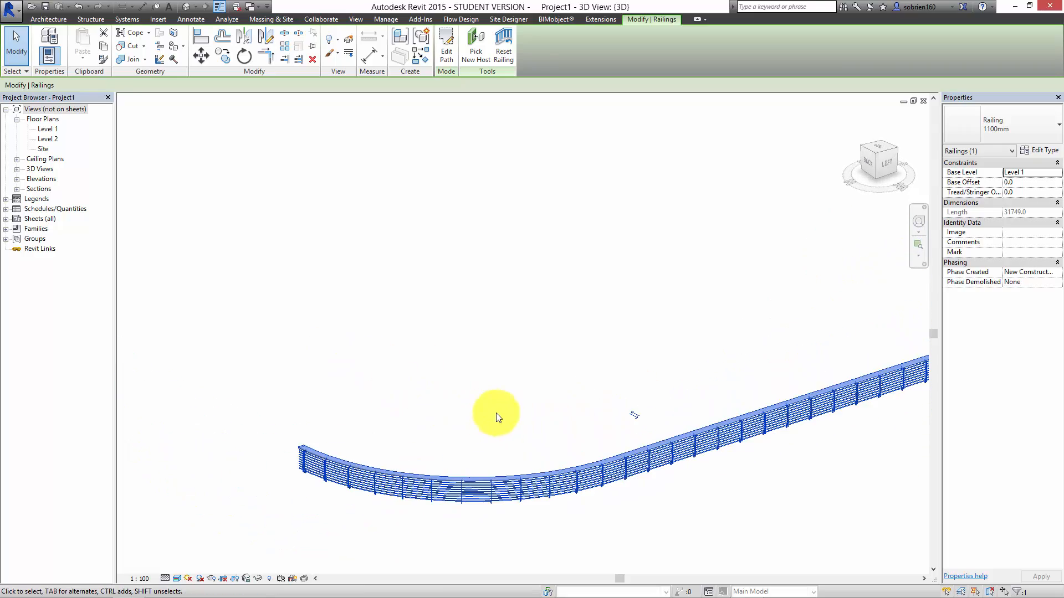
click(56, 18)
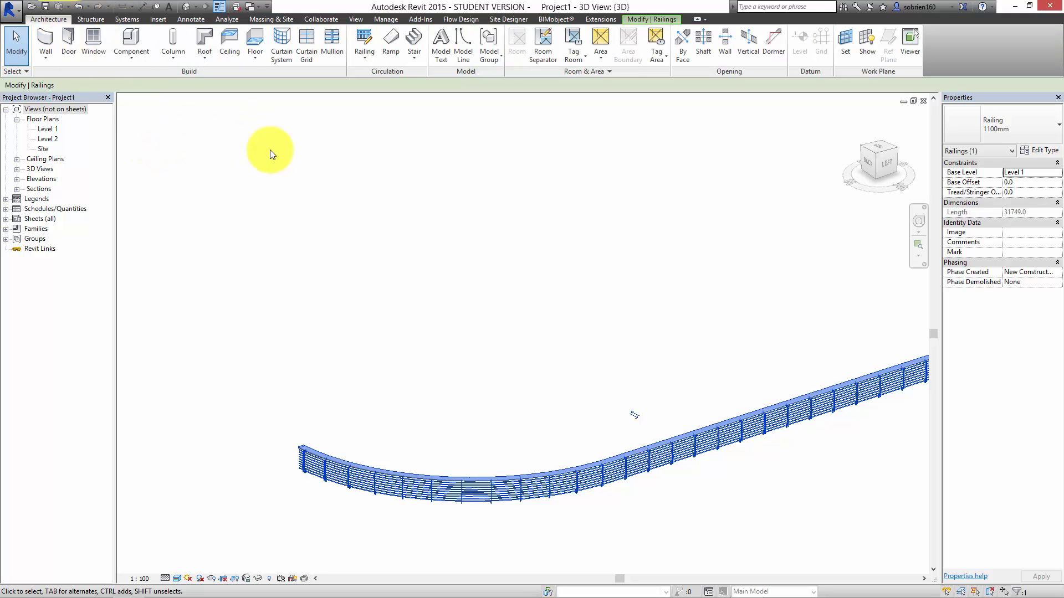
click(407, 60)
click(419, 105)
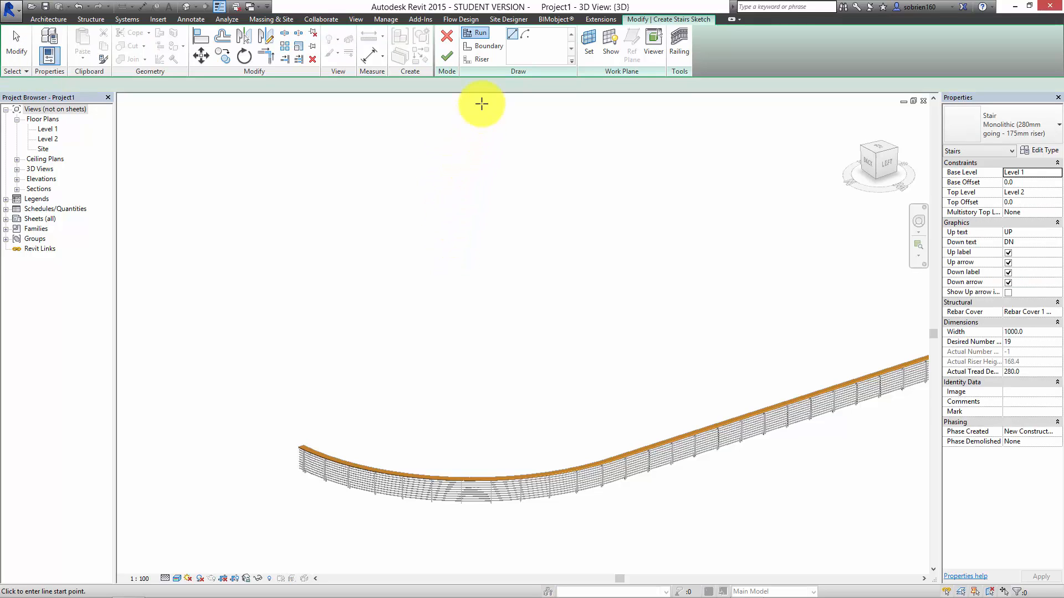
click(479, 41)
click(366, 343)
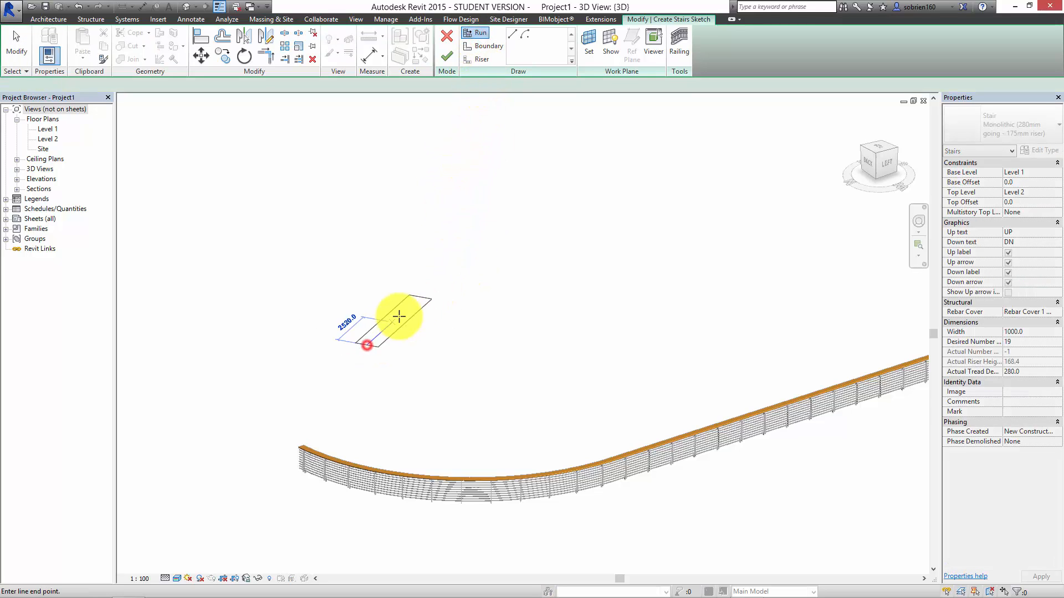
click(427, 331)
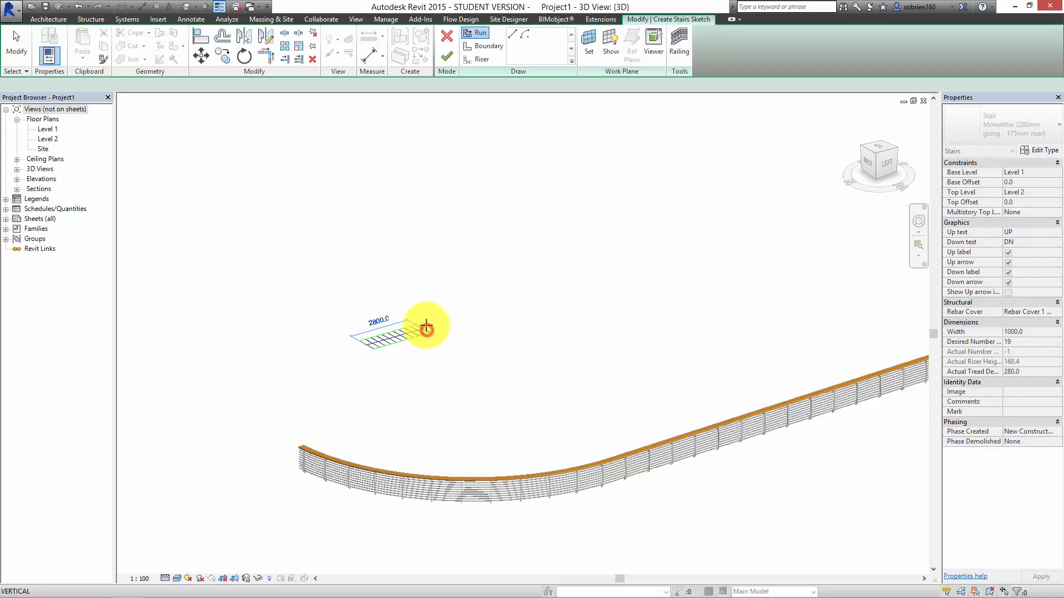
Sketch a second run angled off the end of the first with the remaining risers, and finish the stair.
click(441, 303)
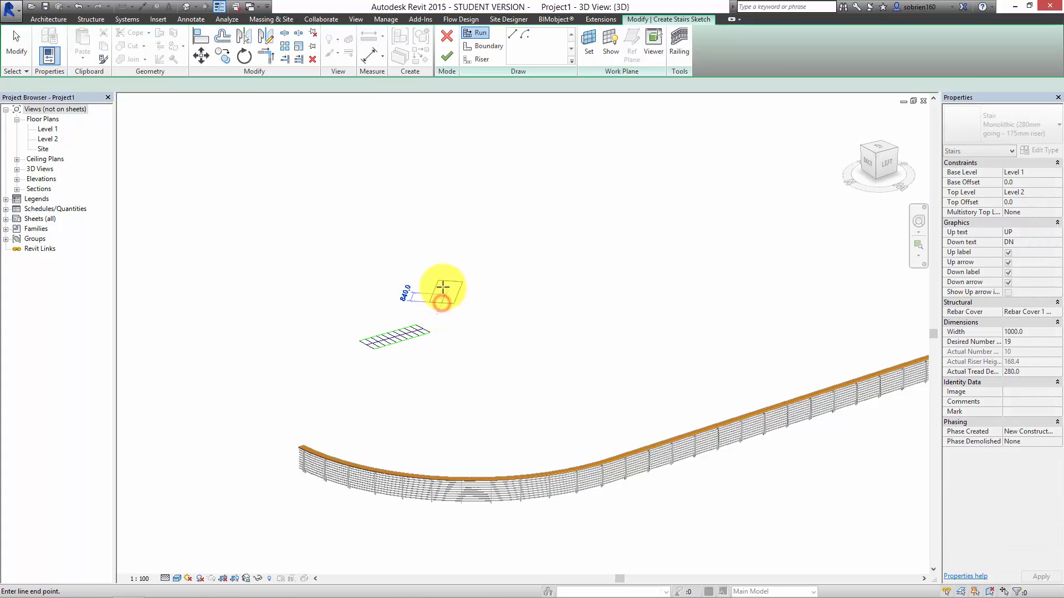
click(445, 271)
key(Escape)
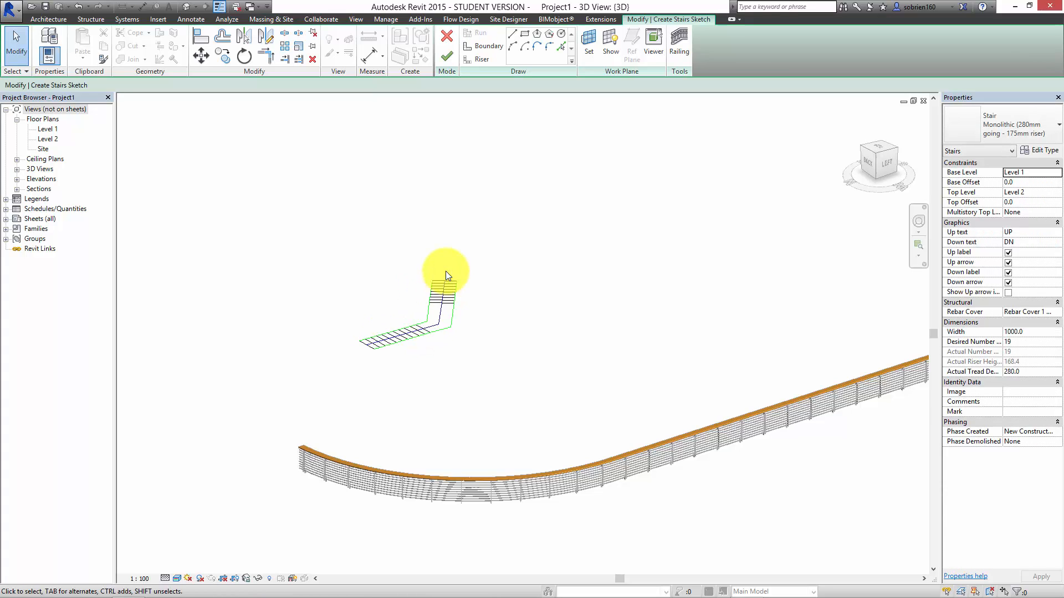
click(445, 58)
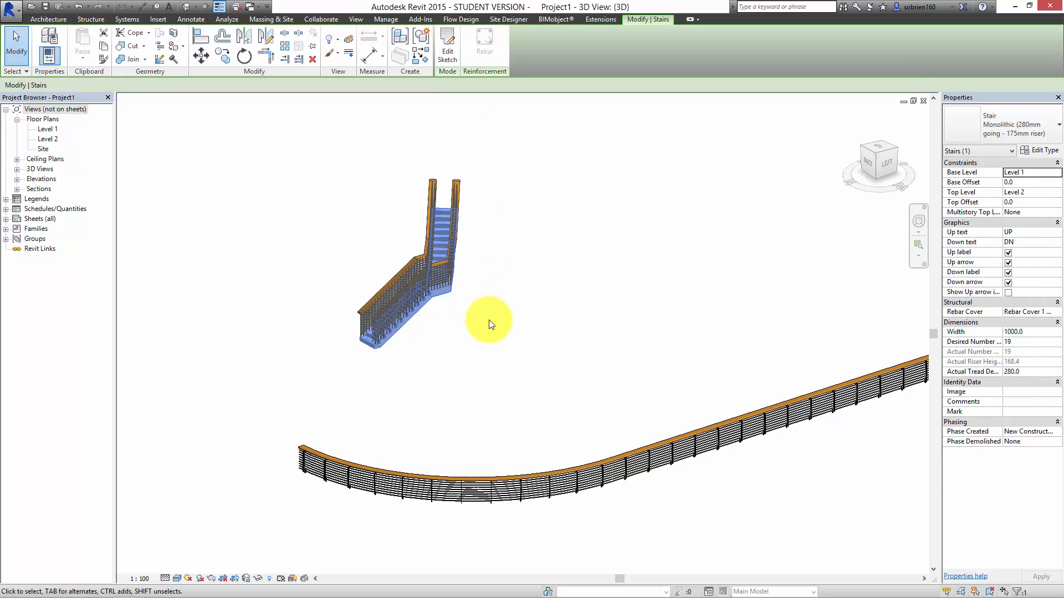
Examine the new stair and the balusters of its railings from several directions.
scroll(417, 356, up, 4)
shift+middle_drag(476, 334, 536, 331)
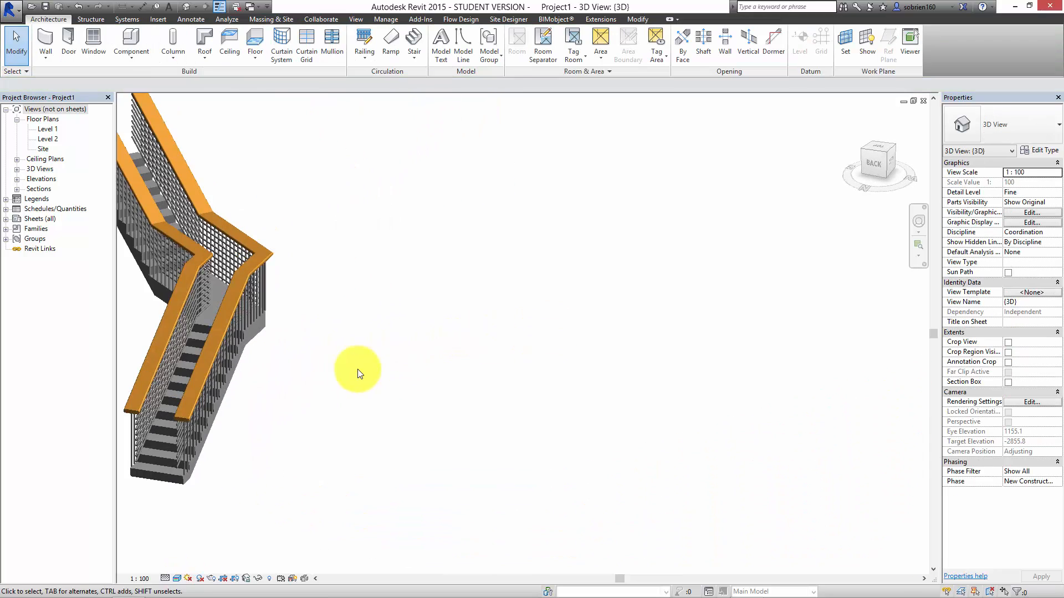
middle_drag(152, 429, 564, 453)
scroll(606, 367, down, 3)
shift+middle_drag(613, 364, 459, 360)
scroll(460, 360, down, 4)
shift+middle_drag(613, 373, 482, 243)
Turn off Use Baluster Per Tread On Stairs in the stair railing type's baluster placement and accept the change.
click(460, 290)
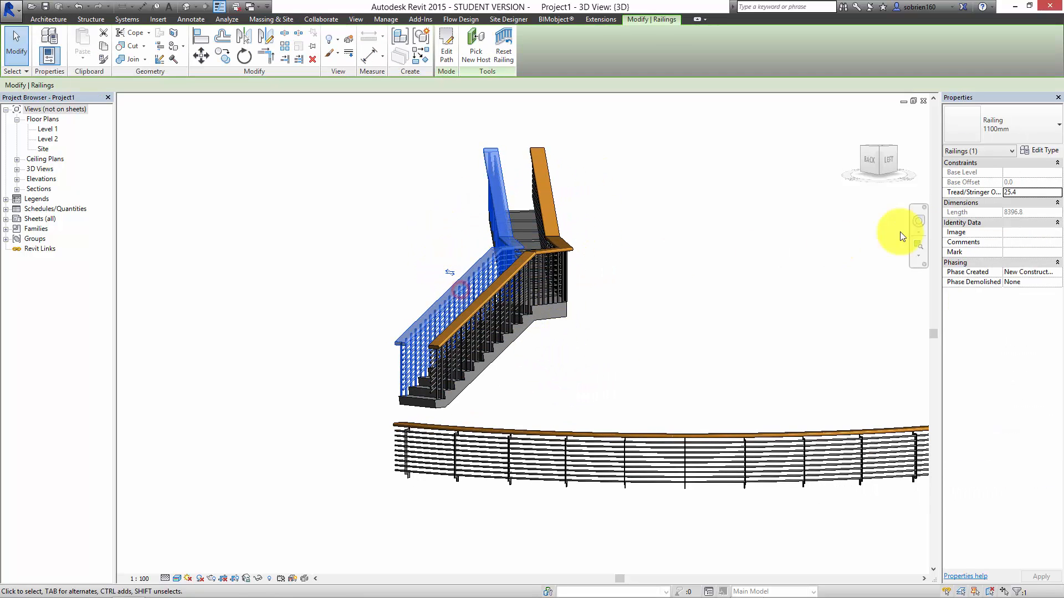
click(1044, 151)
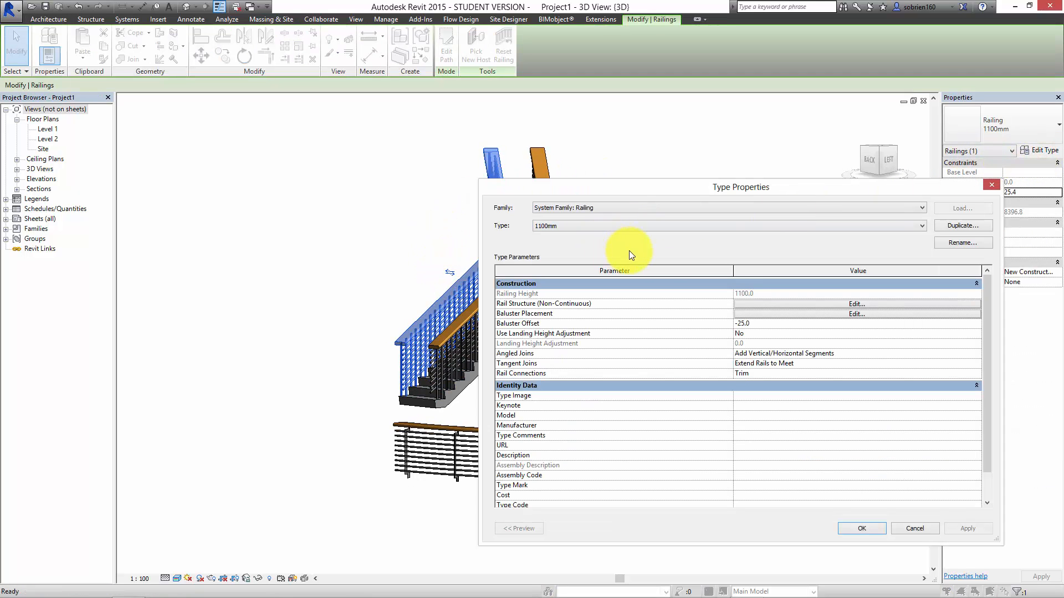
click(764, 314)
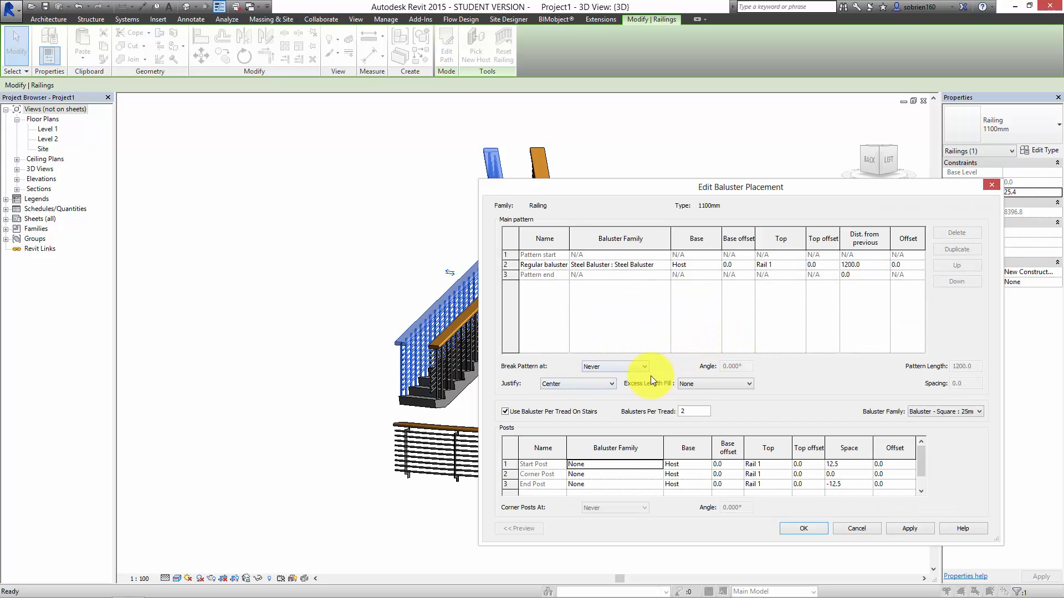
click(521, 411)
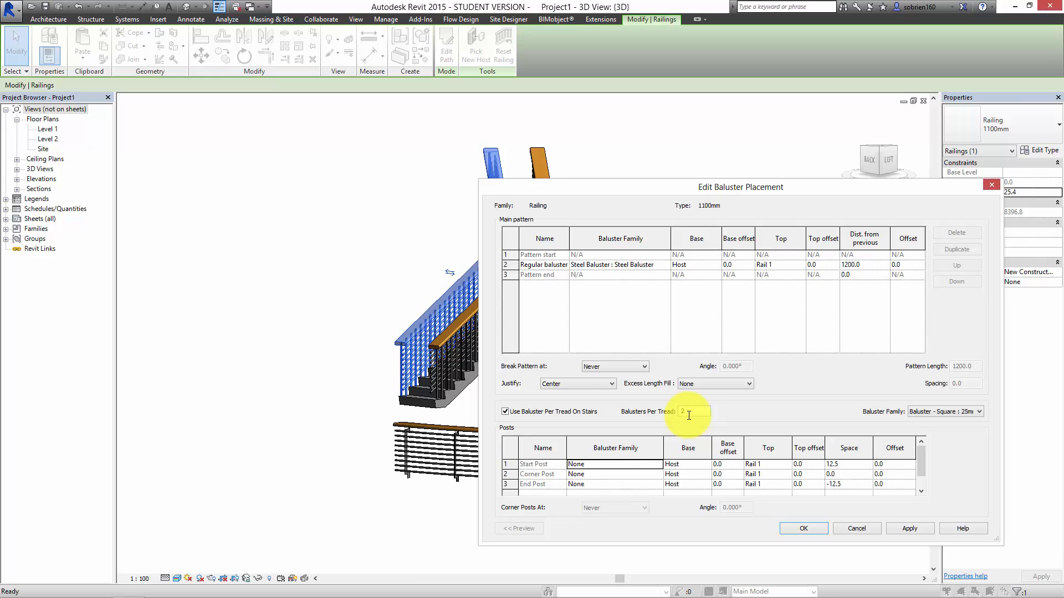
click(505, 412)
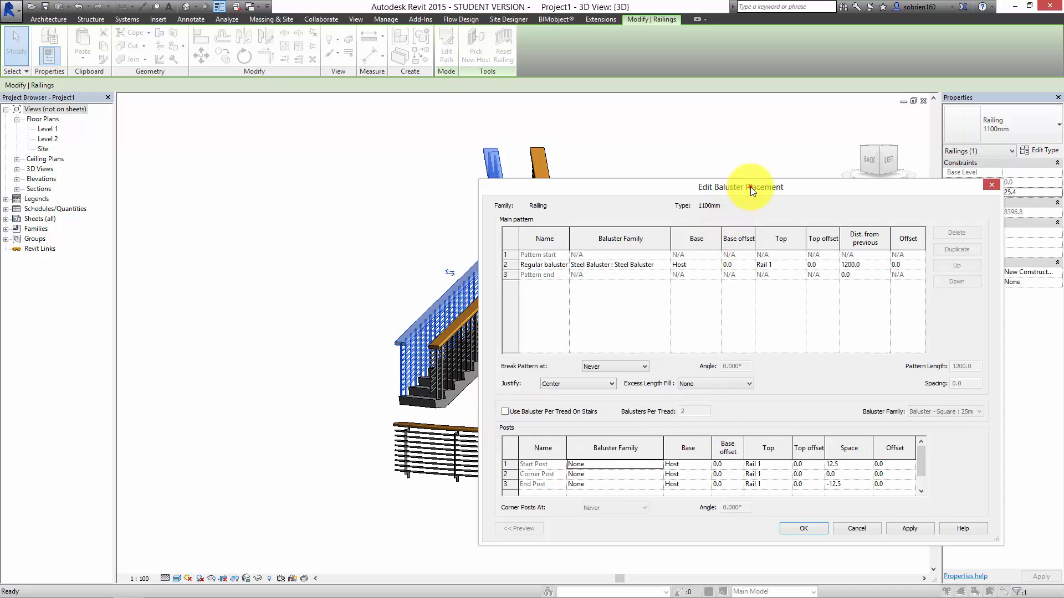
drag(750, 187, 777, 153)
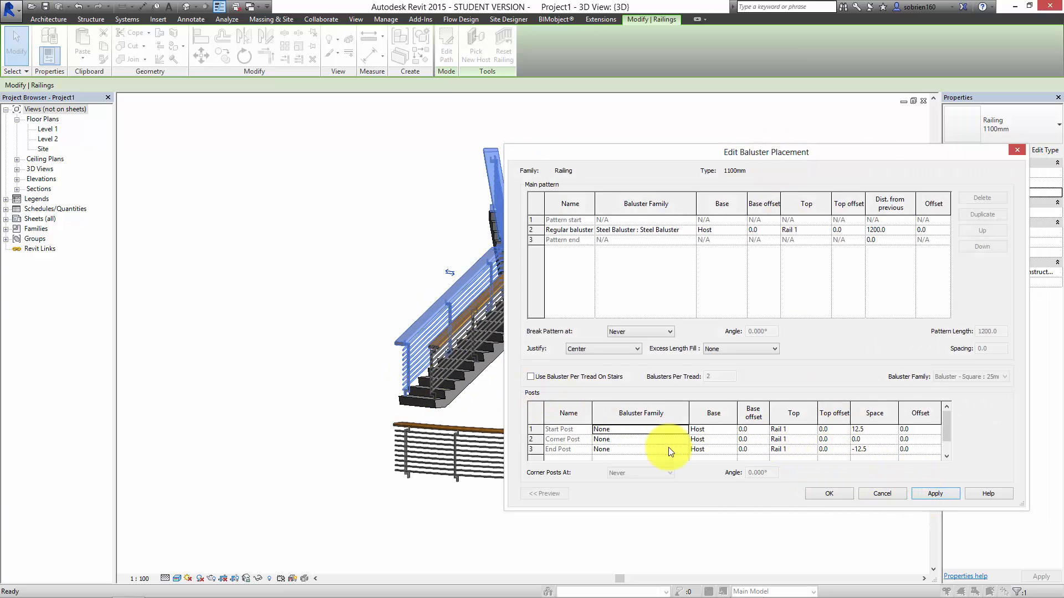
click(838, 493)
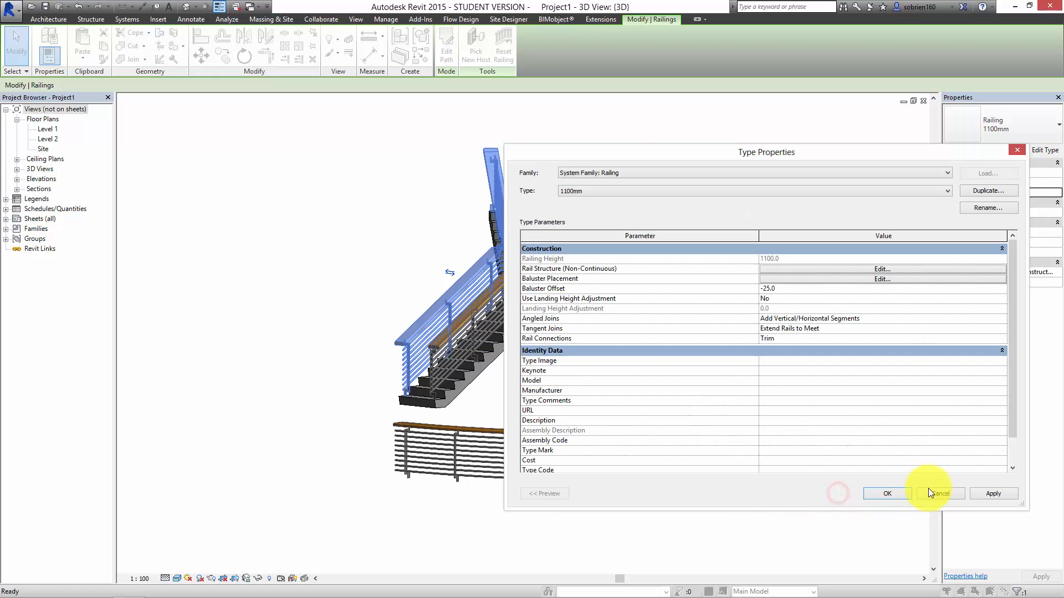
Confirm the railing type changes and examine the baluster spacing along the stair's railings.
click(902, 493)
click(599, 394)
scroll(511, 404, up, 4)
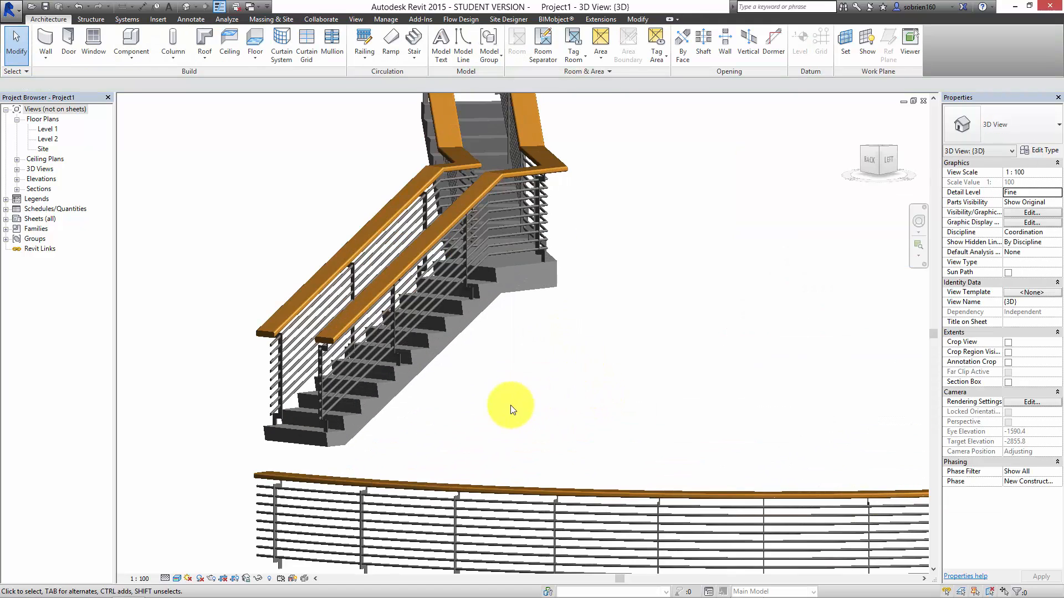
scroll(563, 394, up, 4)
scroll(327, 318, up, 4)
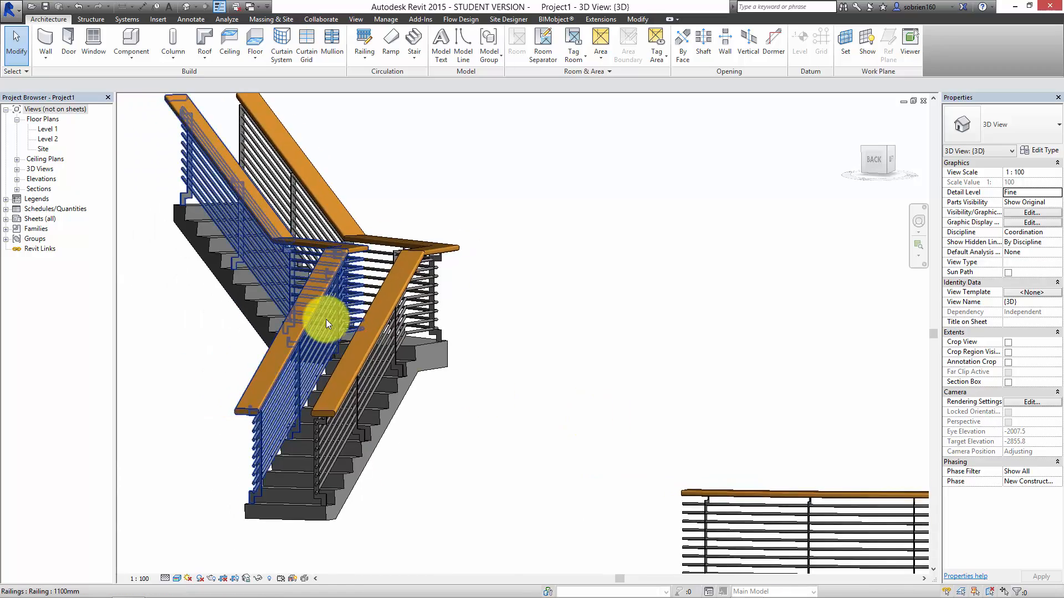
scroll(344, 313, down, 5)
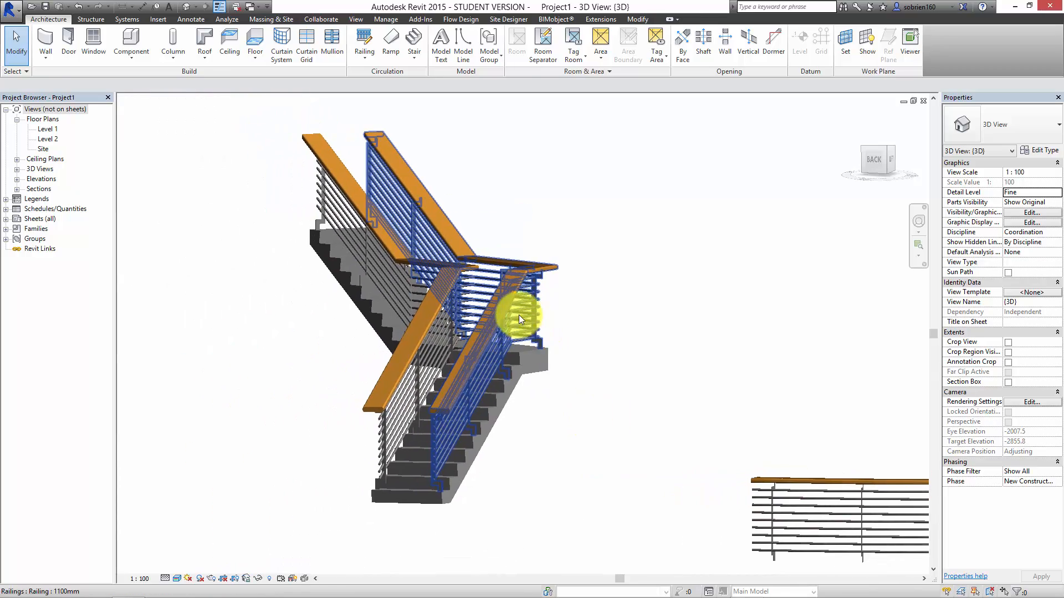
Flip the railing direction of both railings on the angled stair and check them from several directions.
click(519, 319)
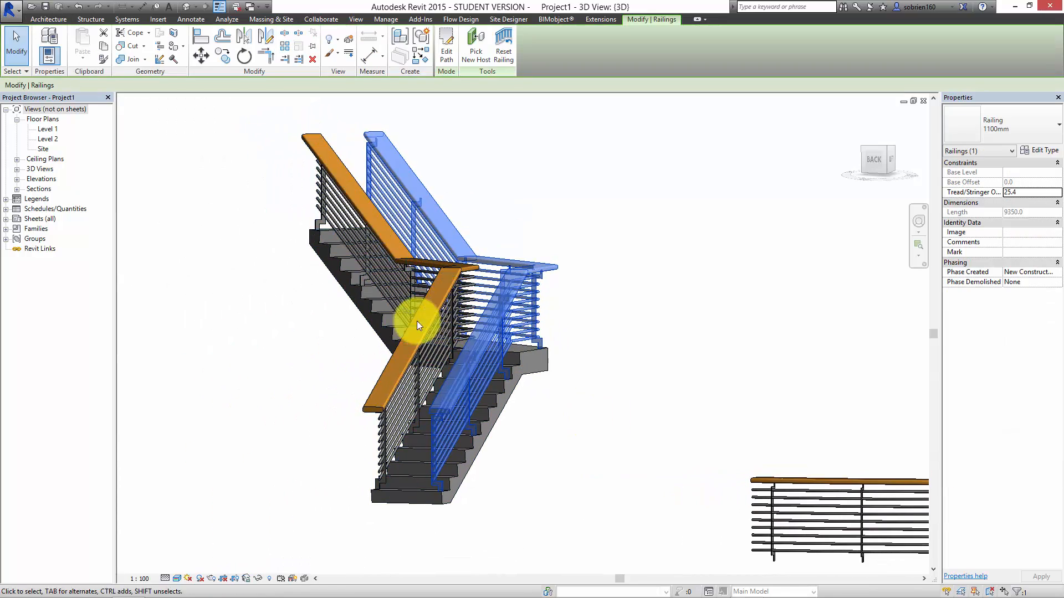
mouse_move(440, 333)
shift+middle_down()
mouse_move(392, 357)
mouse_move(468, 373)
mouse_move(482, 423)
mouse_move(486, 377)
mouse_move(392, 380)
mouse_move(356, 423)
mouse_move(388, 433)
mouse_move(453, 320)
shift+middle_up()
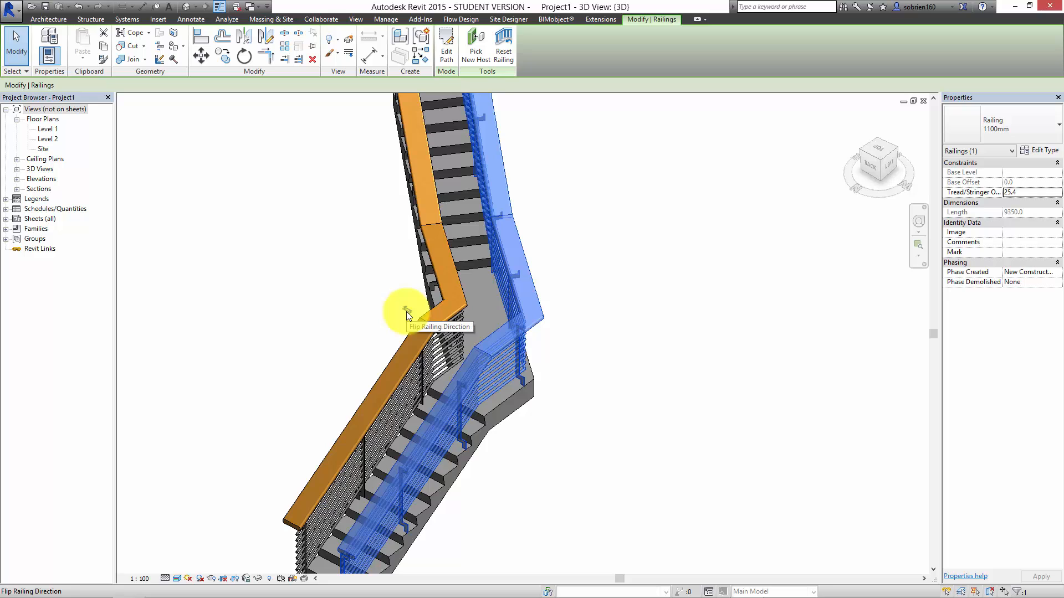
click(407, 311)
click(464, 307)
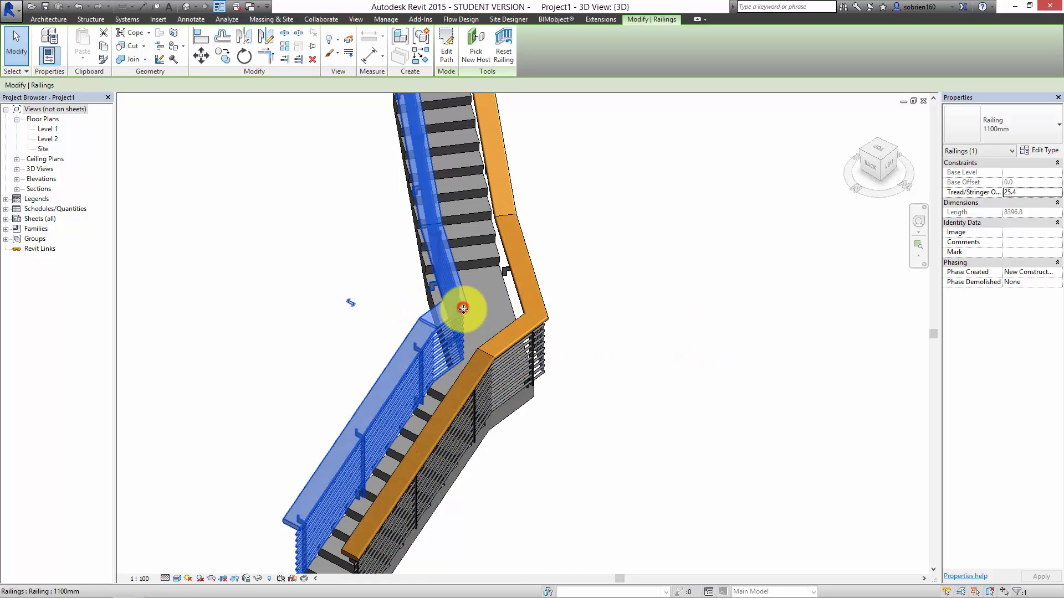
click(726, 369)
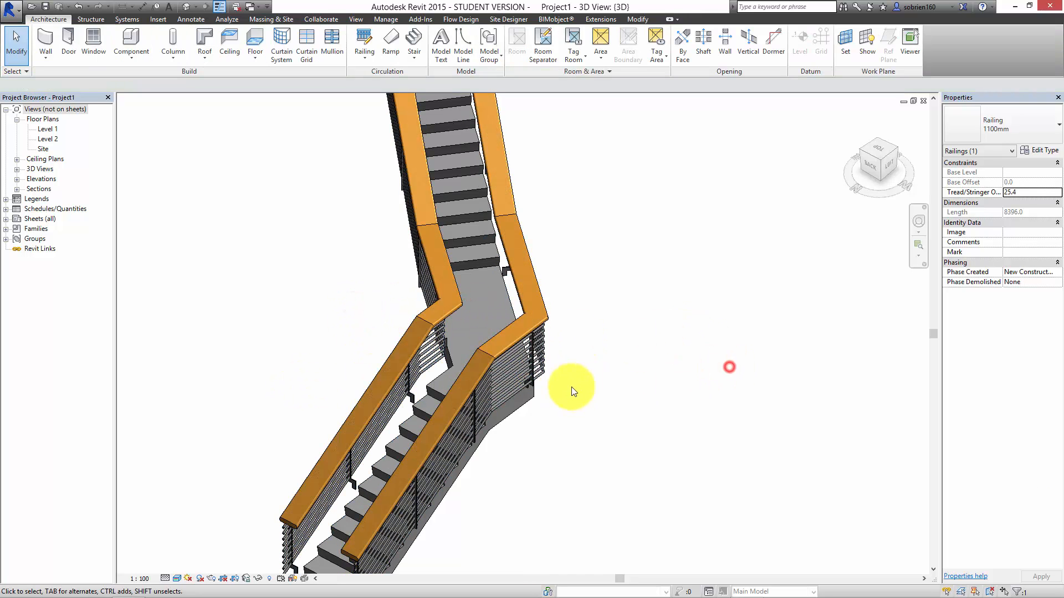
shift+middle_drag(572, 387, 679, 402)
shift+middle_drag(589, 432, 765, 514)
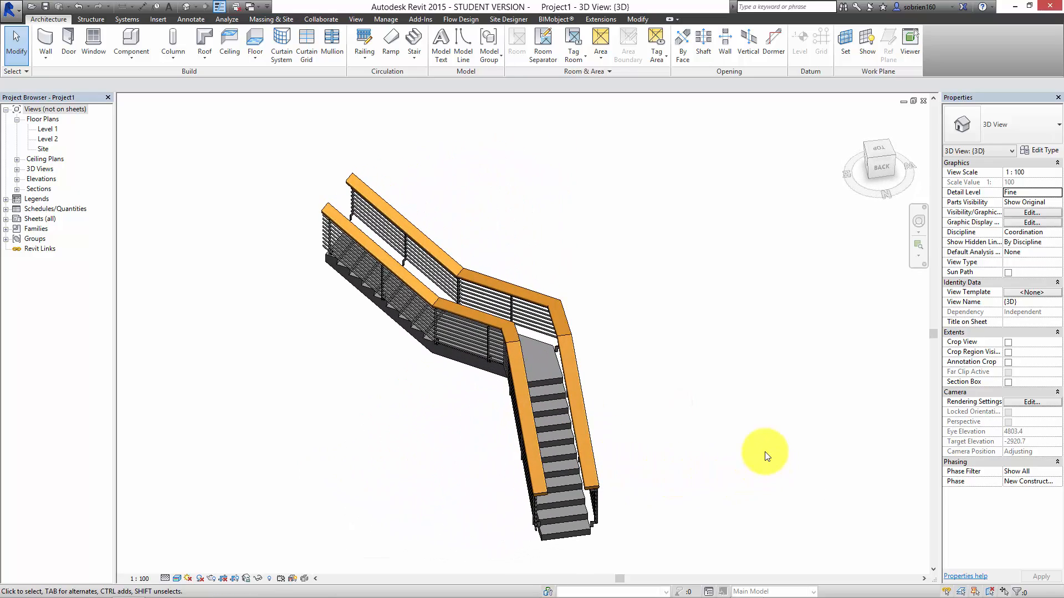
shift+middle_drag(624, 360, 572, 347)
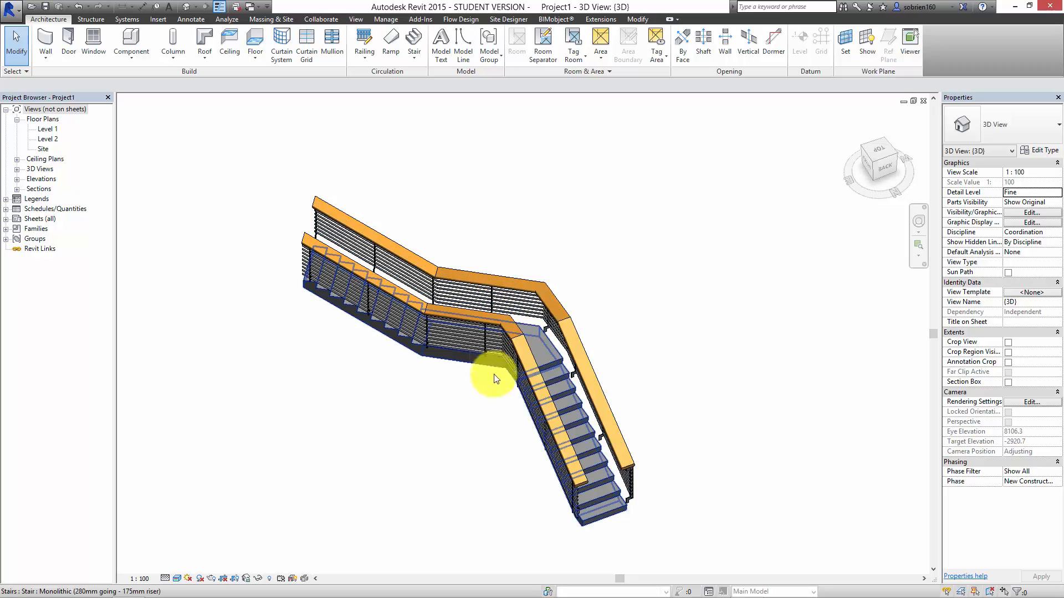
shift+middle_drag(606, 451, 553, 321)
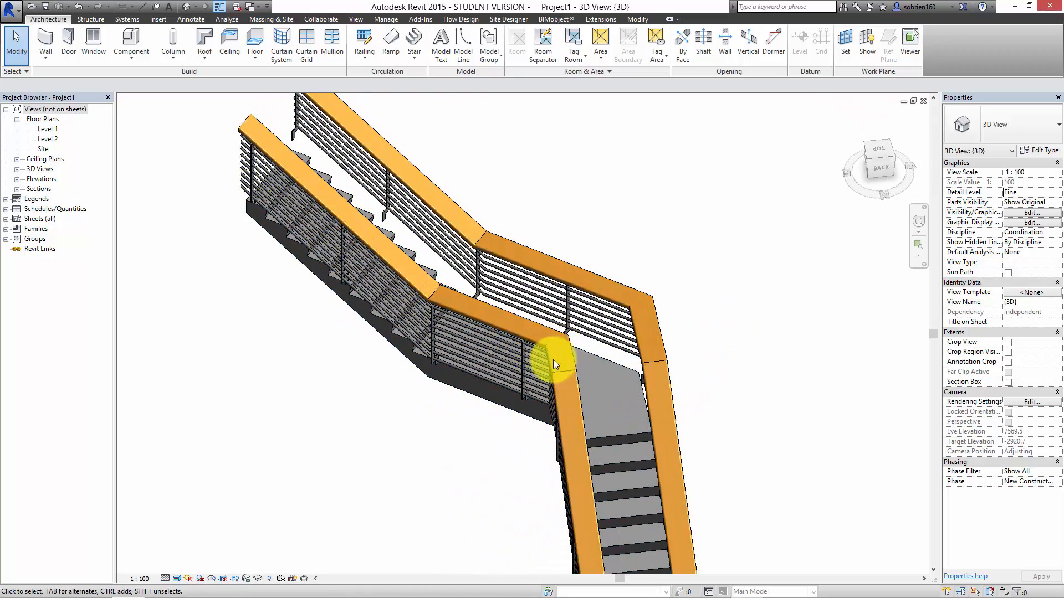
Edit the path of the stair's outer railing, round its landing corner with a 300 mm radius fillet arc, and finish the sketch.
click(652, 308)
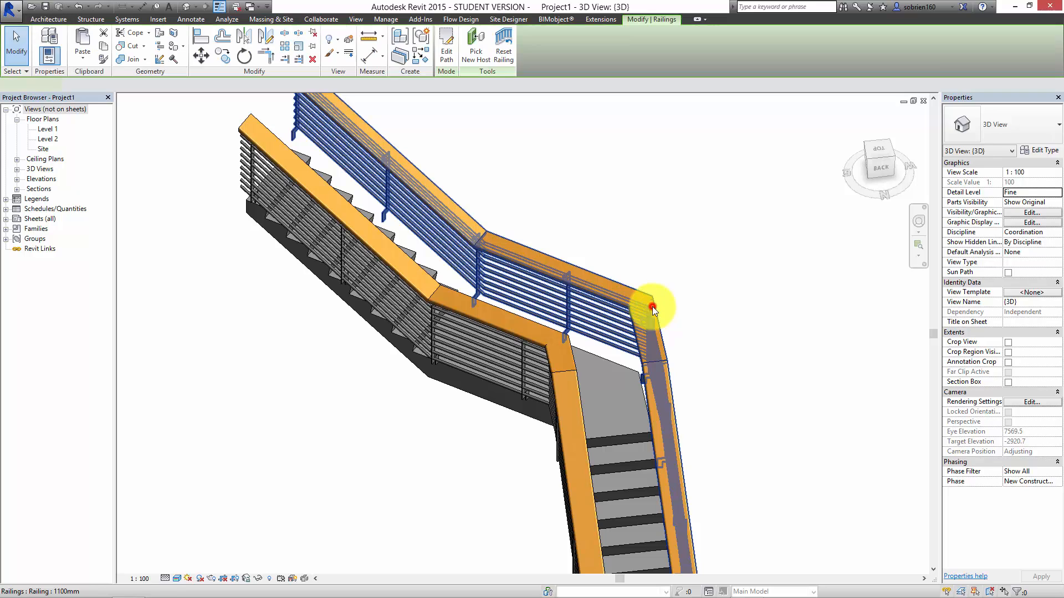
click(449, 49)
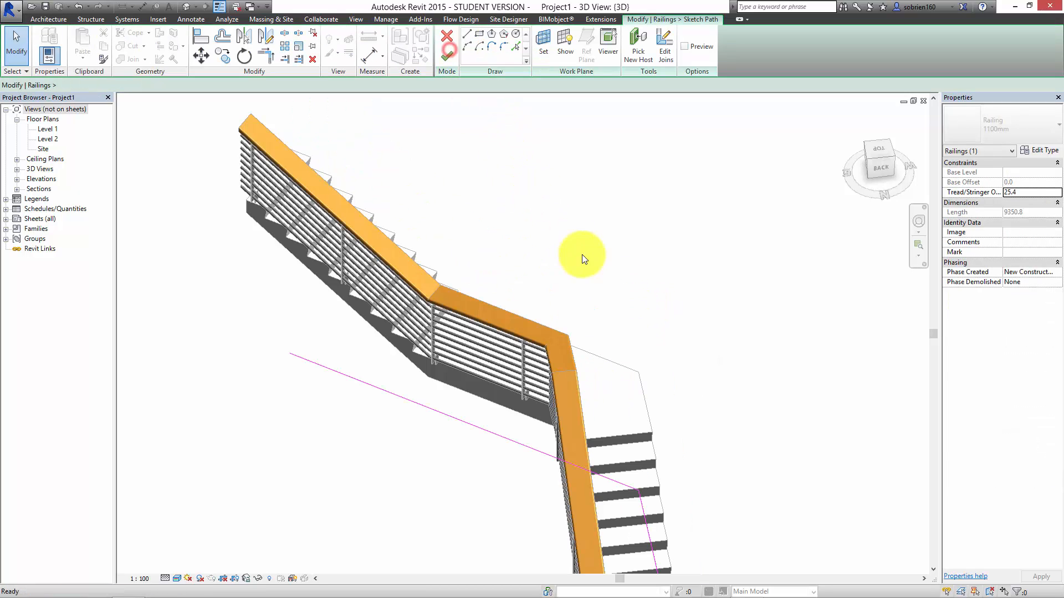
middle_drag(643, 373, 613, 262)
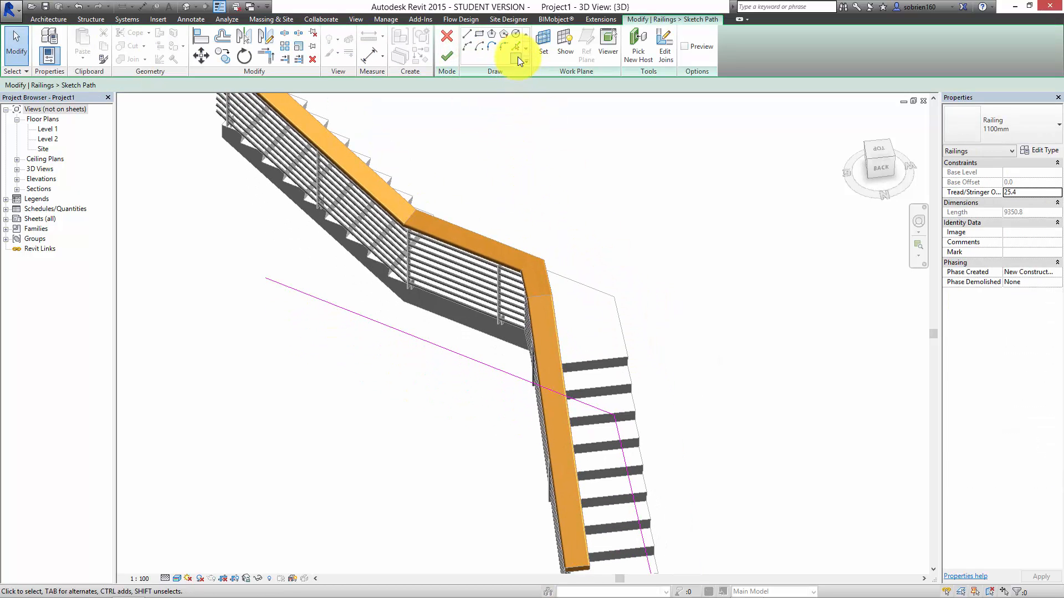
click(502, 48)
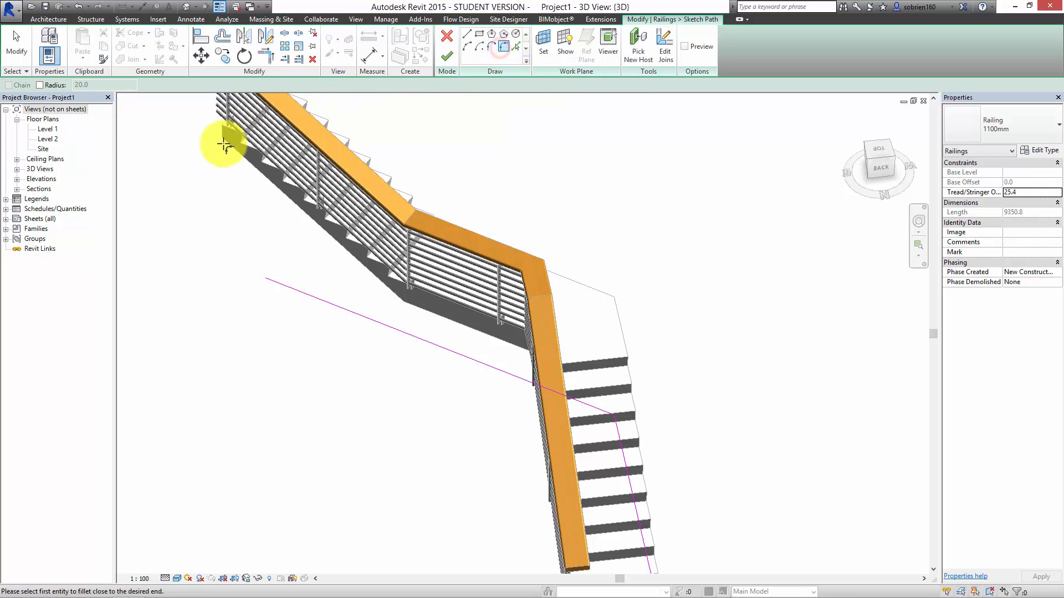
click(40, 85)
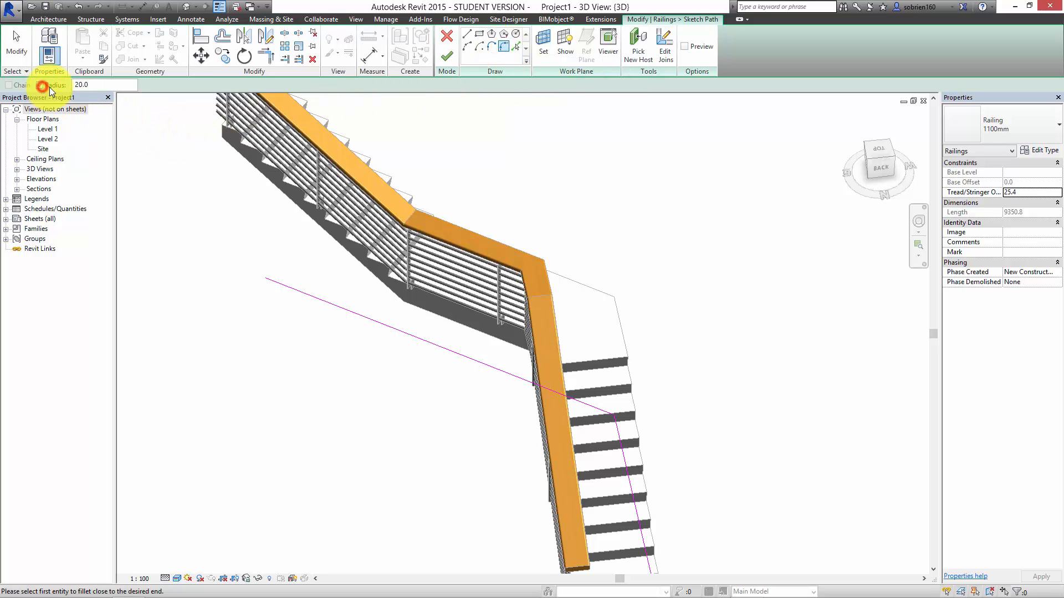
click(91, 85)
text(30)
key(Return)
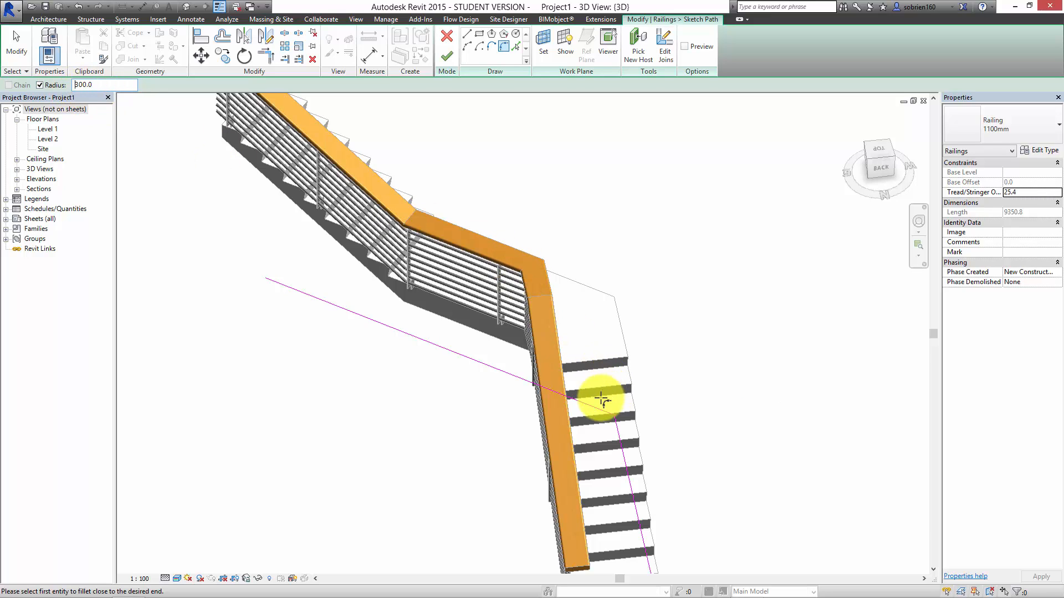
click(597, 408)
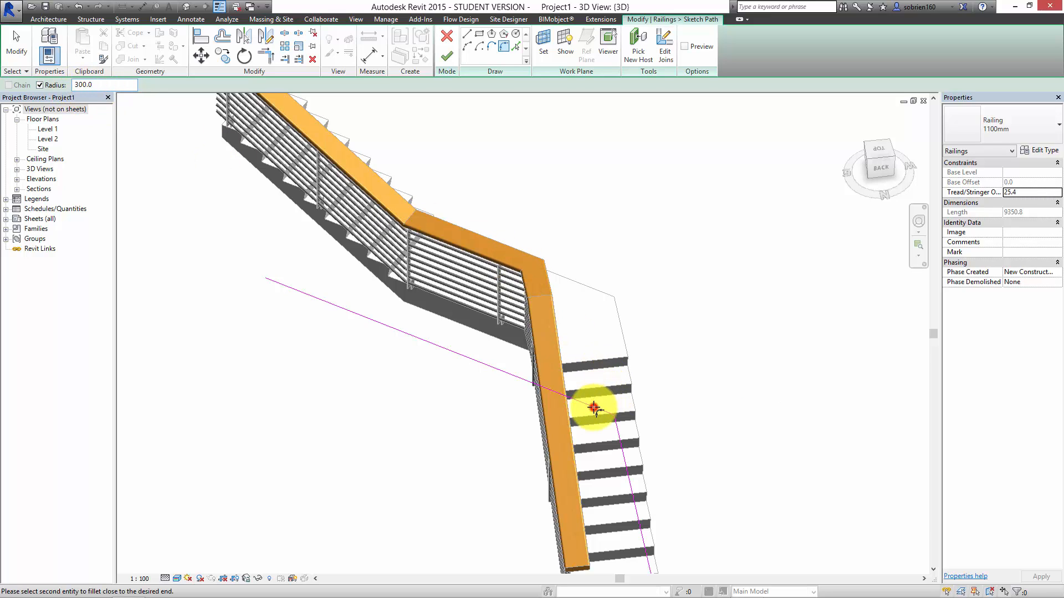
click(624, 459)
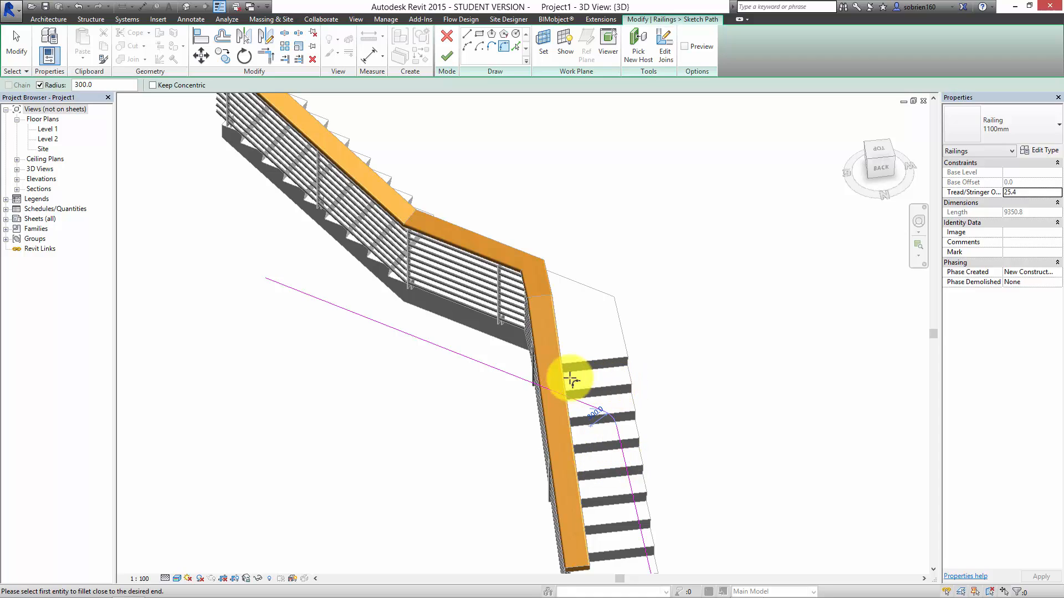
click(448, 63)
click(689, 289)
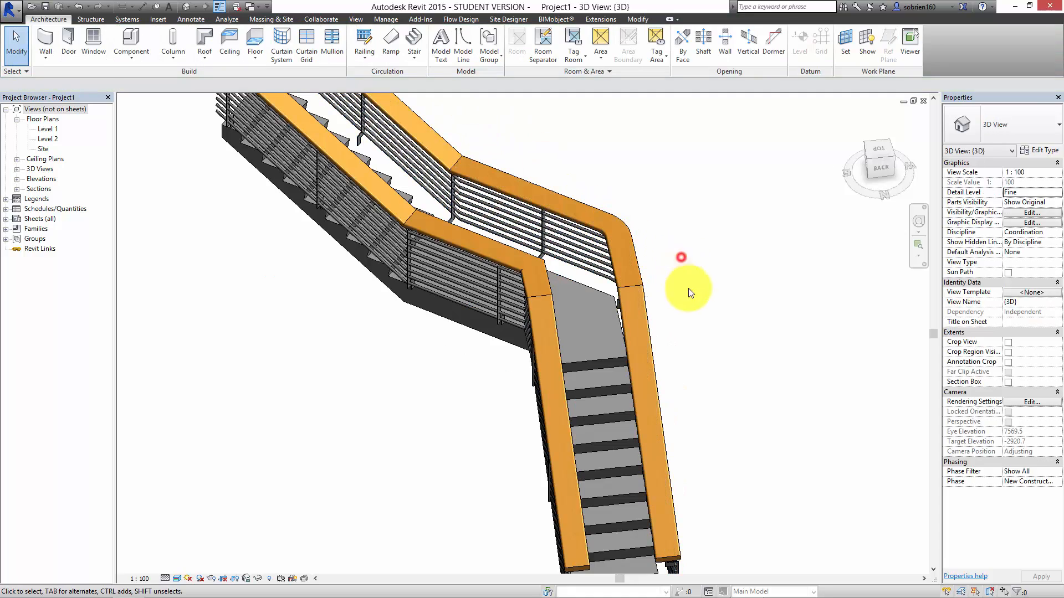
Open the inner railing's path for editing and round its landing corner with a 300 mm radius fillet arc.
mouse_move(689, 289)
shift+middle_down()
mouse_move(646, 301)
mouse_move(535, 253)
mouse_move(355, 206)
mouse_move(269, 279)
mouse_move(271, 322)
mouse_move(512, 336)
mouse_move(814, 207)
mouse_move(803, 268)
shift+middle_up()
scroll(530, 251, up, 2)
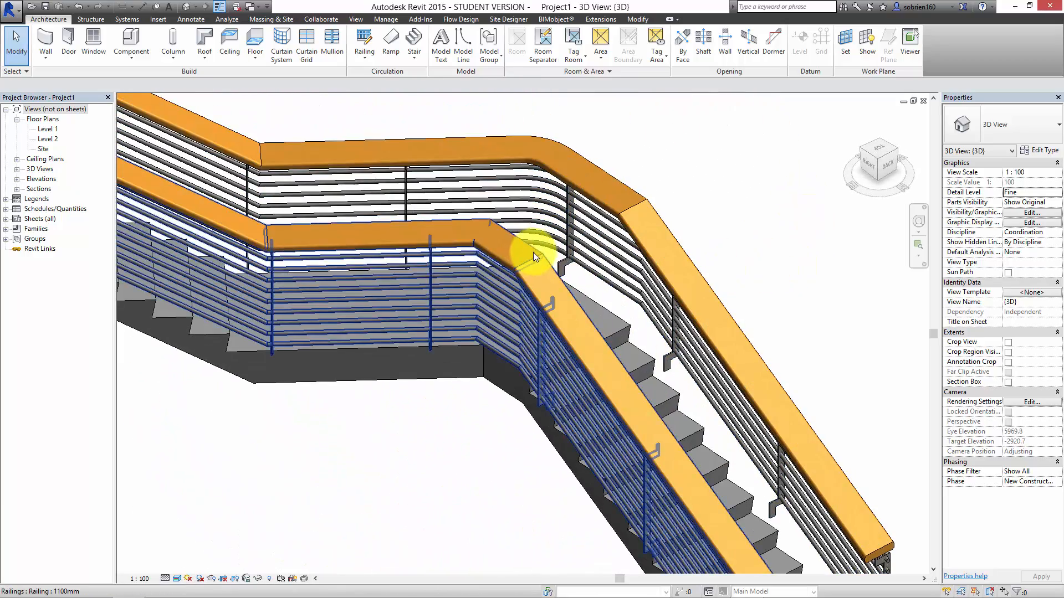
click(533, 251)
click(447, 62)
scroll(506, 357, down, 4)
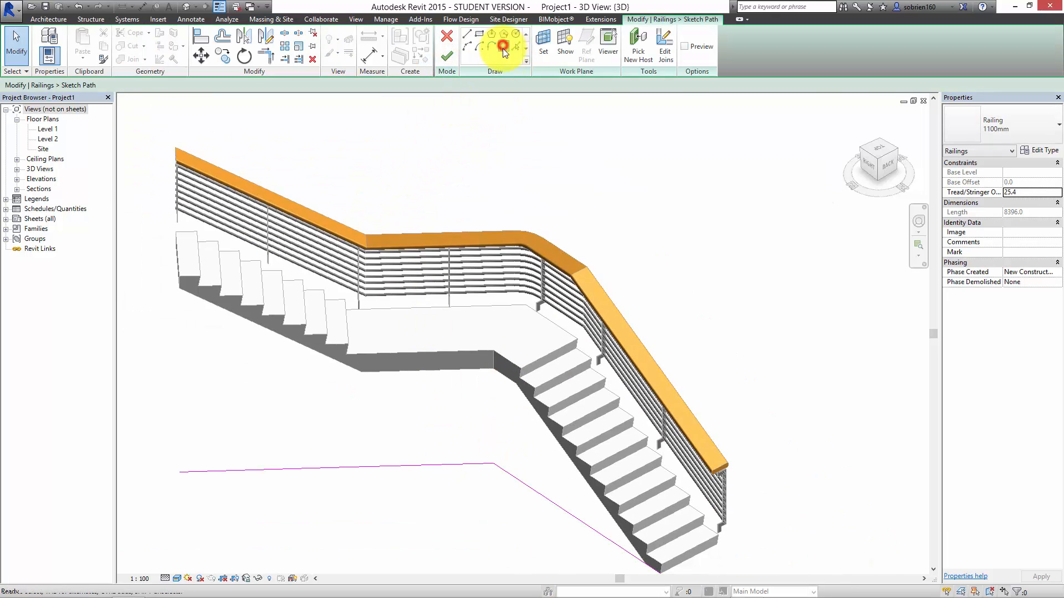
click(503, 48)
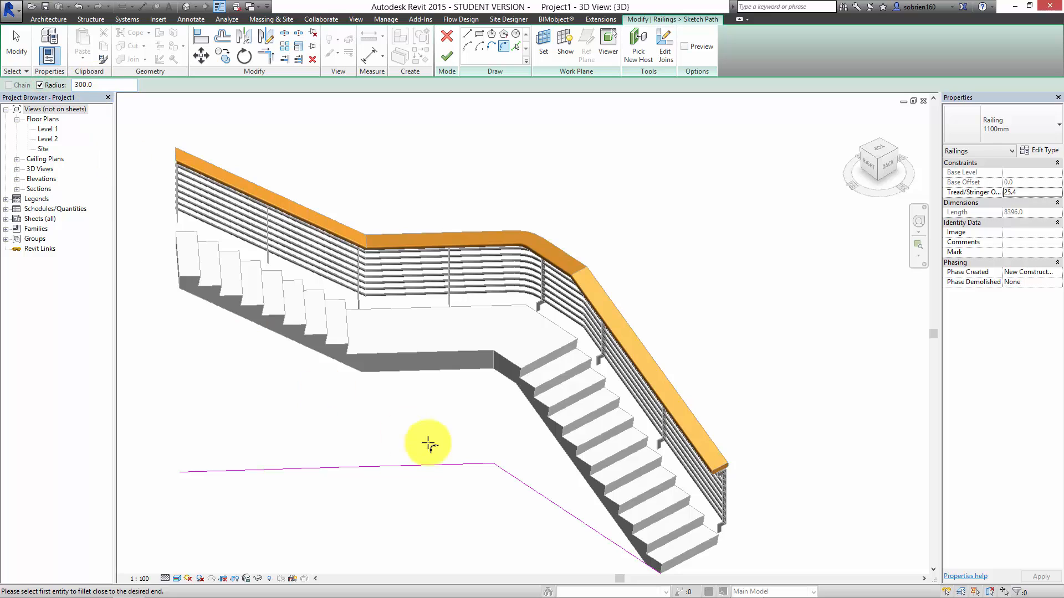
click(401, 464)
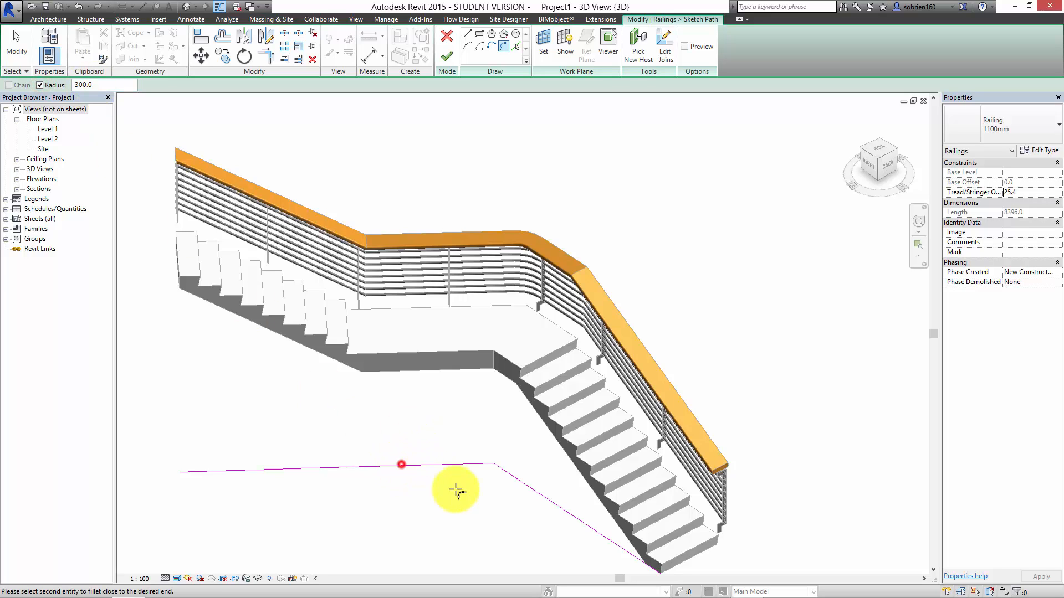
click(524, 489)
scroll(491, 441, up, 3)
key(Escape)
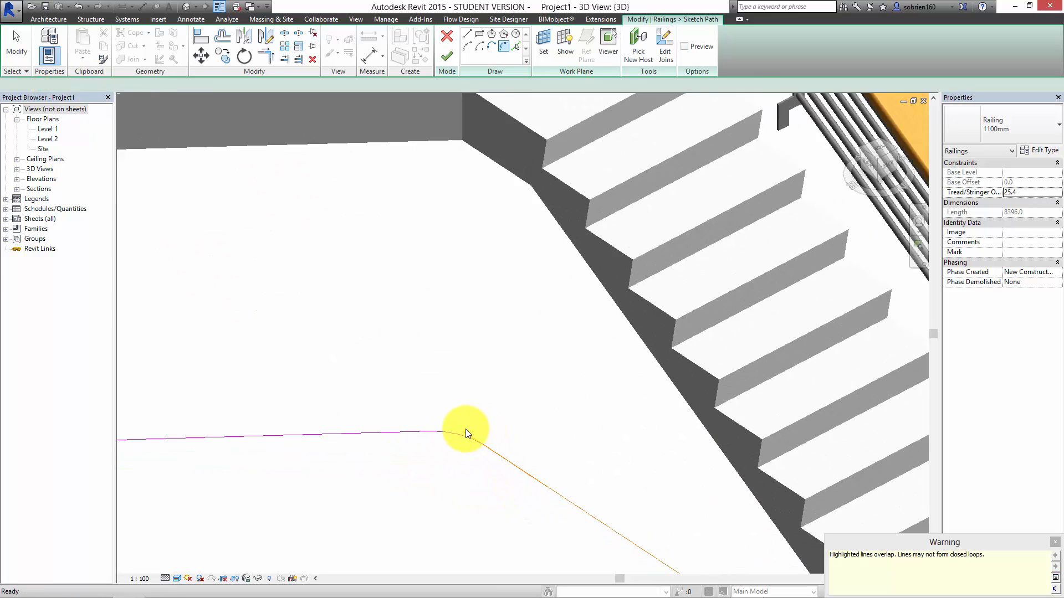
Delete the leftover line segment overlapping the fillet arc in the inner railing's path and finish the sketch.
scroll(466, 430, up, 3)
click(467, 446)
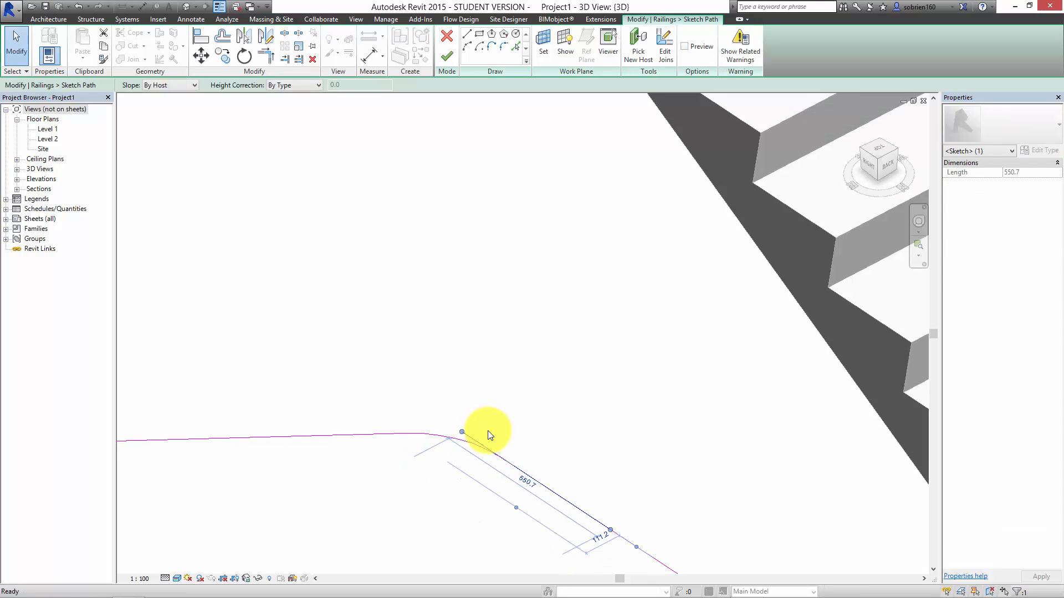
click(505, 446)
click(443, 57)
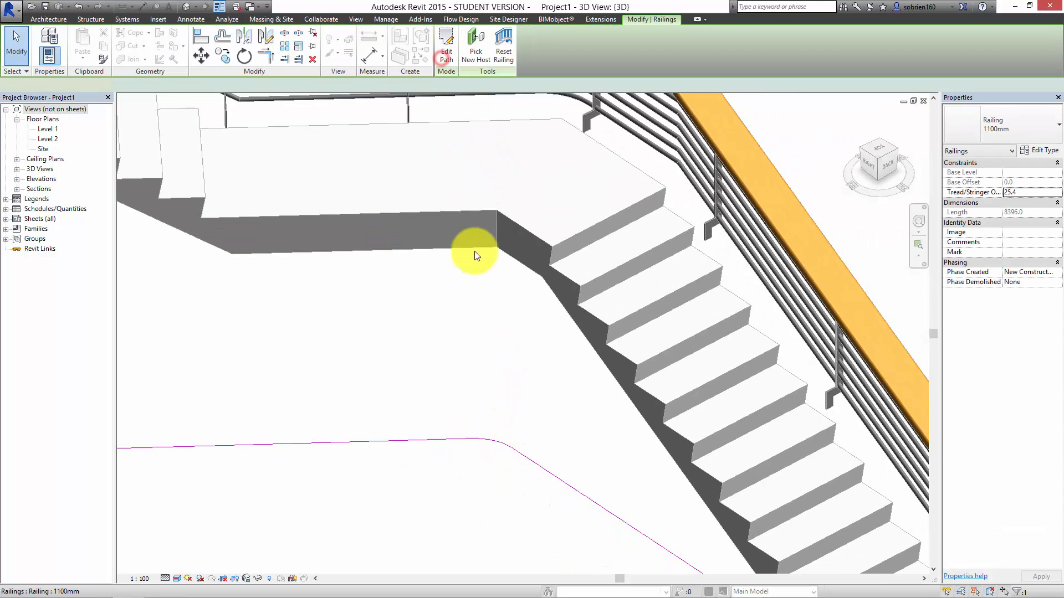
Examine the rounded landing corners of both stair railings from several directions.
scroll(476, 261, down, 5)
click(442, 437)
shift+middle_drag(442, 437, 280, 425)
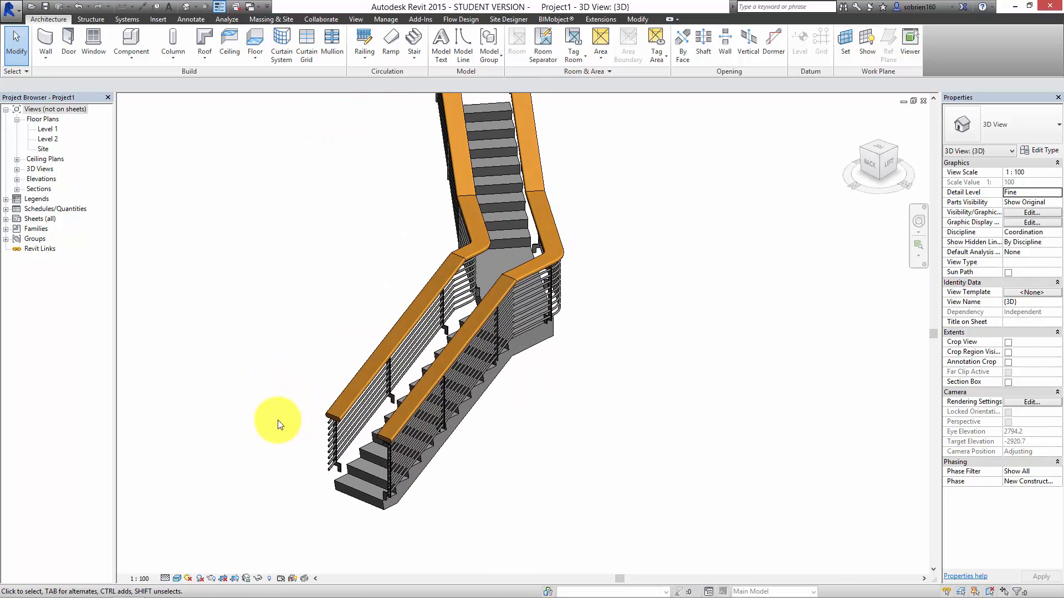
scroll(361, 368, up, 3)
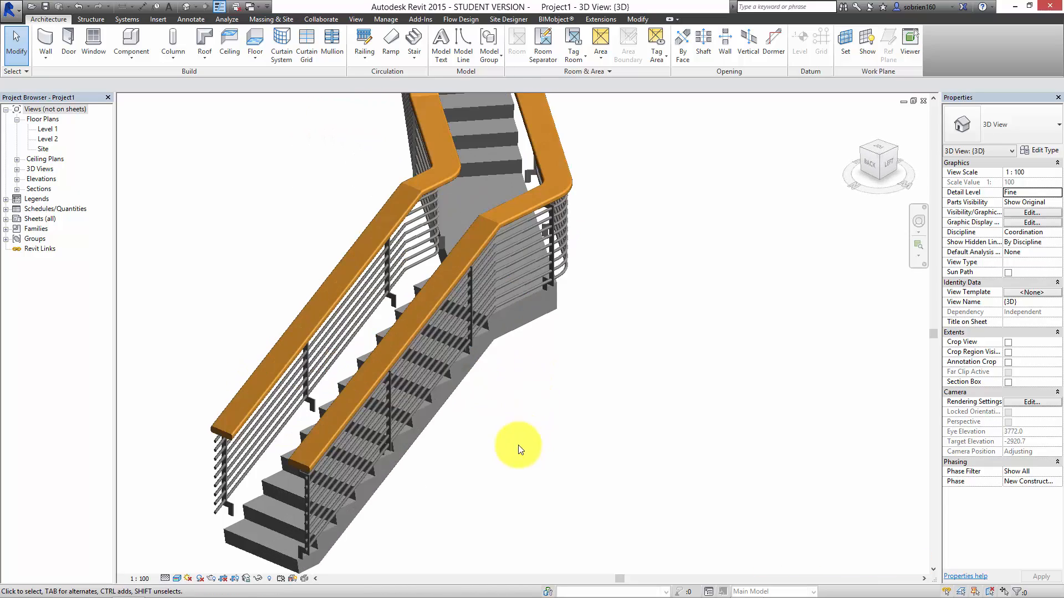
scroll(579, 399, down, 2)
shift+middle_drag(583, 364, 707, 346)
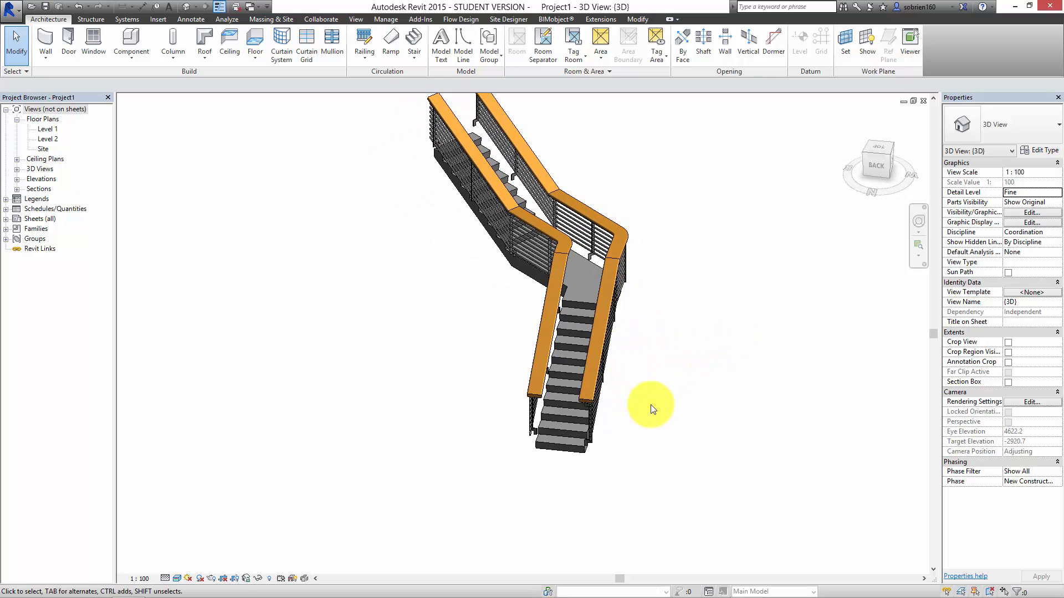
shift+middle_drag(646, 409, 489, 410)
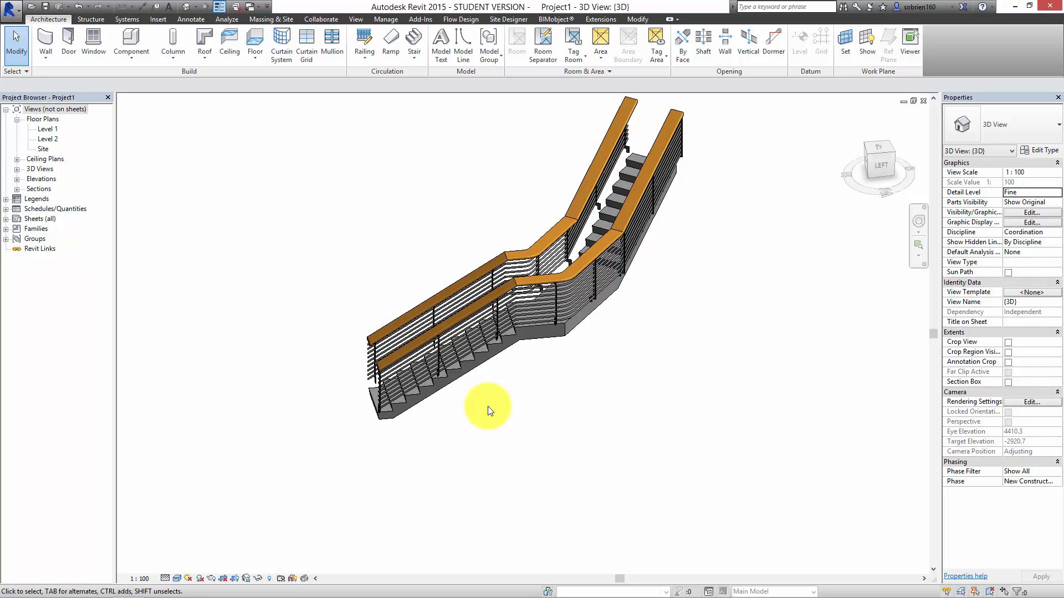
Change the stair's type to Stringer (250mm going - 180mm riser) and inspect how the balusters meet the stringers.
click(497, 357)
click(1017, 124)
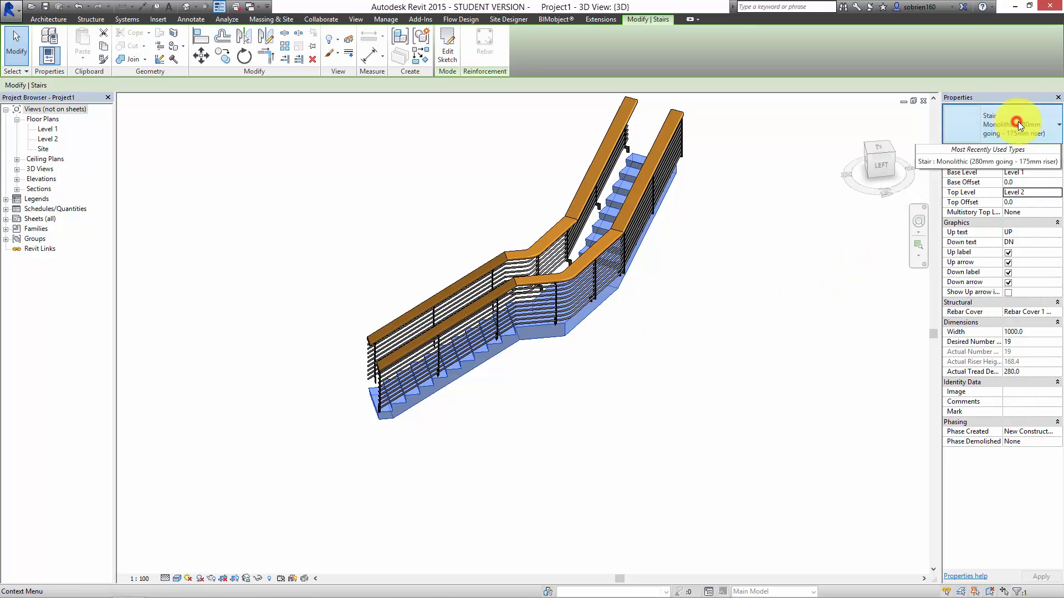
click(988, 189)
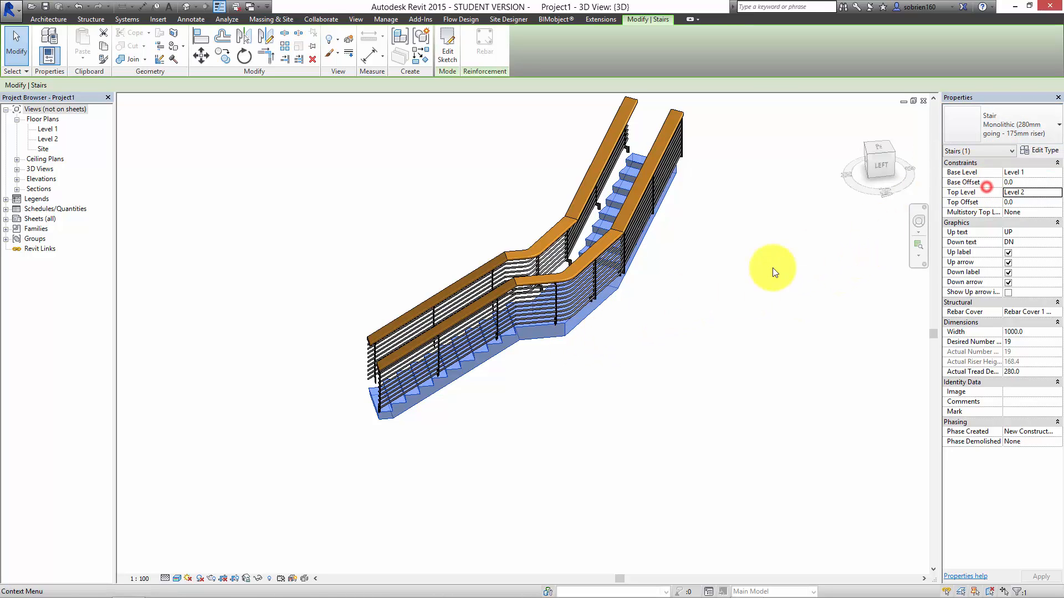
click(523, 422)
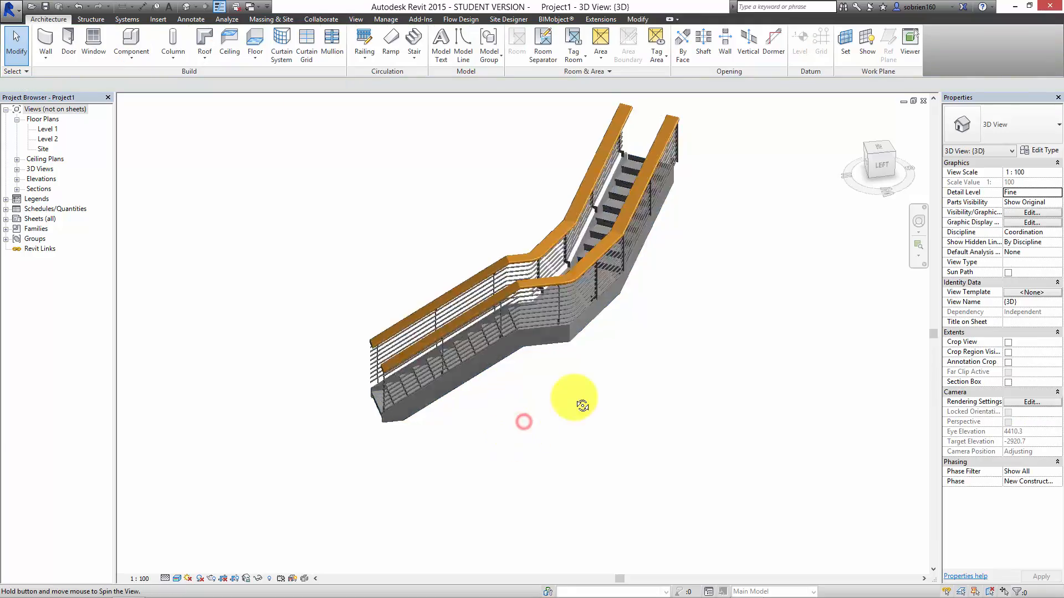
shift+middle_drag(582, 399, 897, 310)
scroll(649, 314, up, 3)
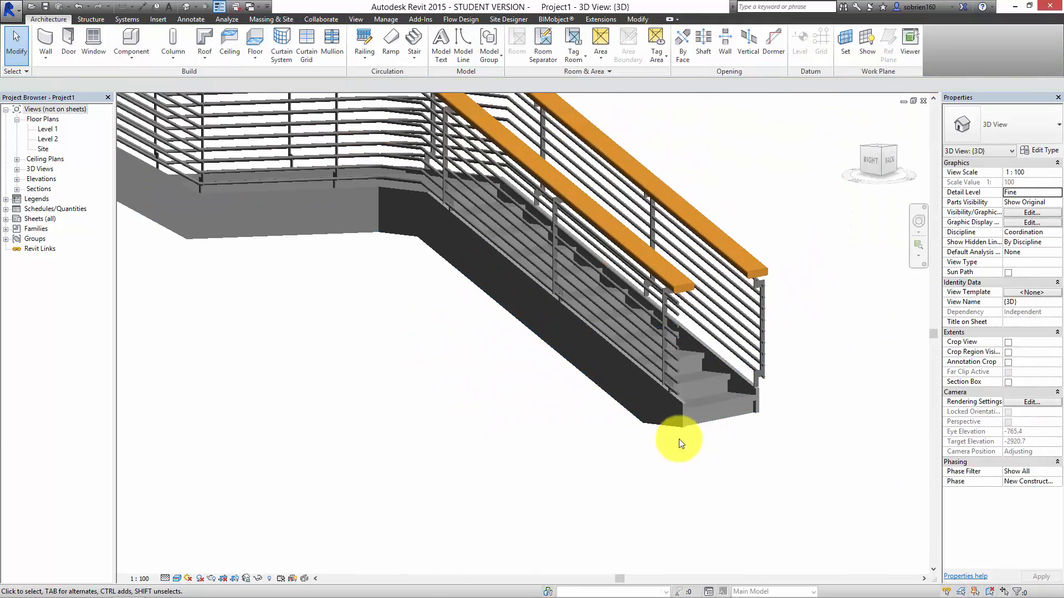
shift+middle_drag(714, 449, 646, 475)
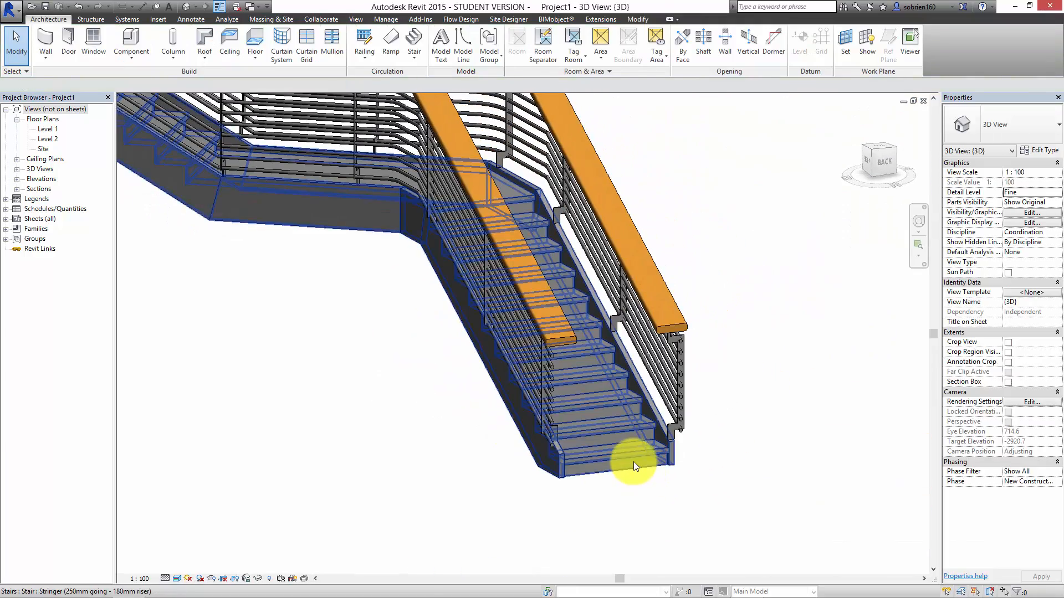
Open the stair's type properties and set the Riser Type to None.
click(633, 461)
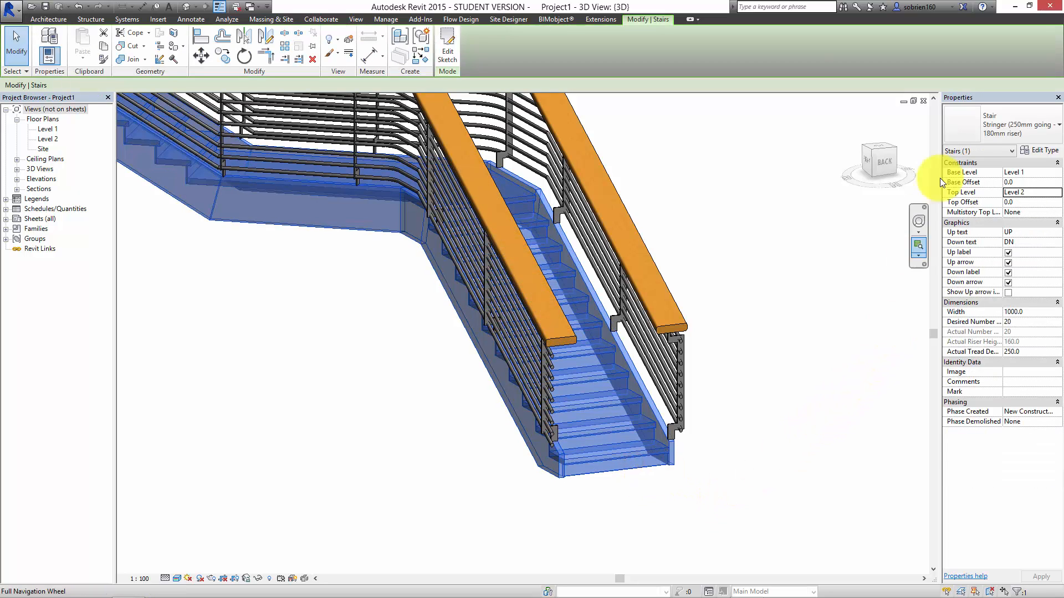
click(1031, 150)
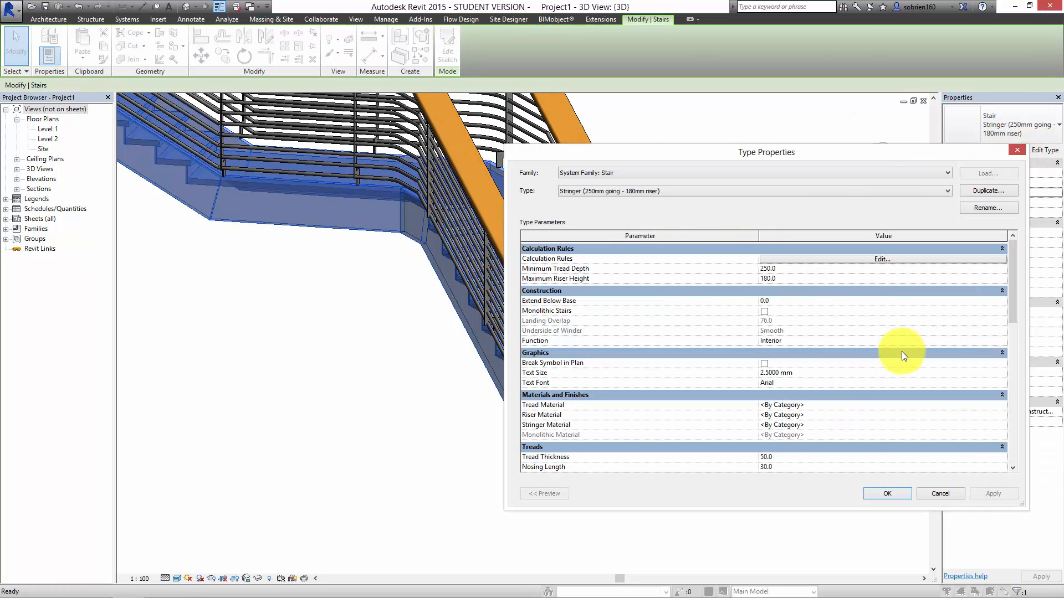
click(1011, 311)
drag(1011, 311, 1012, 386)
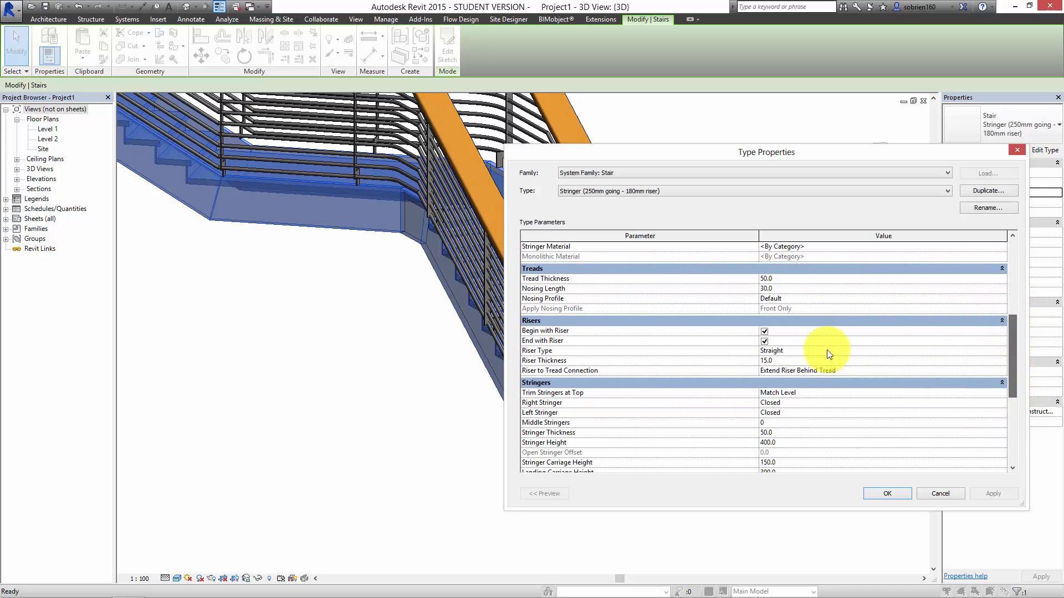
click(1000, 352)
click(902, 360)
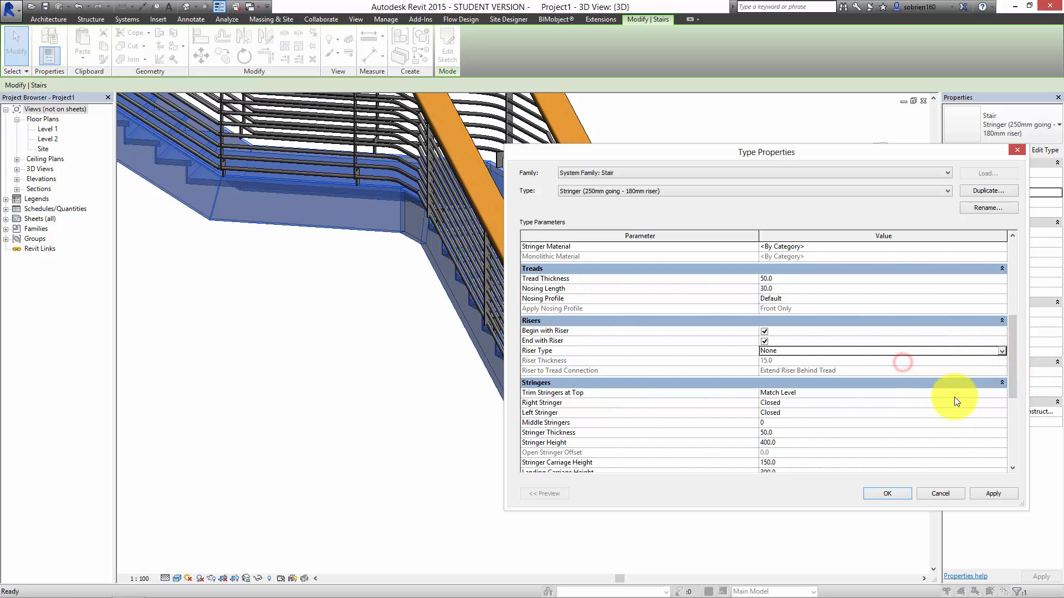
Set both the Right Stringer and Left Stringer of the stair type to None and apply the changes.
drag(1012, 381, 1002, 411)
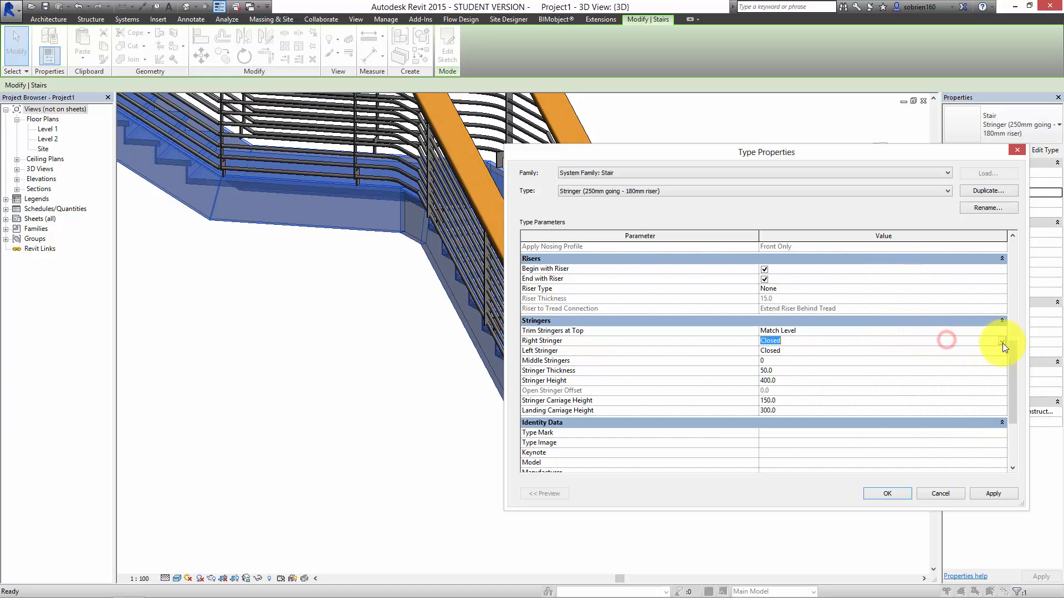
click(1002, 341)
click(996, 351)
click(996, 351)
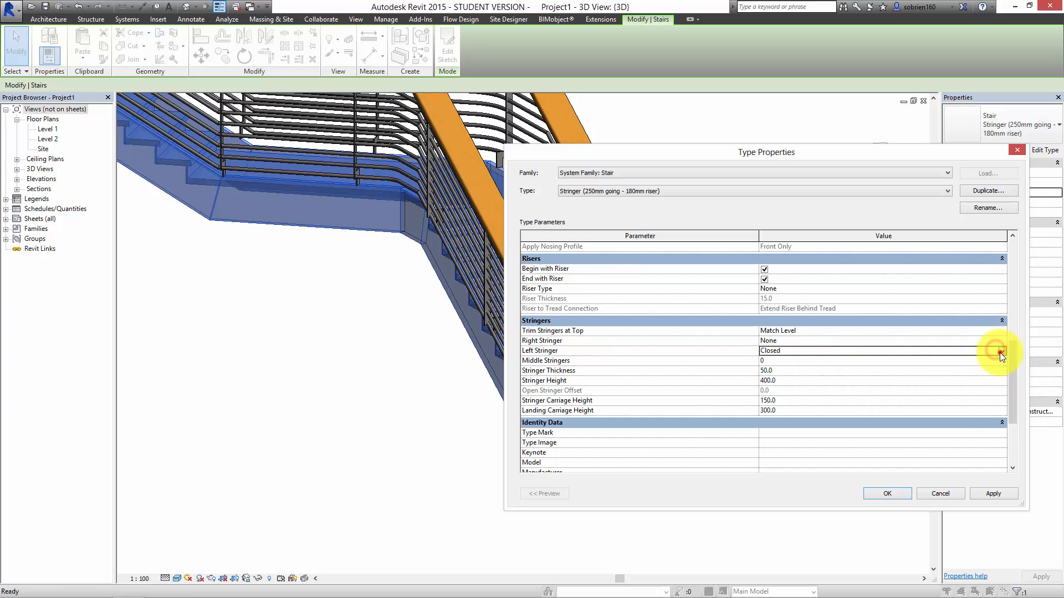
click(1001, 351)
click(990, 360)
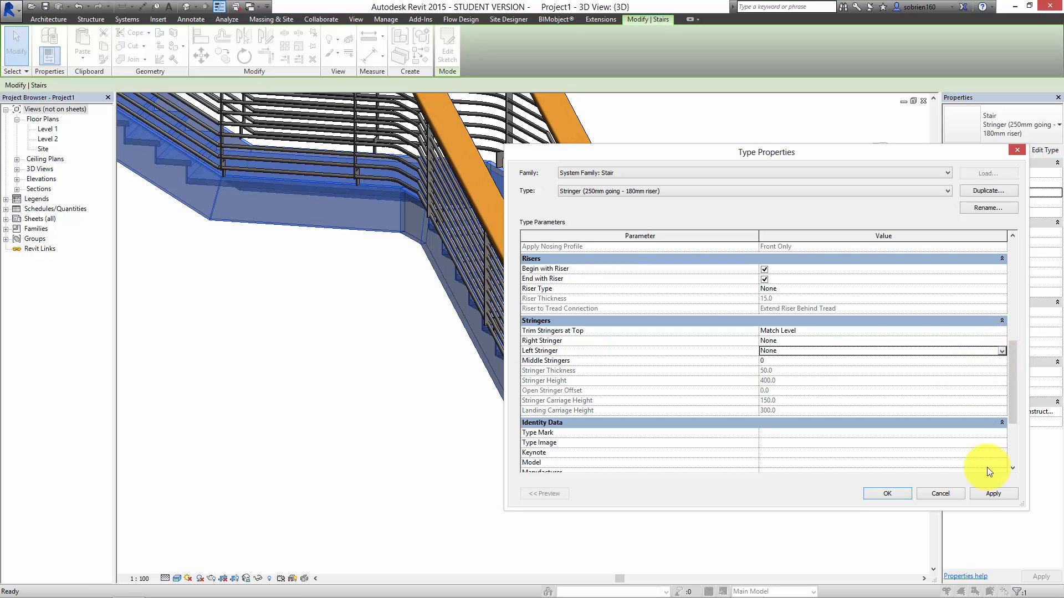
click(981, 493)
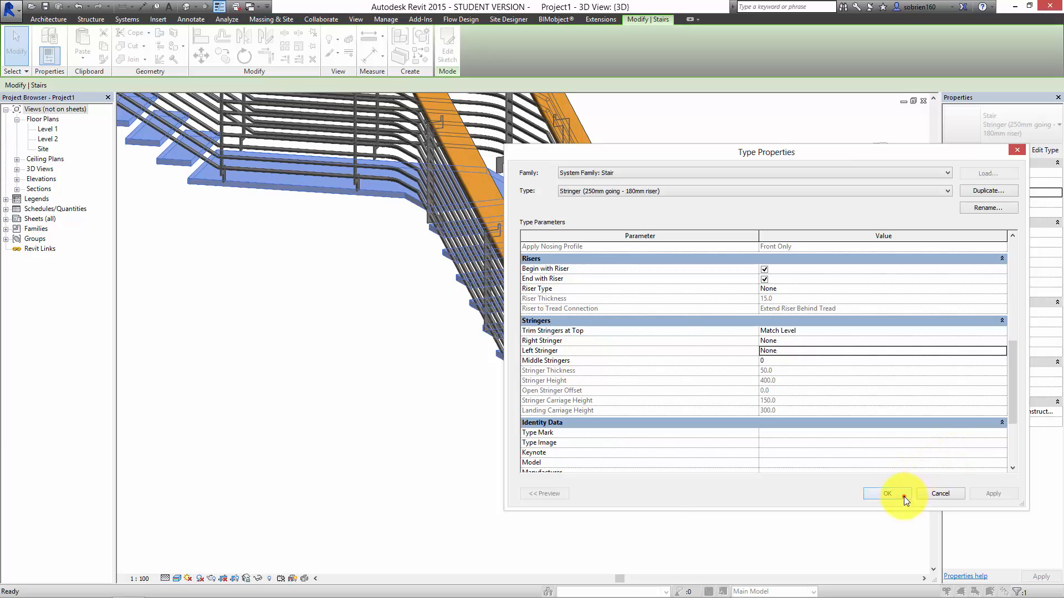
click(887, 493)
click(869, 509)
Examine the treads, landing and railings of the stair from several directions.
shift+middle_drag(736, 434, 387, 376)
scroll(439, 344, up, 6)
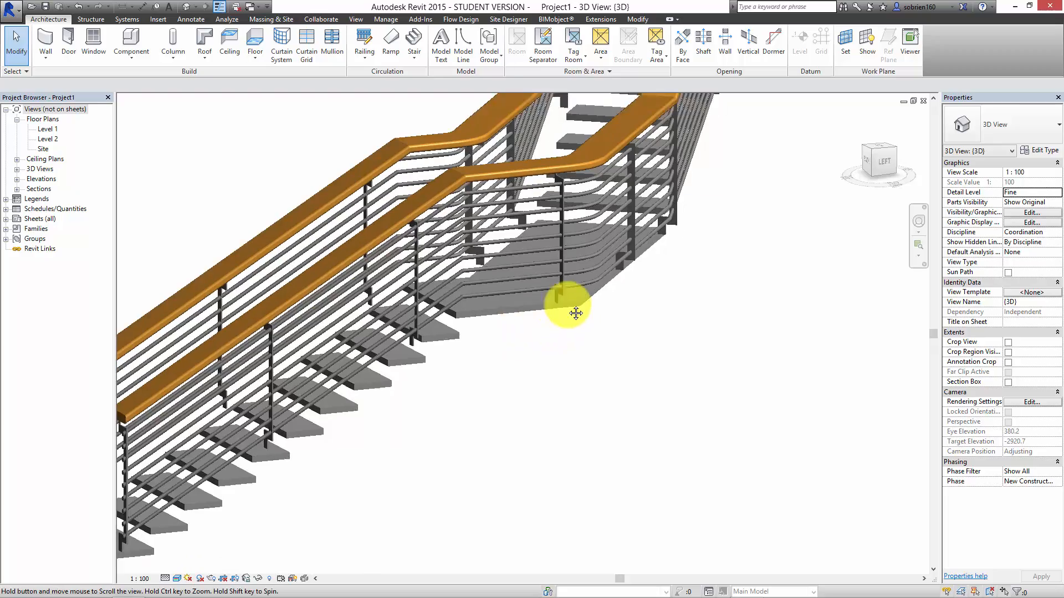
middle_drag(613, 285, 753, 278)
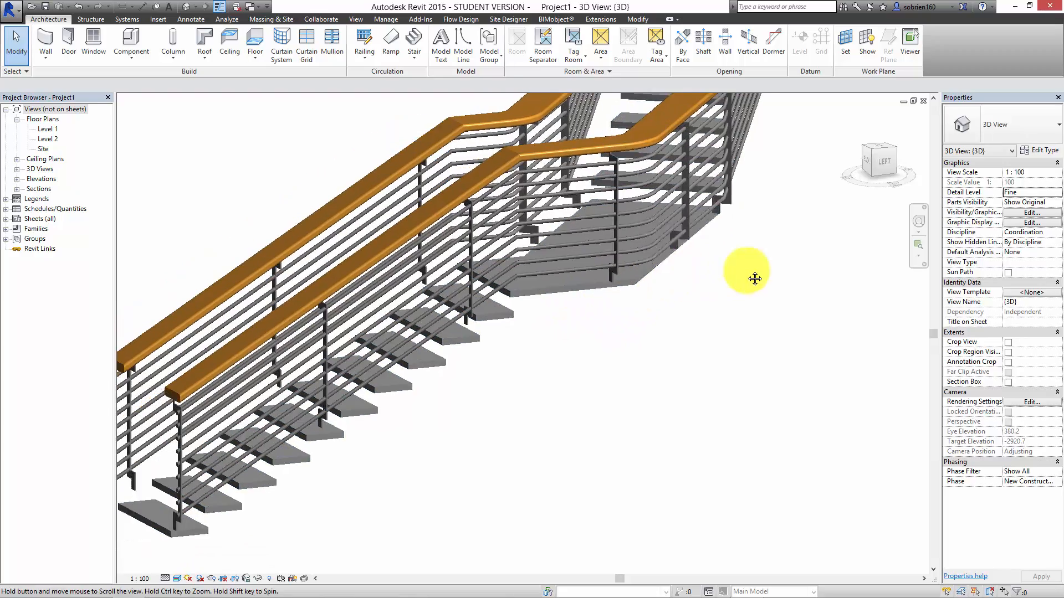
shift+middle_drag(649, 278, 955, 324)
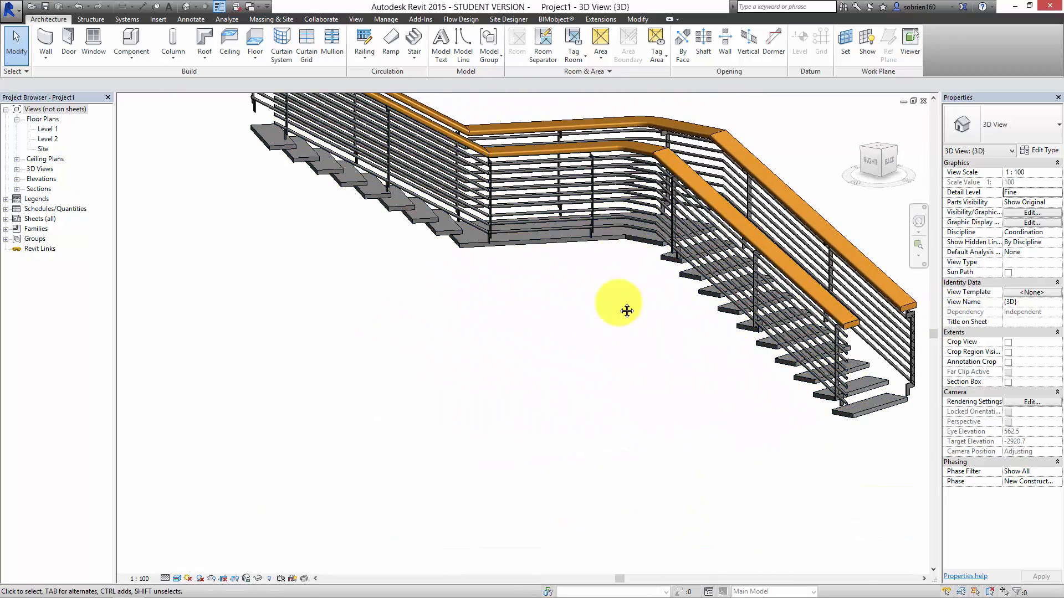
shift+middle_drag(622, 309, 376, 333)
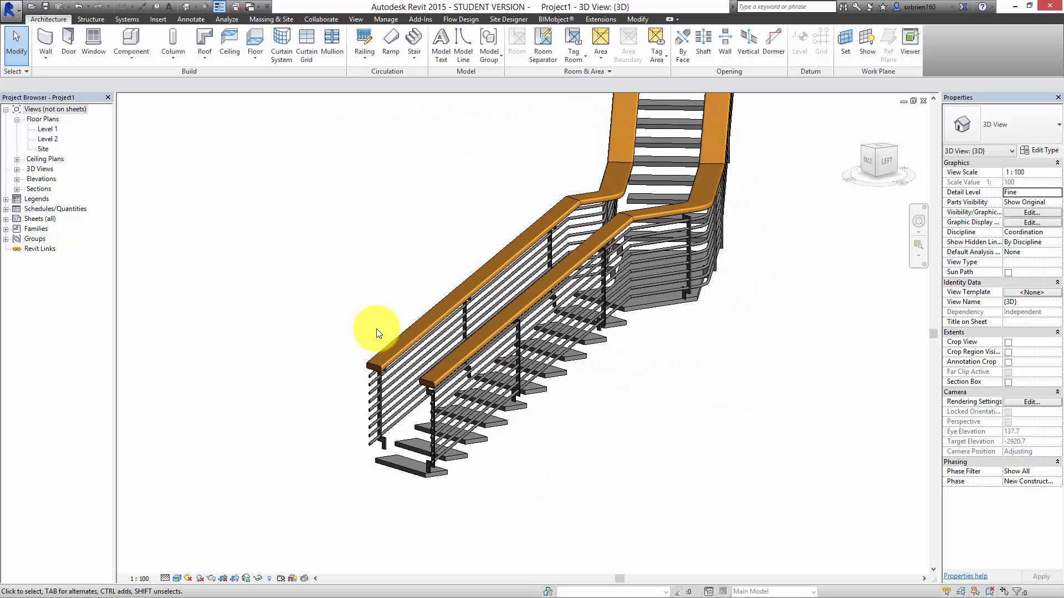
scroll(439, 349, down, 4)
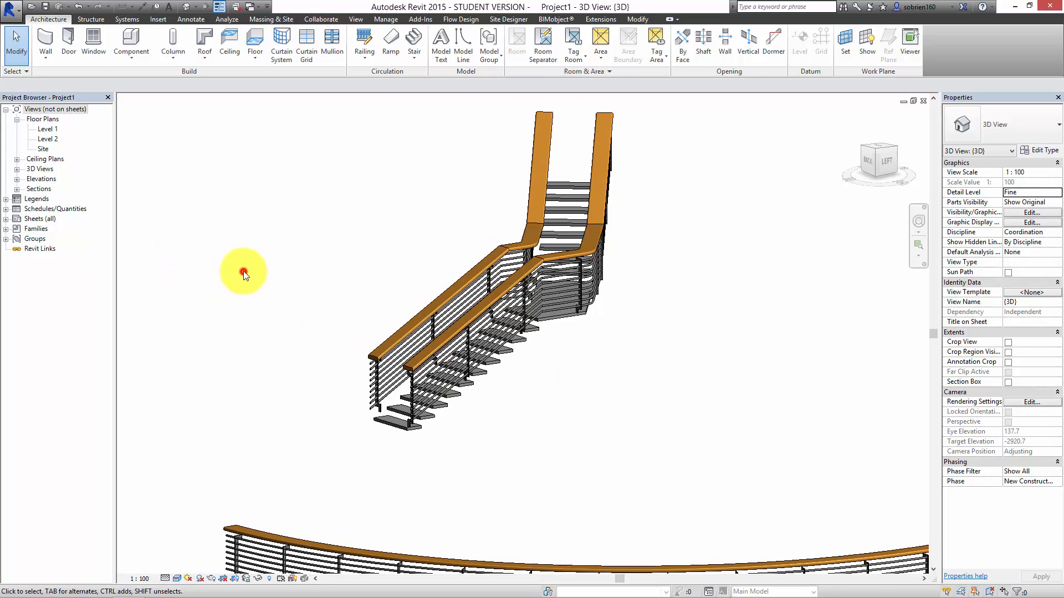
Create a new family from the Metric Profile.rft template in the English templates folder.
click(19, 21)
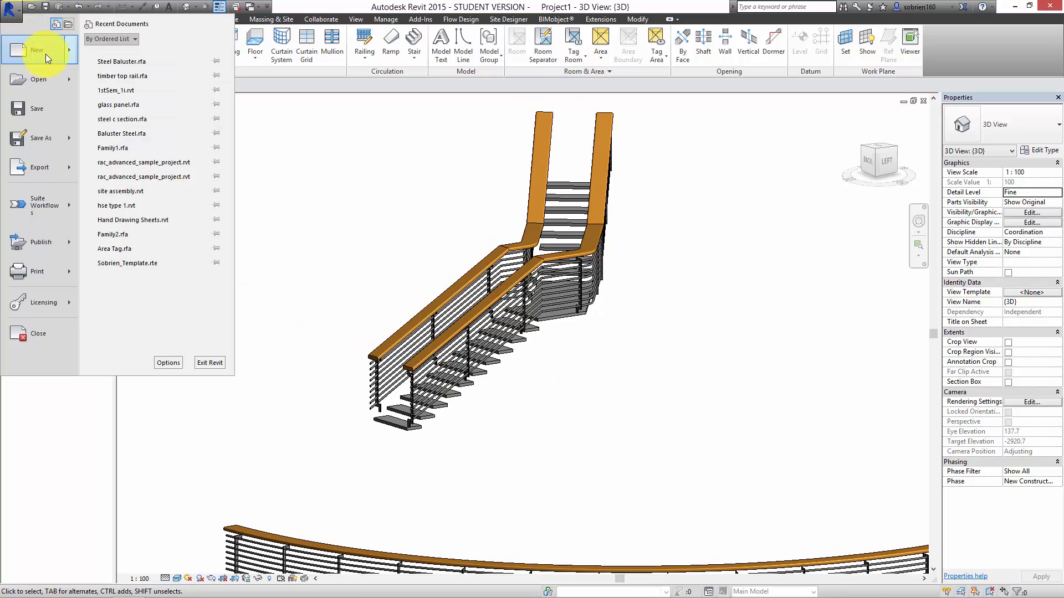
mouse_move(51, 53)
click(116, 85)
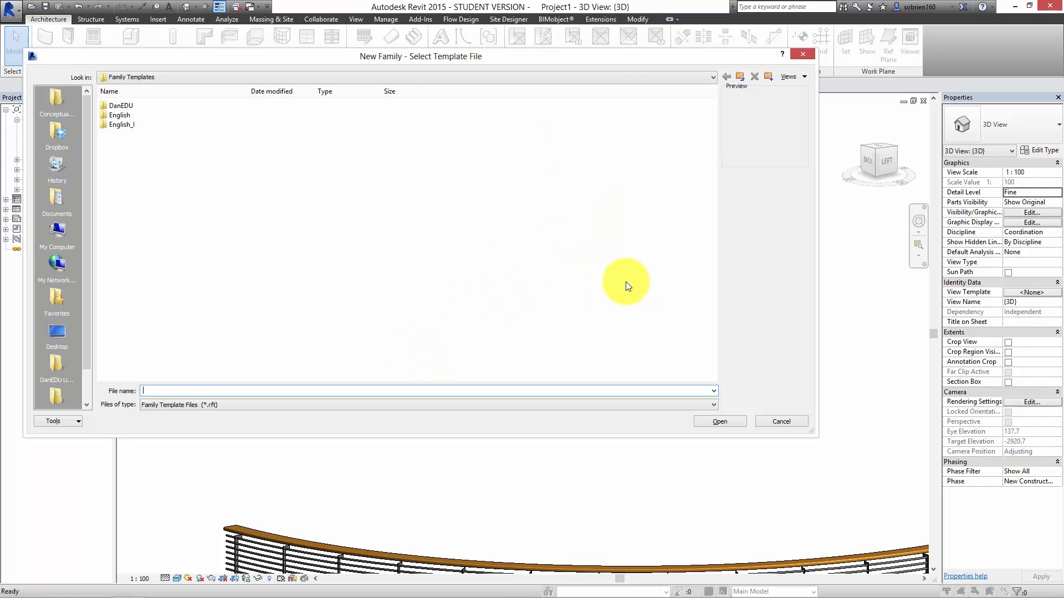
double_click(132, 114)
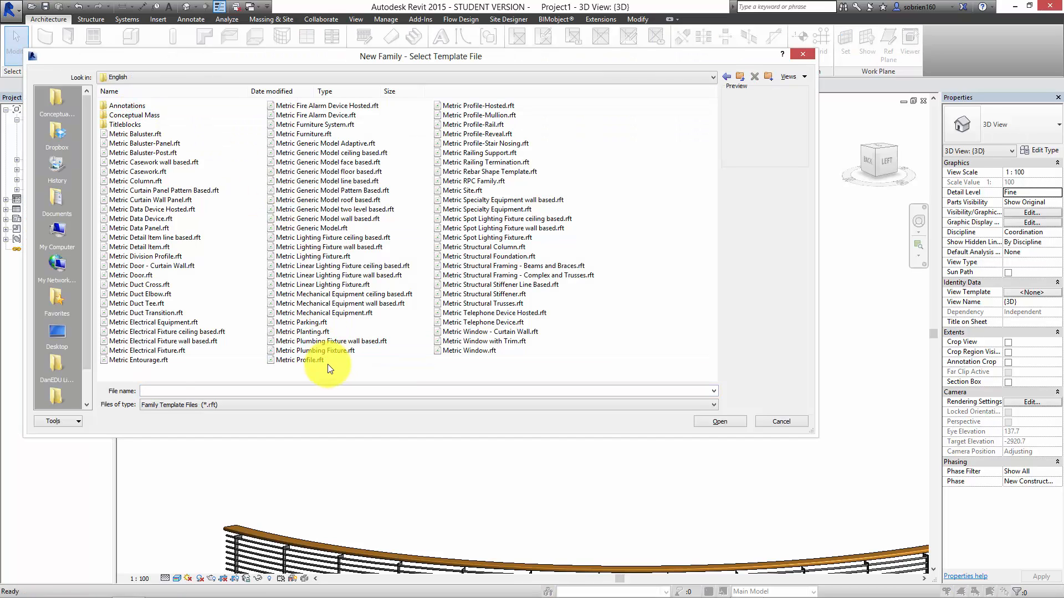
click(325, 360)
click(708, 419)
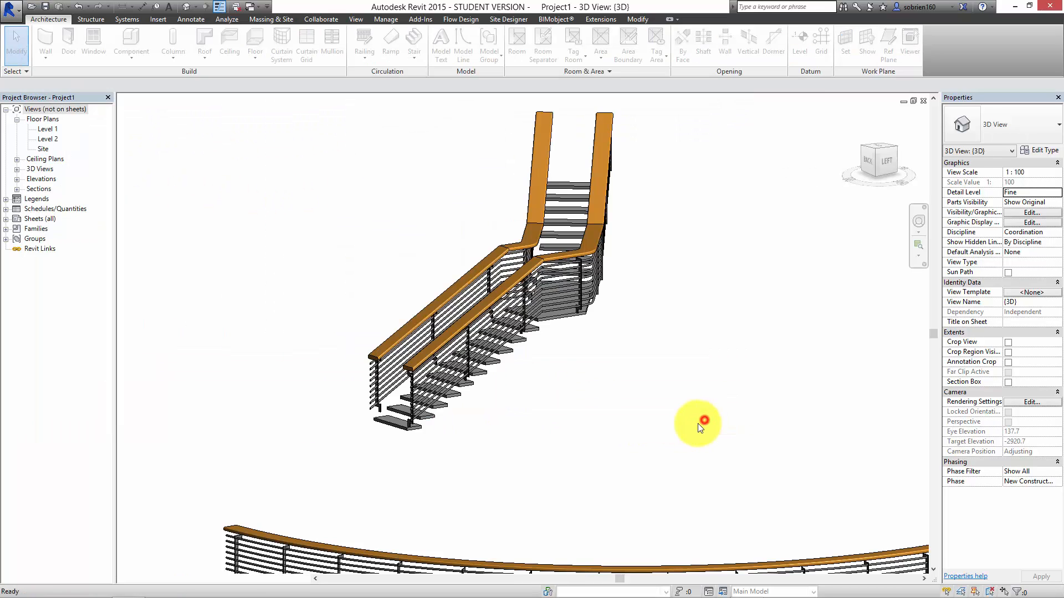
middle_drag(663, 408, 706, 349)
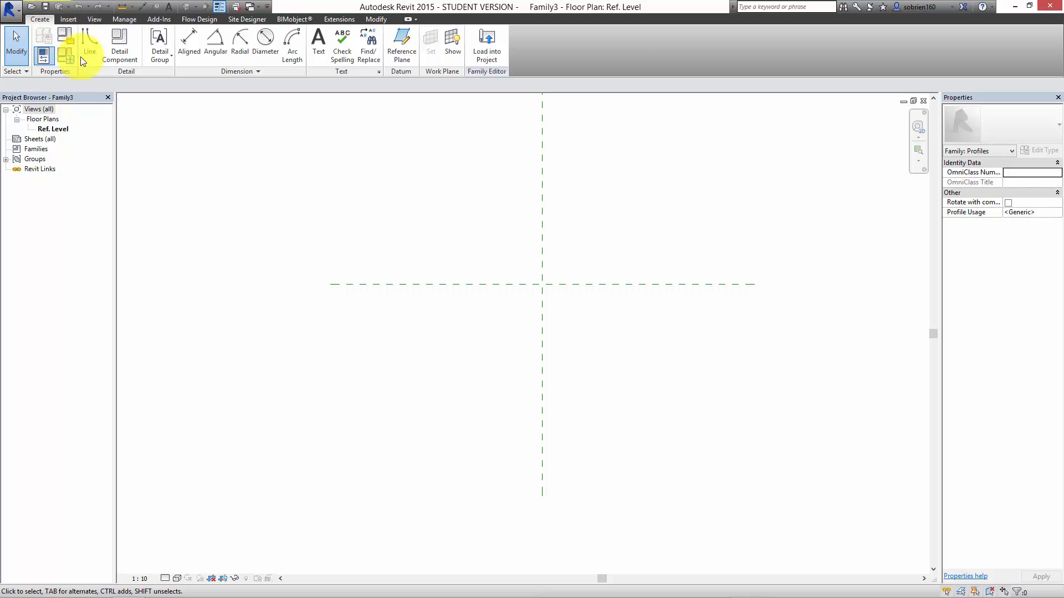
Draw a rectangle about 140 mm wide and 300 mm high, running down from the intersection of the reference planes.
click(89, 44)
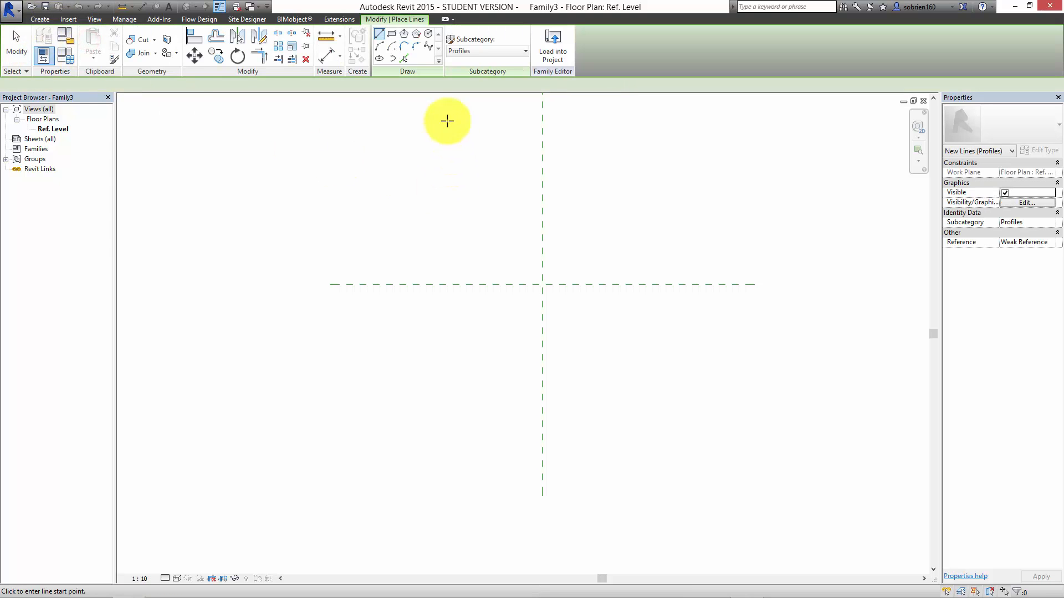
click(391, 34)
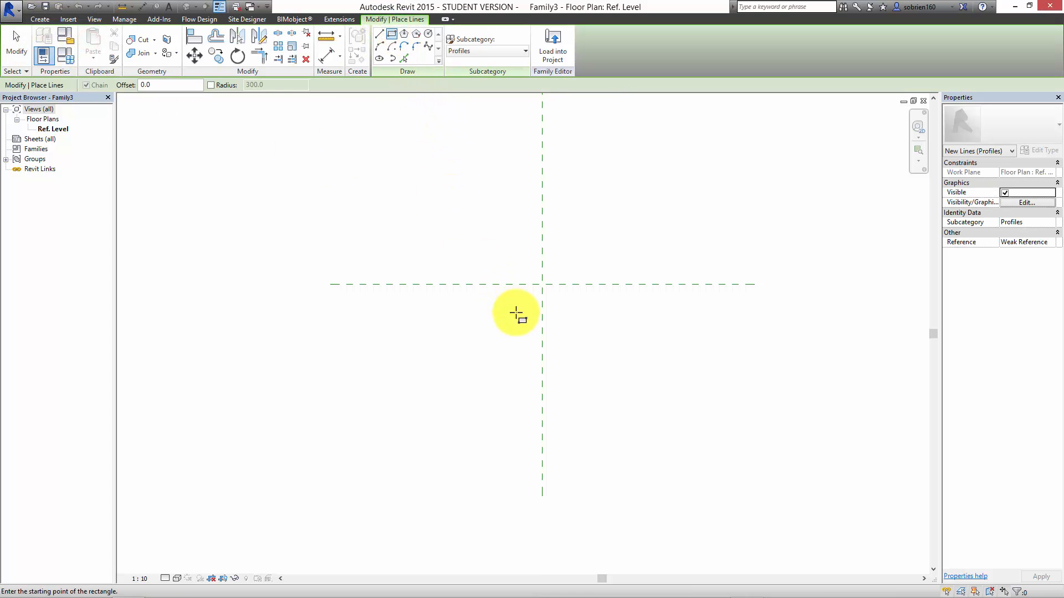
click(540, 284)
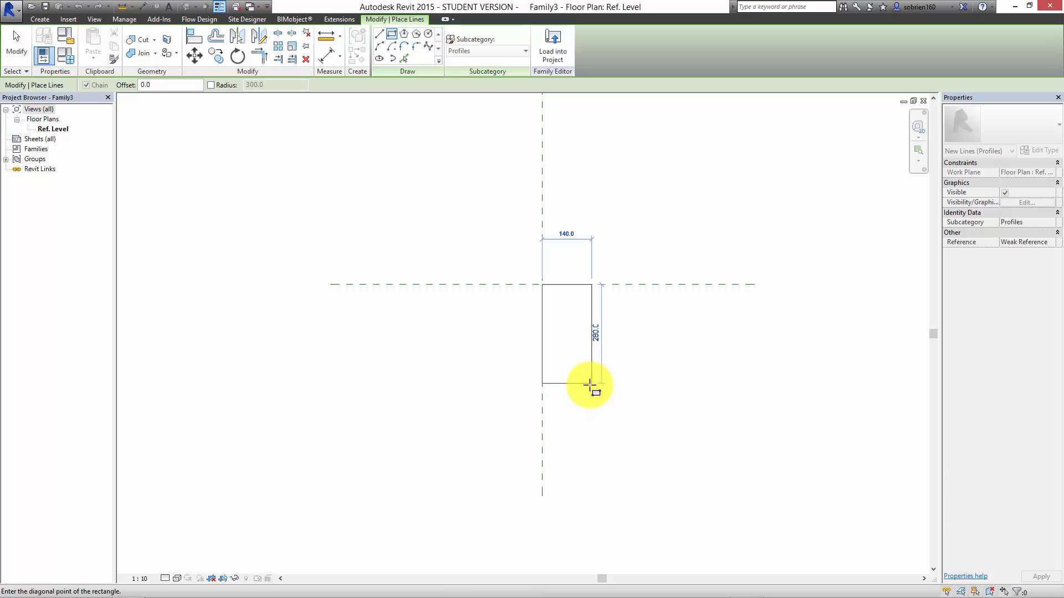
click(589, 390)
scroll(582, 368, up, 4)
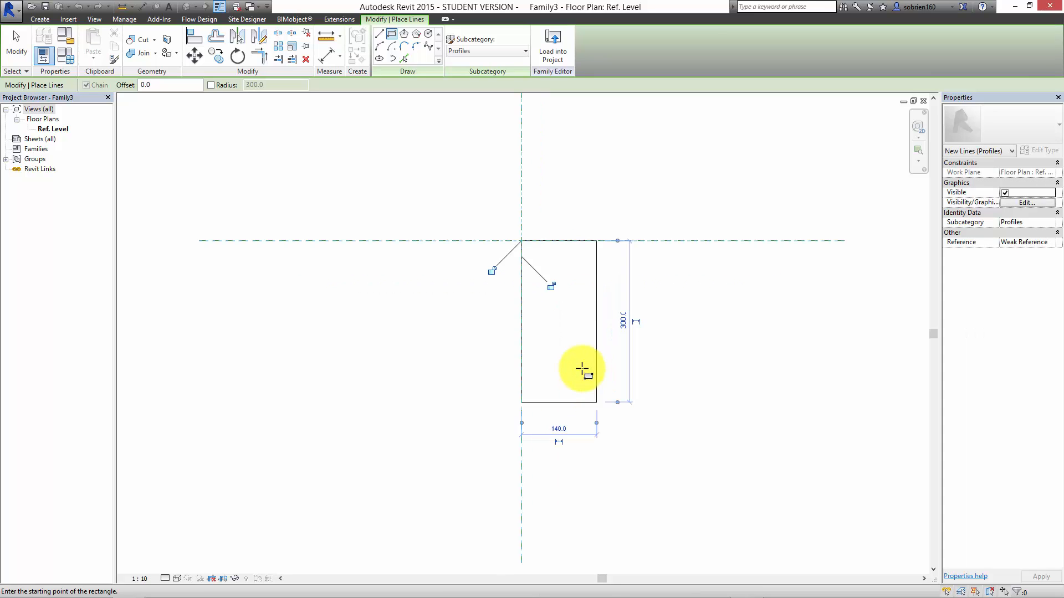
Offset copies of the rectangle's top, left and bottom edges inward by 10 mm.
click(217, 40)
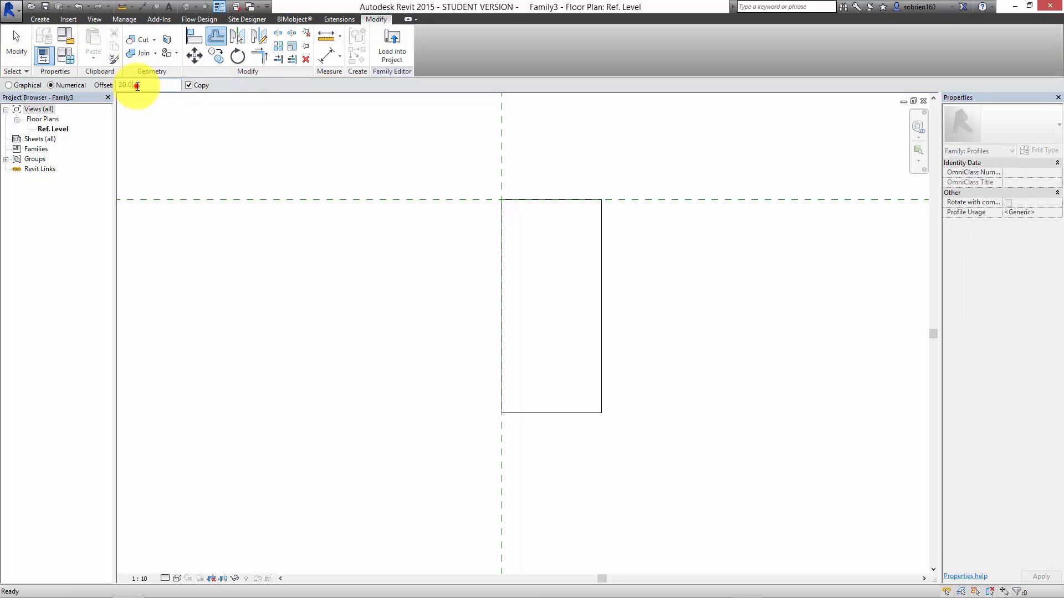
drag(137, 86, 111, 85)
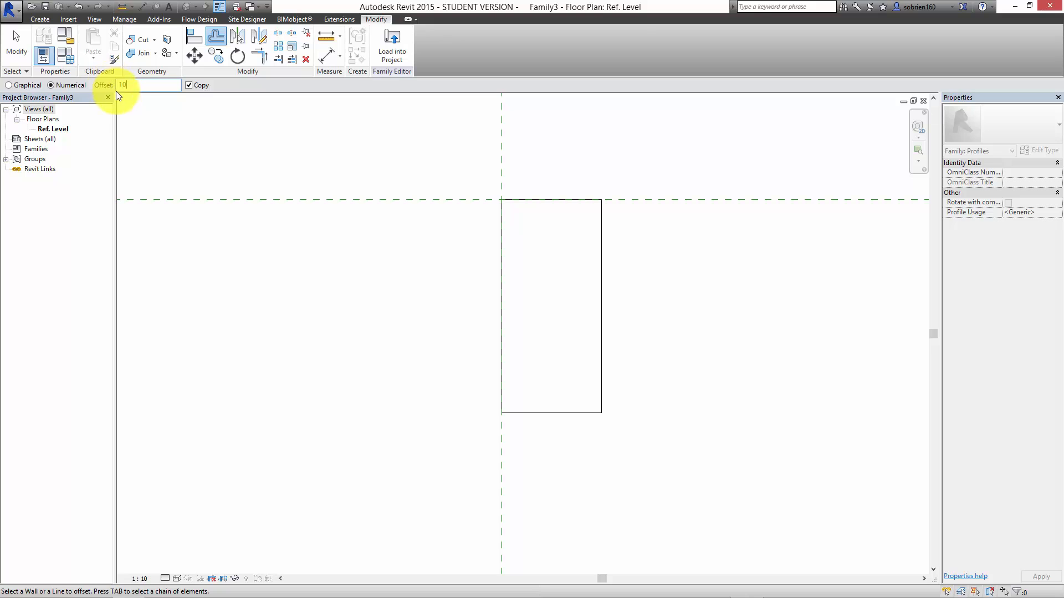
text(10)
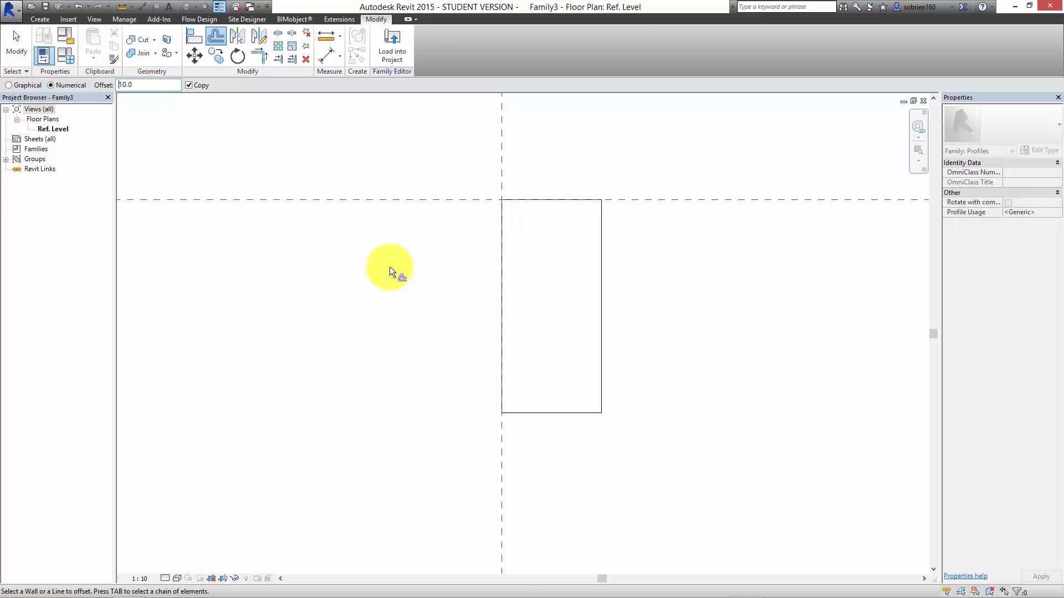
click(548, 201)
click(504, 254)
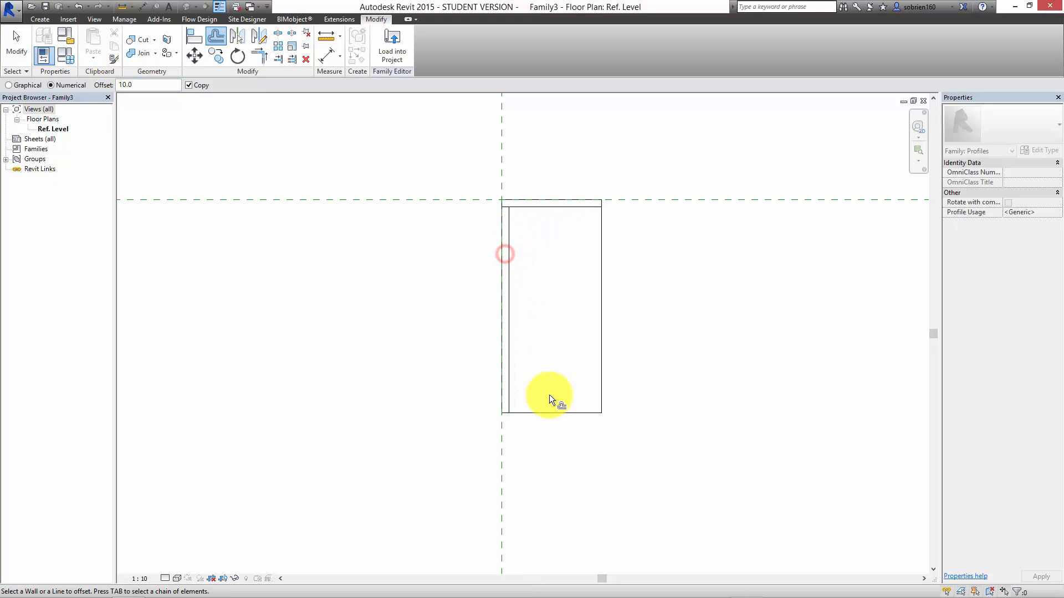
click(553, 410)
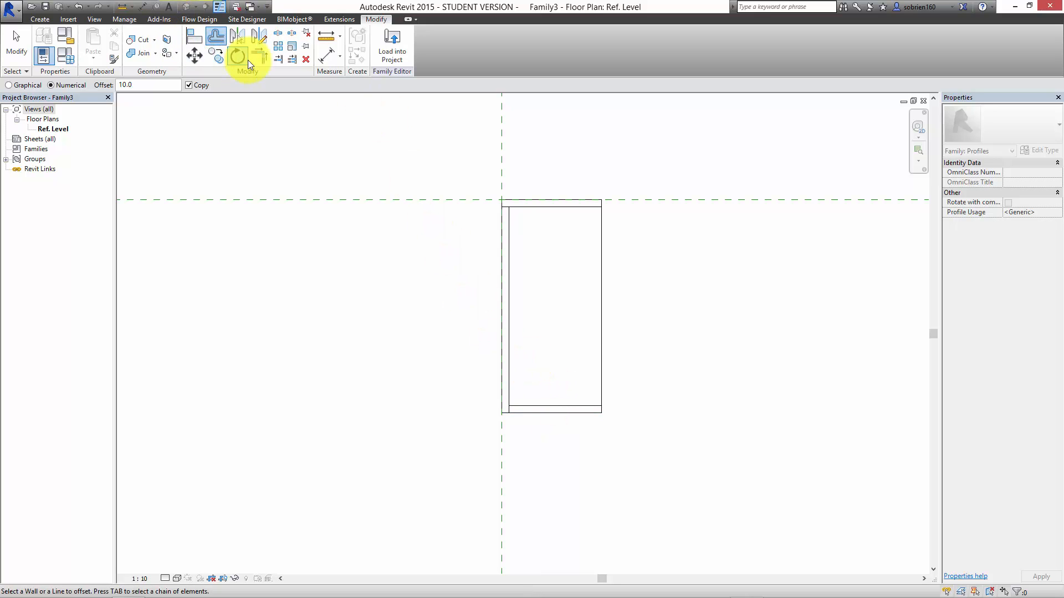
Split the rectangle's right edge and trim its upper part to the inner line of the top flange.
click(278, 32)
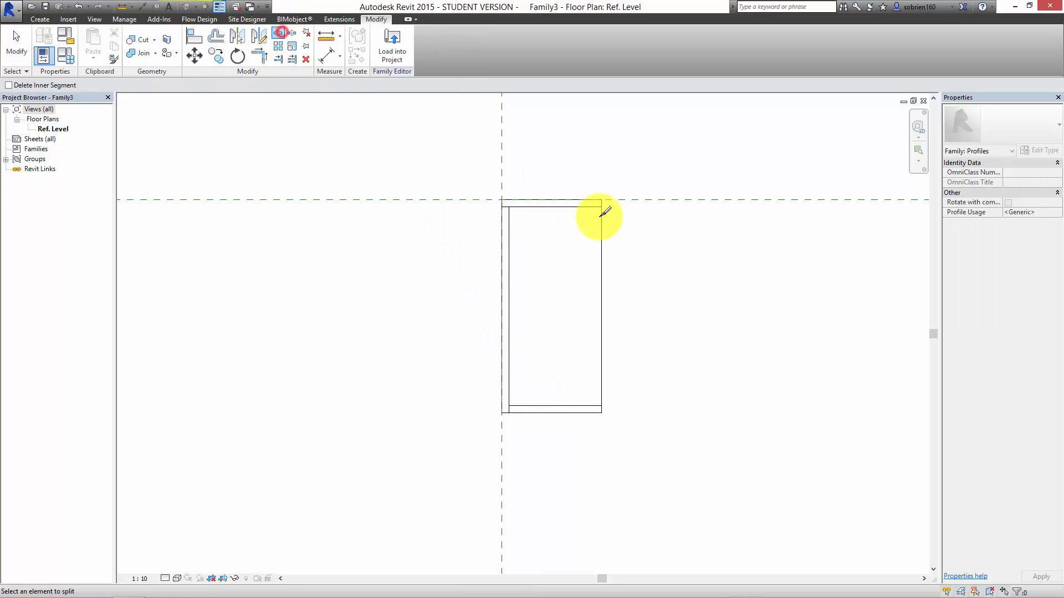
click(601, 279)
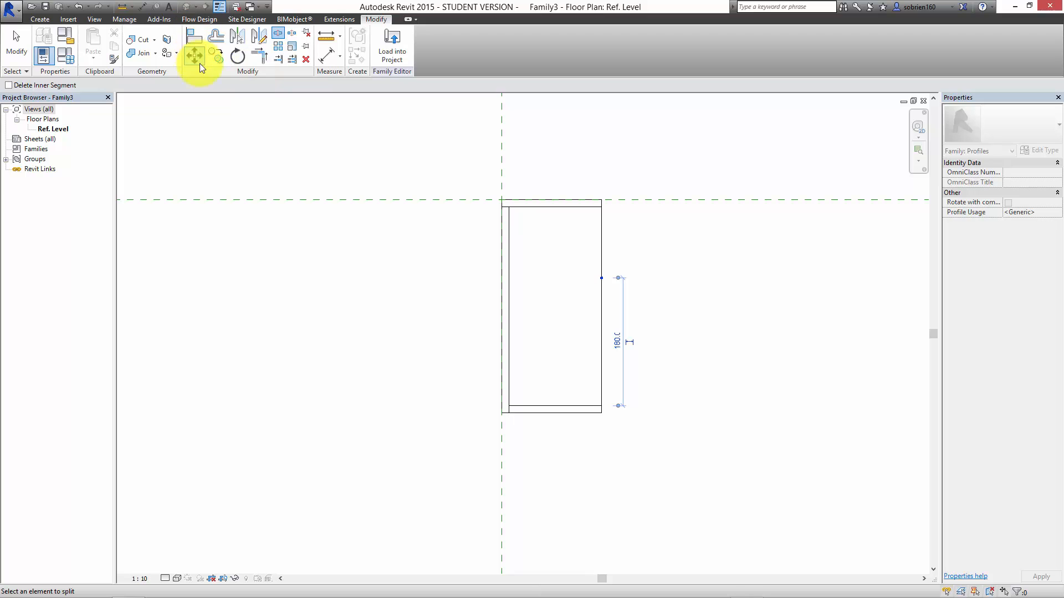
click(254, 58)
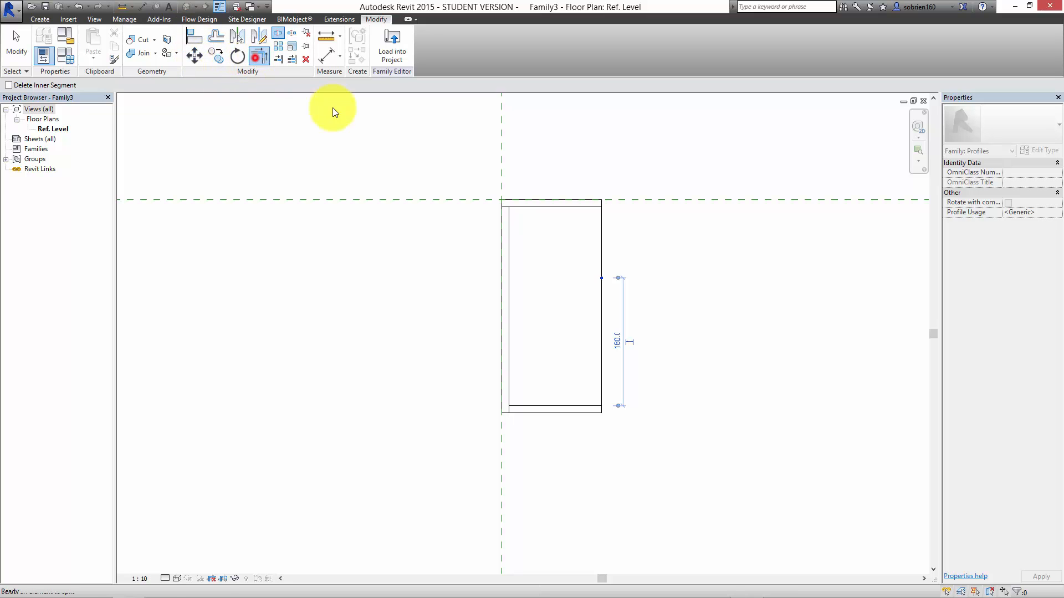
click(609, 201)
scroll(608, 201, up, 4)
click(590, 208)
Trim the lower part of the split right edge to the inner line of the bottom flange.
scroll(614, 255, down, 5)
middle_drag(539, 551, 555, 447)
scroll(584, 419, up, 2)
scroll(584, 419, up, 1)
click(615, 371)
click(637, 380)
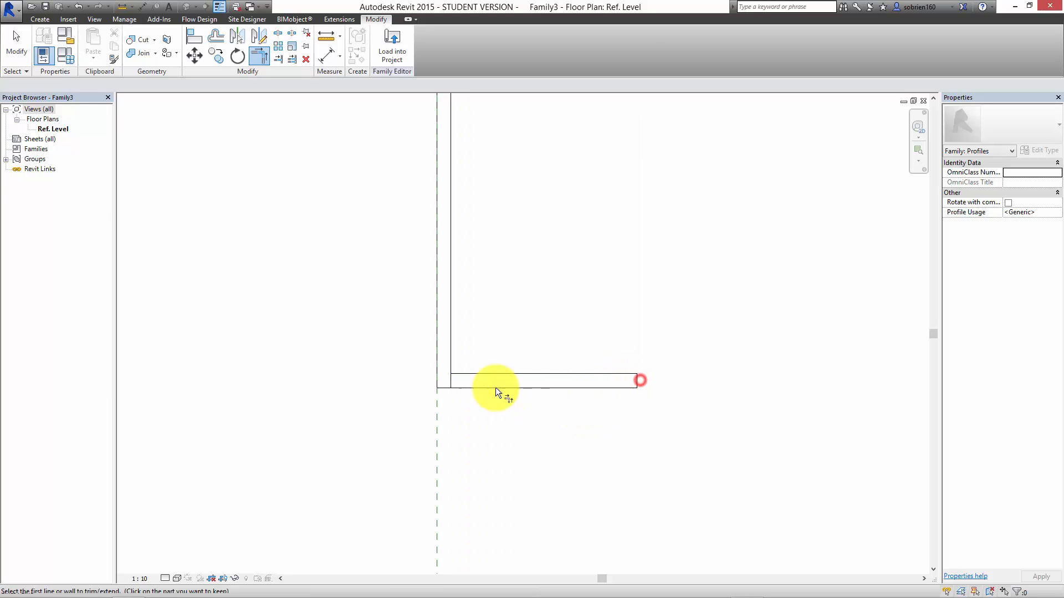
Trim the inner web line to the inner lines of the bottom and top flanges, forming a C-shaped outline.
click(478, 374)
click(451, 354)
middle_drag(499, 261, 490, 464)
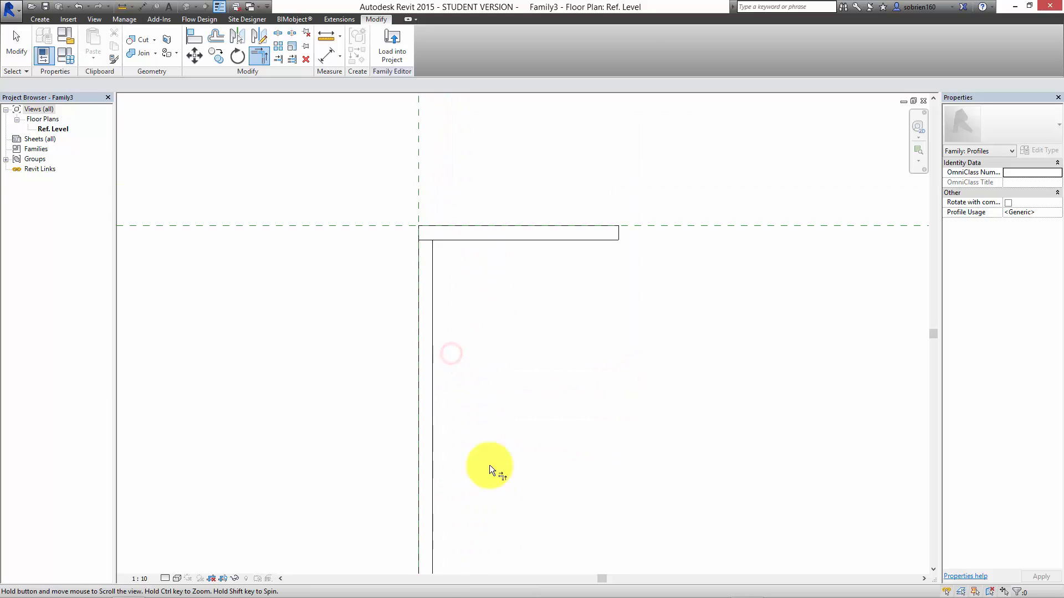
click(432, 252)
click(447, 241)
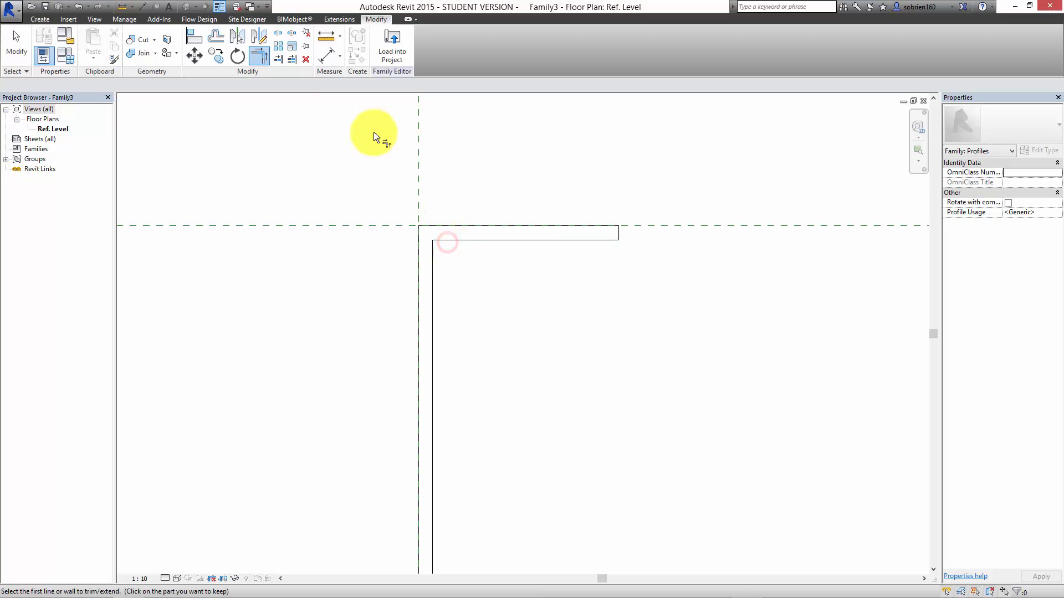
Fillet the inner corner between the web and the top flange with a 10 mm radius.
click(38, 24)
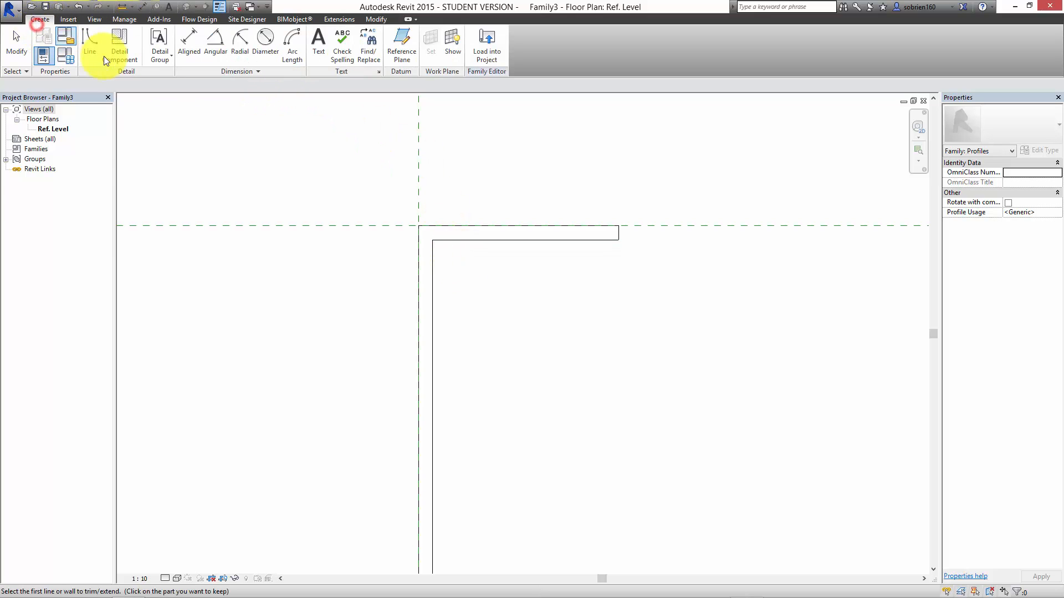
click(94, 40)
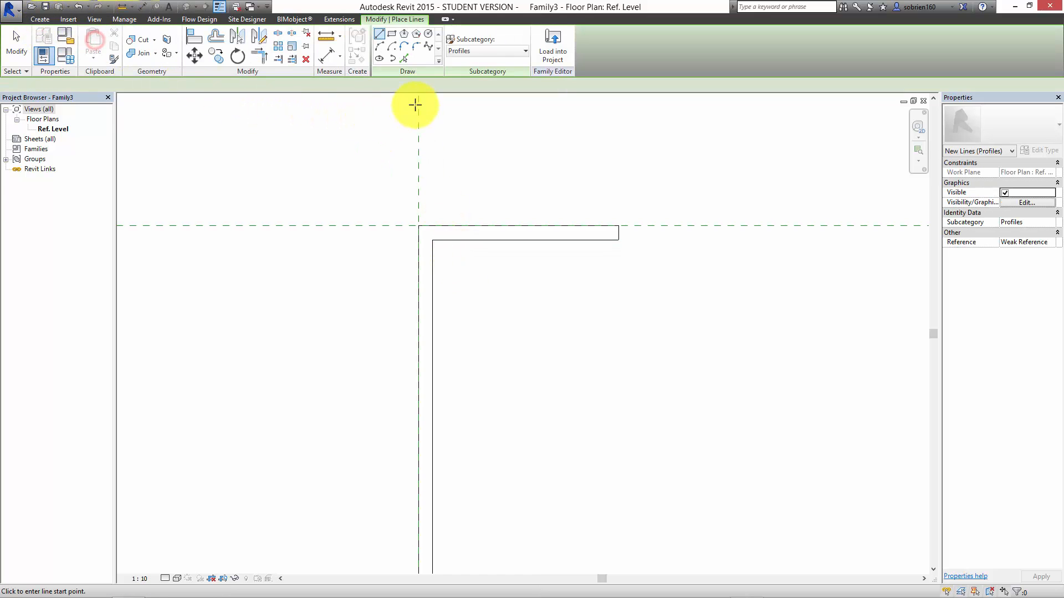
click(416, 46)
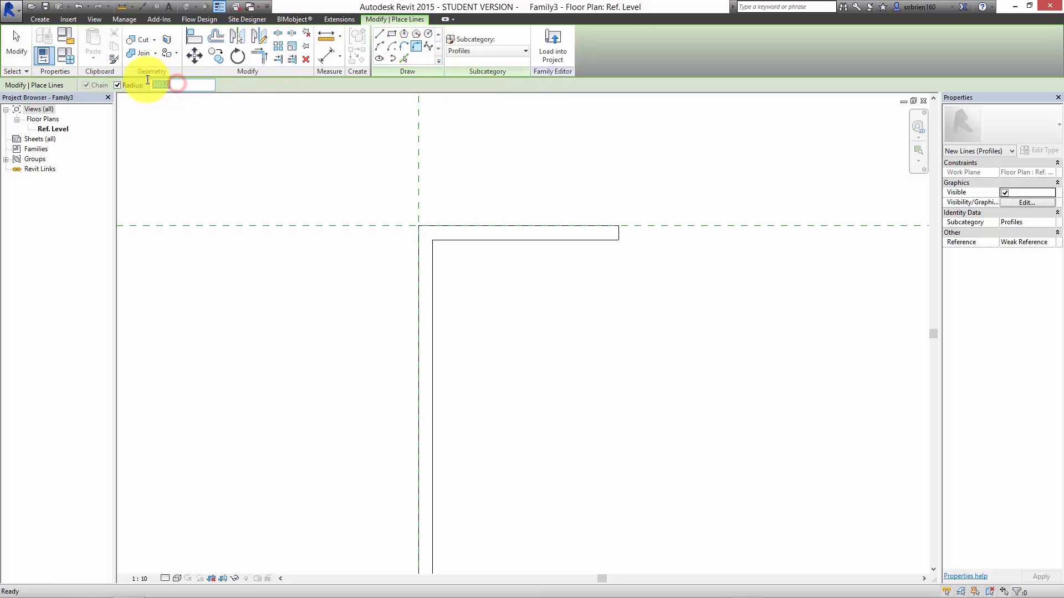
text(5)
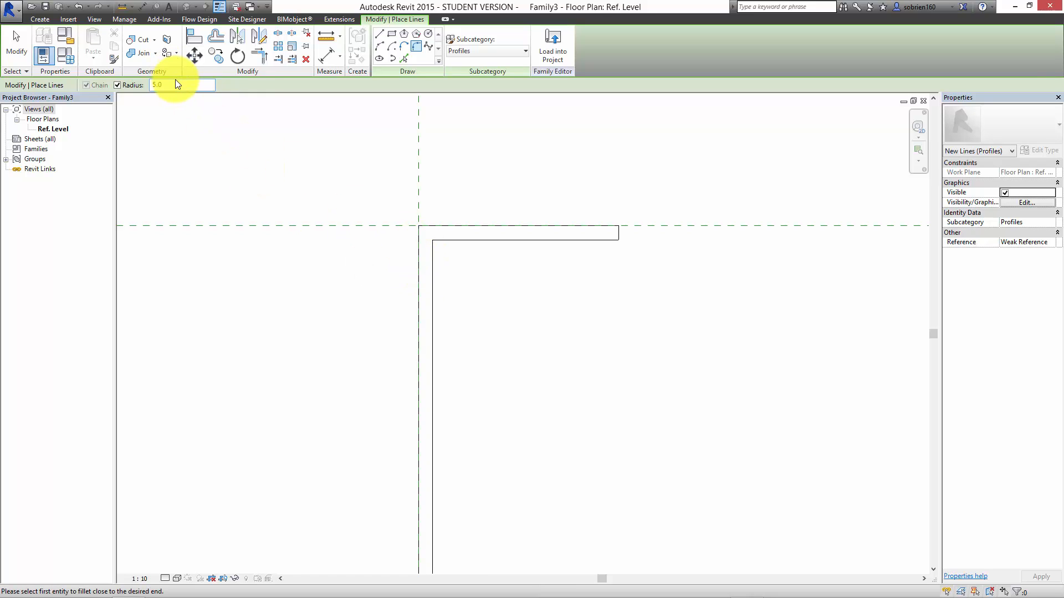
drag(171, 86, 142, 87)
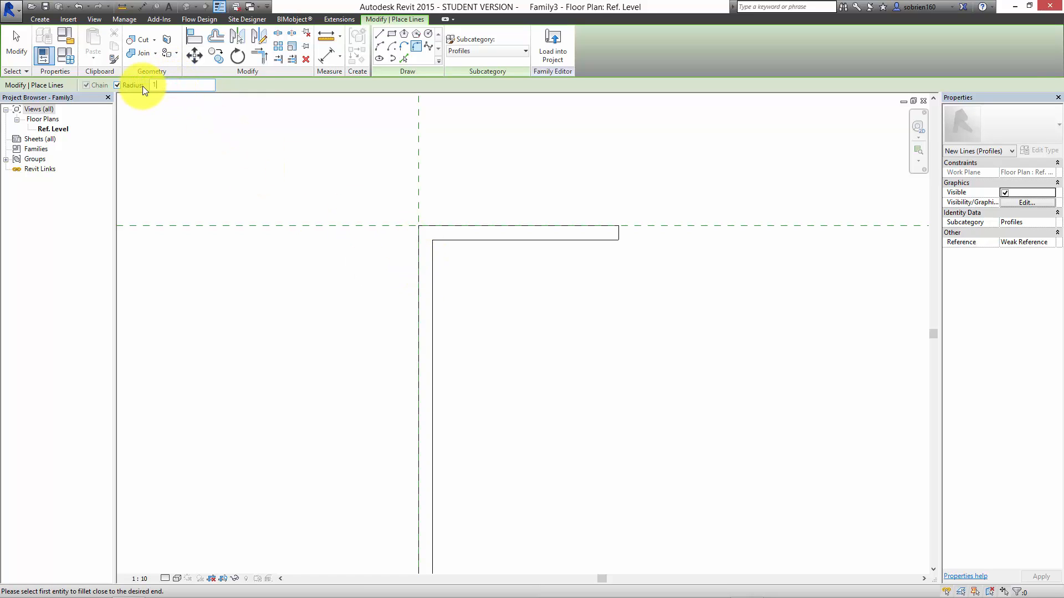
click(433, 270)
click(447, 240)
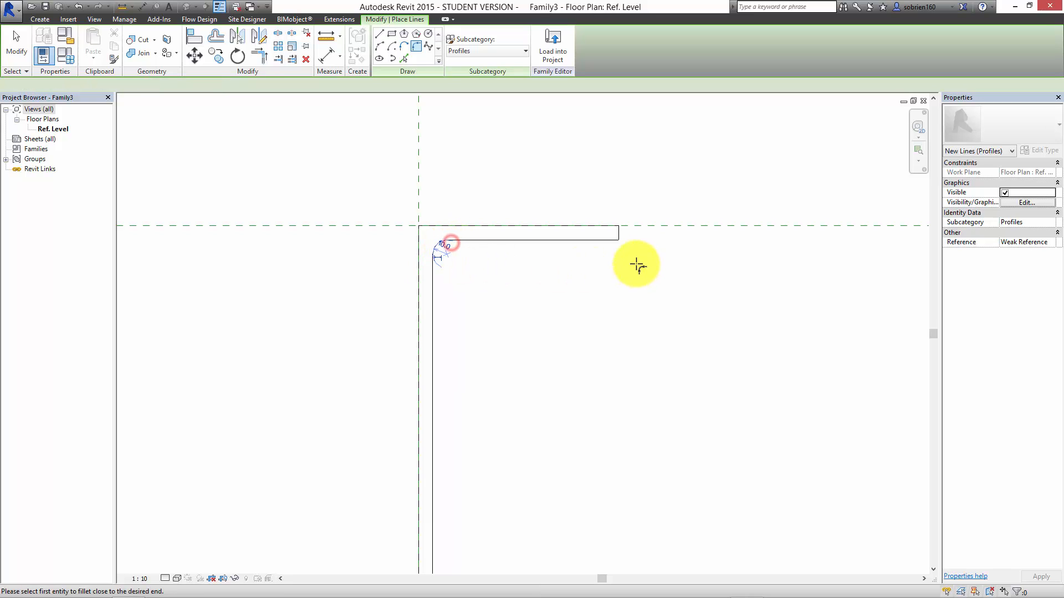
Fillet the inner tip corners of the top and bottom flanges with a 10 mm radius, deleting the too-short line at the bottom tip.
click(596, 240)
click(619, 229)
scroll(585, 334, down, 2)
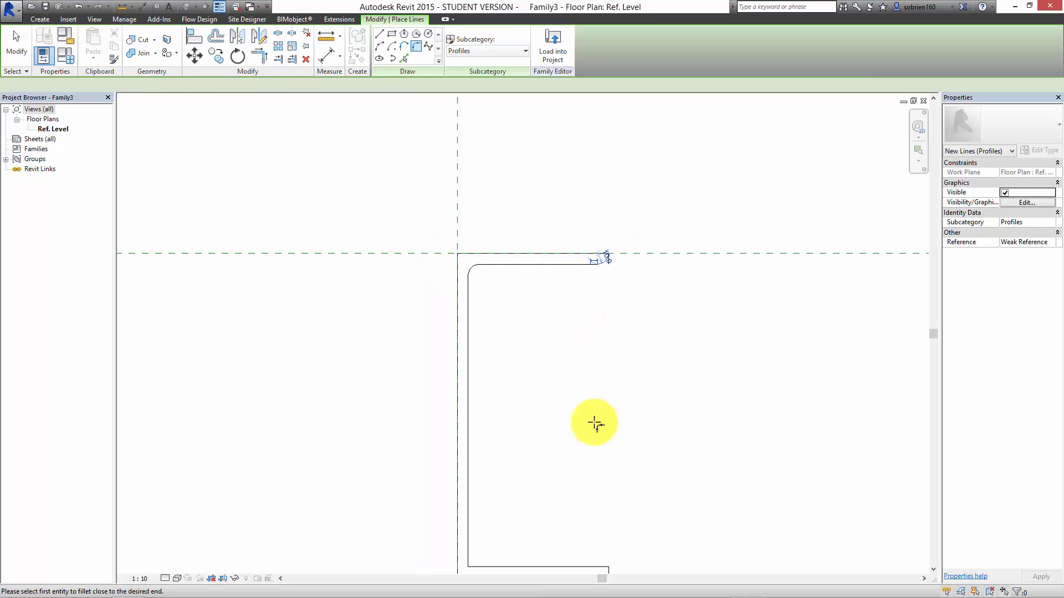
middle_drag(596, 424, 596, 297)
scroll(591, 413, up, 5)
click(598, 457)
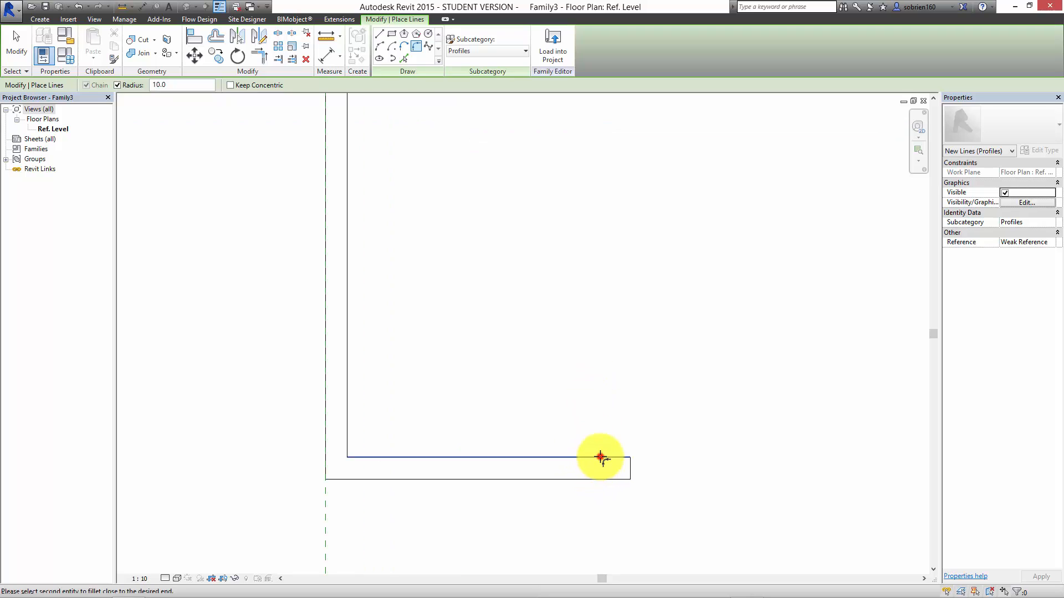
click(629, 467)
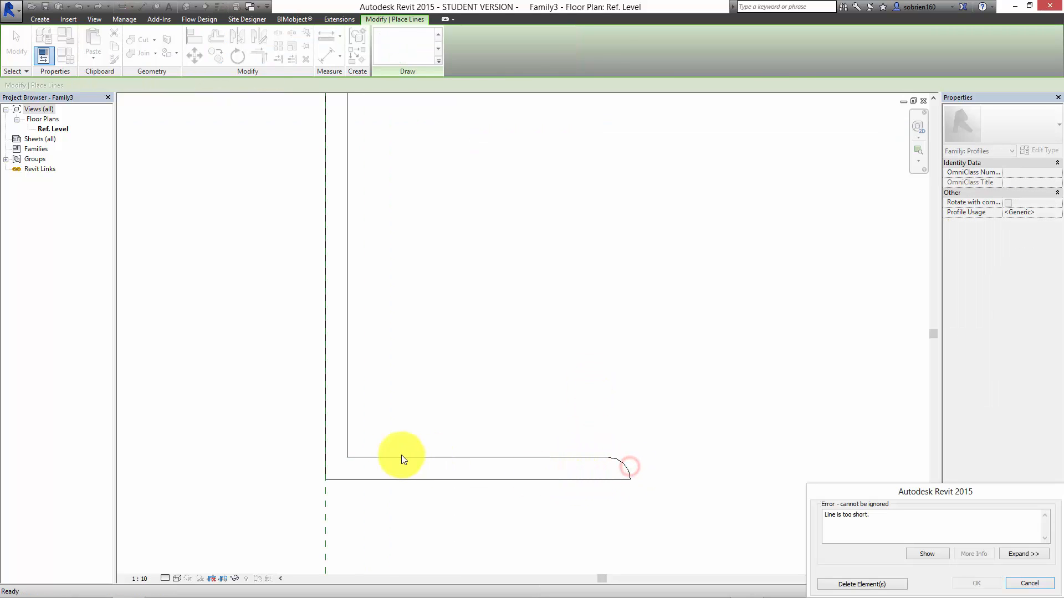
click(839, 584)
Fillet the inner corner between the web and the bottom flange with a 10 mm radius.
click(40, 20)
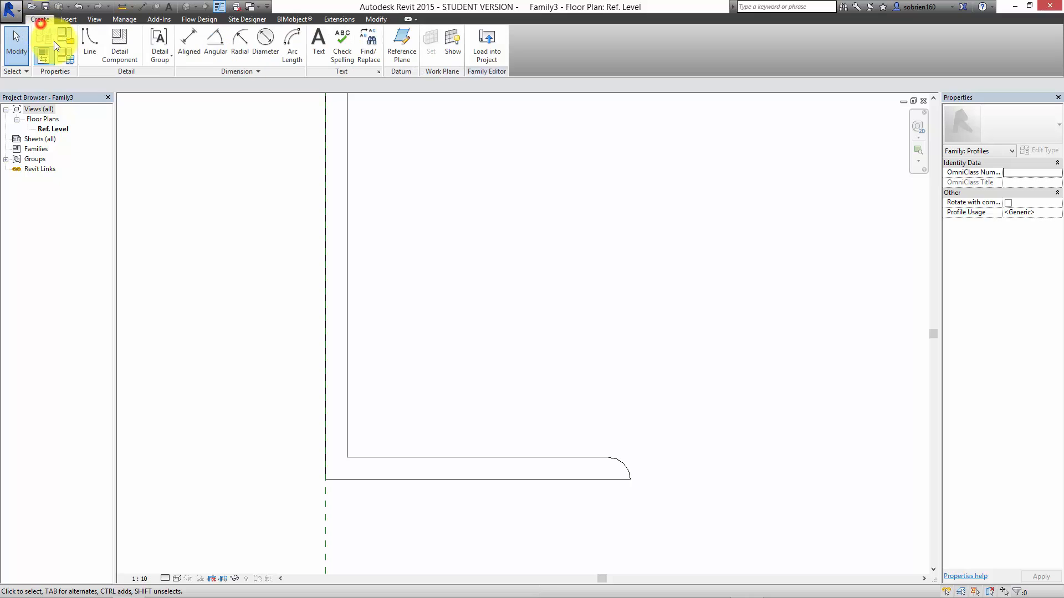
click(88, 43)
click(417, 47)
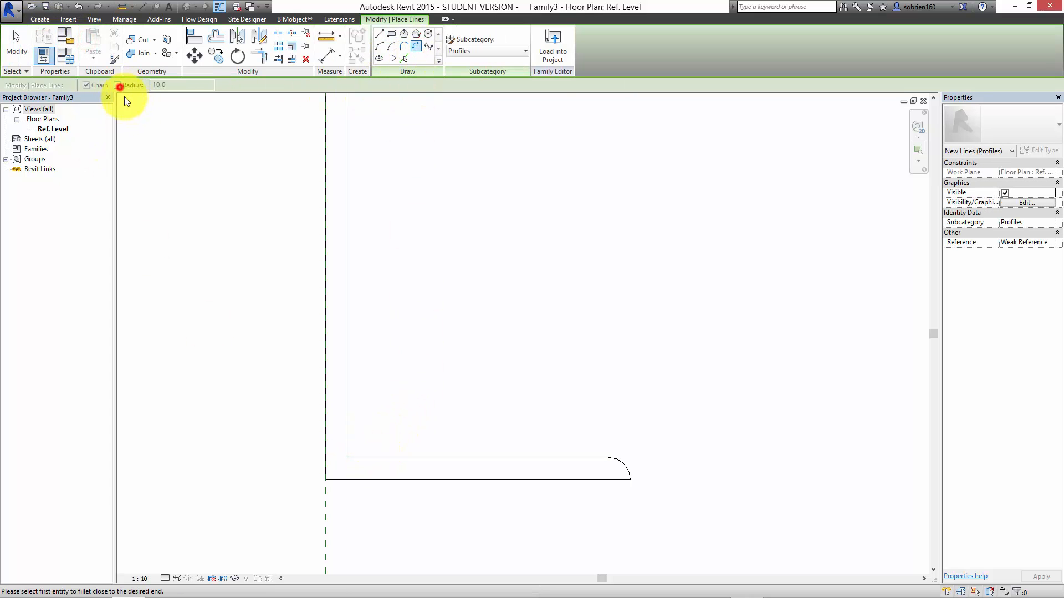
click(118, 86)
click(366, 457)
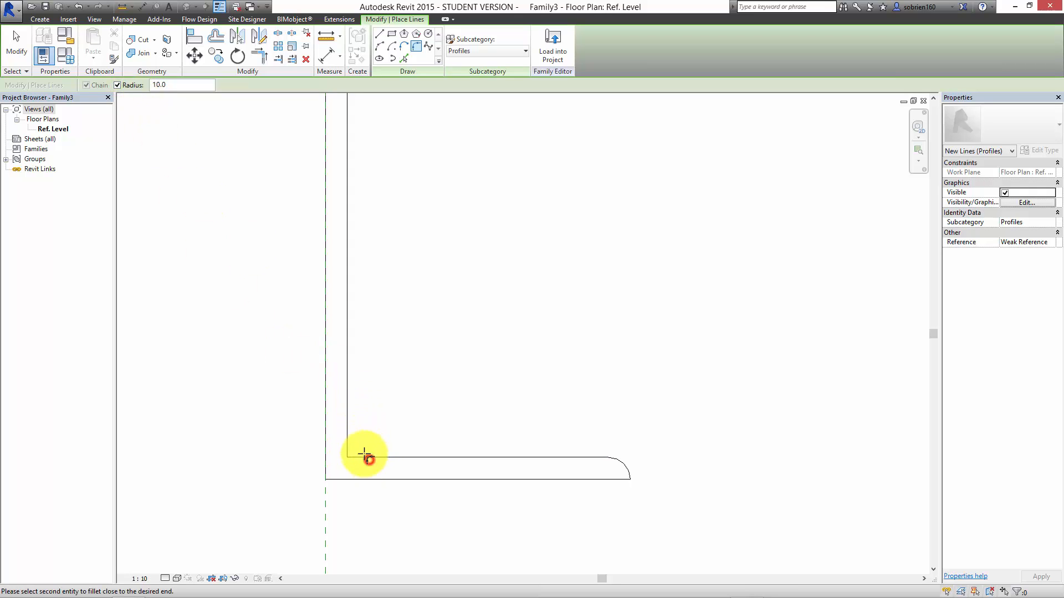
click(347, 442)
scroll(418, 418, down, 4)
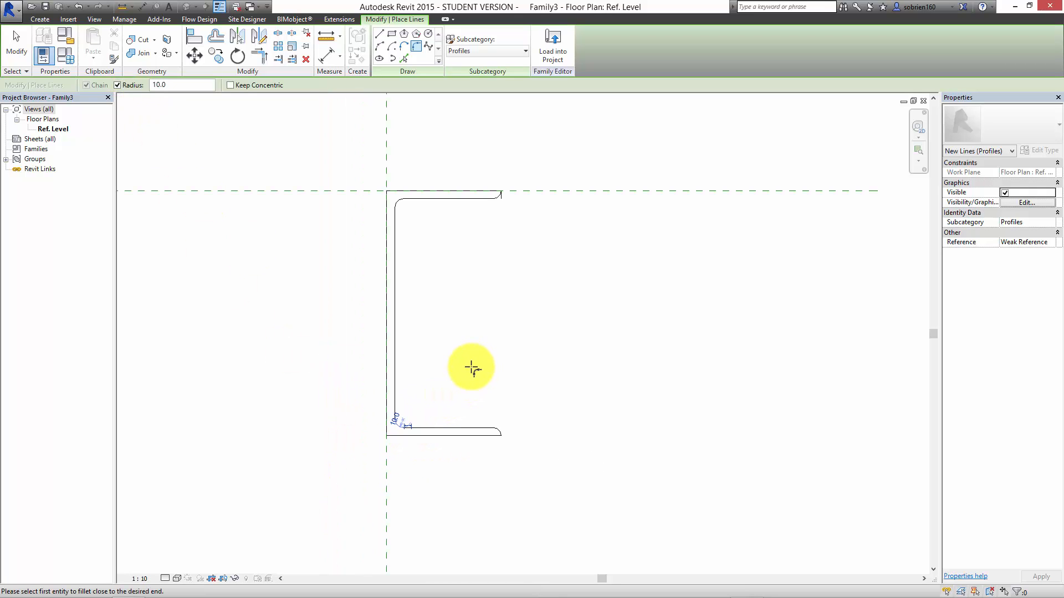
key(Escape)
key(Escape)
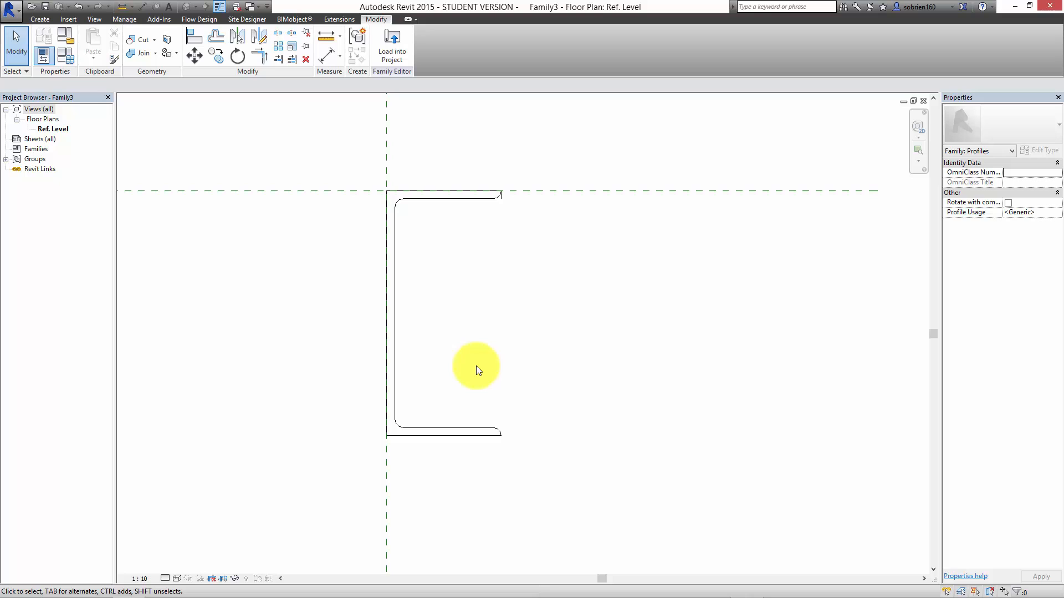
Delete the leftover short vertical line at the tip of the top flange.
scroll(493, 183, up, 8)
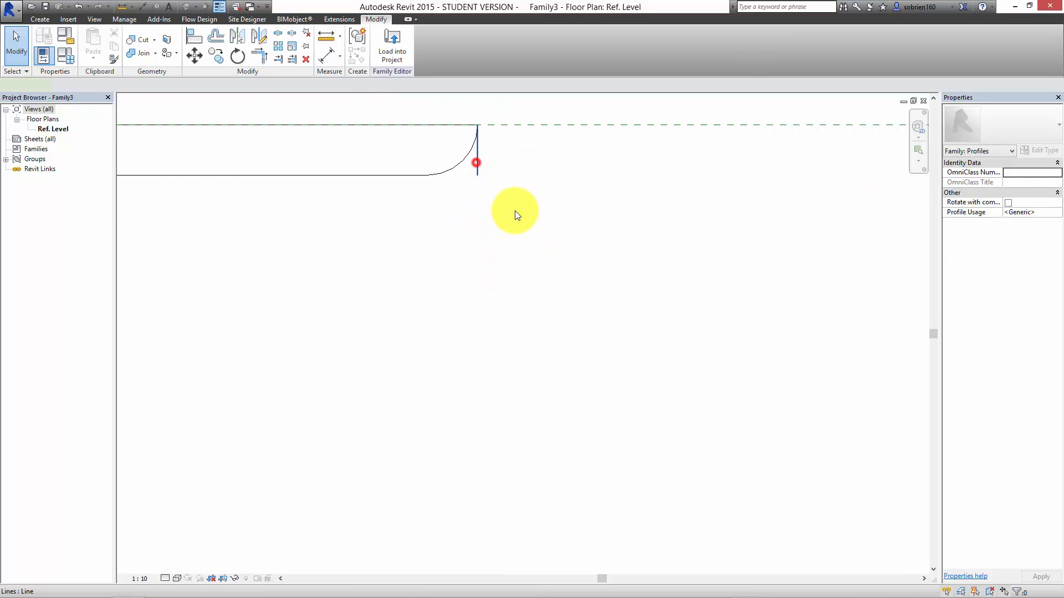
click(514, 212)
key(Escape)
scroll(541, 171, down, 6)
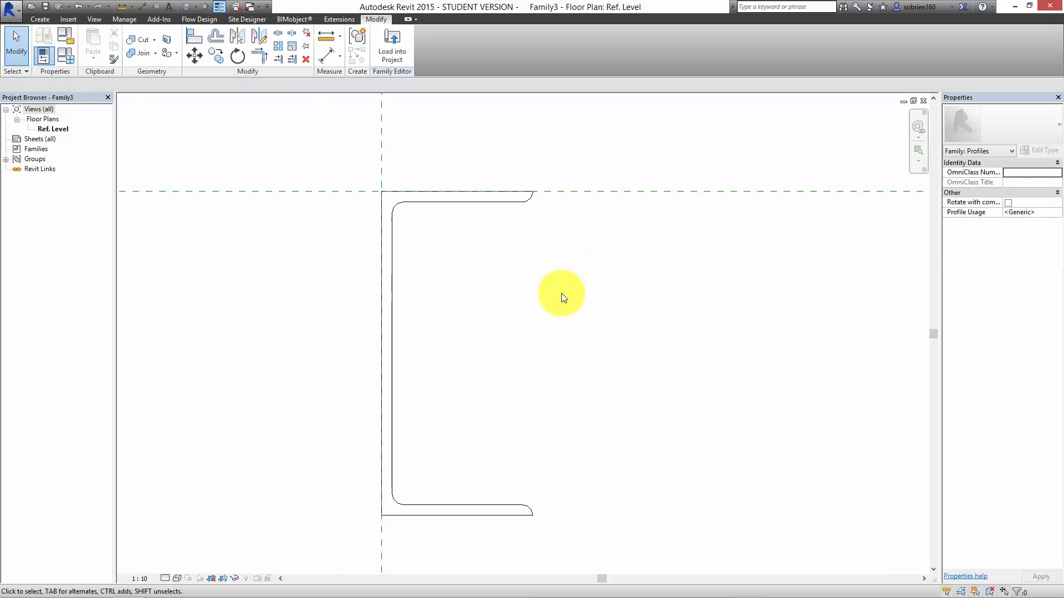
scroll(561, 298, down, 2)
Save the profile family to the Desktop as "steel c section.rfa", replacing the existing file.
click(10, 25)
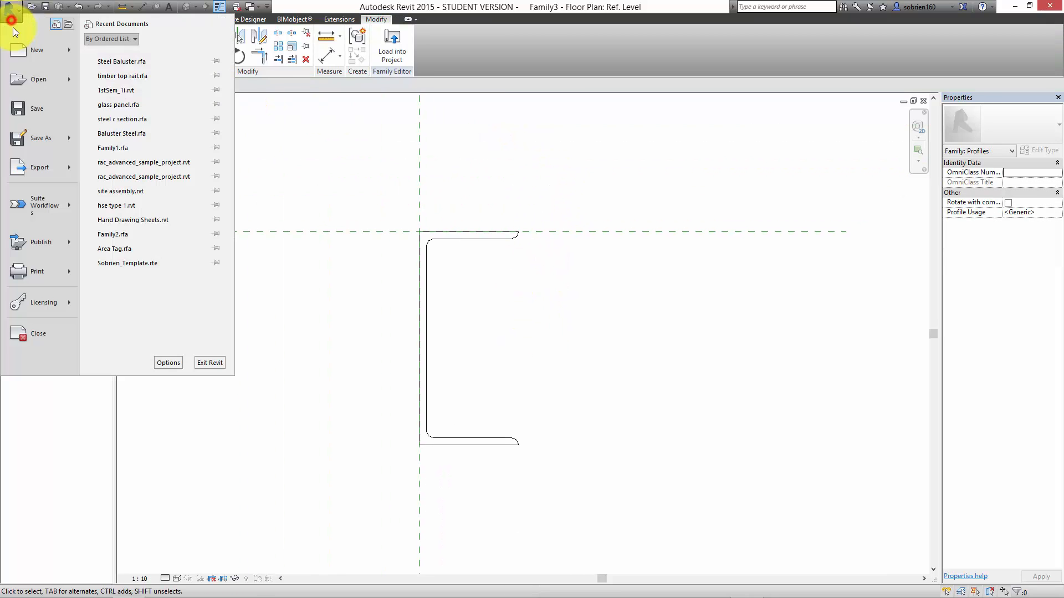
click(111, 99)
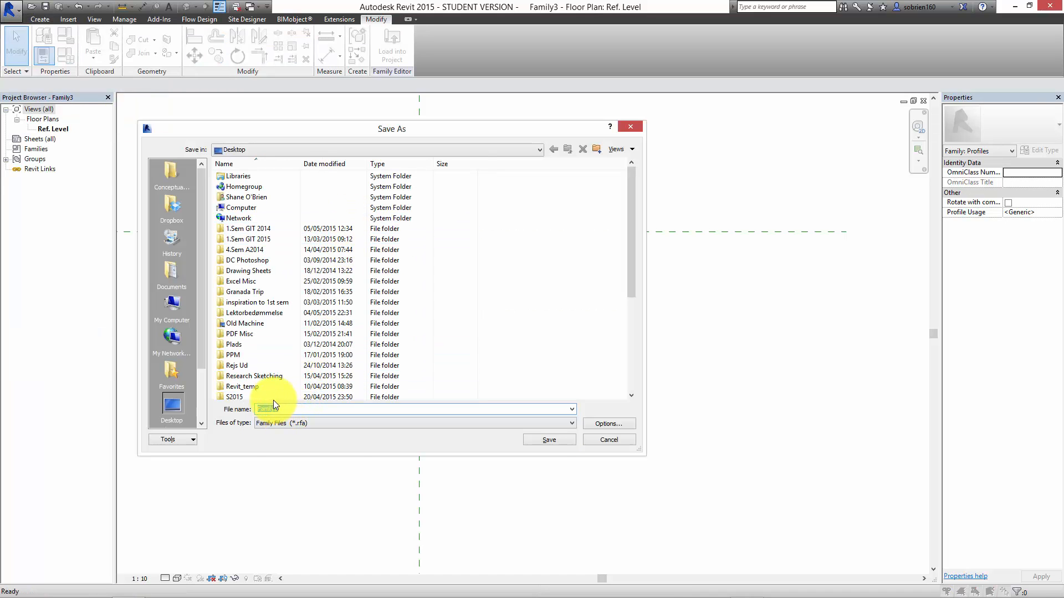
text(steel Baluster.rfa)
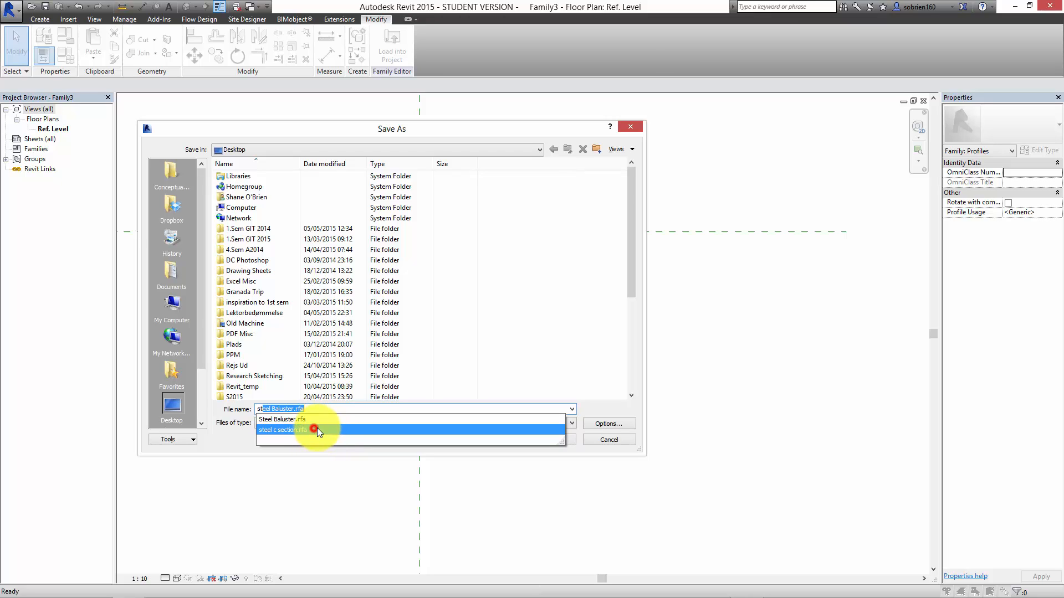
click(326, 409)
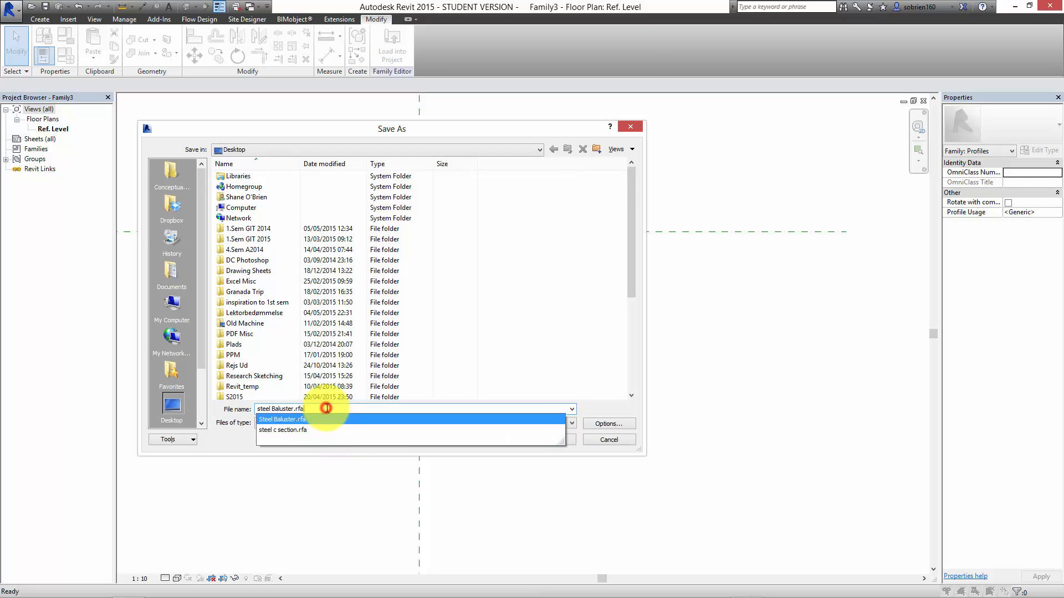
click(294, 430)
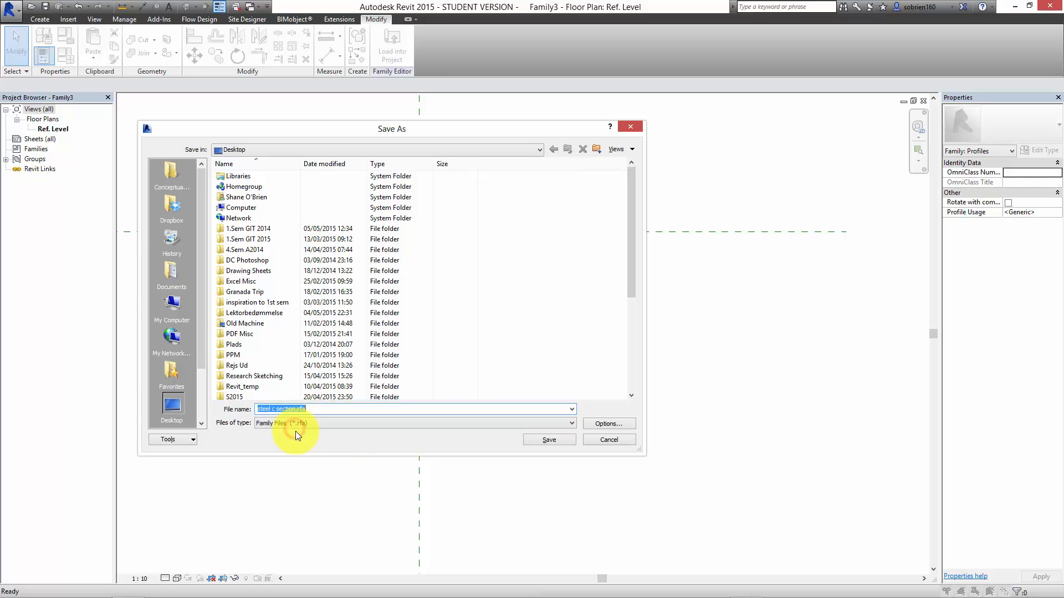
click(536, 442)
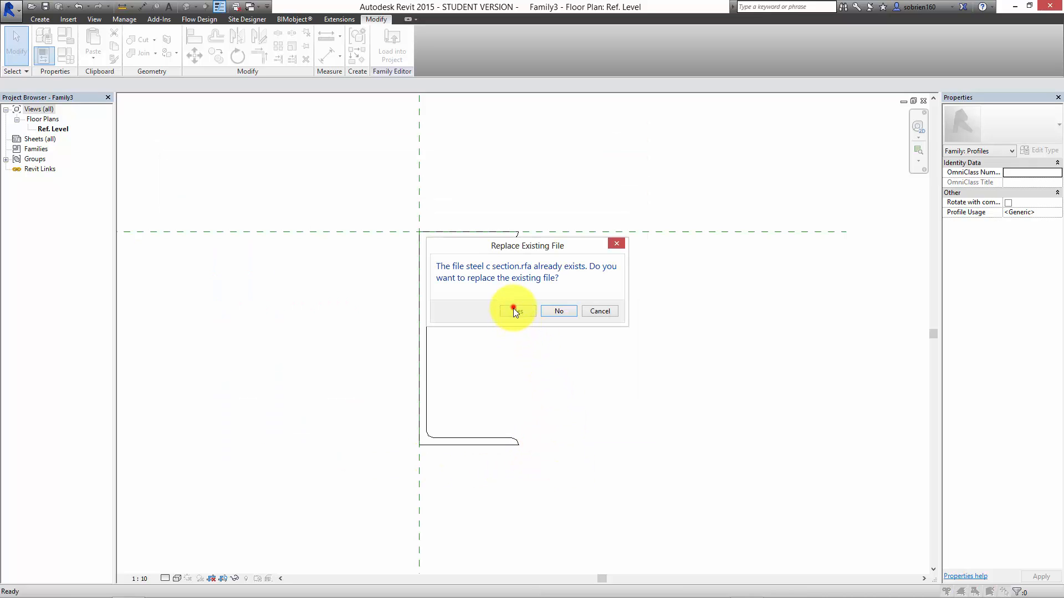
click(513, 308)
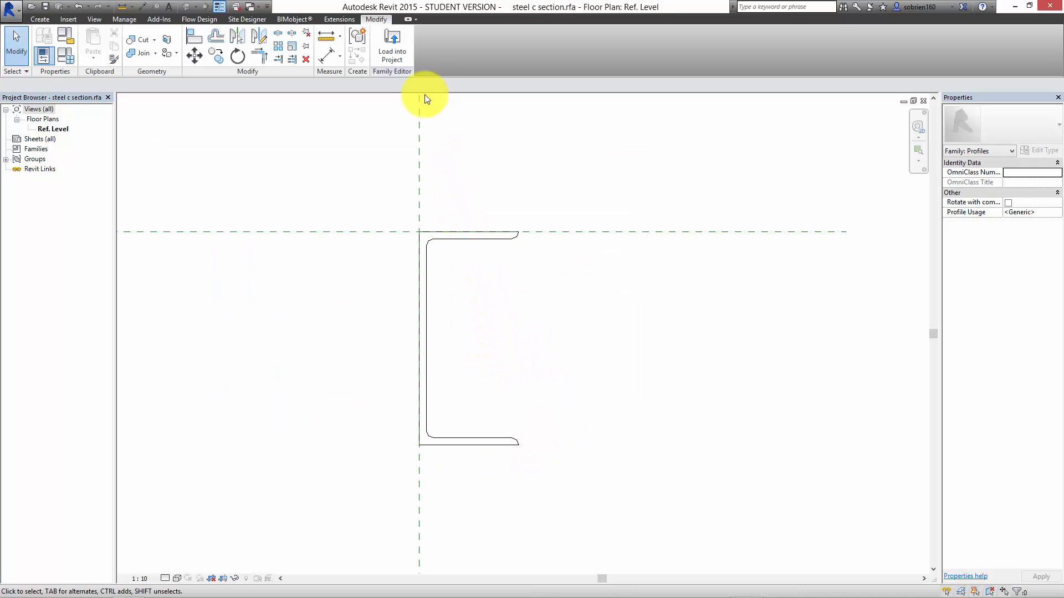
Load the steel c section family into Project1 and open the project's default 3D view.
click(399, 50)
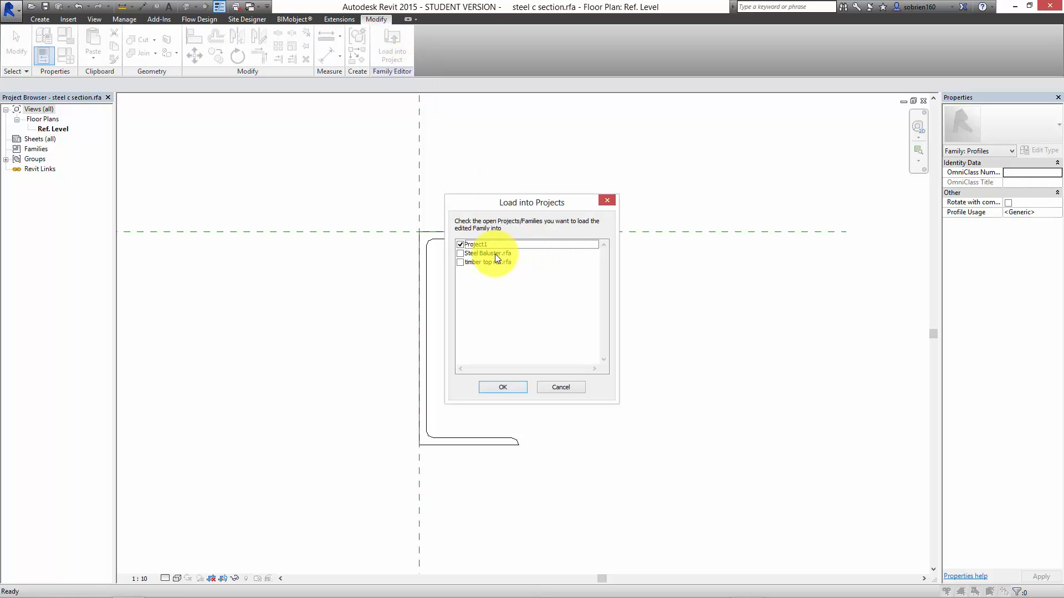
click(503, 387)
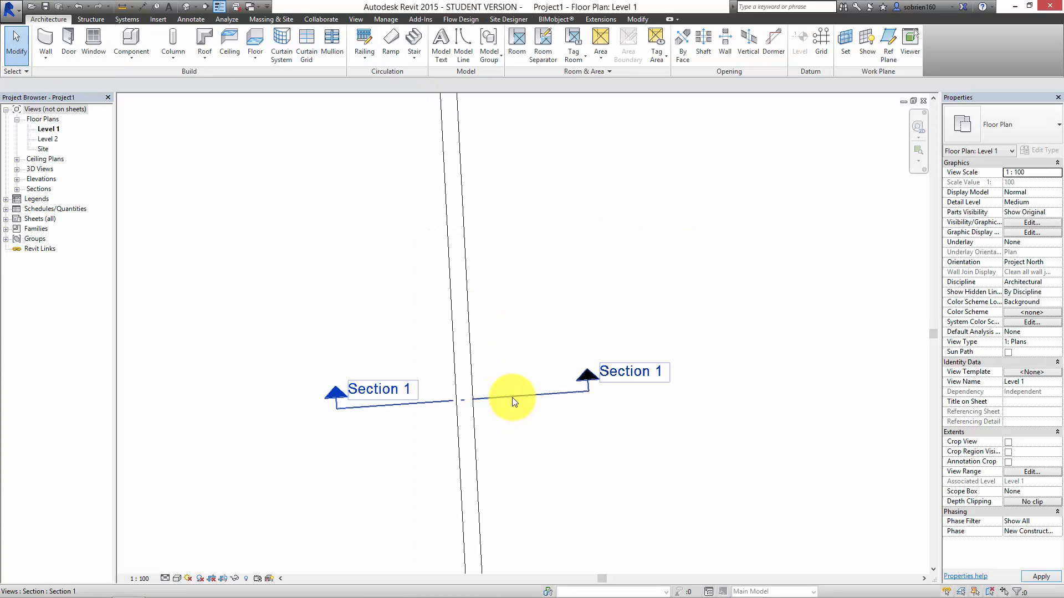
click(187, 7)
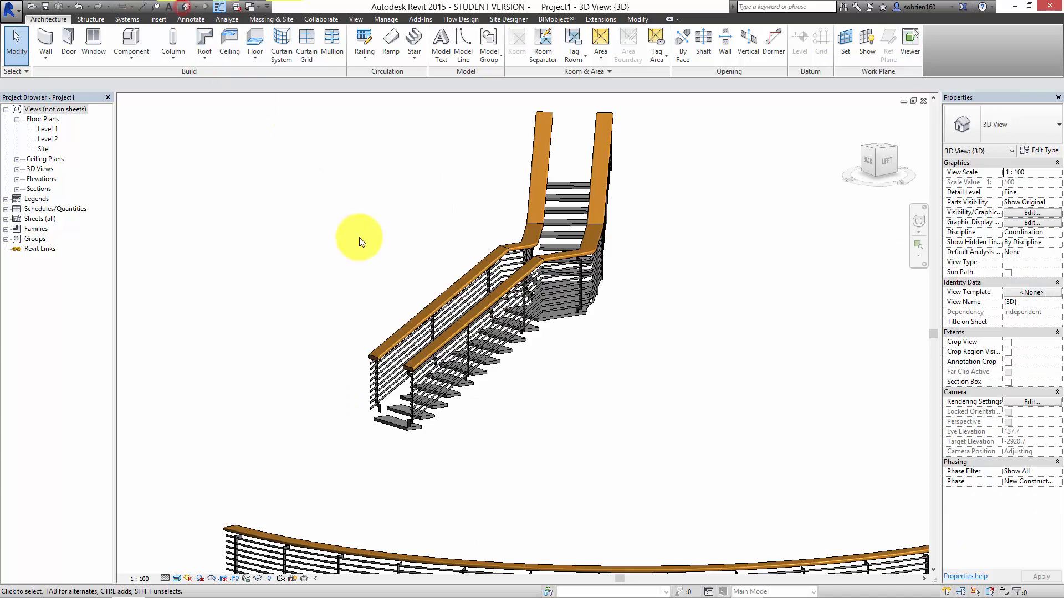
Insert a new rail named "structure" in the rail structure of the stair railing's 1100mm type.
scroll(502, 342, up, 1)
right_click(510, 344)
click(570, 404)
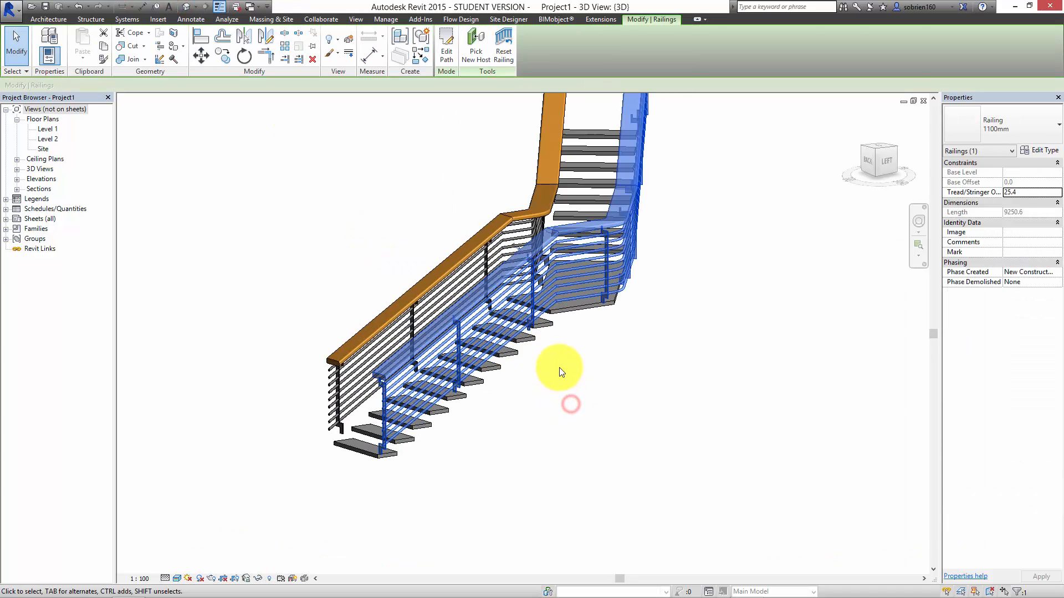
click(397, 279)
click(468, 339)
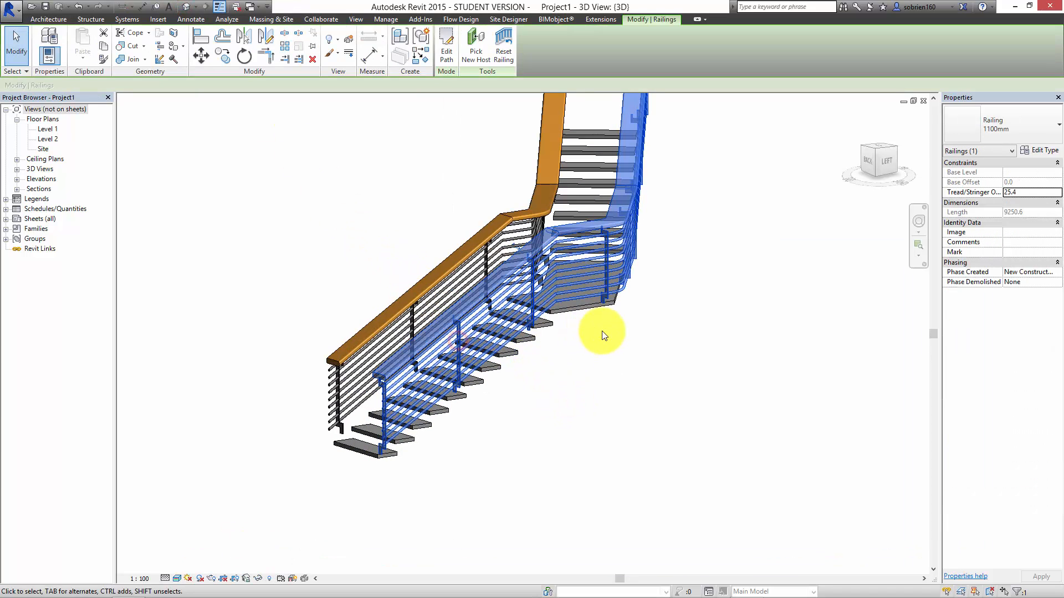
click(1043, 151)
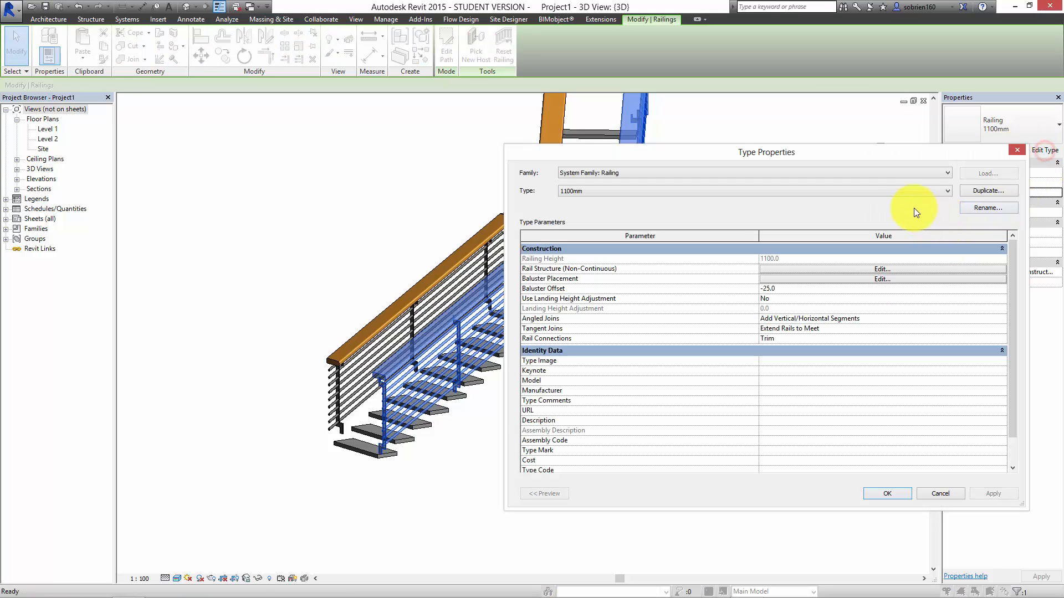
click(847, 271)
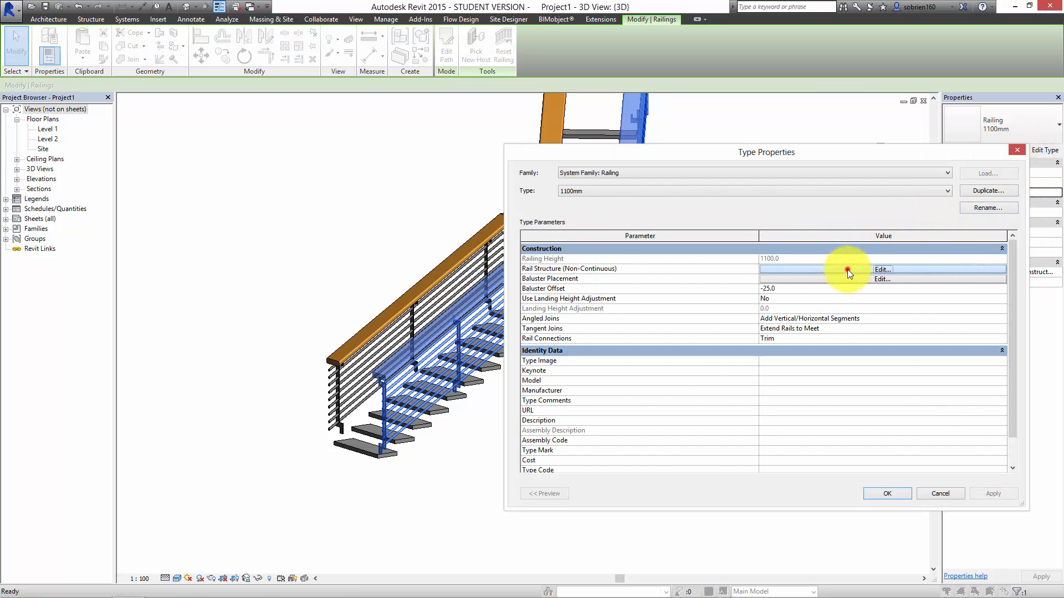
click(566, 378)
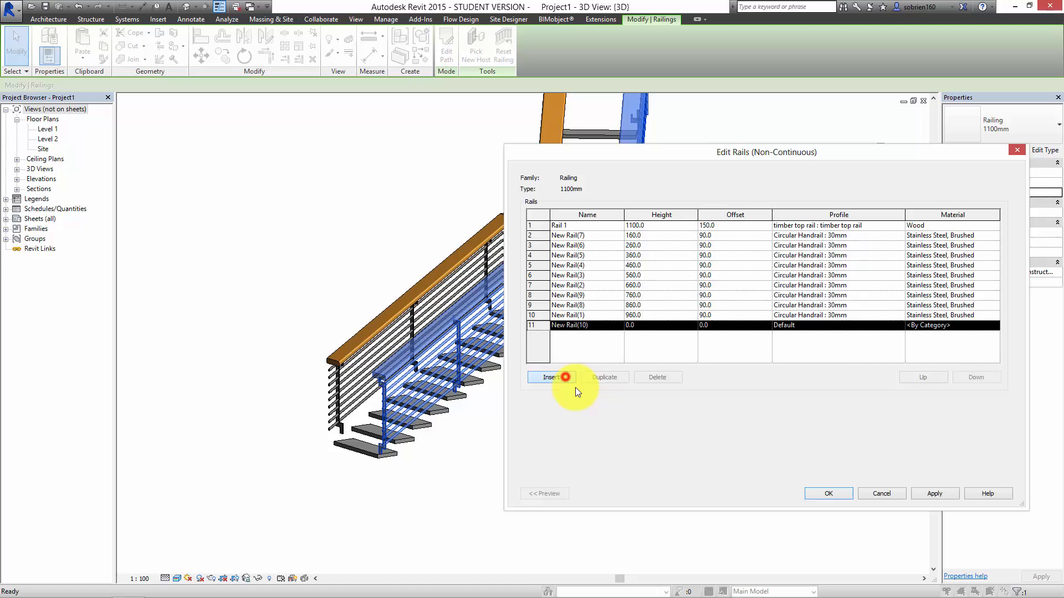
click(609, 326)
text(structure)
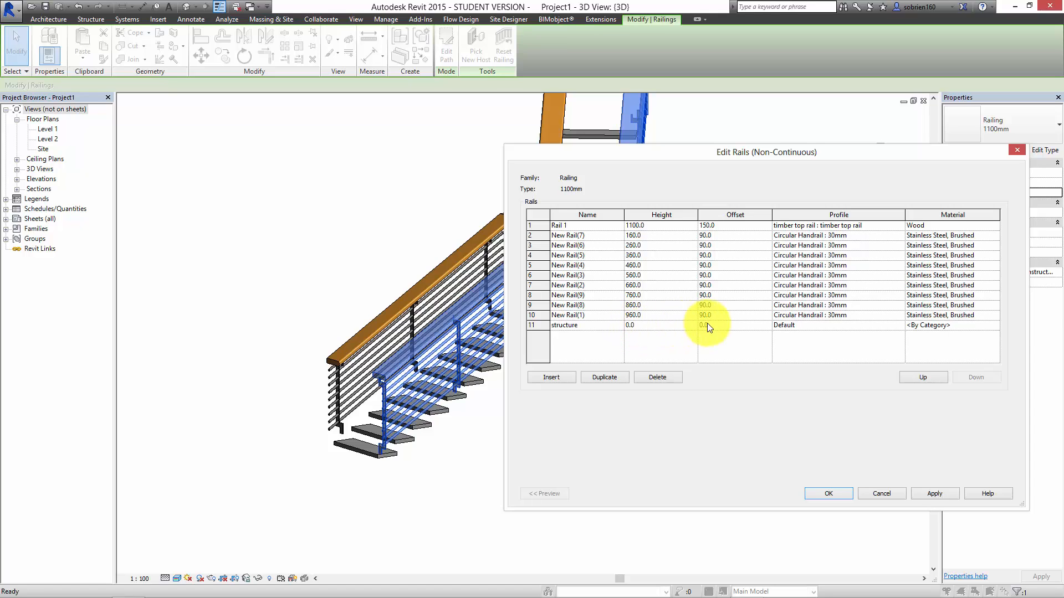
Assign the profile "steel c section : steel c section" to the structure rail.
click(811, 327)
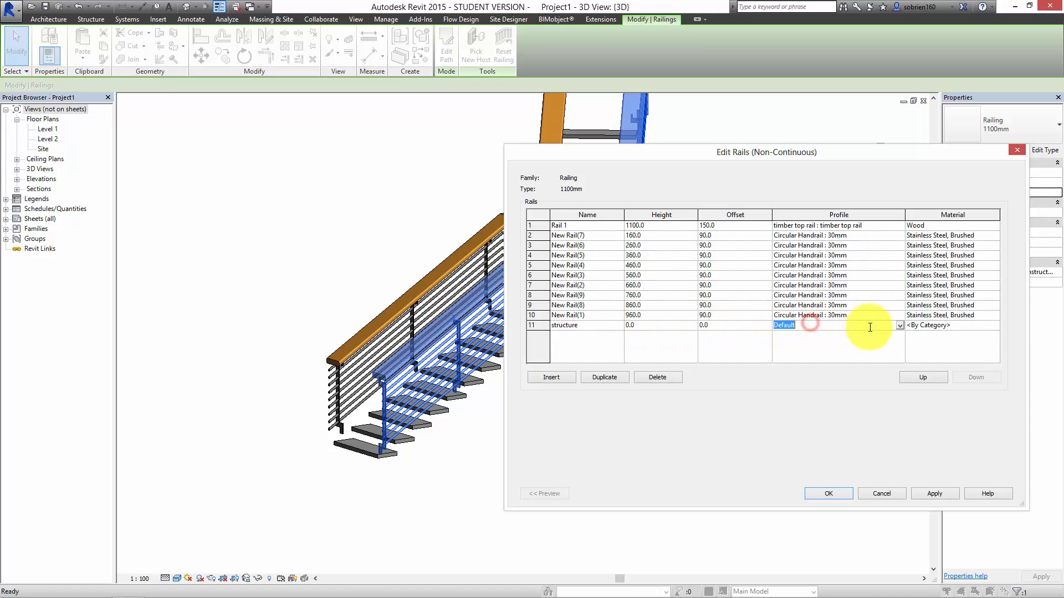
click(899, 327)
scroll(897, 369, down, 1)
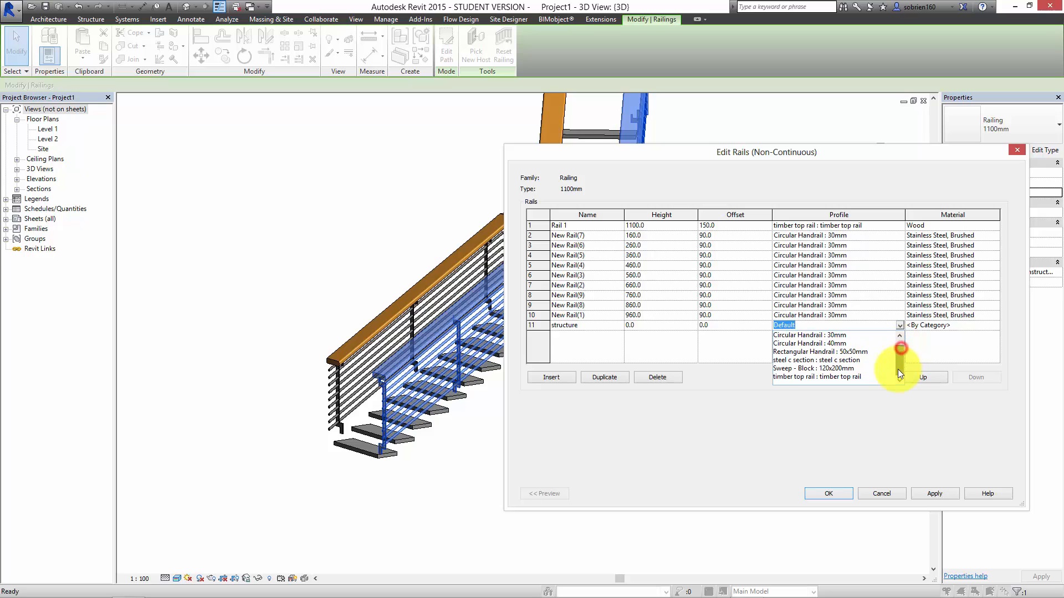
click(822, 360)
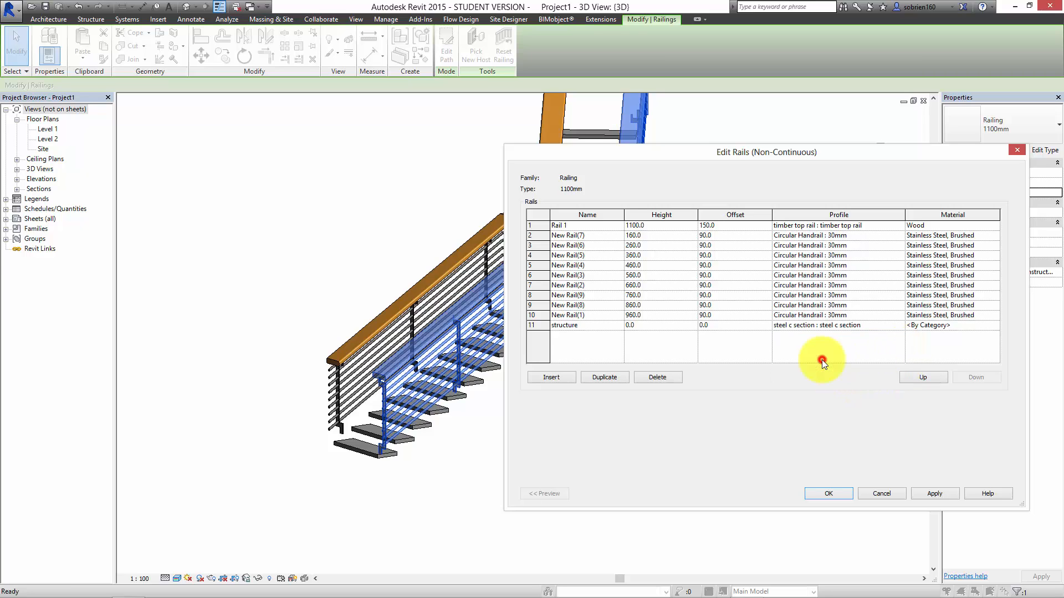
Copy the "Stainless Steel, Brushed" material from New Rail(1) to the structure rail, and apply the changes to the railing type.
click(992, 327)
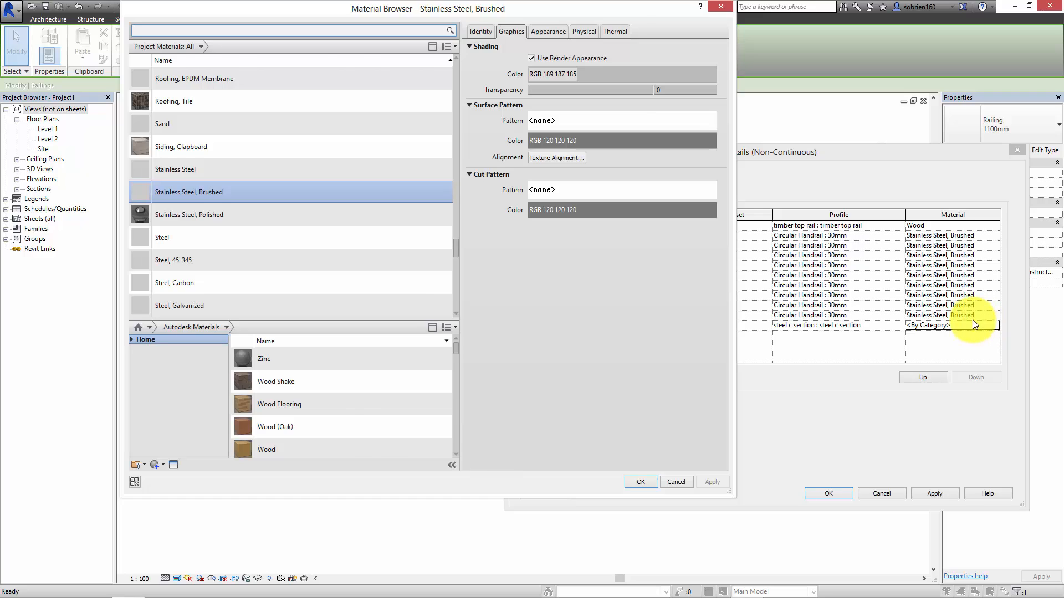
key(Escape)
click(978, 319)
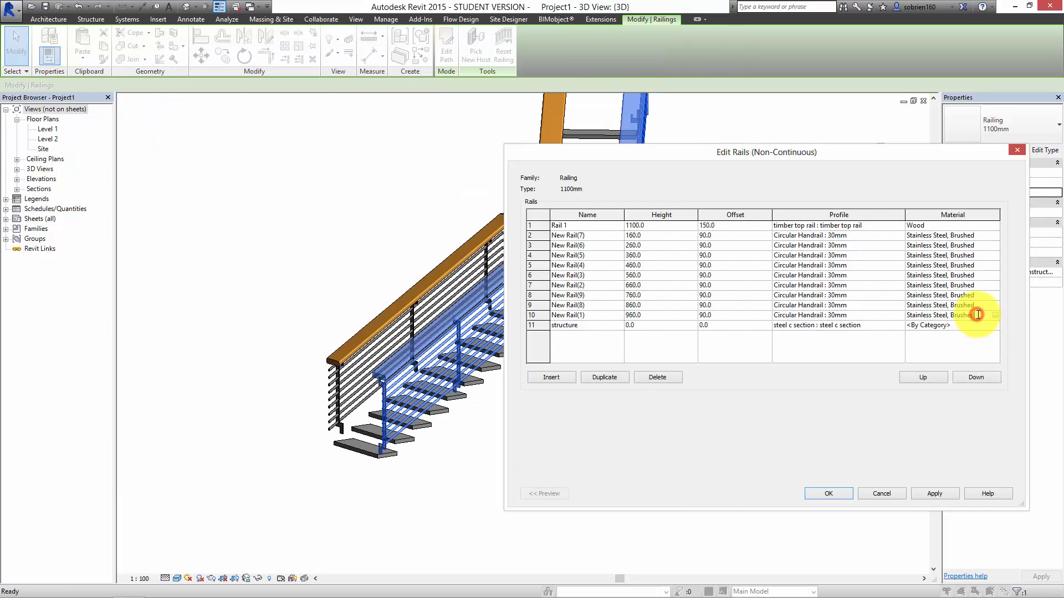
key(ctrl+c)
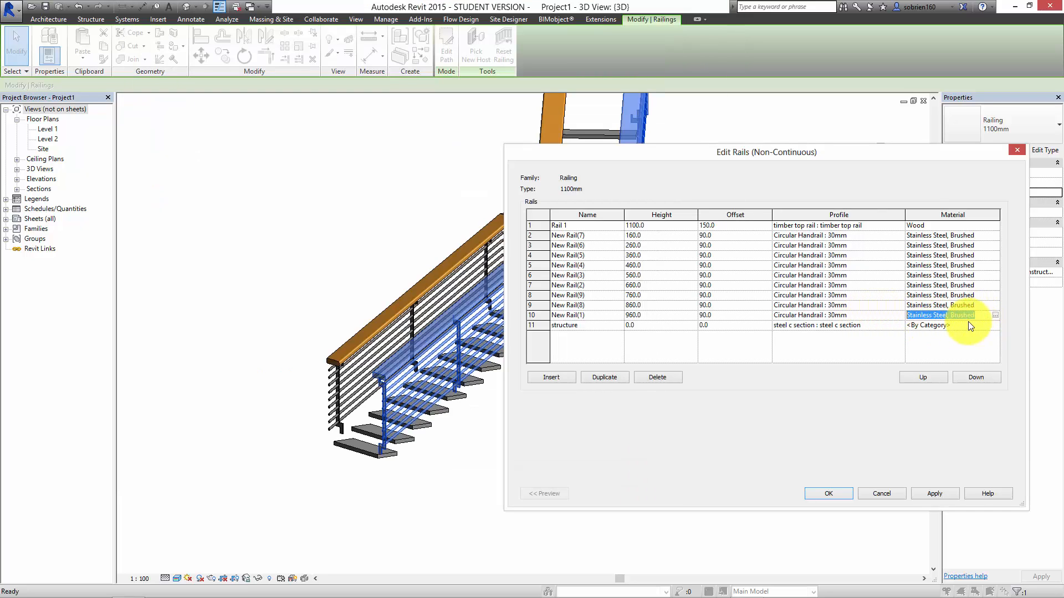
click(962, 325)
key(ctrl+v)
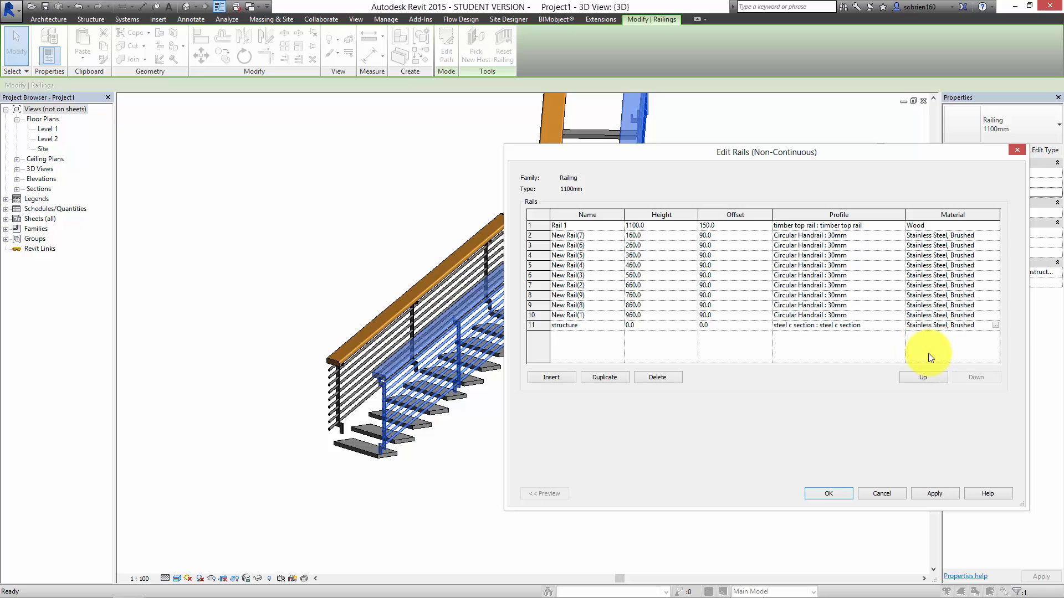
click(949, 494)
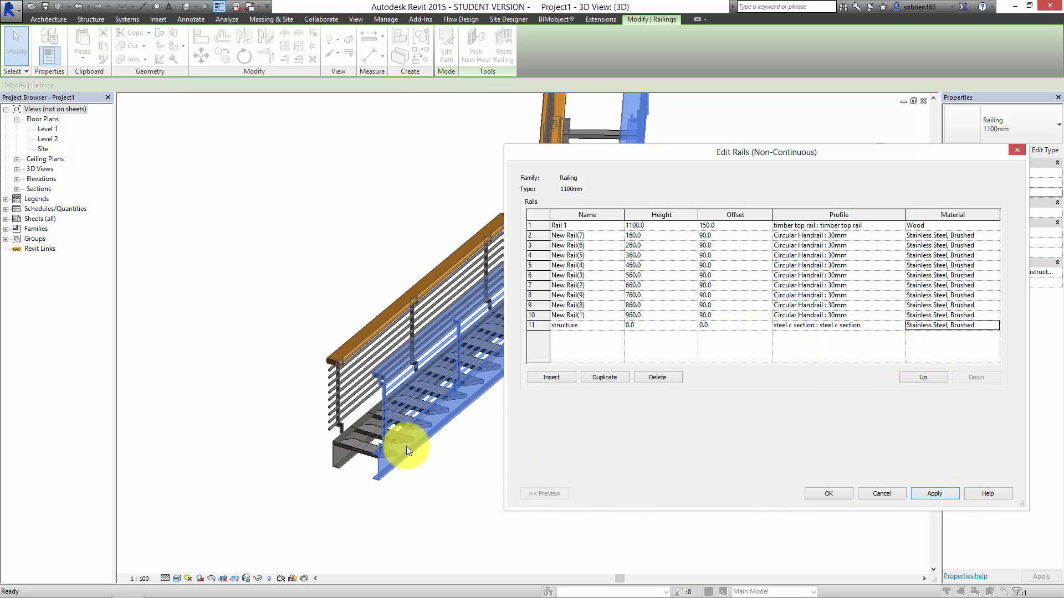
click(831, 494)
click(874, 494)
click(679, 492)
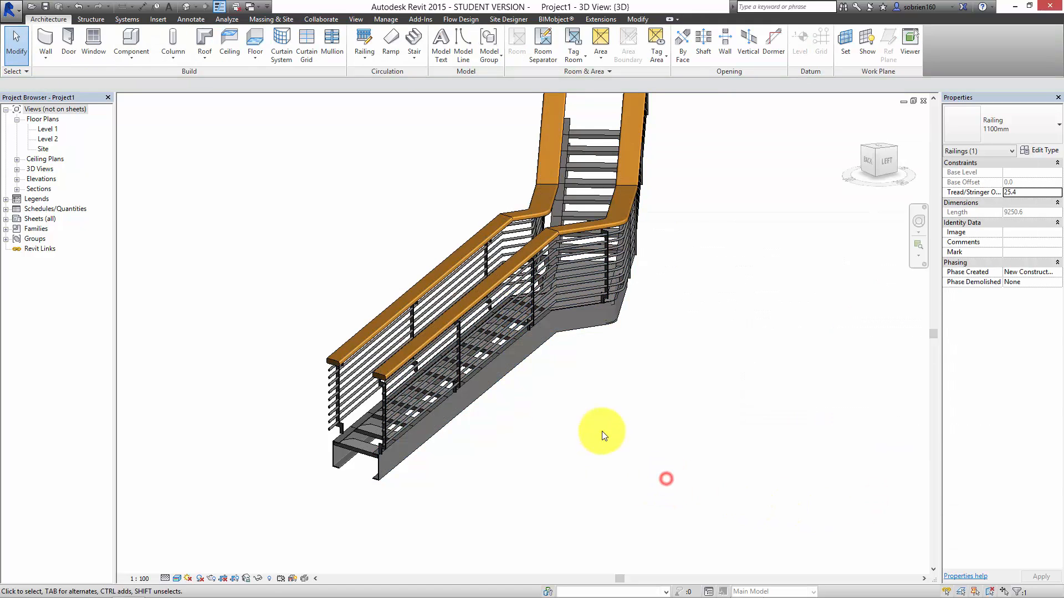
Check the C-section's orientation at the foot of the stair and open the Ref. Level view of steel c section.rfa.
scroll(464, 427, up, 5)
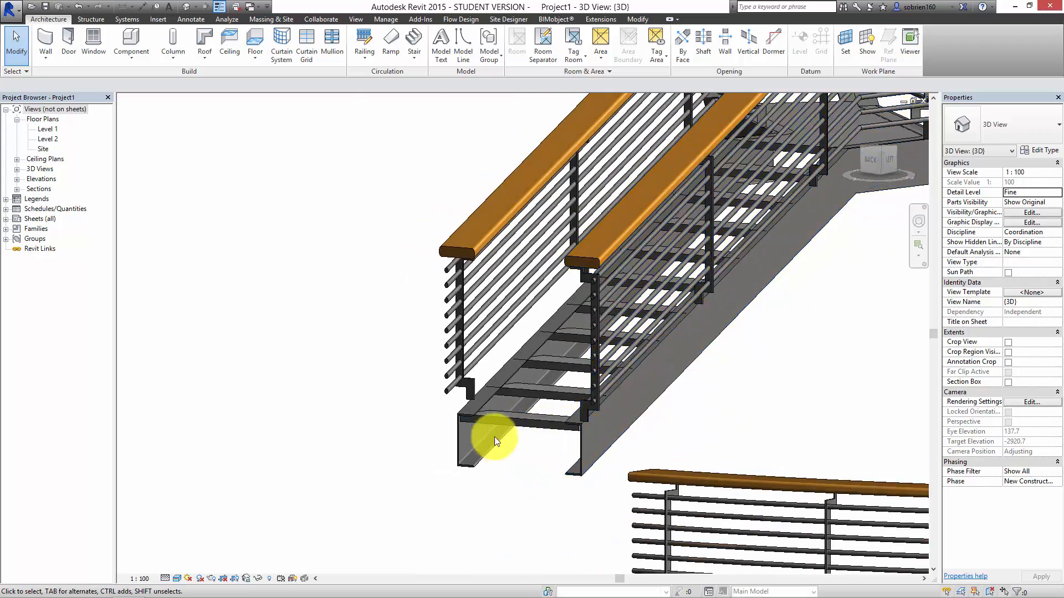
scroll(491, 438, up, 3)
scroll(590, 468, down, 5)
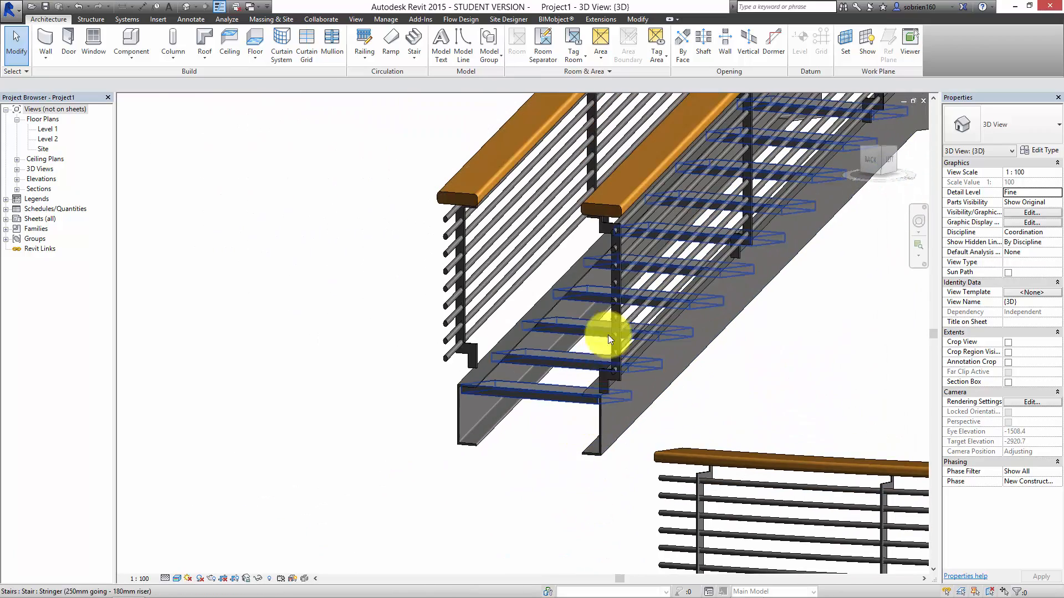
scroll(595, 410, down, 2)
scroll(604, 413, up, 3)
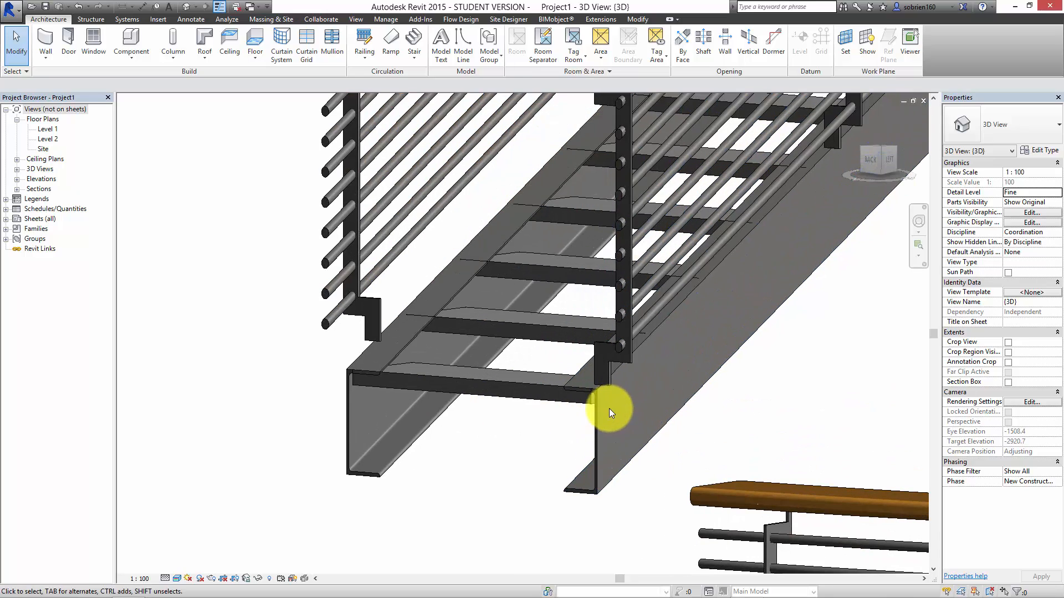
scroll(609, 409, down, 1)
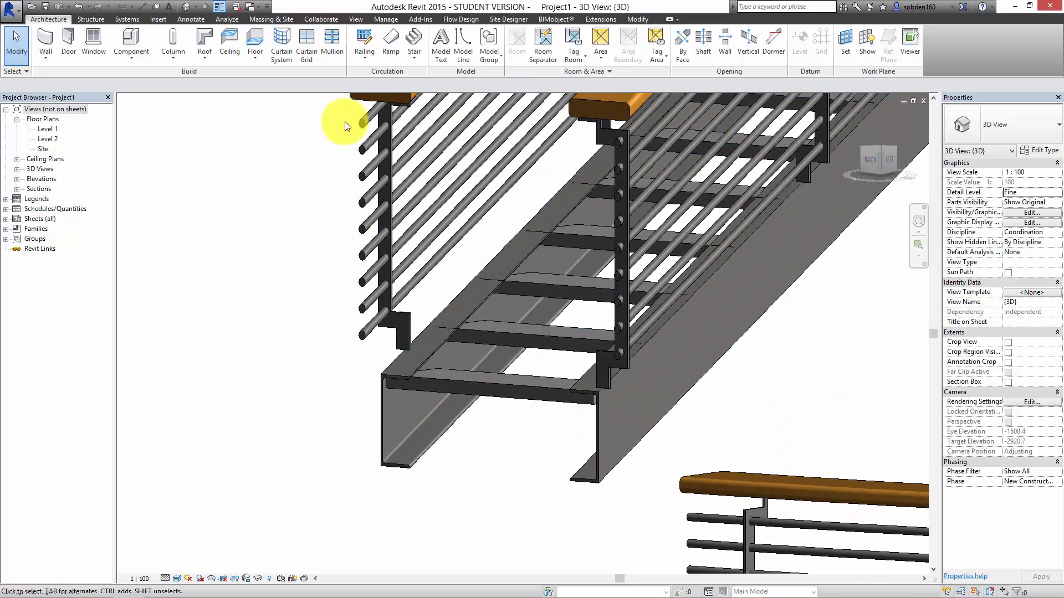
click(265, 8)
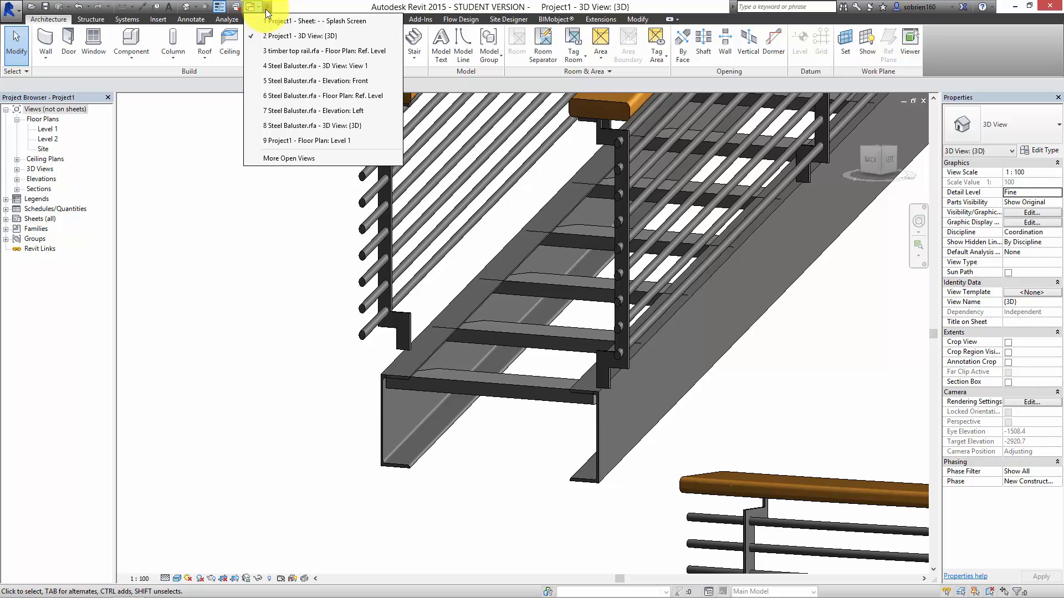
click(291, 160)
click(487, 324)
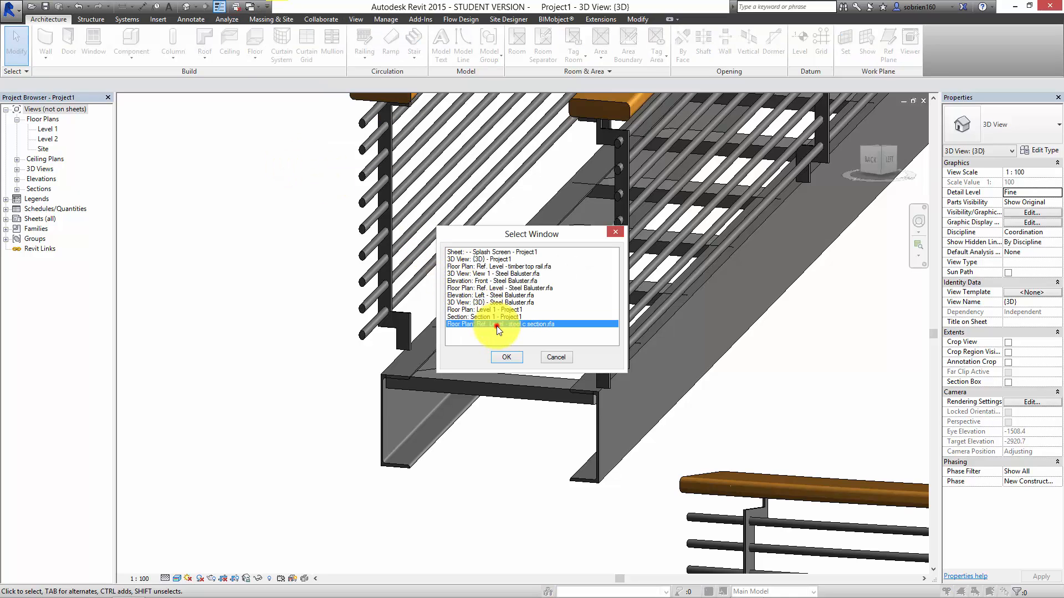
click(506, 357)
Mirror the whole C-section profile about the vertical reference plane without keeping a copy.
drag(390, 491, 563, 209)
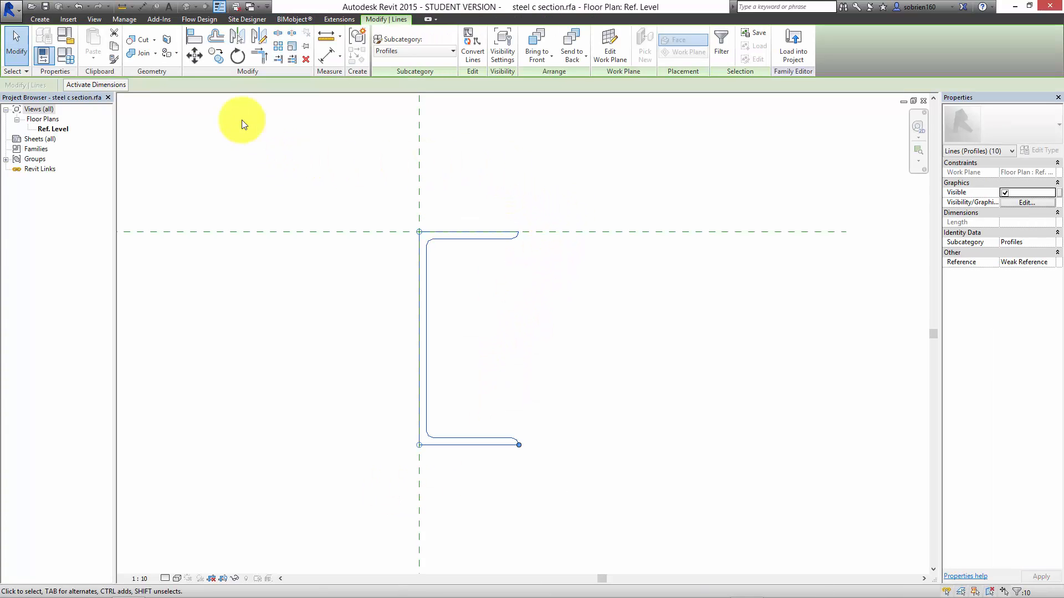
click(257, 37)
click(66, 85)
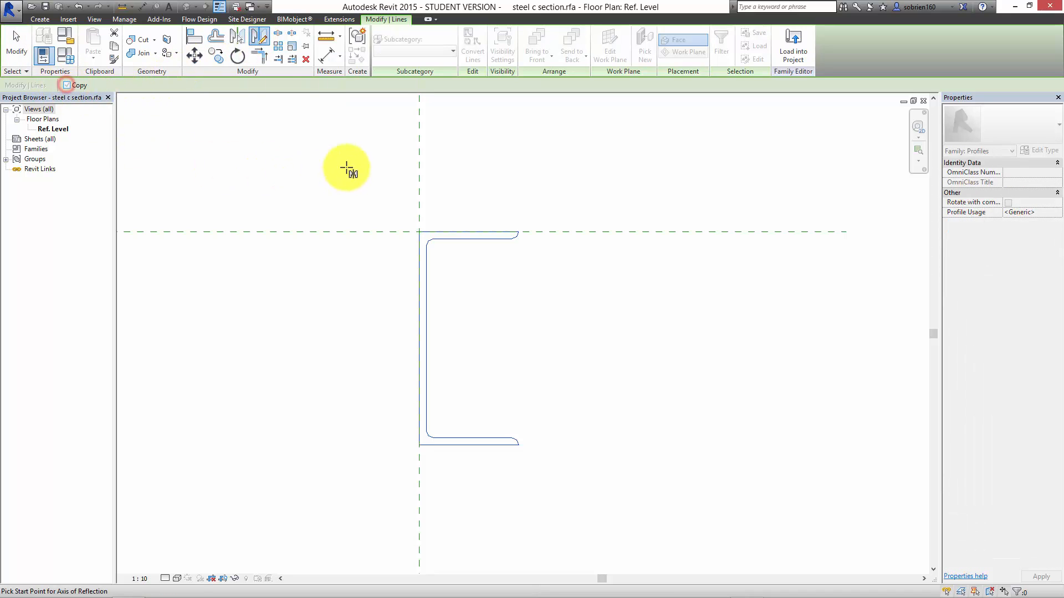
click(419, 189)
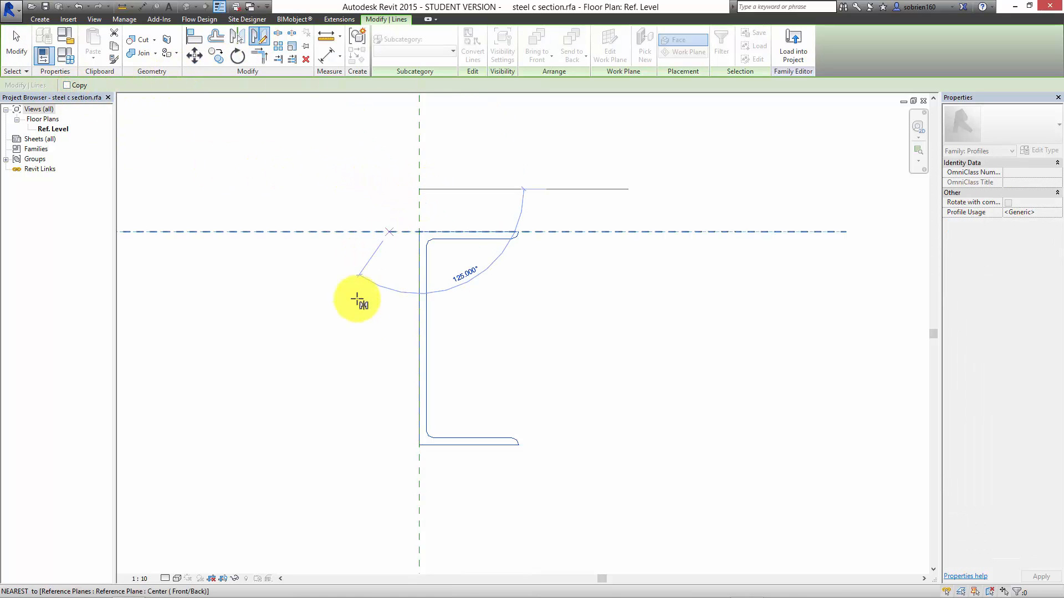
click(419, 478)
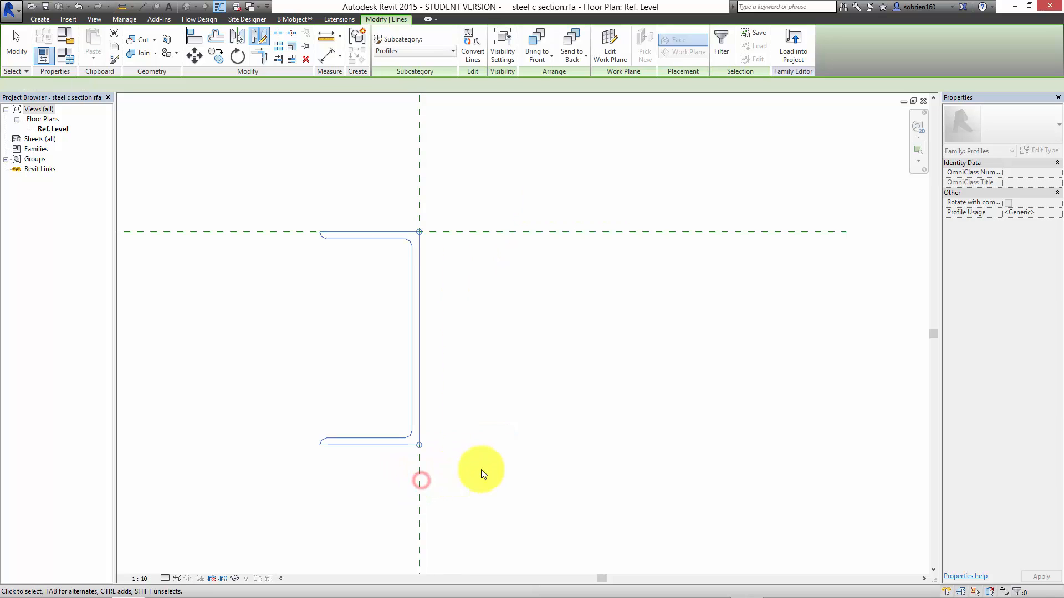
click(475, 450)
Load the mirrored C-section profile into Project1, overwriting the existing version, and review the stair structure in 3D.
click(391, 42)
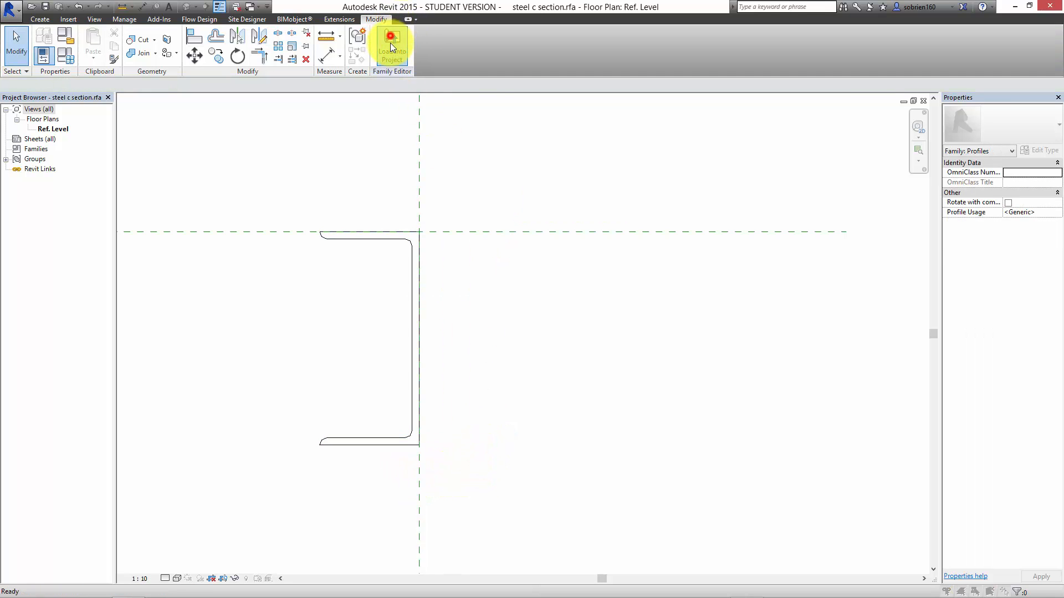
click(501, 387)
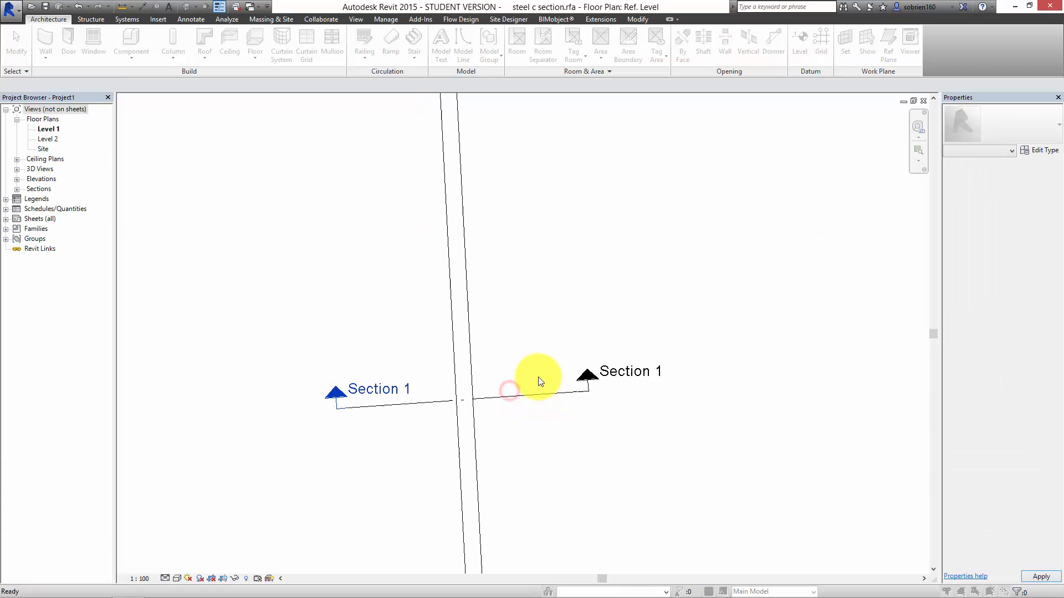
click(490, 303)
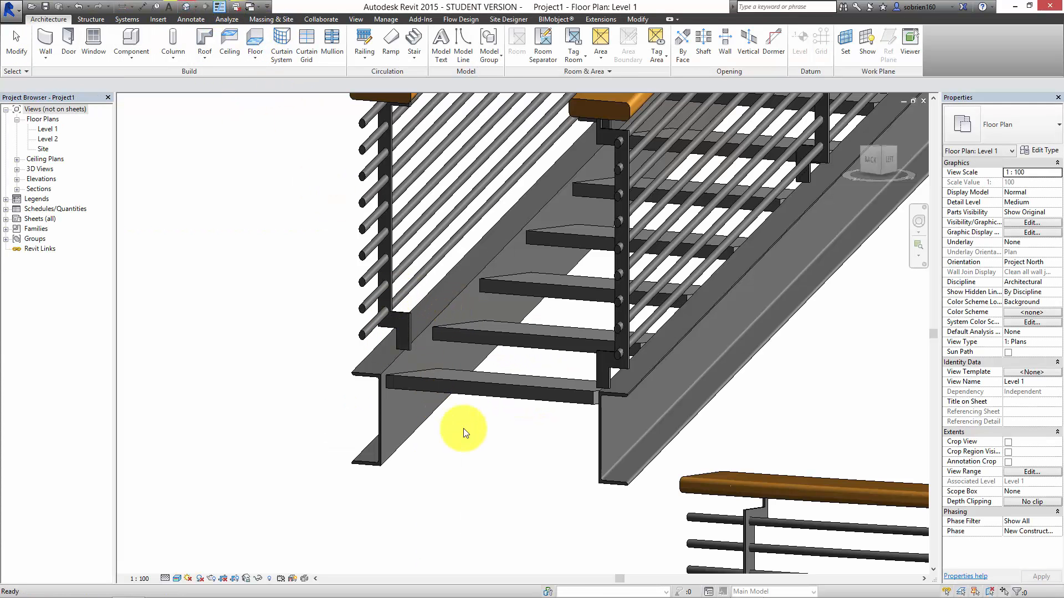
click(480, 447)
scroll(481, 402, down, 3)
shift+middle_drag(527, 340, 700, 395)
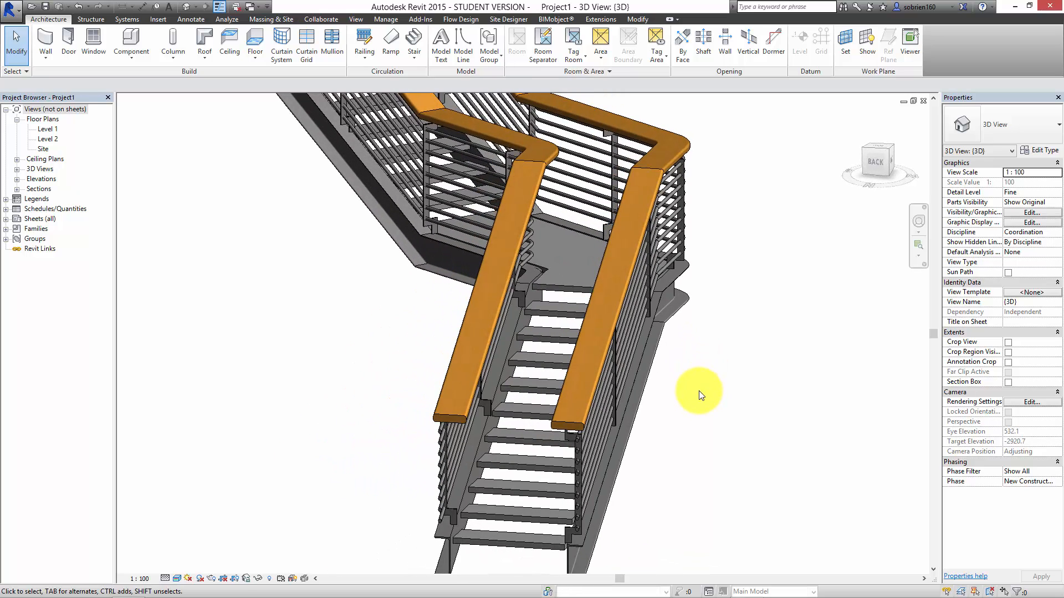
Switch to the 1stSem_1i.rvt project and widen its project browser so the schedule names are readable.
mouse_move(809, 594)
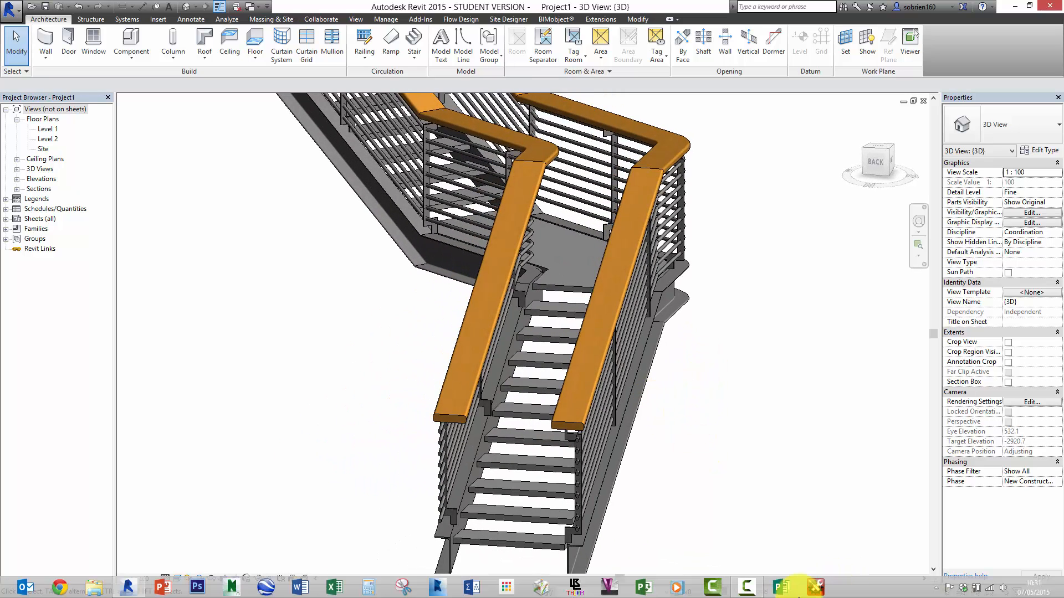
click(763, 593)
click(943, 530)
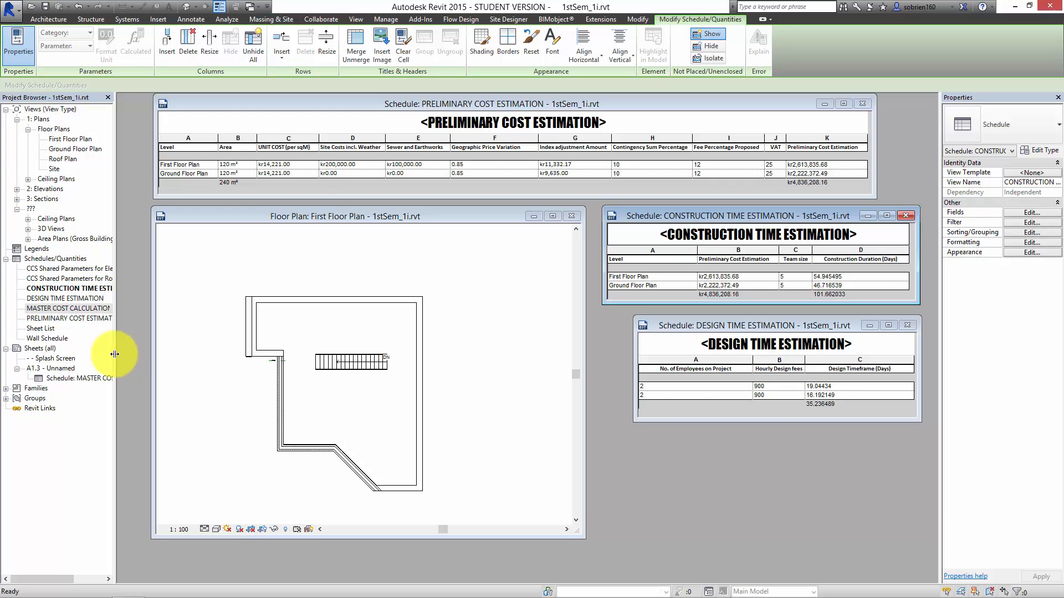
drag(115, 353, 131, 357)
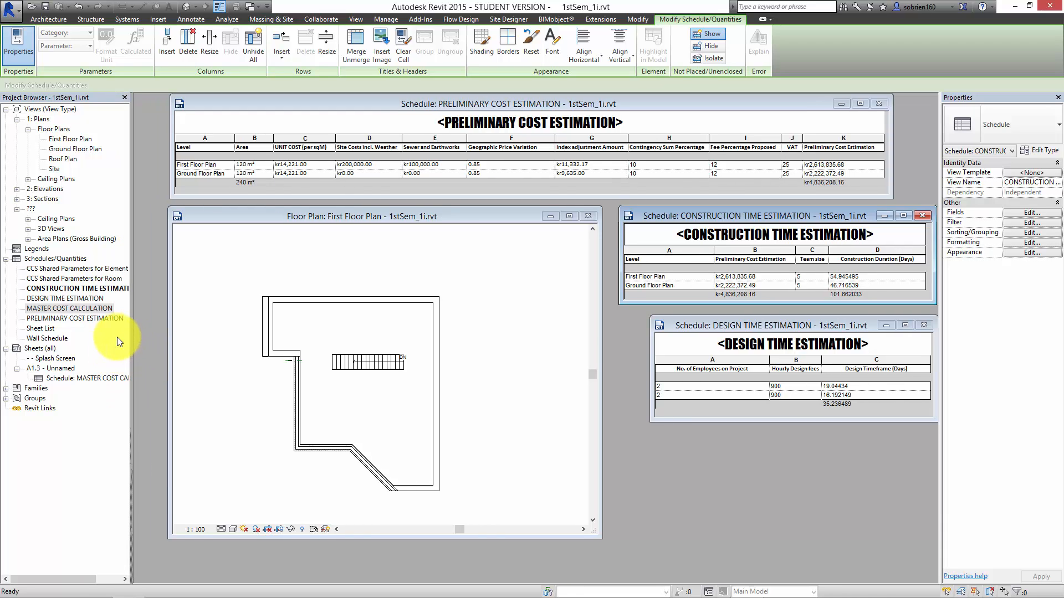
Create a new building component schedule for the Walls category in the New Construction phase.
click(38, 259)
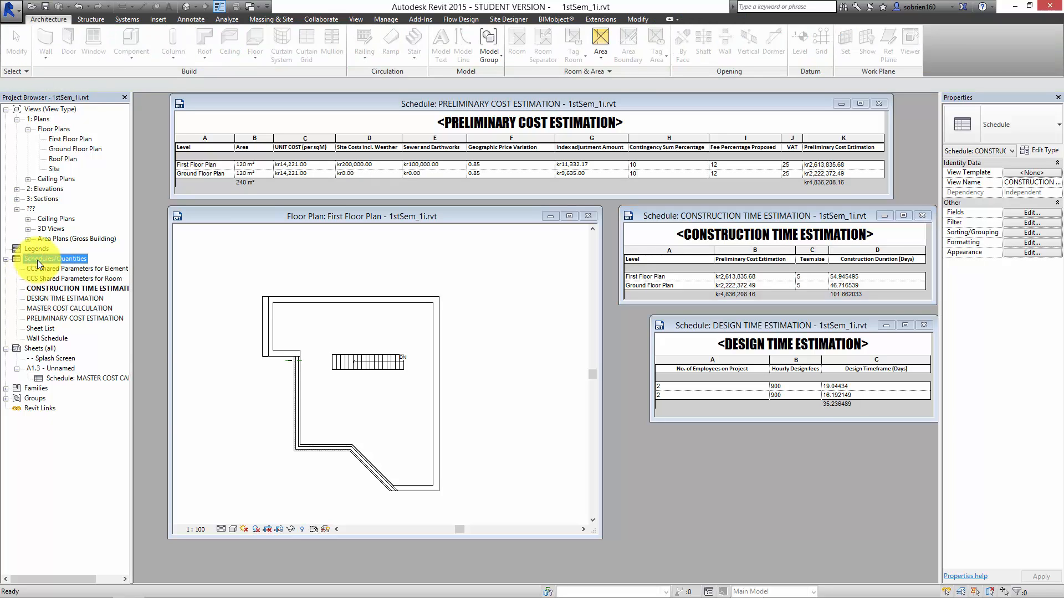
right_click(38, 260)
click(87, 263)
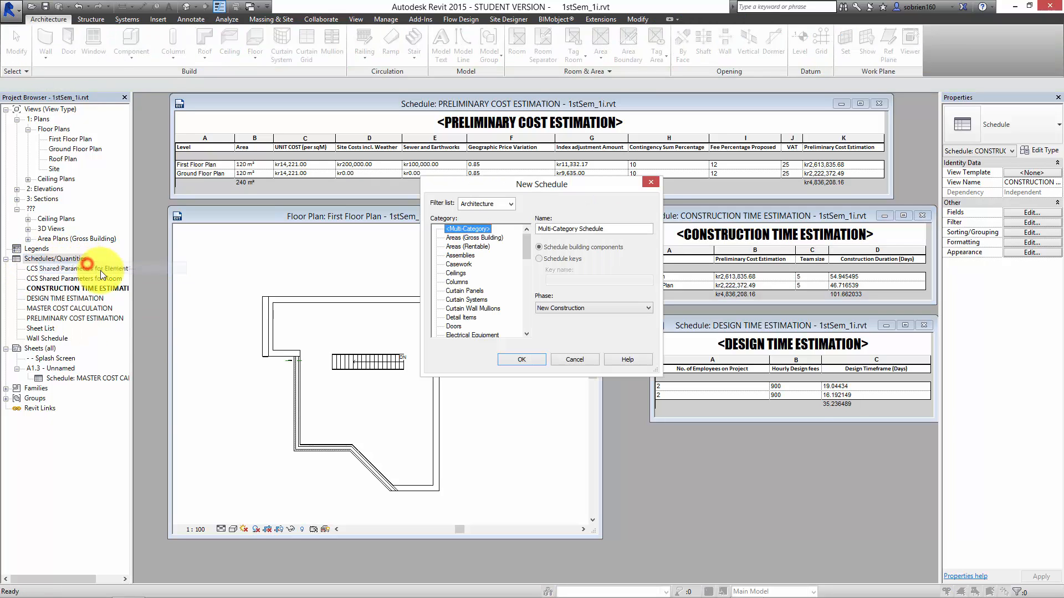
drag(524, 248, 525, 342)
click(455, 318)
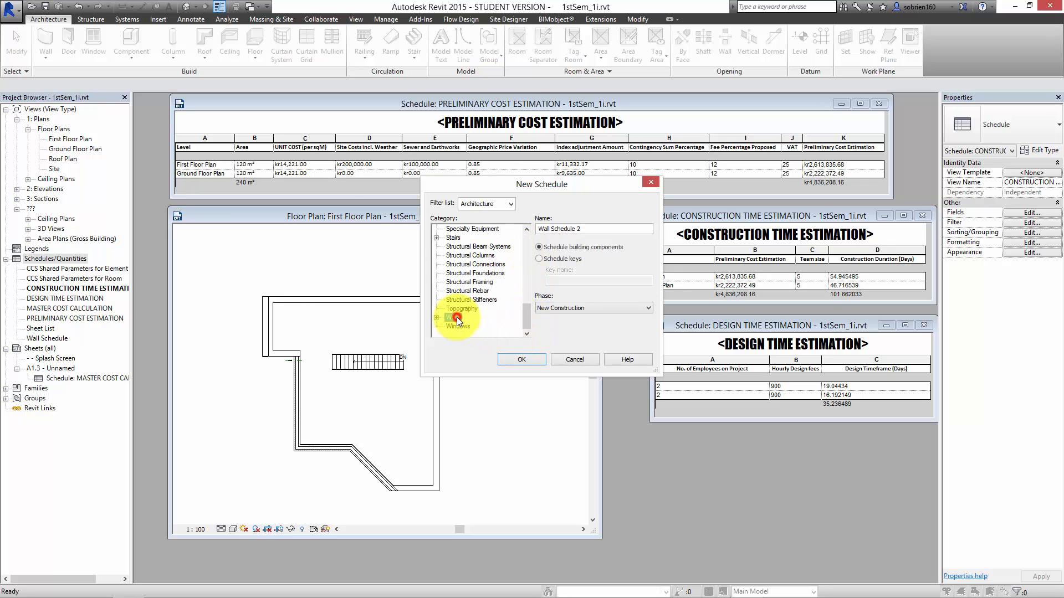
click(523, 362)
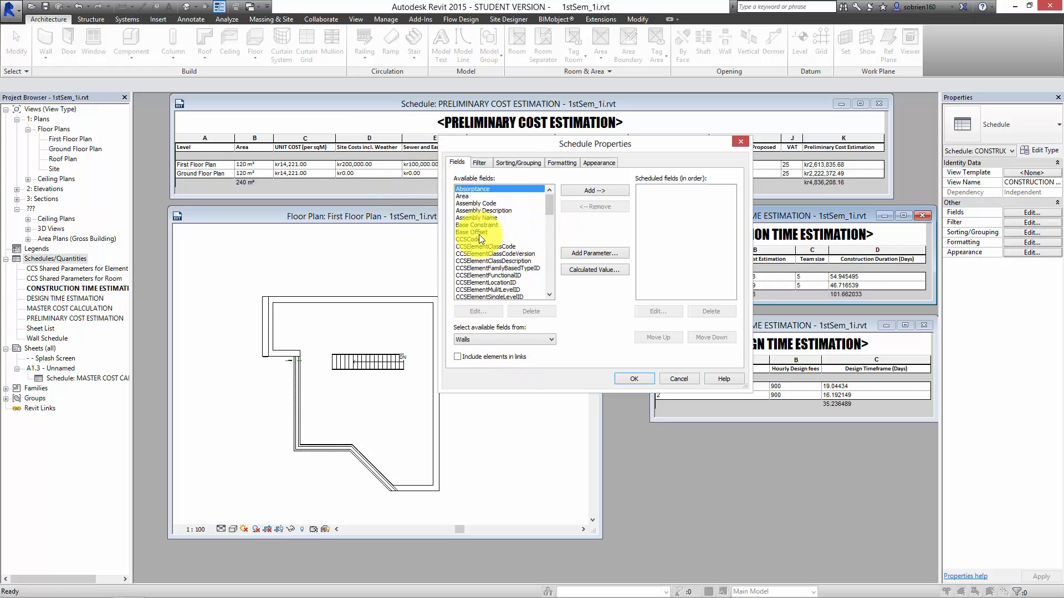
Add the Area, Cost and Type fields to the wall schedule in that order and generate the schedule.
click(470, 196)
click(603, 191)
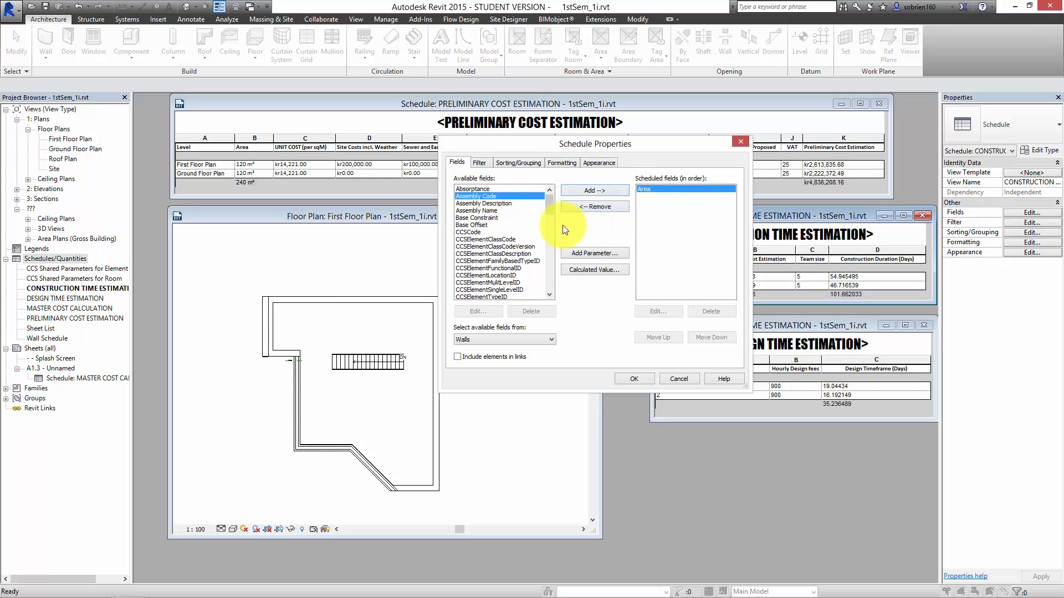
click(552, 207)
drag(551, 208, 548, 223)
click(462, 240)
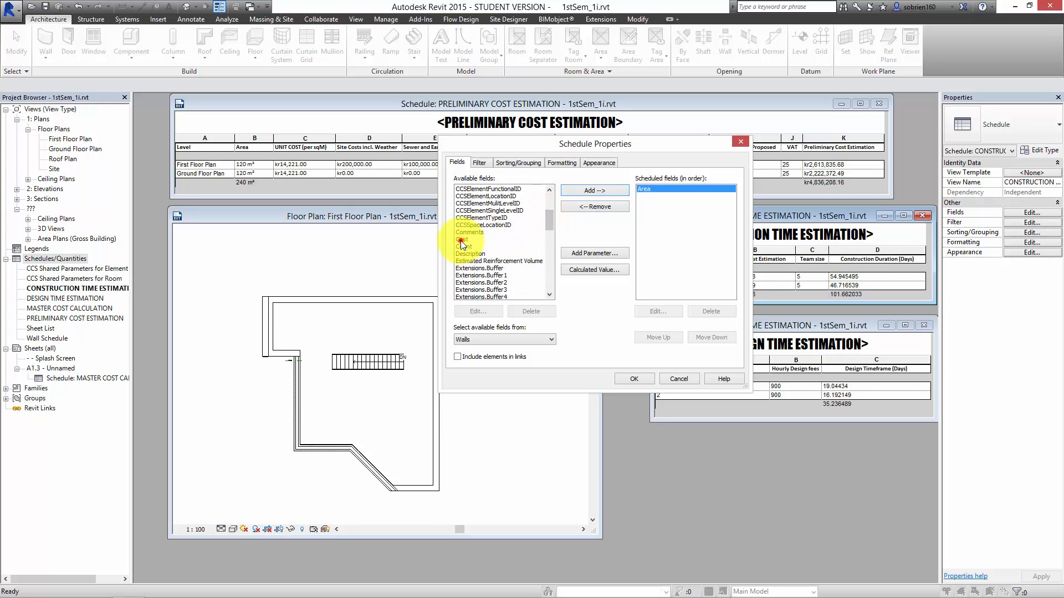
click(570, 193)
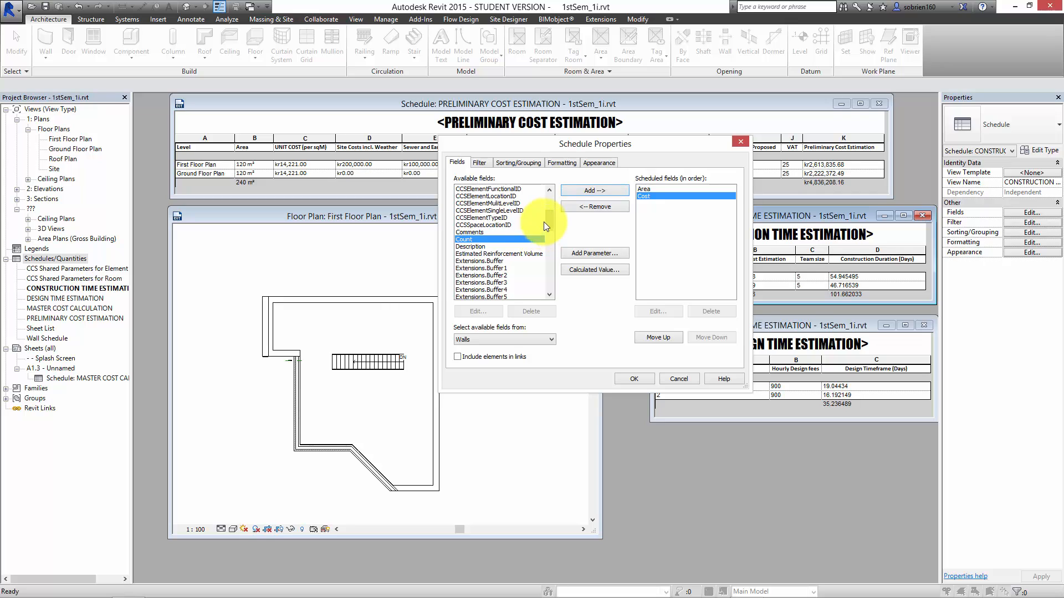
drag(547, 219, 539, 279)
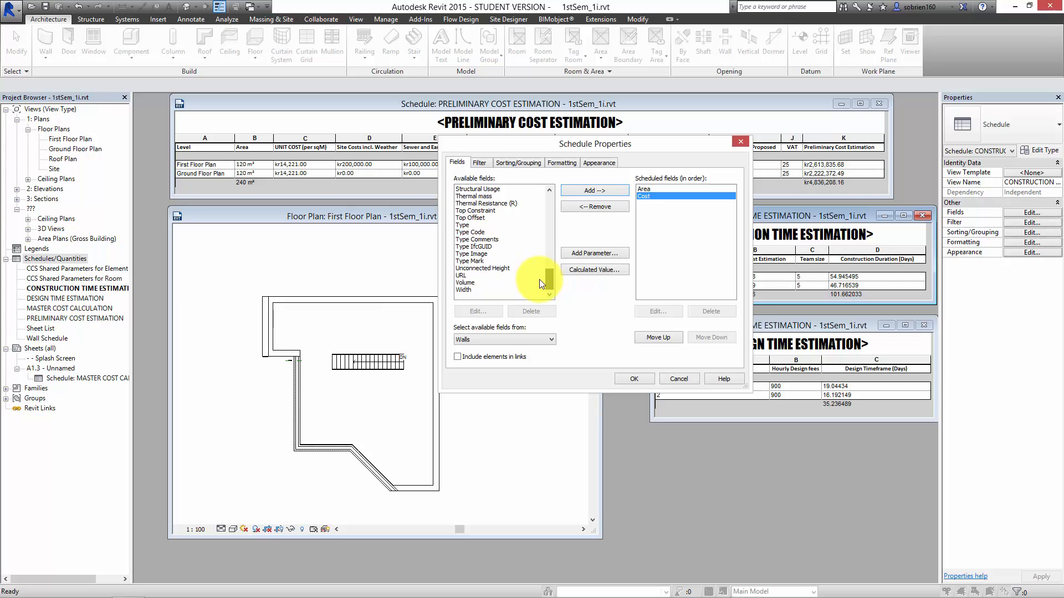
click(461, 225)
click(594, 192)
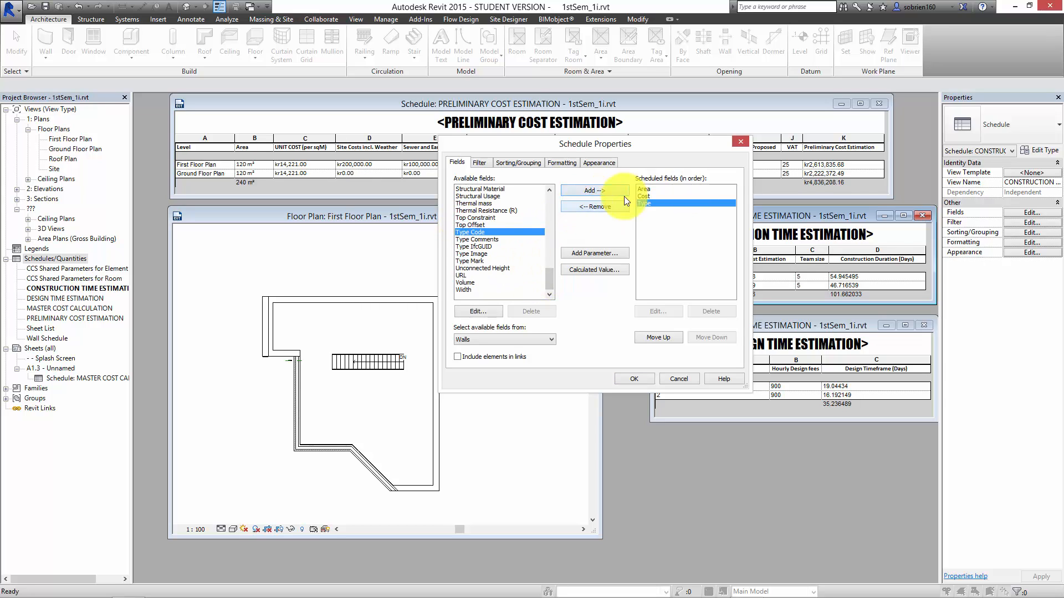
click(636, 380)
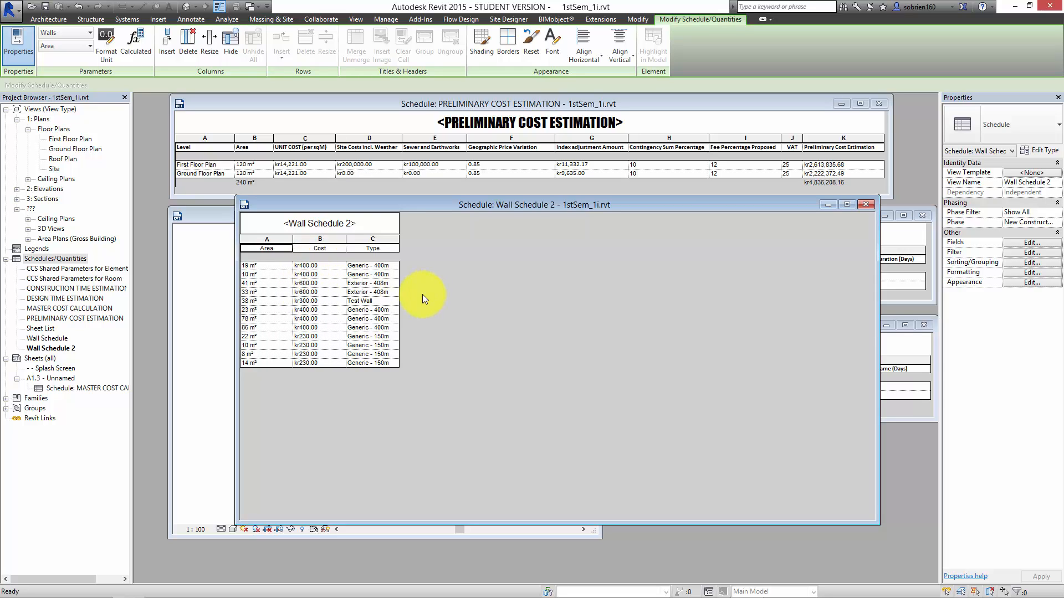
Sort the wall schedule by Type, with a header and a footer showing title, count and totals for each group.
click(329, 269)
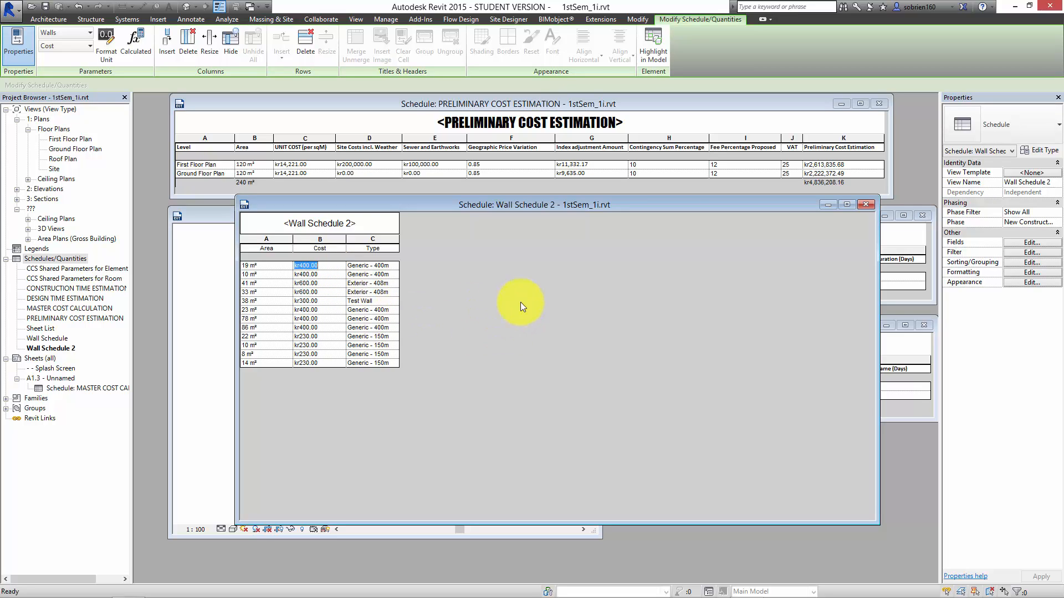
click(1014, 262)
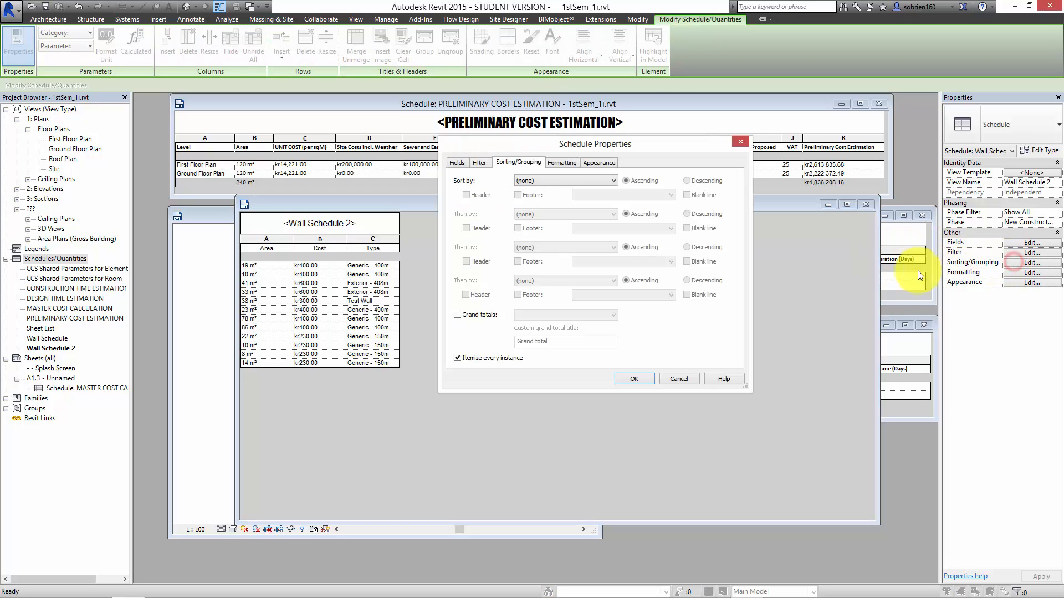
click(523, 179)
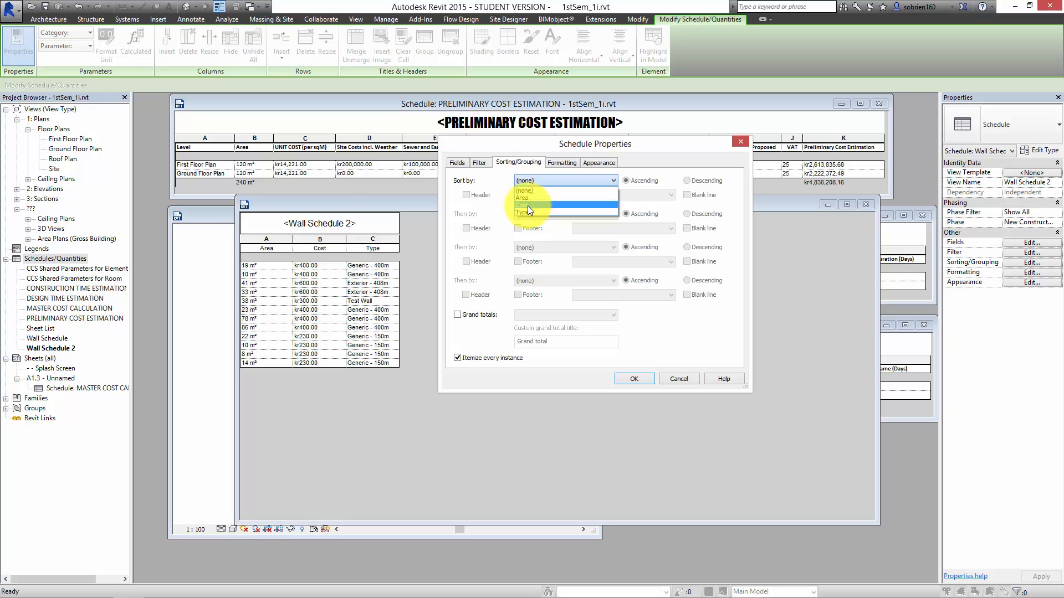
click(527, 210)
click(466, 195)
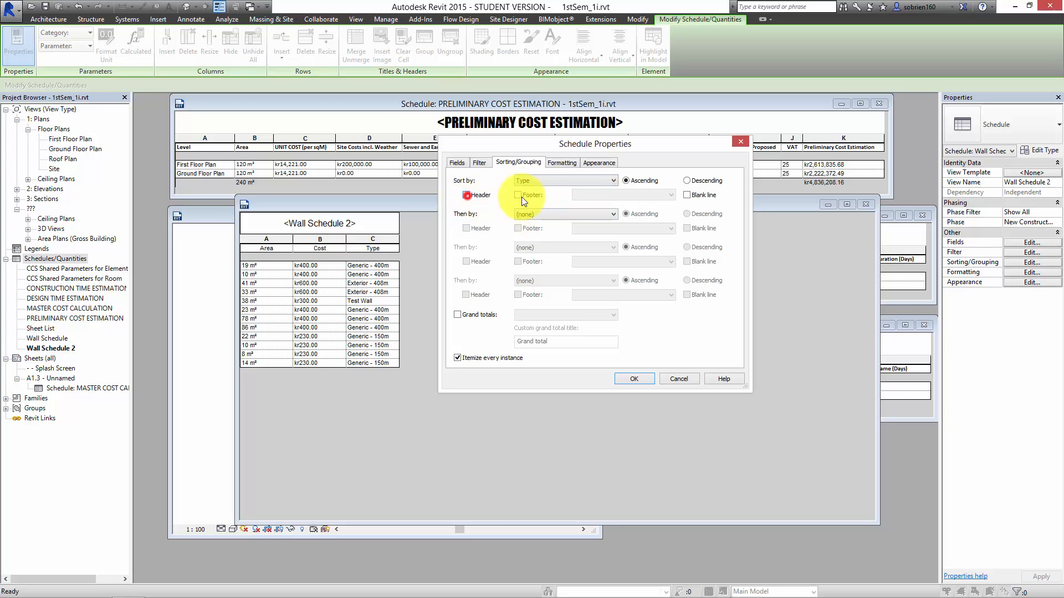
click(518, 195)
click(633, 379)
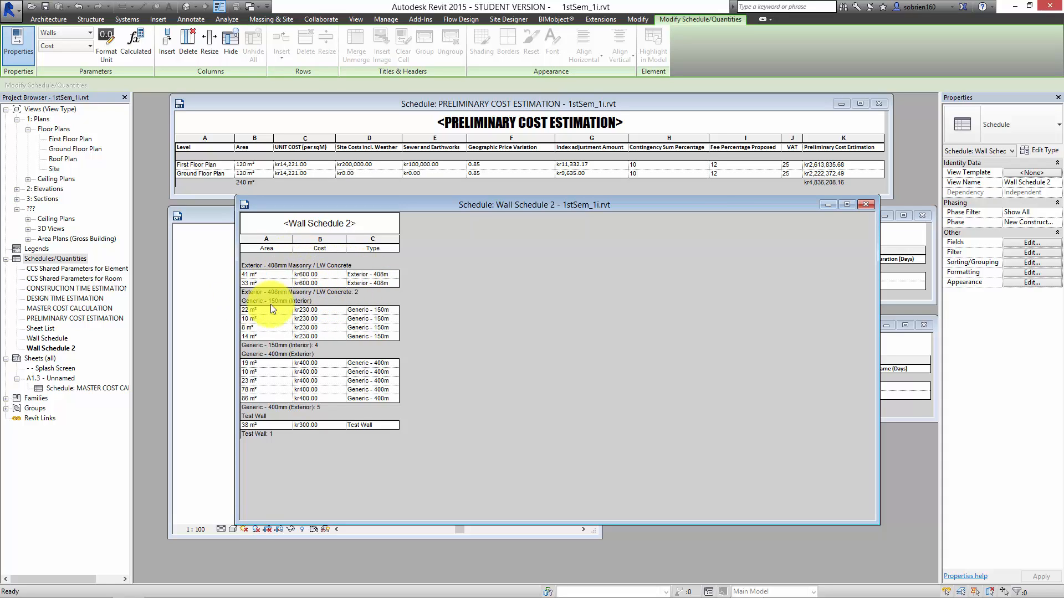
Set the Cost of the Exterior - 408mm Masonry walls to 1200 and of the Generic - 150mm (Interior) walls to 1700.
click(317, 274)
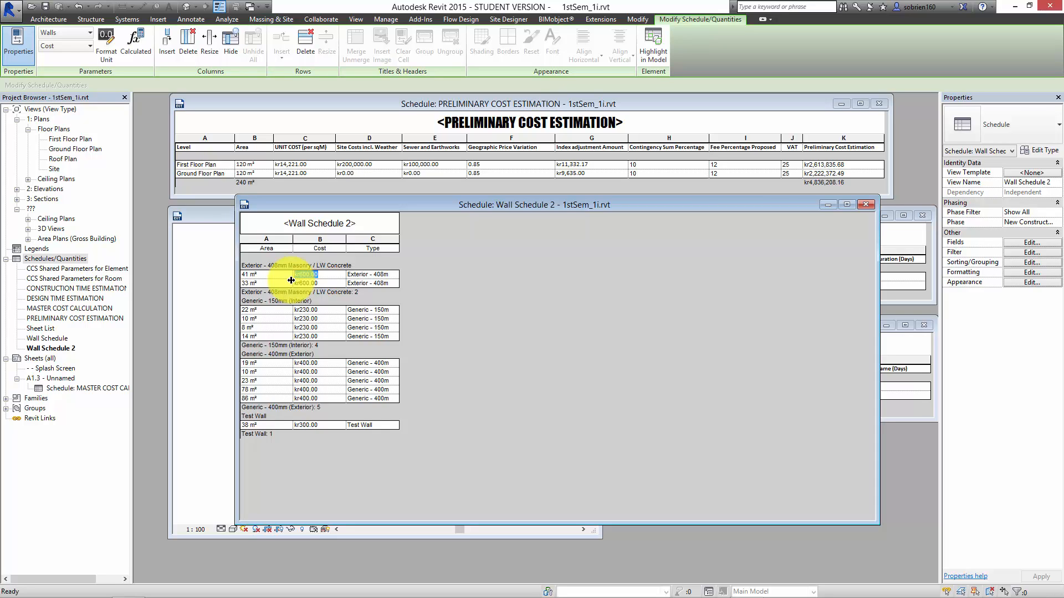
text(1200)
click(331, 282)
click(551, 321)
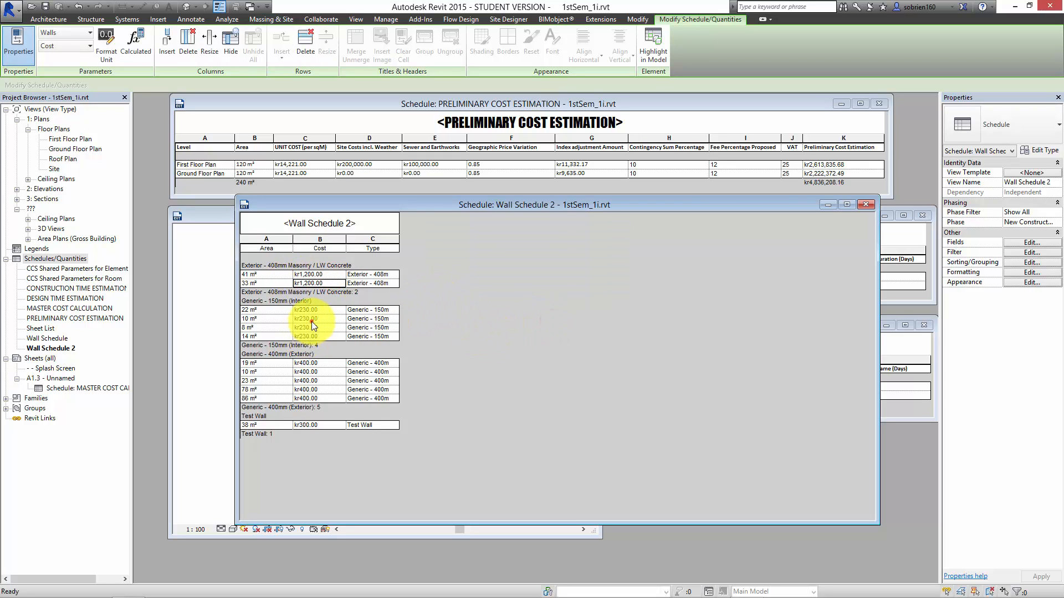
drag(325, 317, 294, 318)
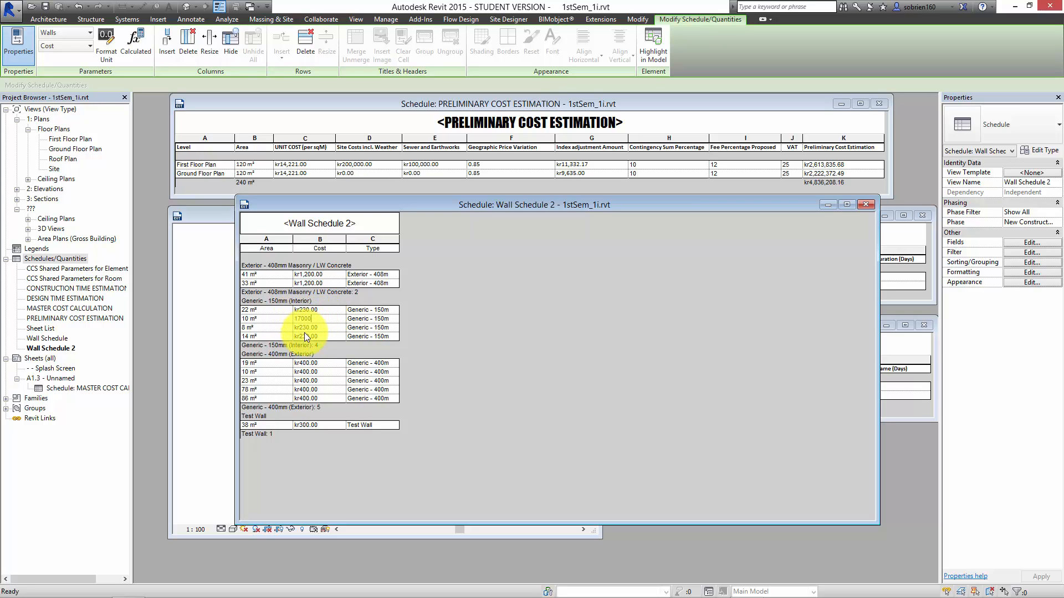
click(328, 345)
click(551, 316)
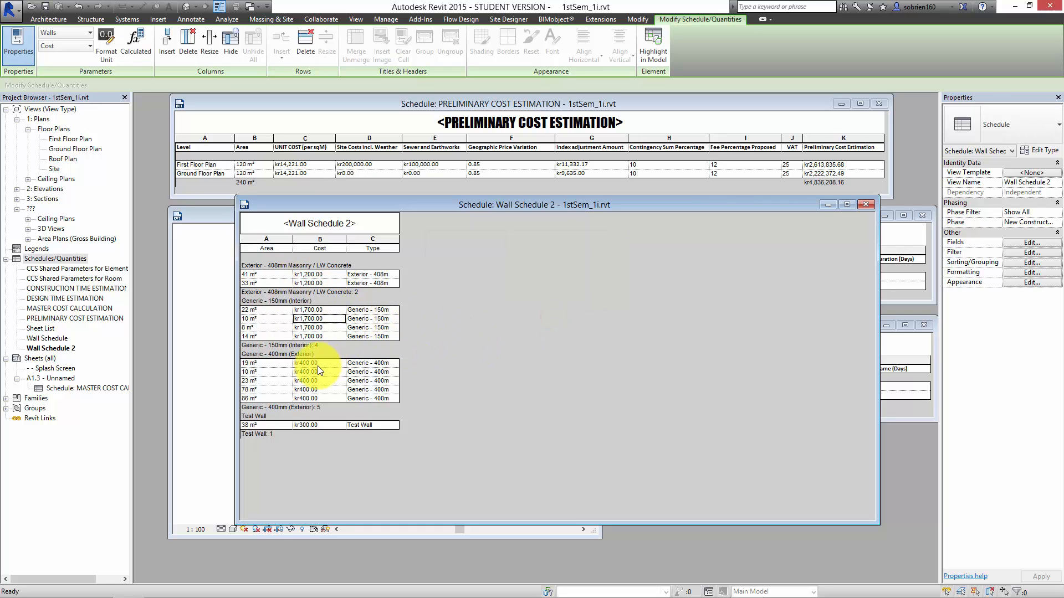
click(1026, 261)
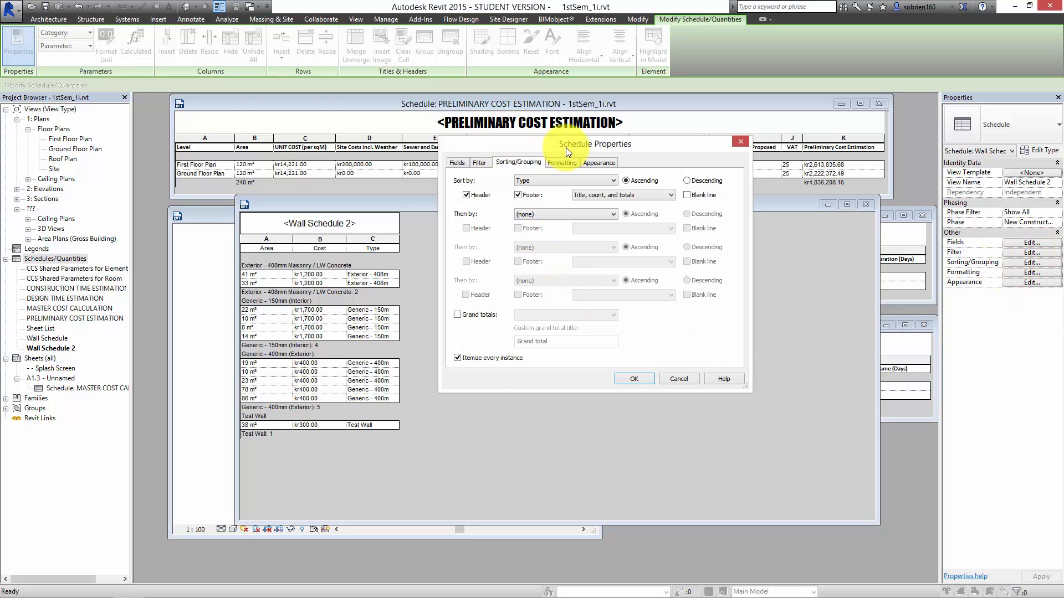
click(480, 163)
click(501, 164)
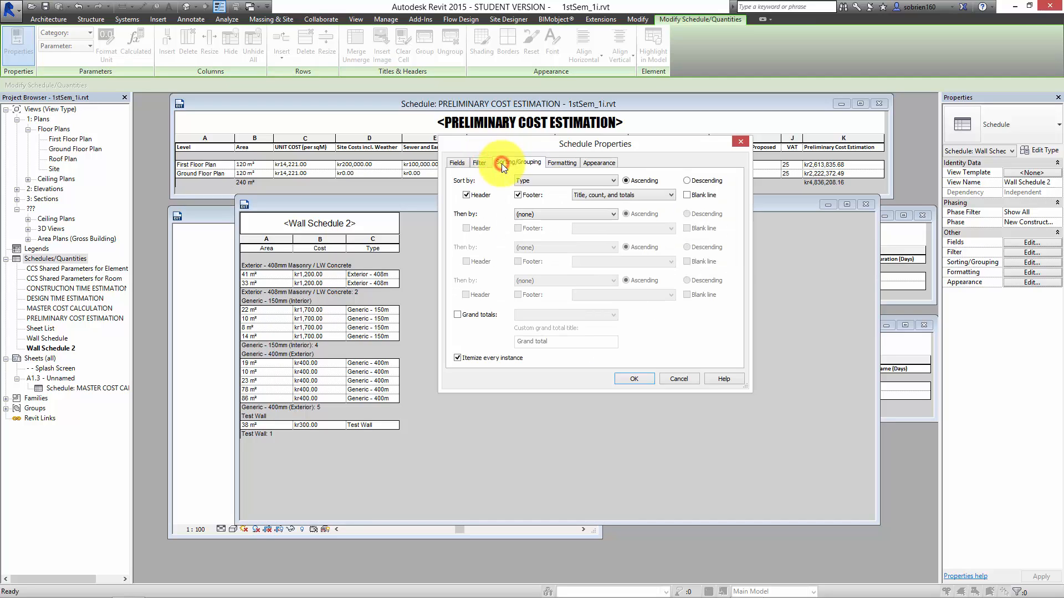
click(533, 182)
click(532, 184)
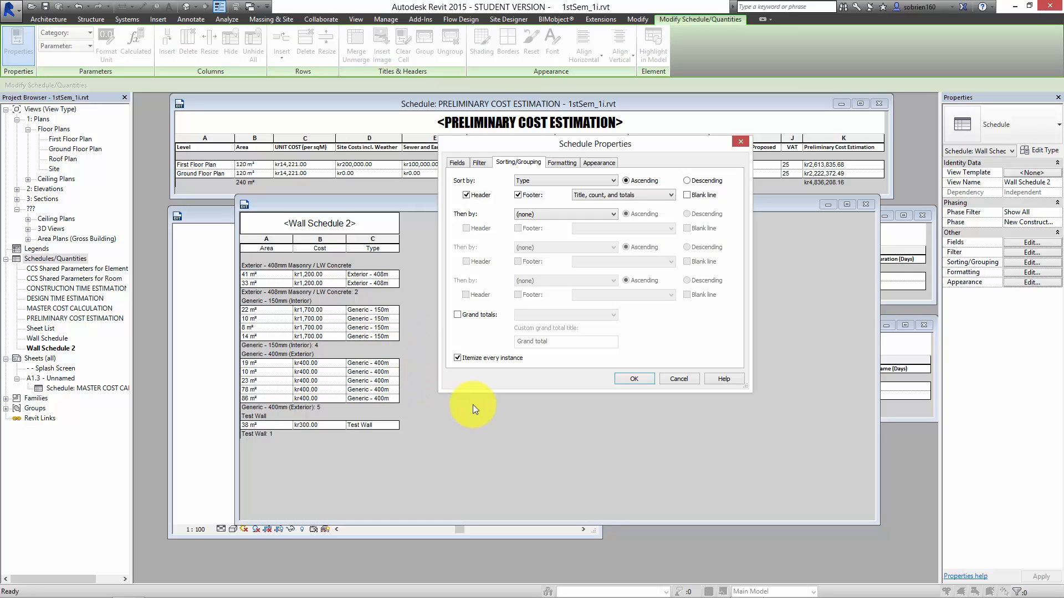
click(632, 380)
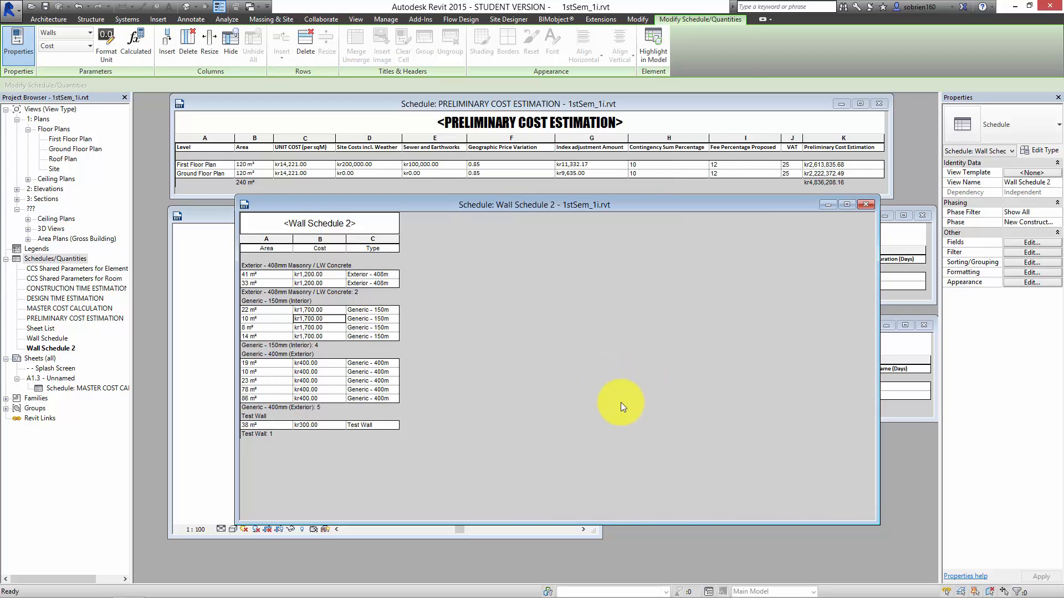
Start a calculated value field named Total Cost in the wall schedule, with Currency as its type.
click(1025, 244)
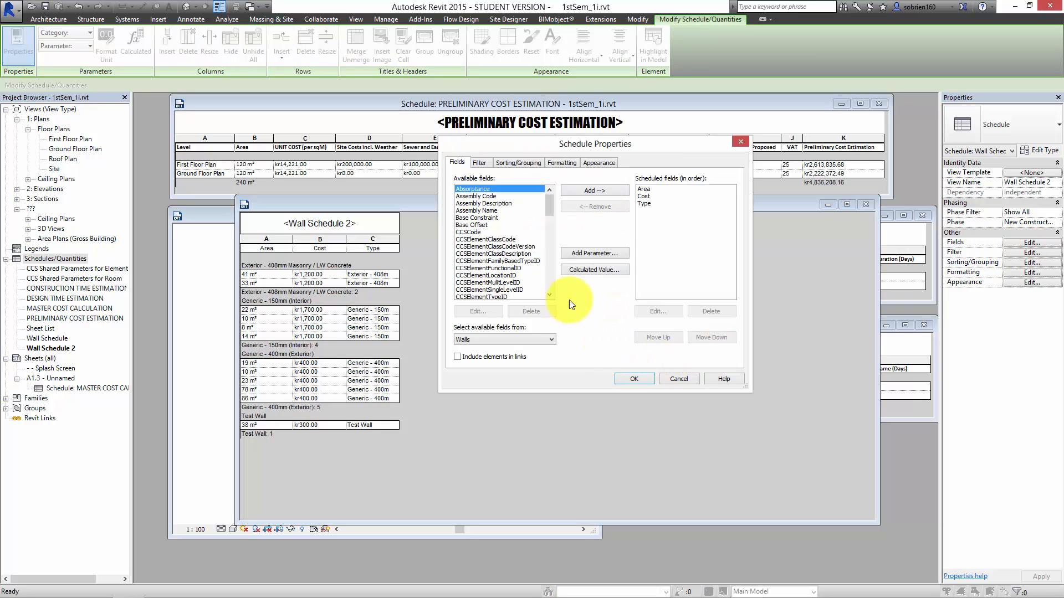
click(586, 270)
click(583, 225)
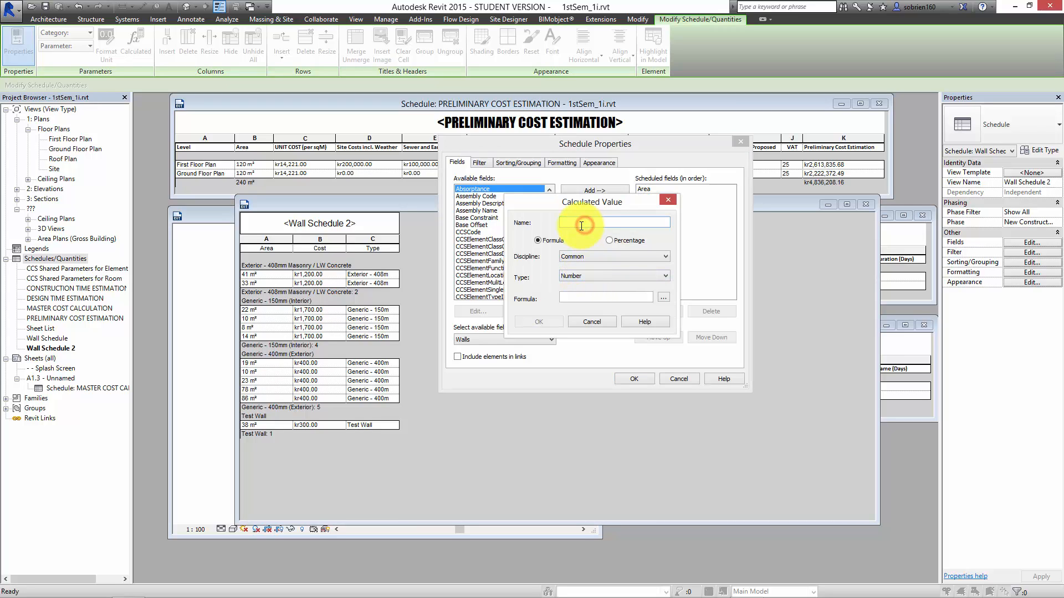
text(Total Cost)
click(590, 275)
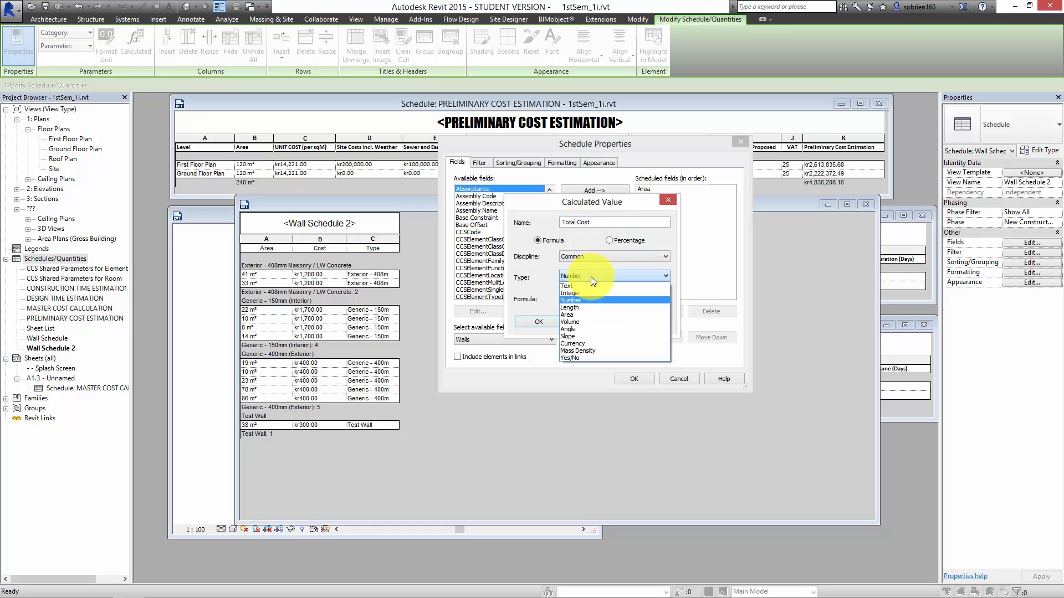
click(573, 344)
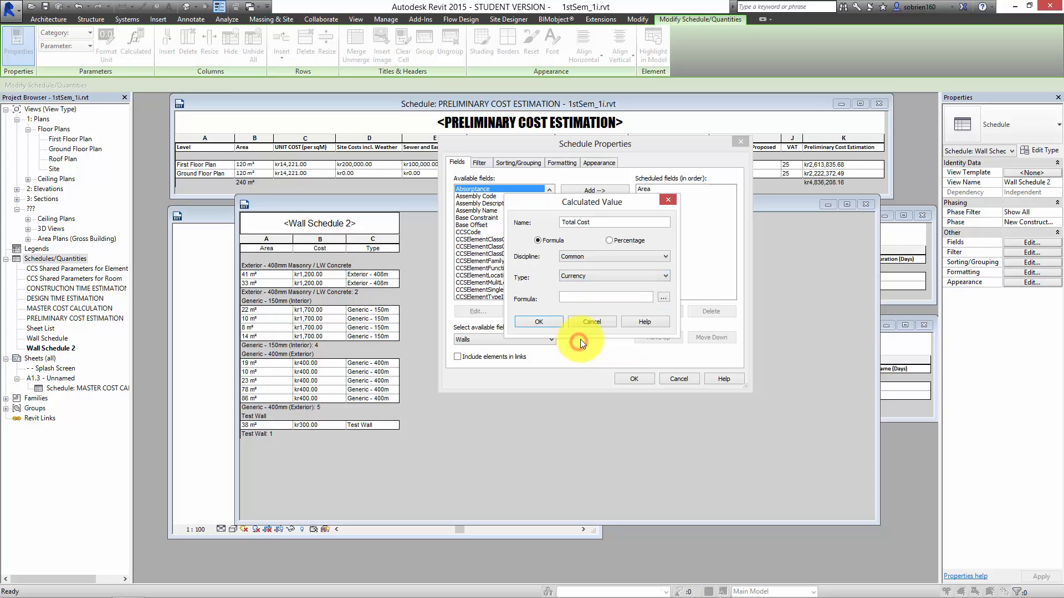
Build the Total Cost formula as Area*Cost from the schedule fields and try to accept it.
click(663, 297)
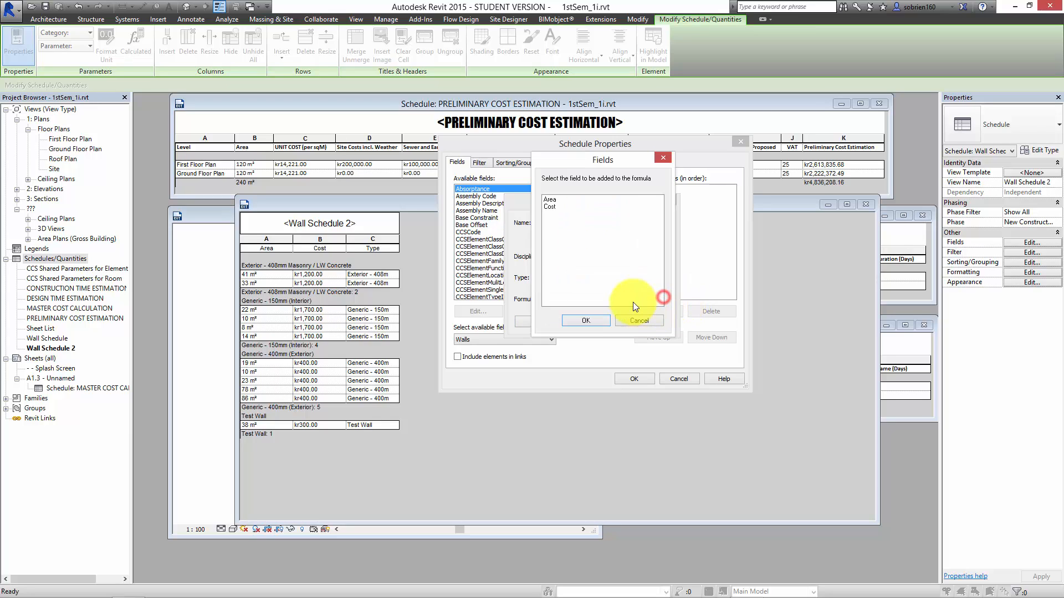
click(551, 199)
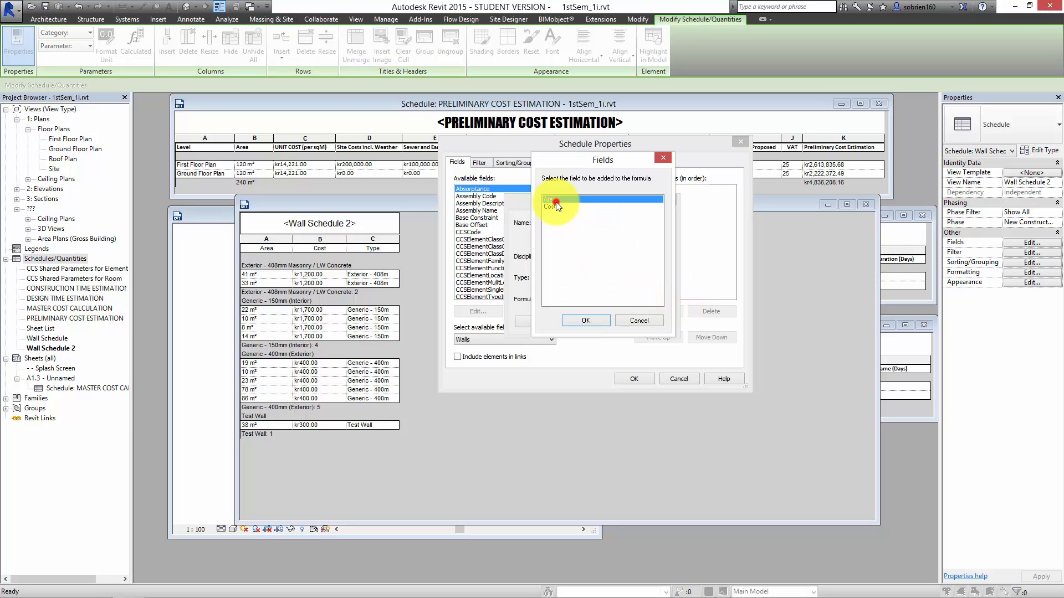
click(590, 321)
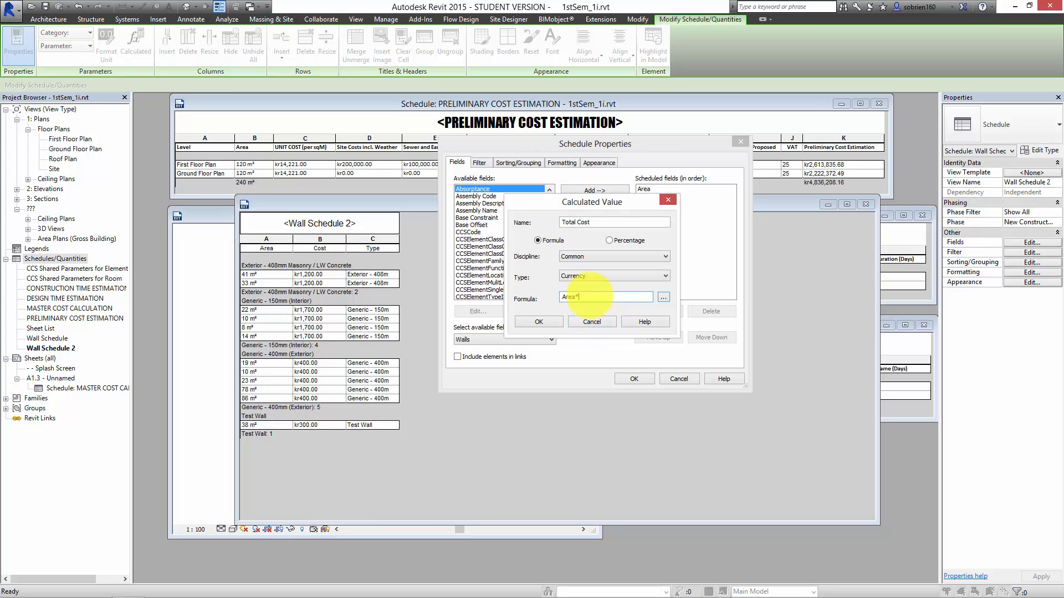
click(663, 297)
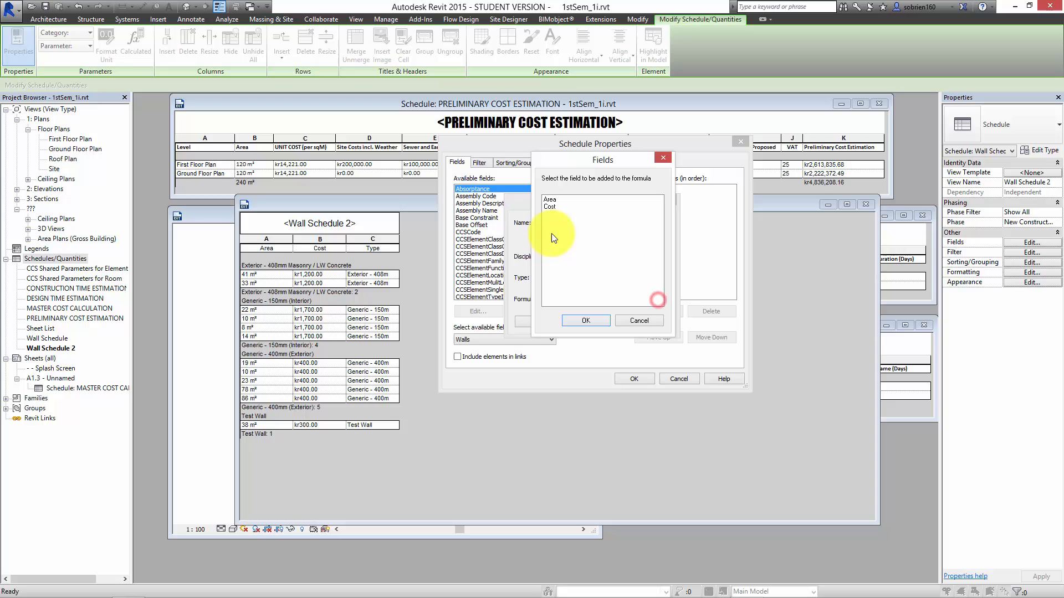
click(549, 205)
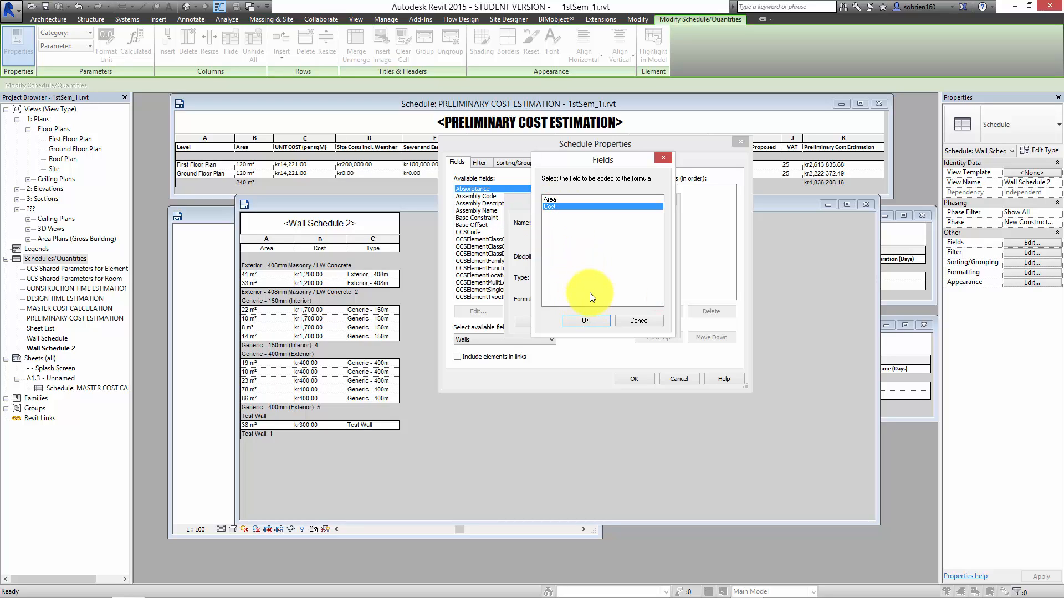
click(598, 321)
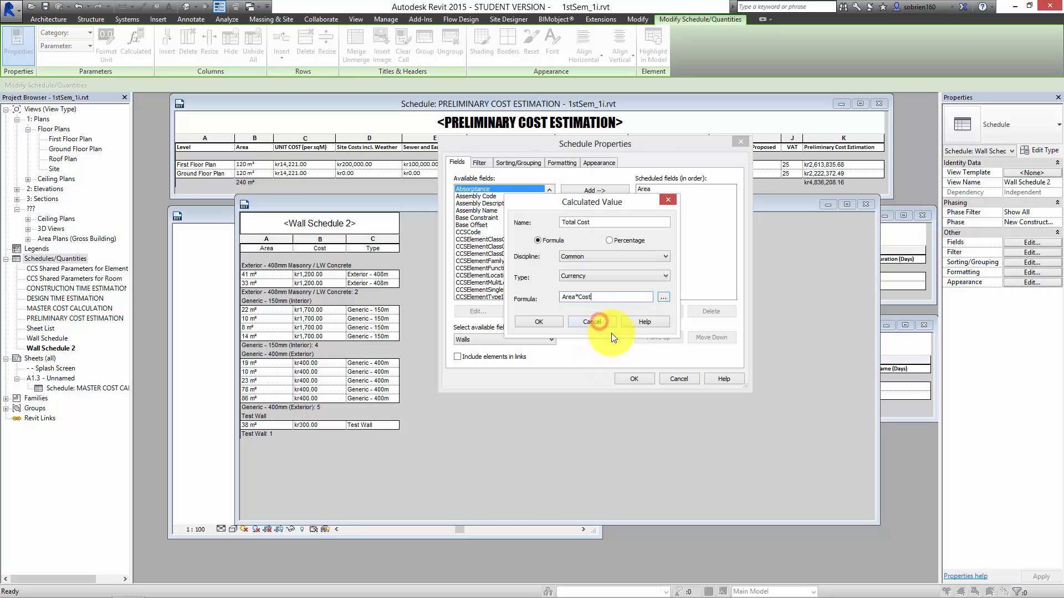
click(595, 298)
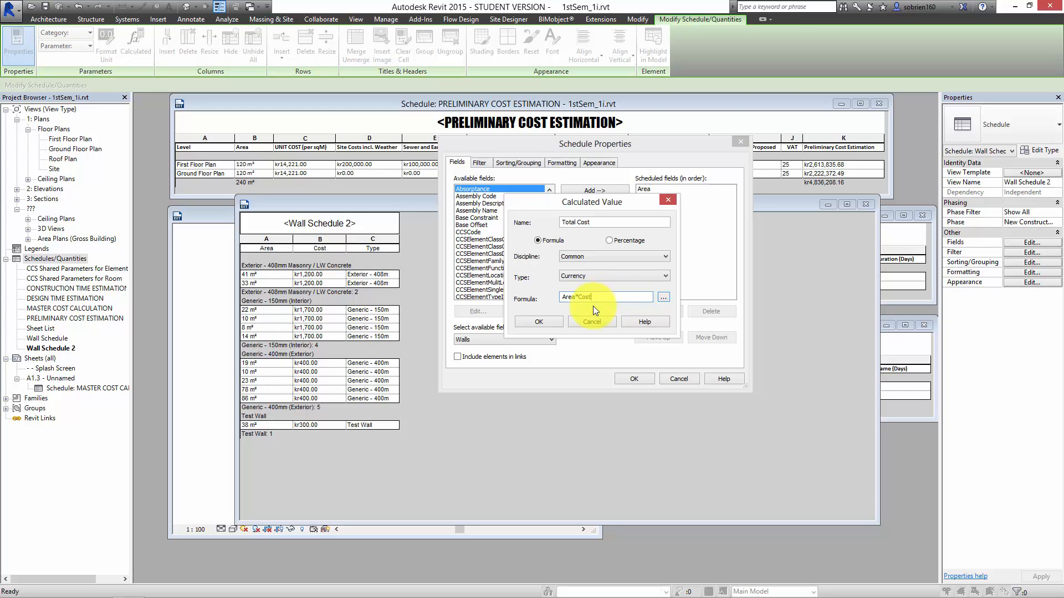
click(554, 321)
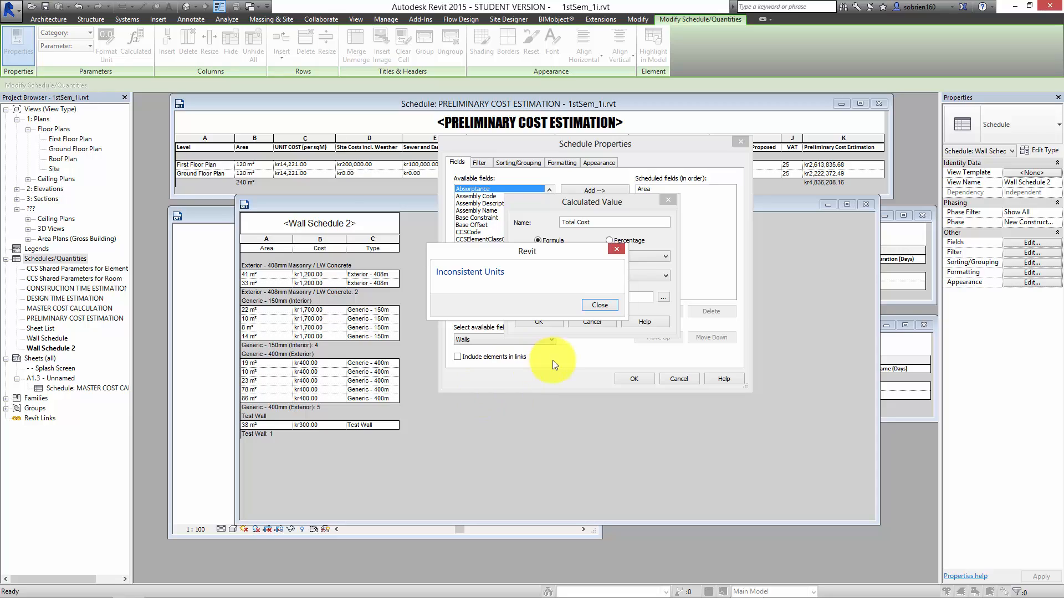
click(588, 308)
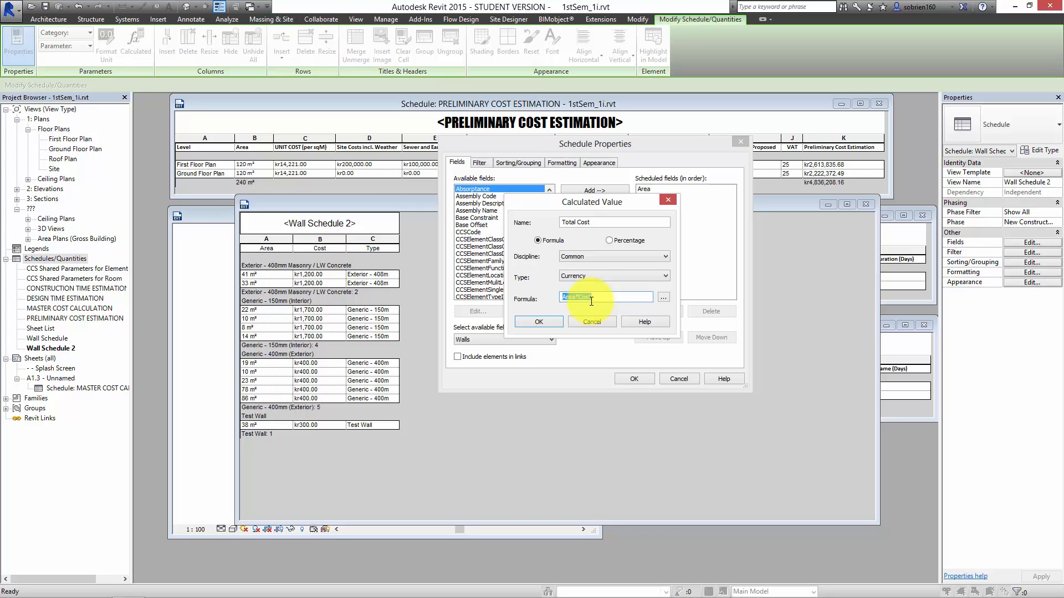
Change the Total Cost formula to Area*Cost/1 and add the calculated field to the wall schedule.
click(601, 295)
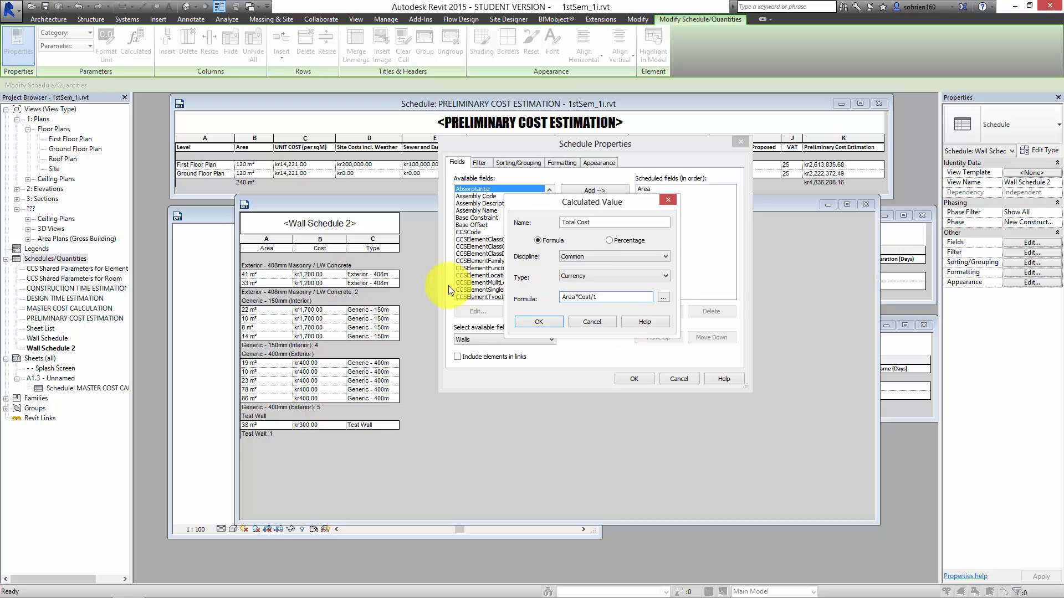
click(539, 323)
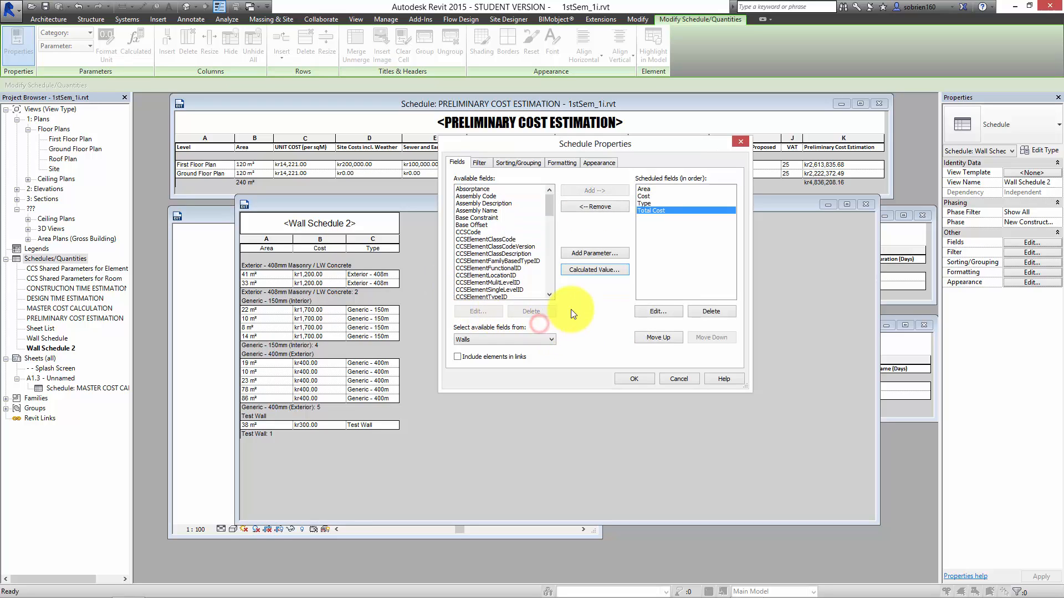
click(634, 379)
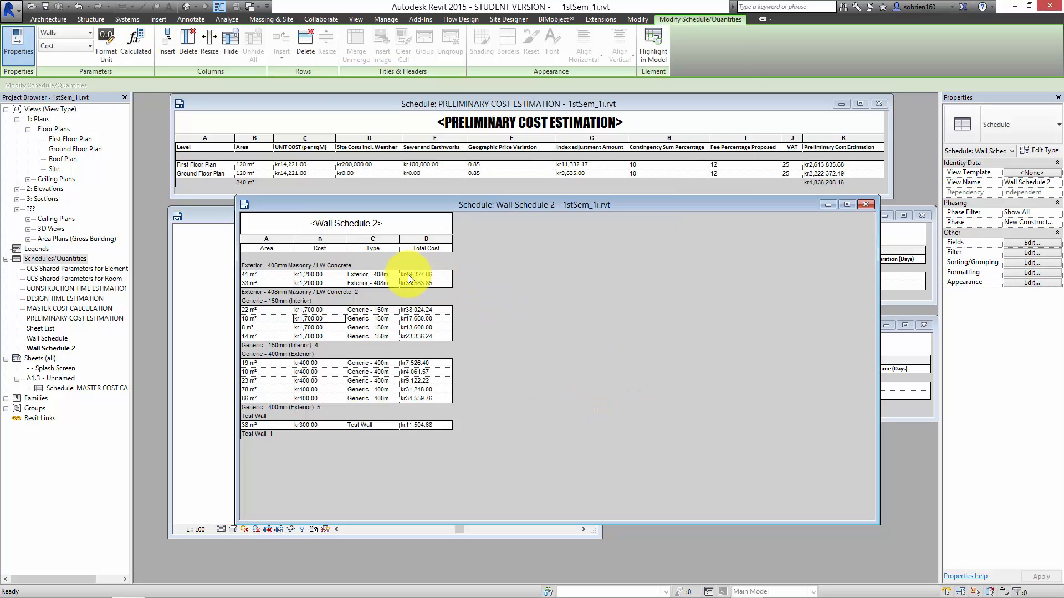
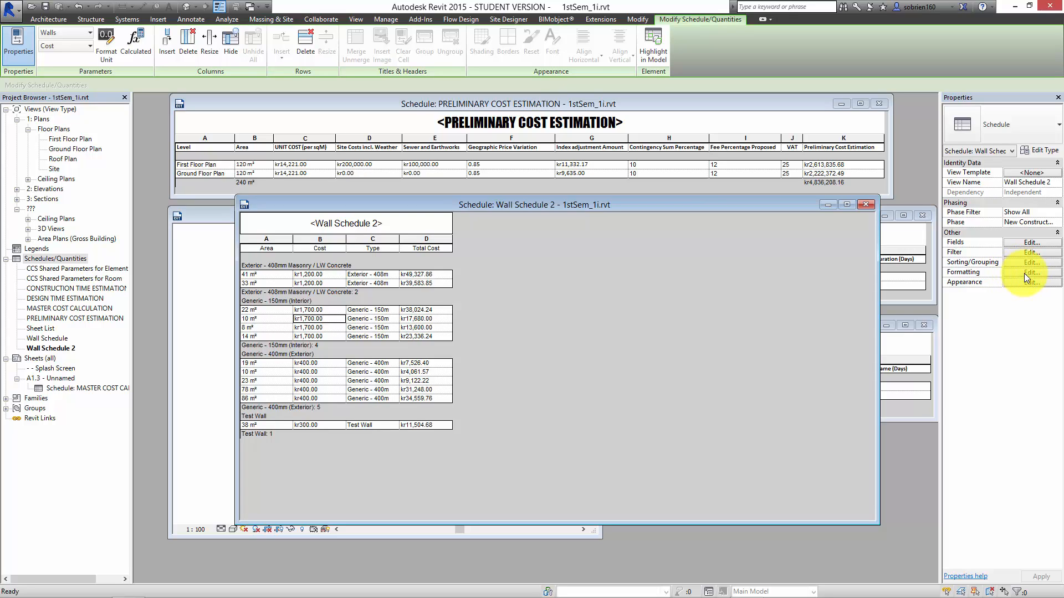
Set the Cost of the Exterior - 408mm Masonry / LW Concrete walls to 1300 and apply it to all elements of that type.
click(320, 284)
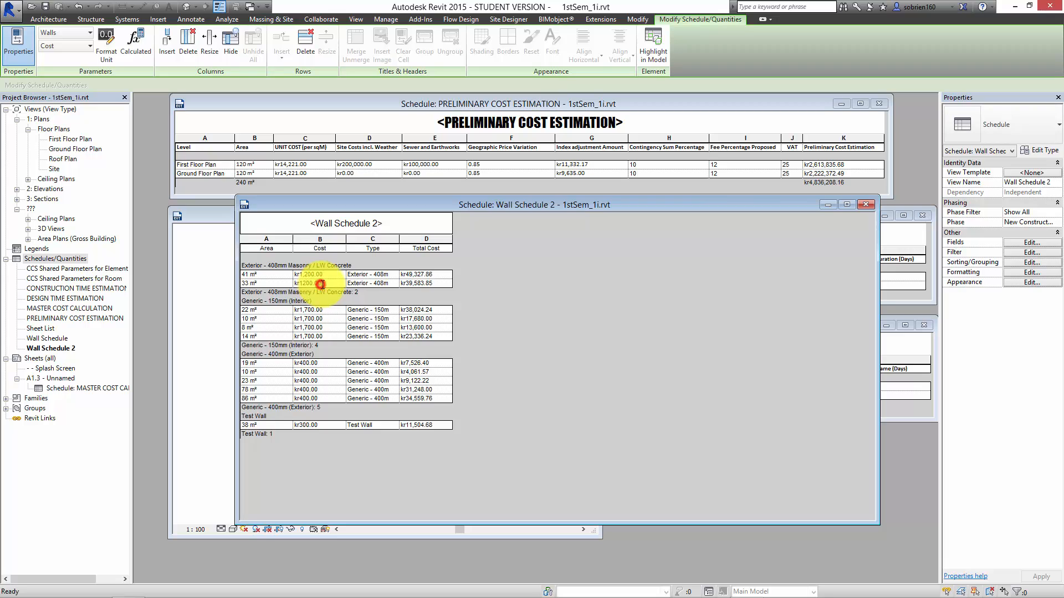
drag(330, 283, 270, 284)
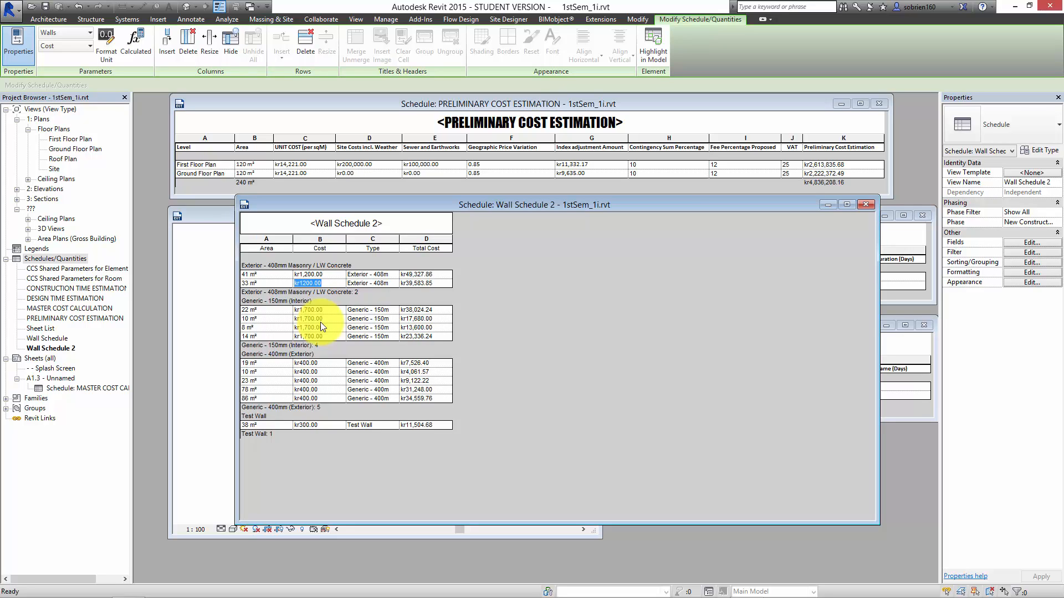
text(1300)
click(349, 284)
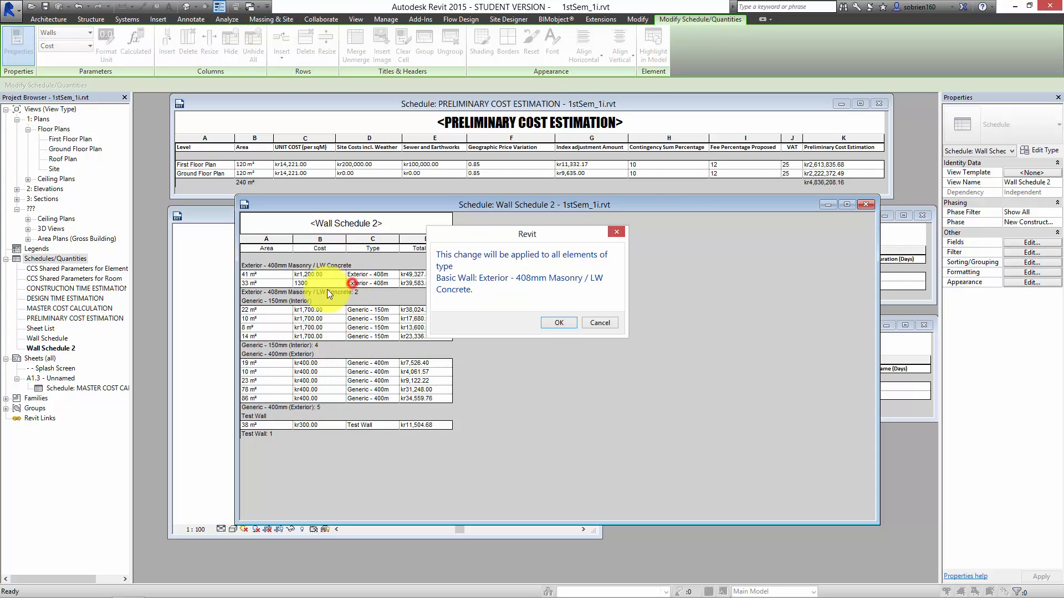
click(574, 325)
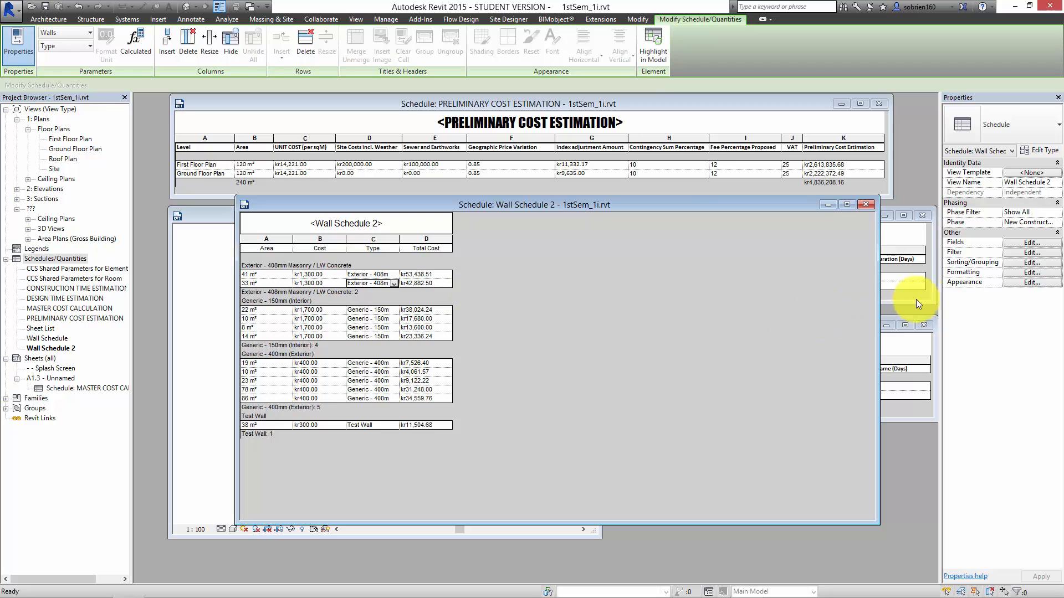
Turn on calculated totals for the Total Cost field in the wall schedule's formatting.
click(1019, 272)
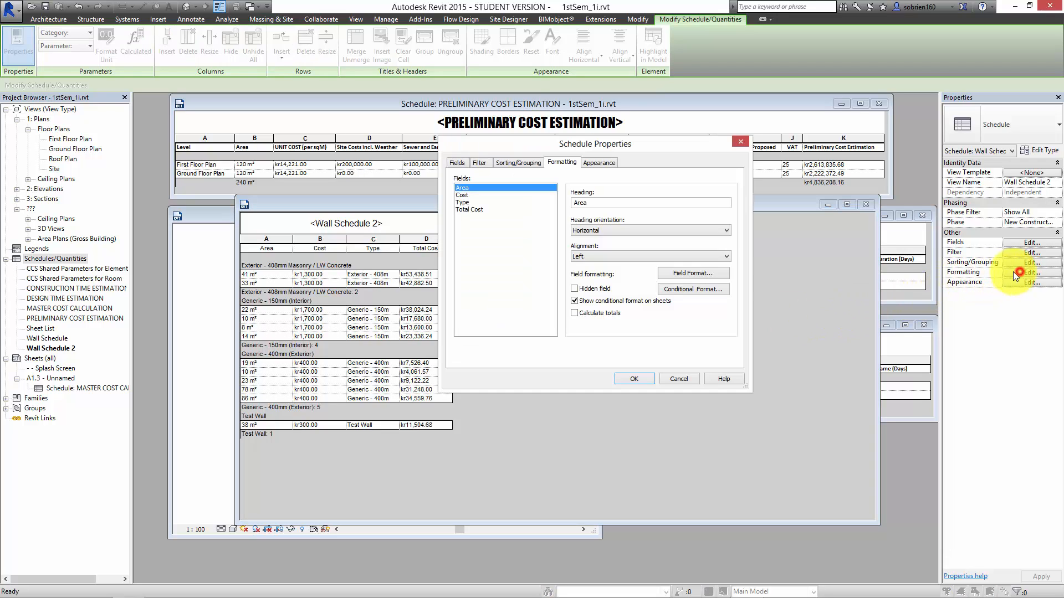
click(479, 210)
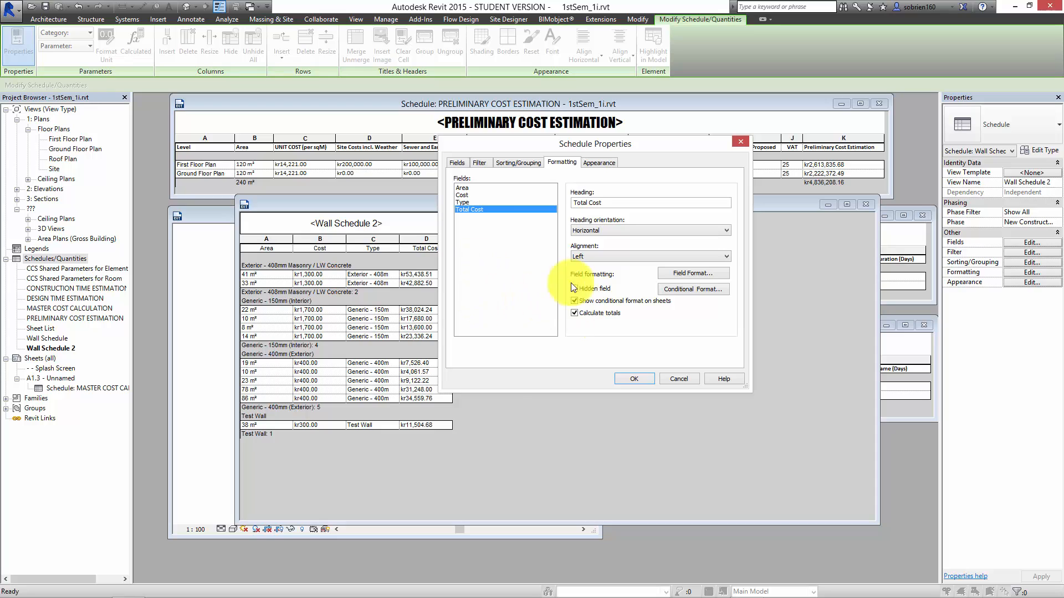
click(649, 377)
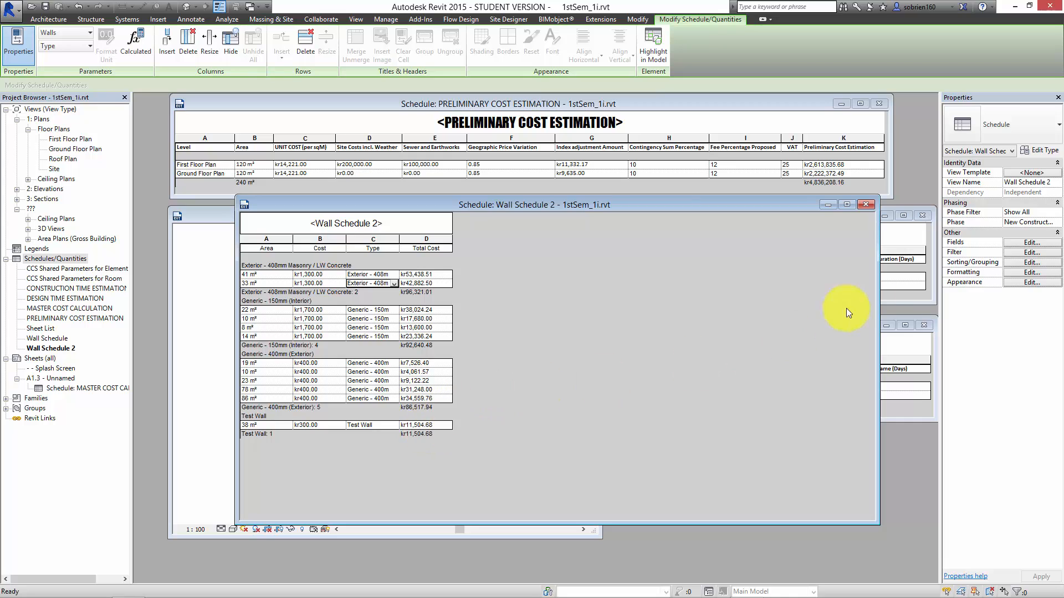
Add grand totals to the wall schedule, with title, count and totals.
click(1016, 261)
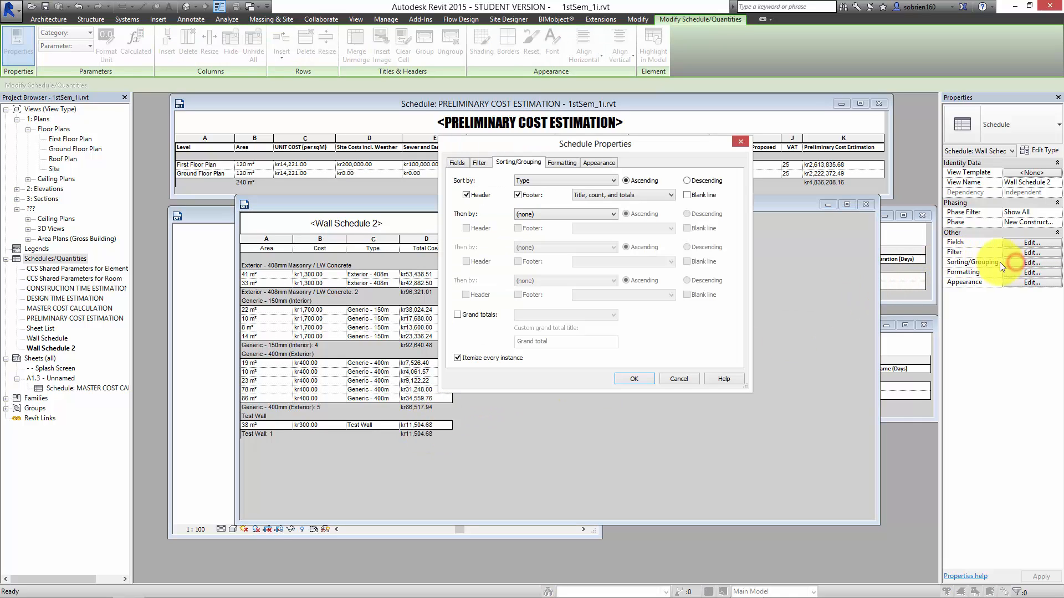
click(457, 314)
click(643, 377)
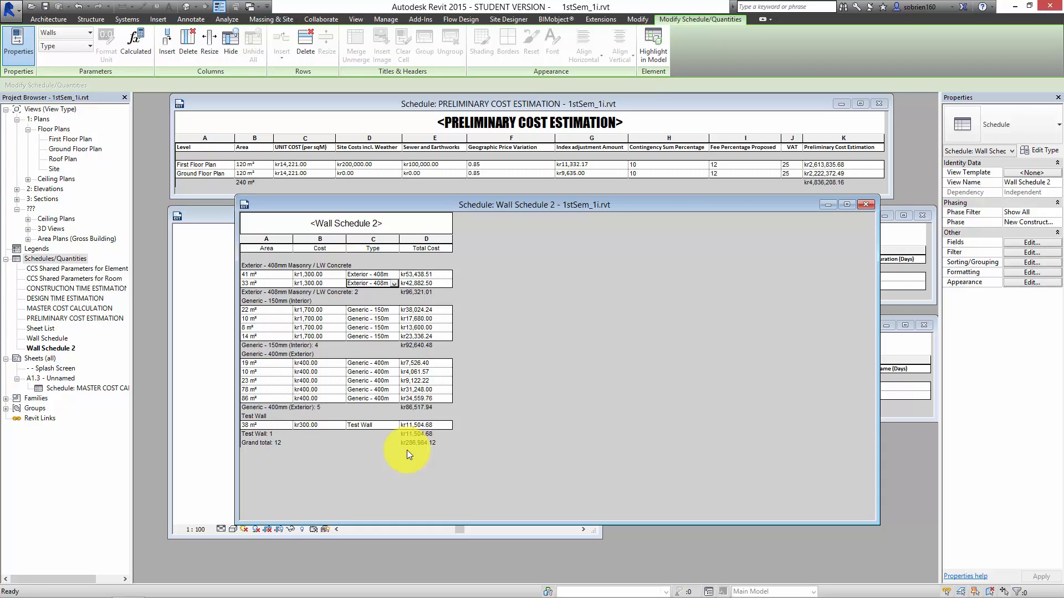
Examine the unit options in the Area field's format for the wall schedule, leaving the format as it is.
click(1019, 263)
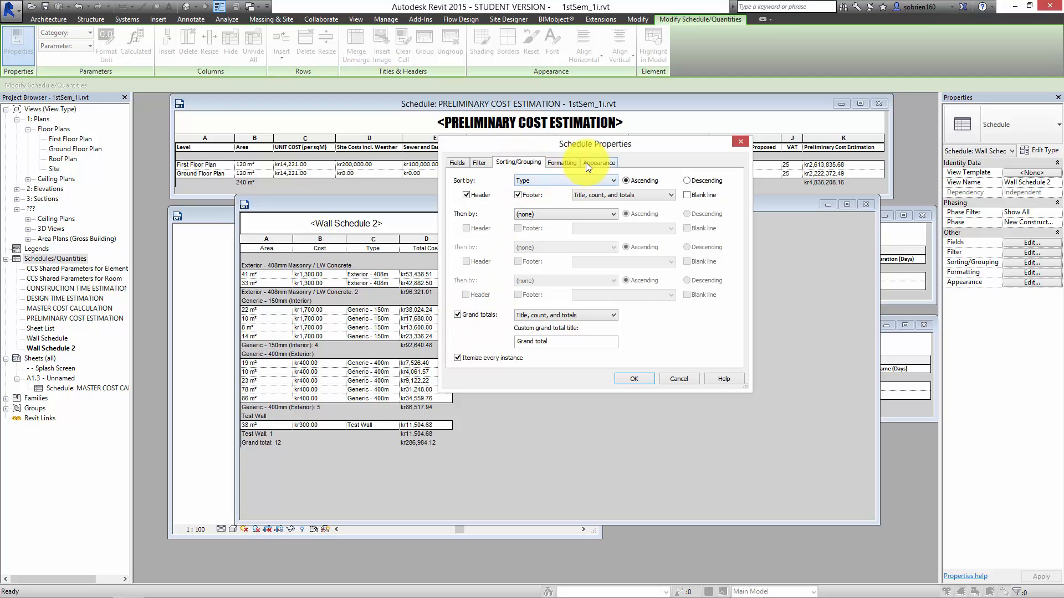
click(571, 163)
click(496, 209)
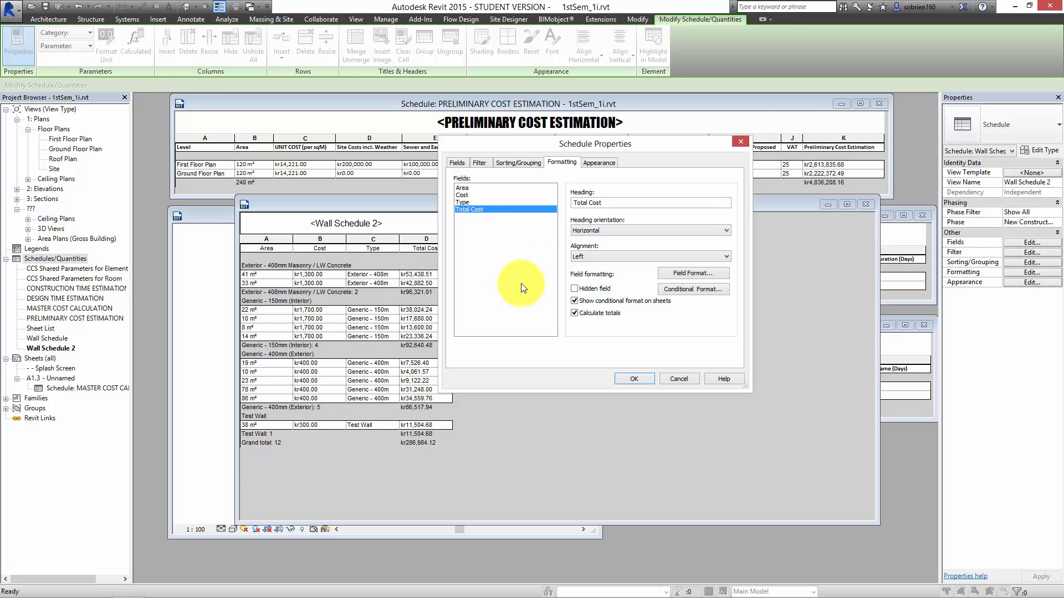
click(463, 188)
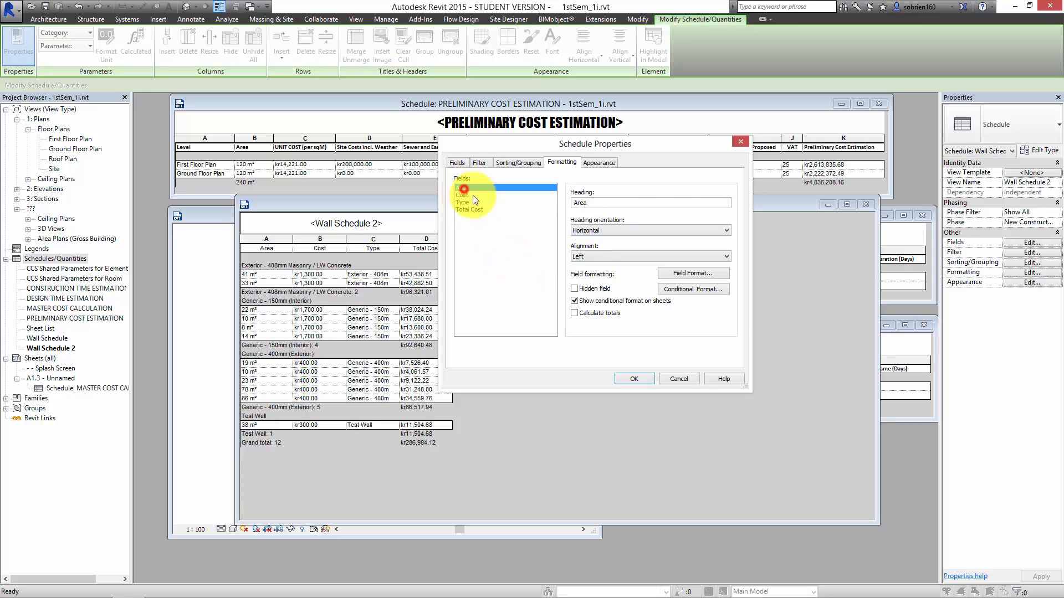
click(676, 274)
click(518, 191)
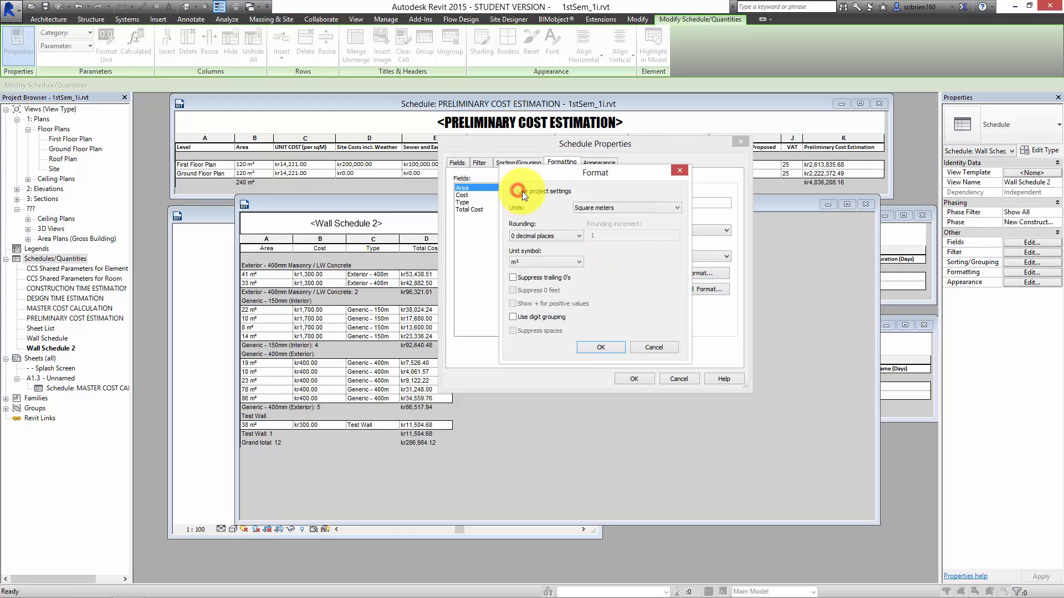
click(627, 209)
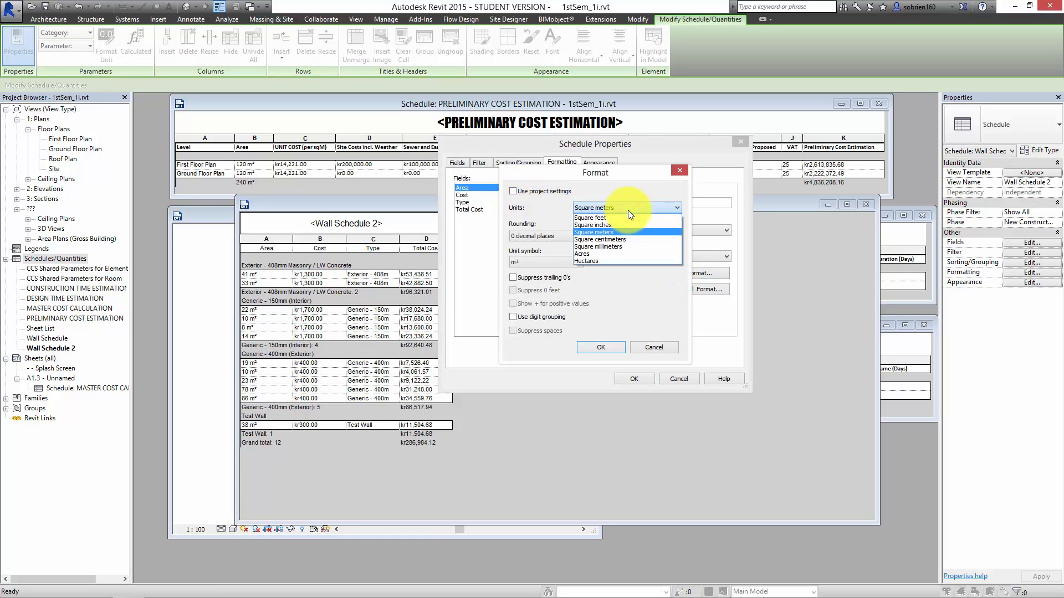
click(627, 211)
click(648, 346)
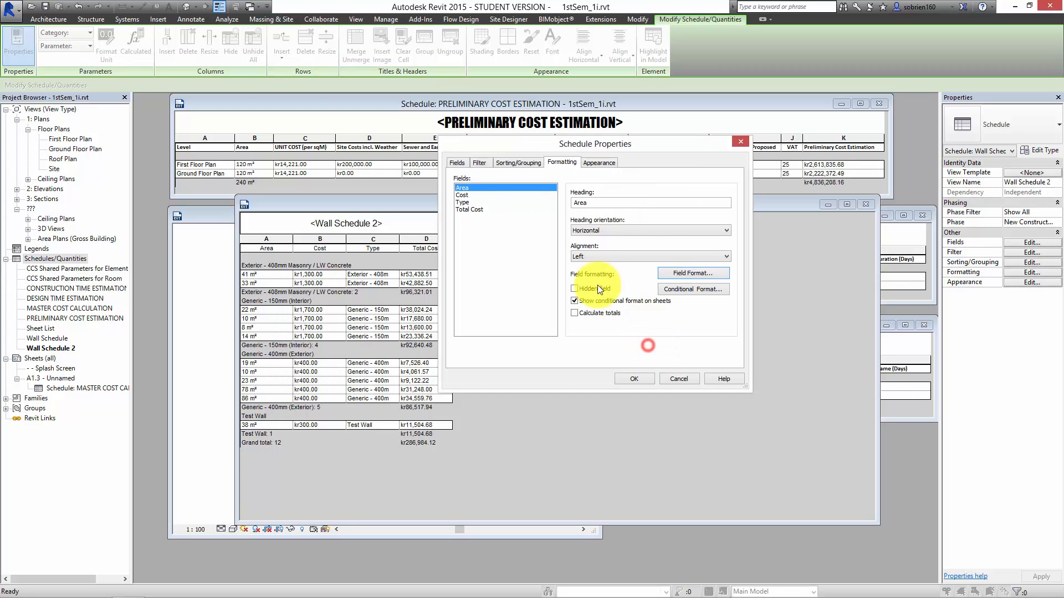
Override the project settings for the Total Cost field's format, keeping 2 decimal places and the kr unit symbol, and accept the schedule properties.
click(480, 210)
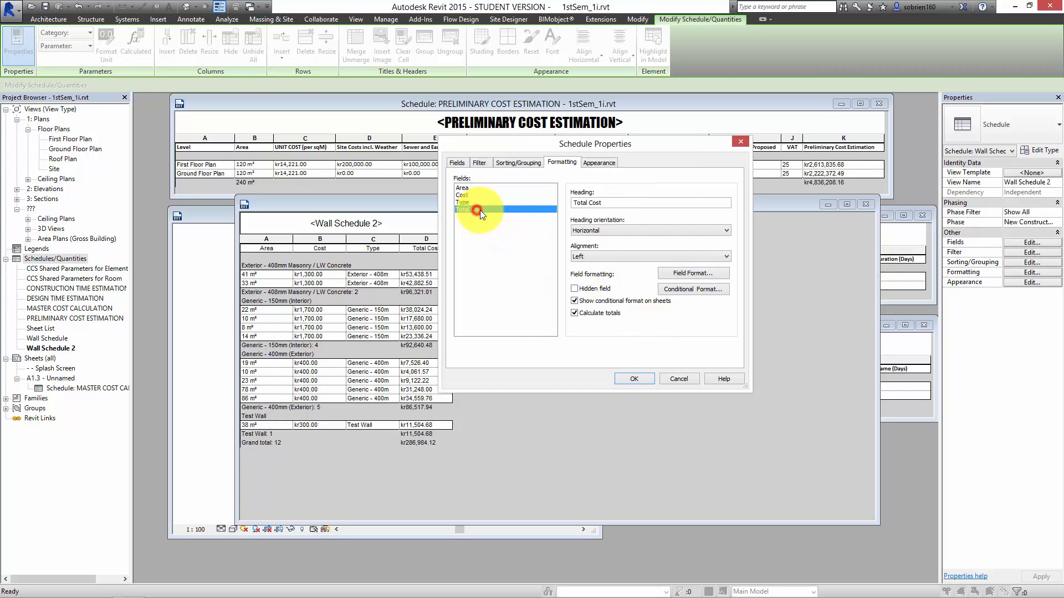
click(683, 278)
click(513, 192)
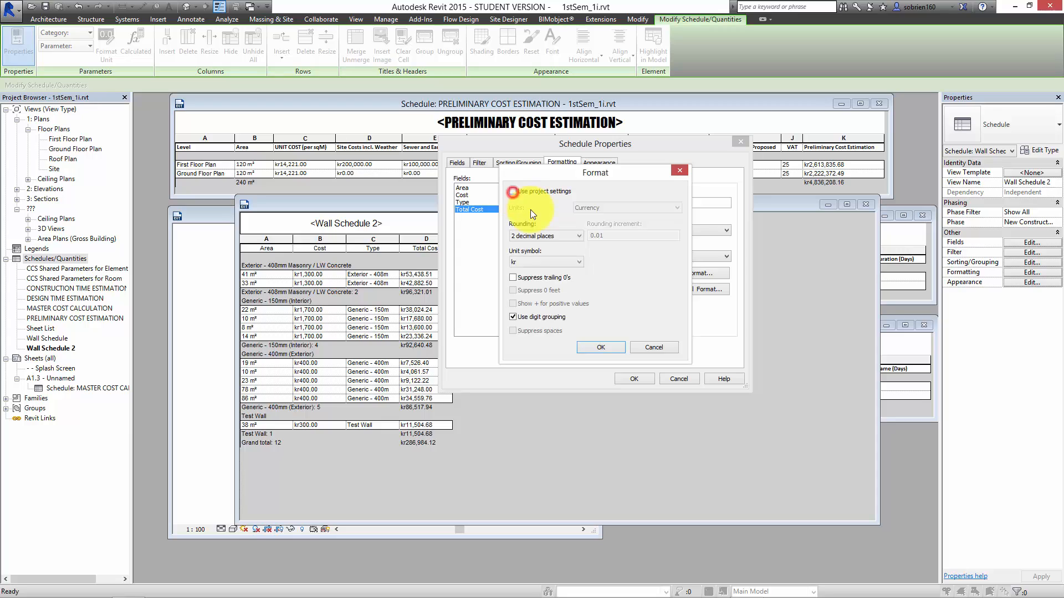
click(569, 263)
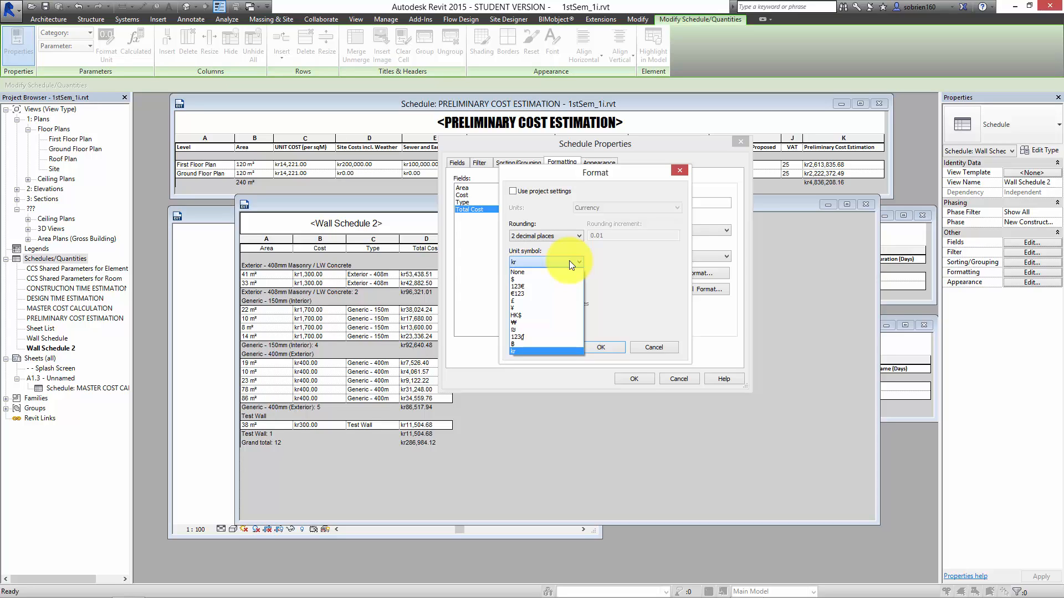
click(635, 260)
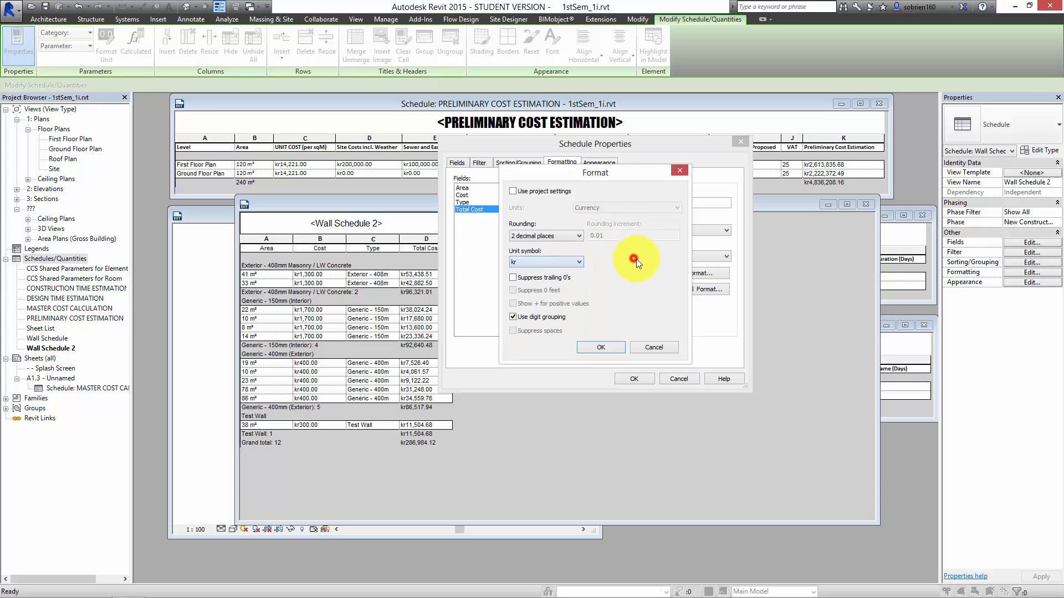
click(609, 348)
click(635, 379)
click(526, 427)
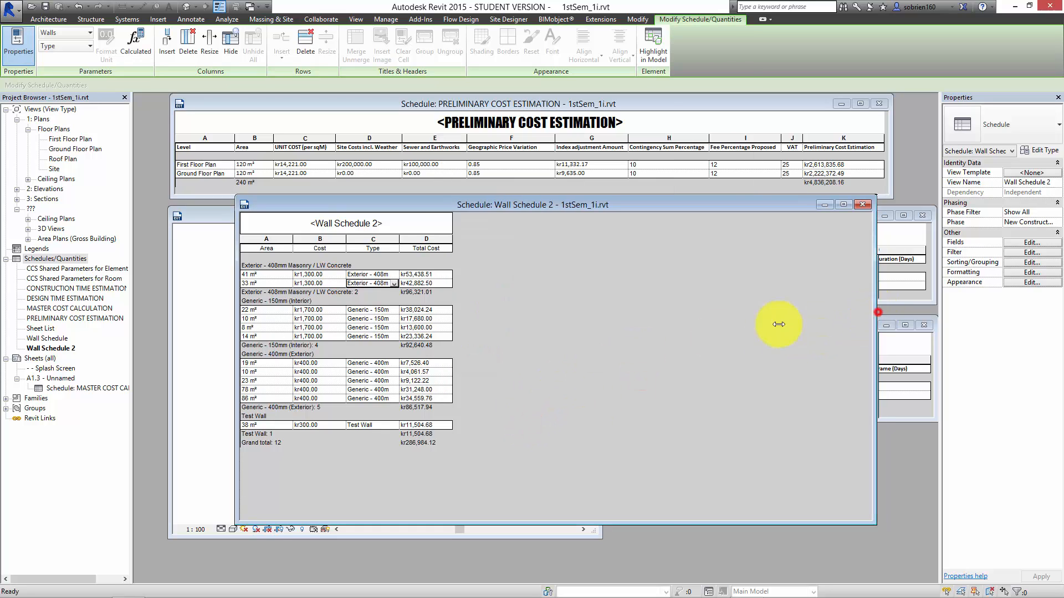
Narrow the Wall Schedule 2 window to its columns and place it beside the First Floor Plan view.
drag(877, 313, 472, 311)
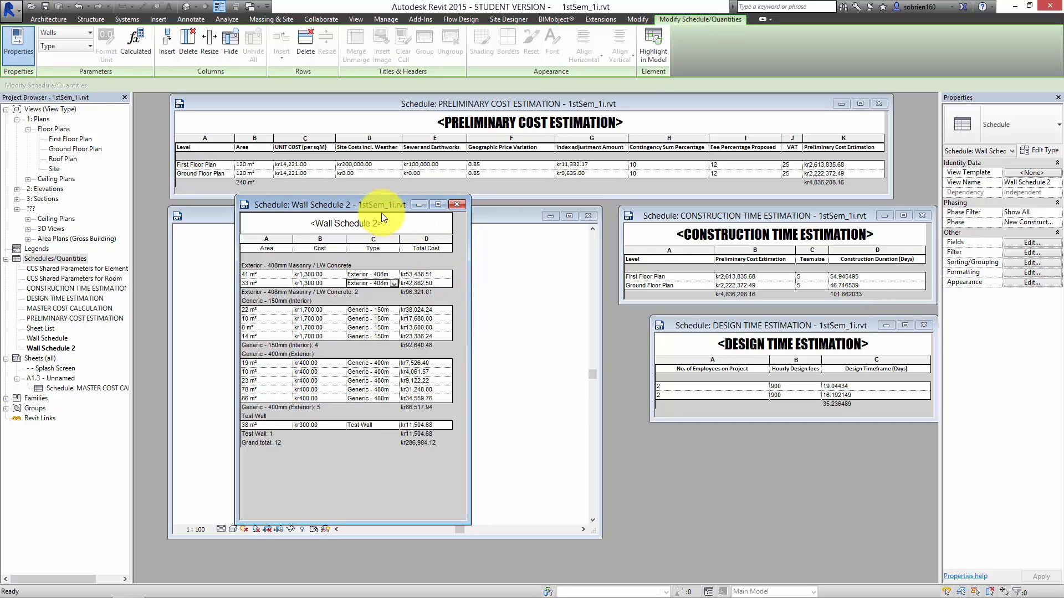
drag(377, 200, 420, 204)
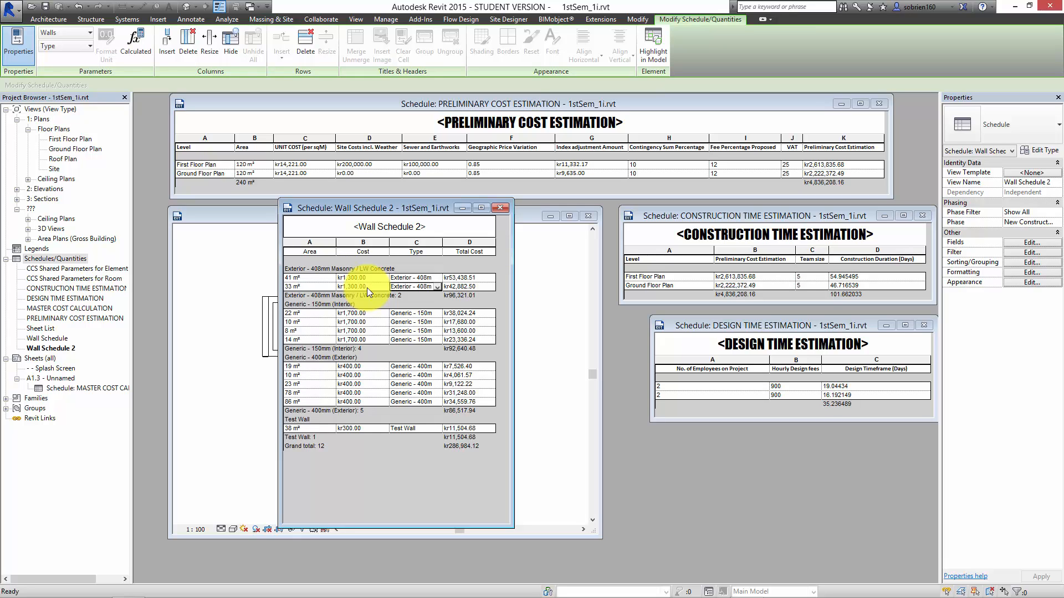
click(371, 280)
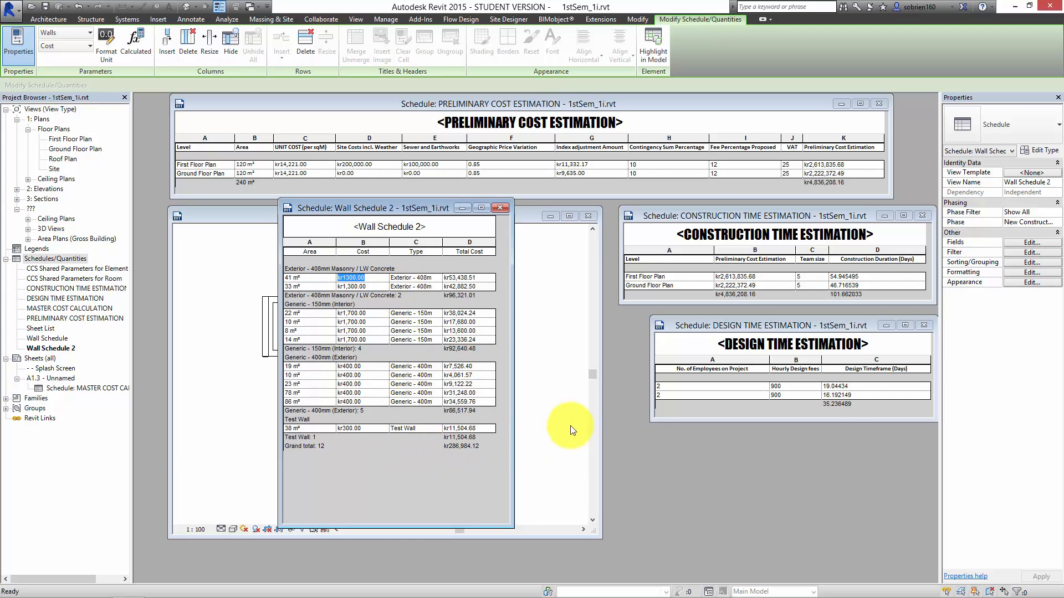
drag(427, 209, 744, 176)
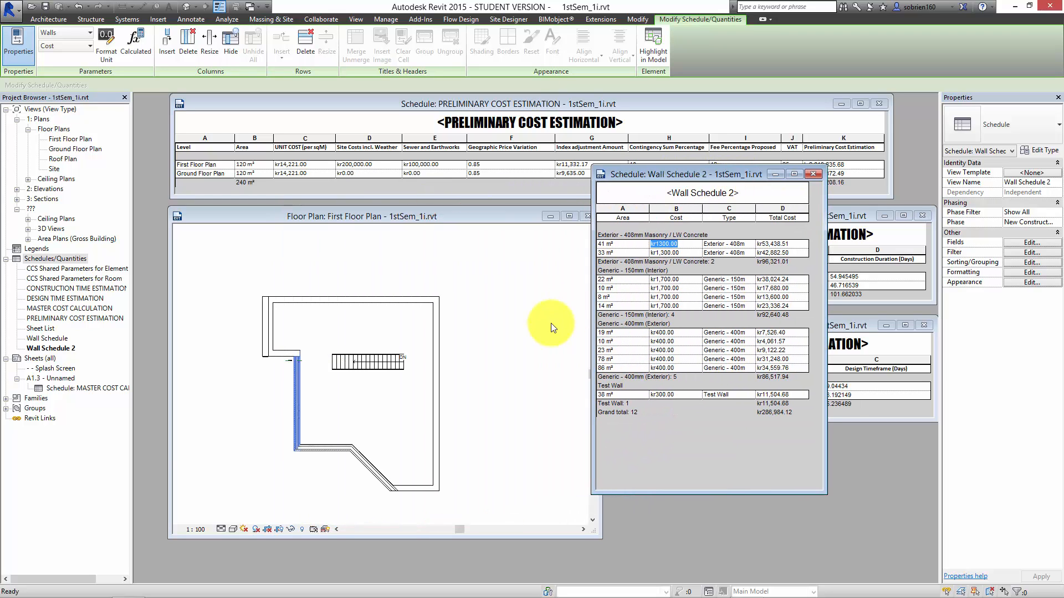
Nudge the Generic - 400mm (Exterior) wall on the east side of the First Floor Plan inward by about 300 mm.
click(549, 331)
click(433, 389)
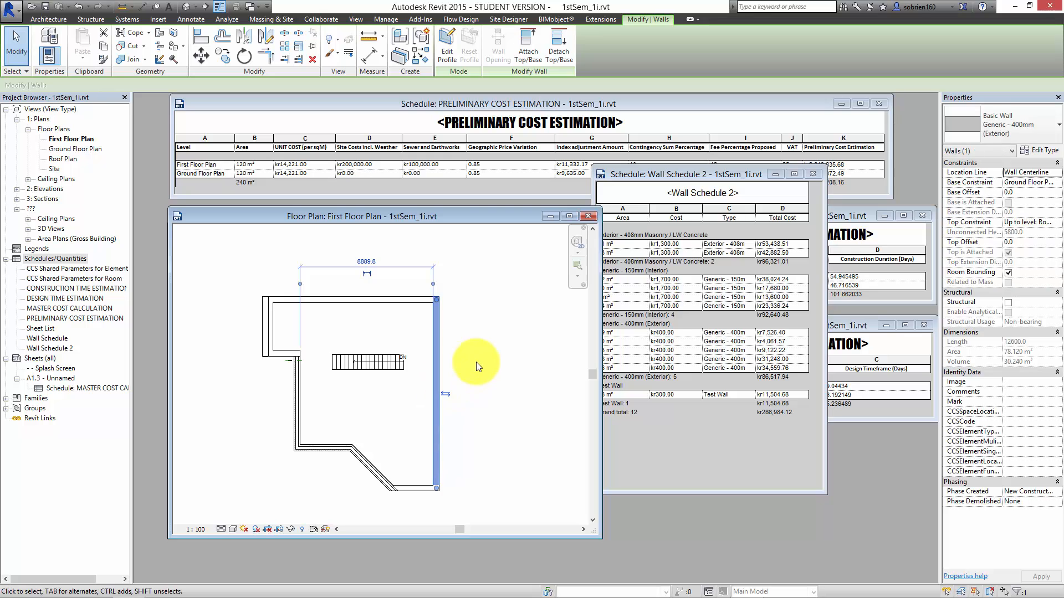
key(Left)
key(Left)
key(Left)
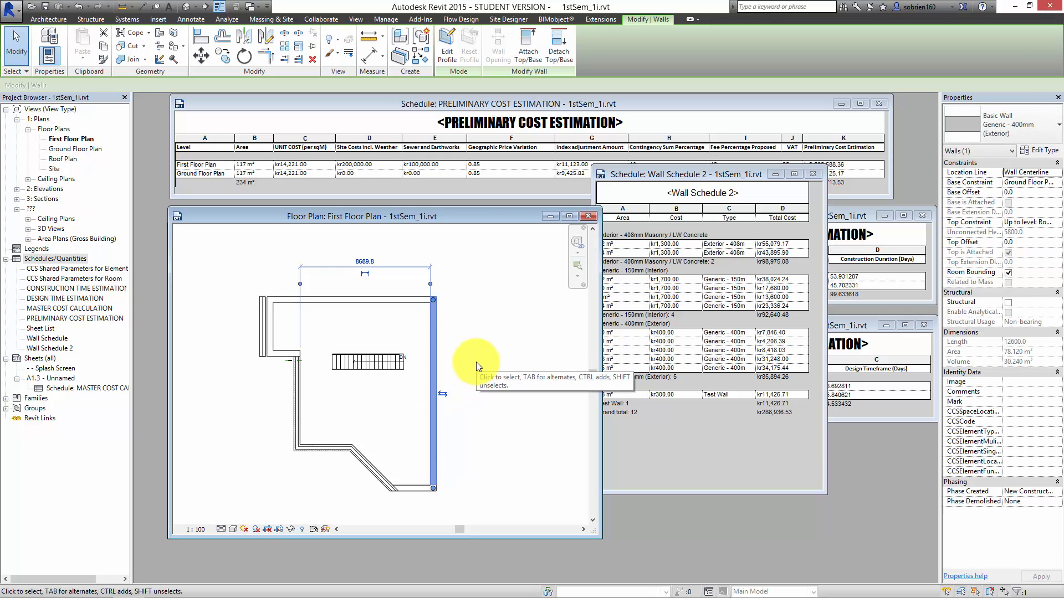
key(Left)
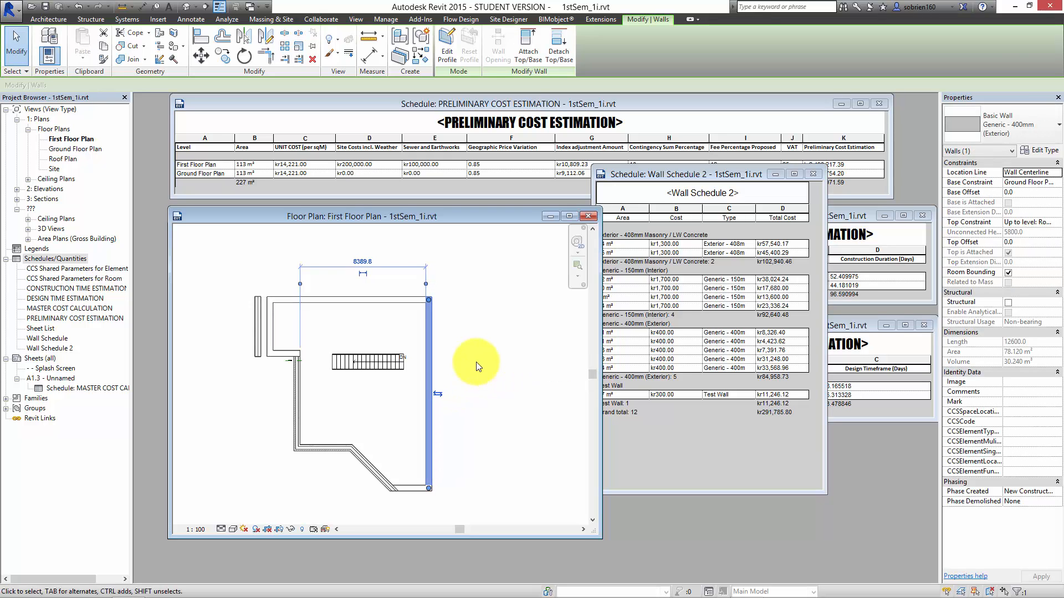
key(Right)
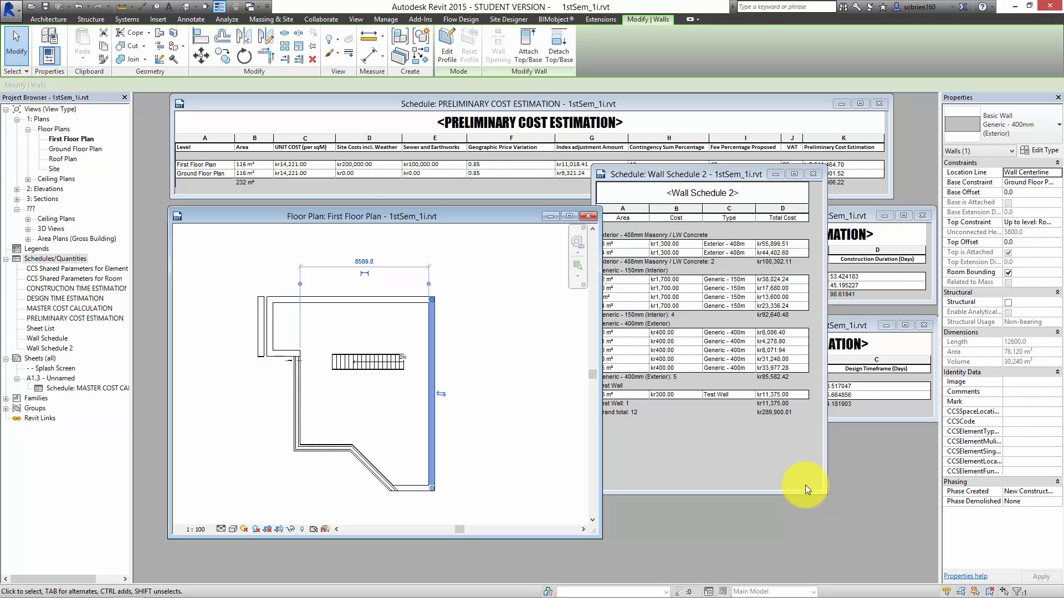
mouse_move(806, 596)
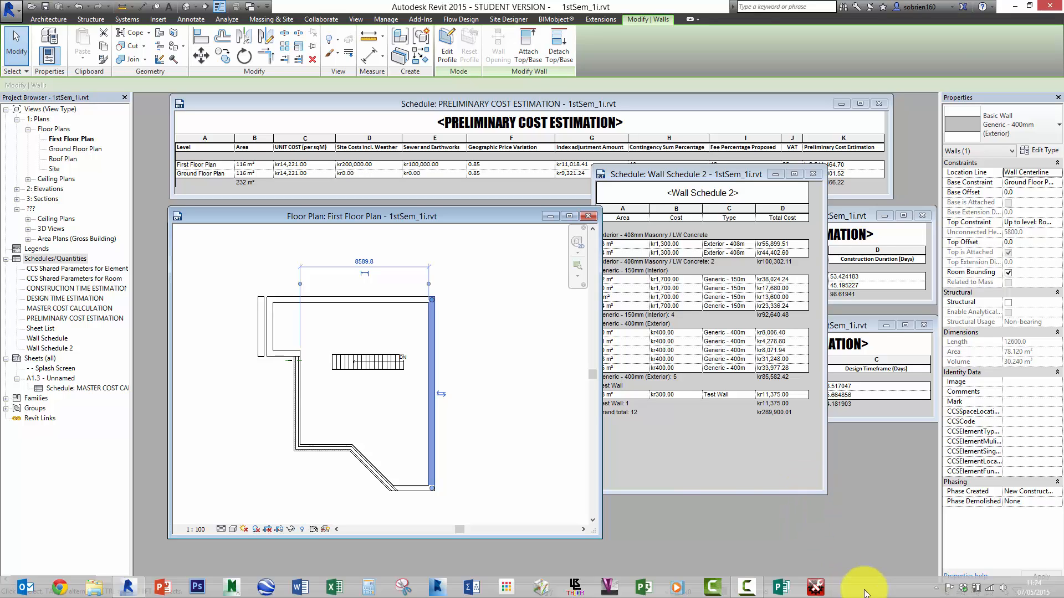
click(751, 592)
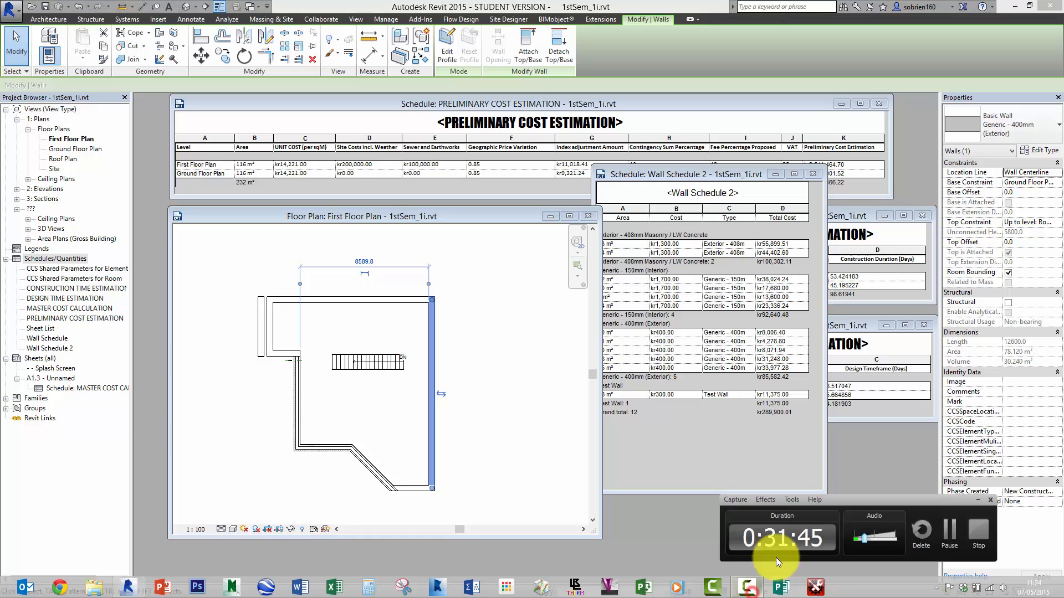
click(946, 536)
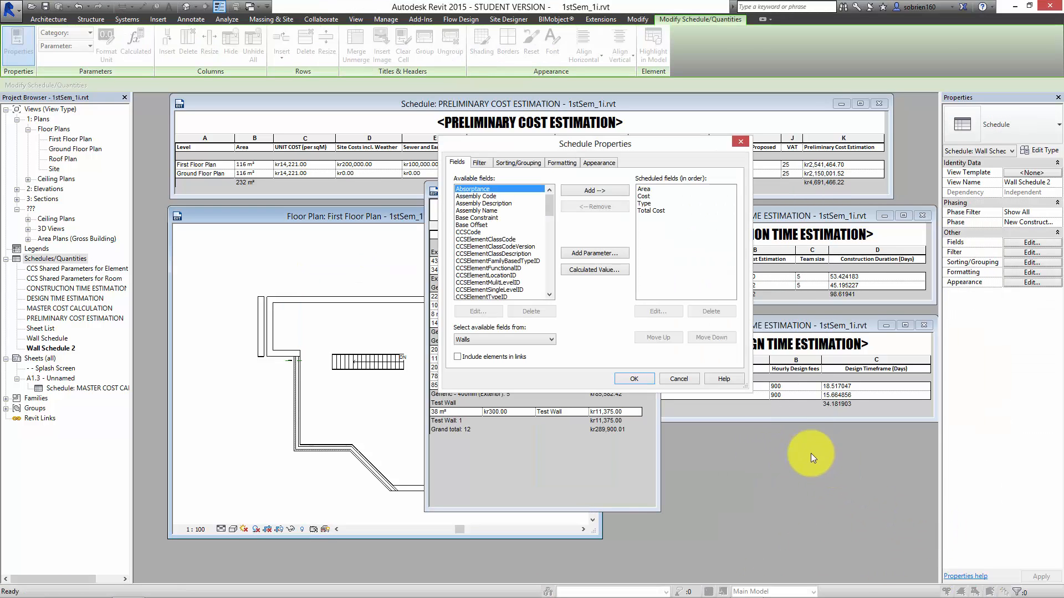
Start a calculated value field named VAT (MOMS) in the wall schedule, with Number as its type.
click(594, 271)
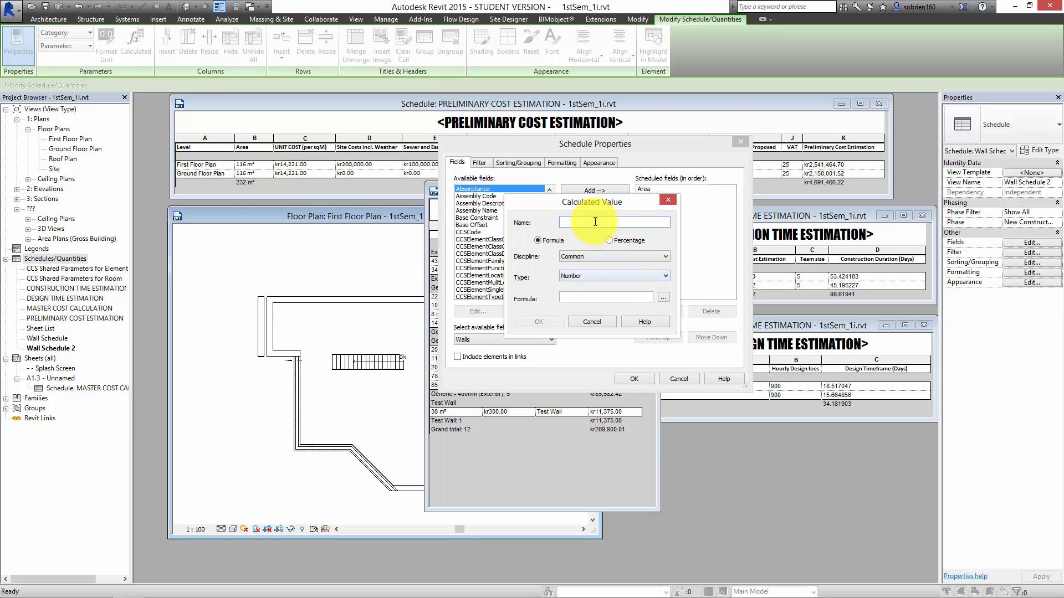
text(VAT (MOMS))
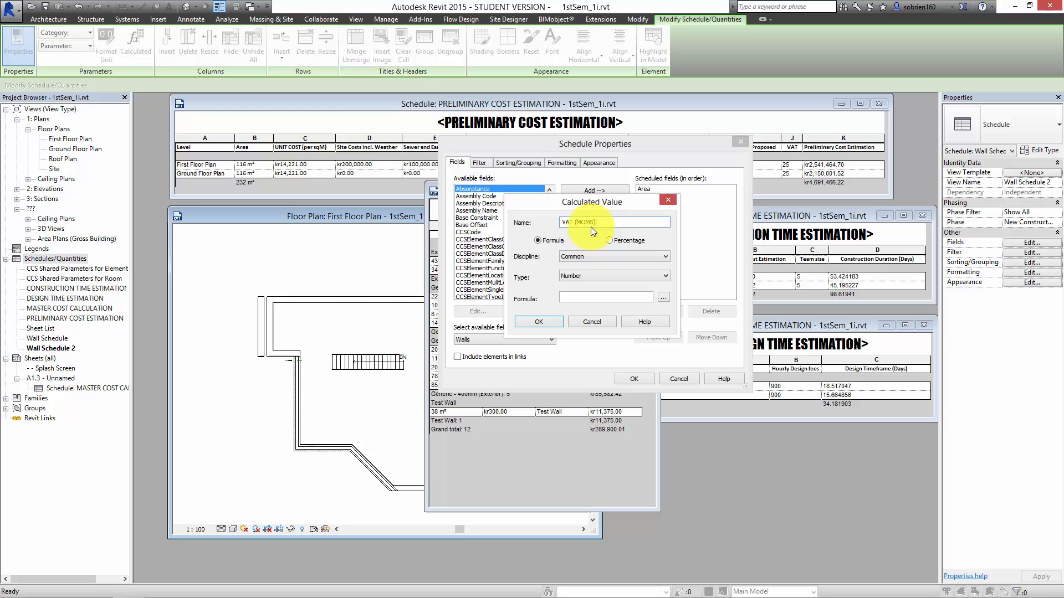
click(607, 276)
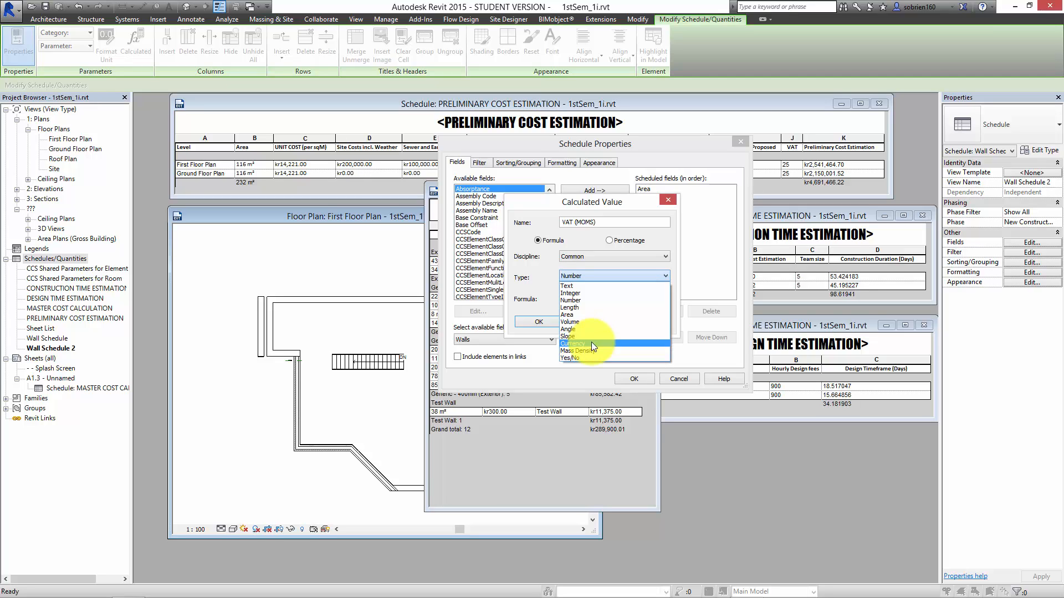
click(582, 300)
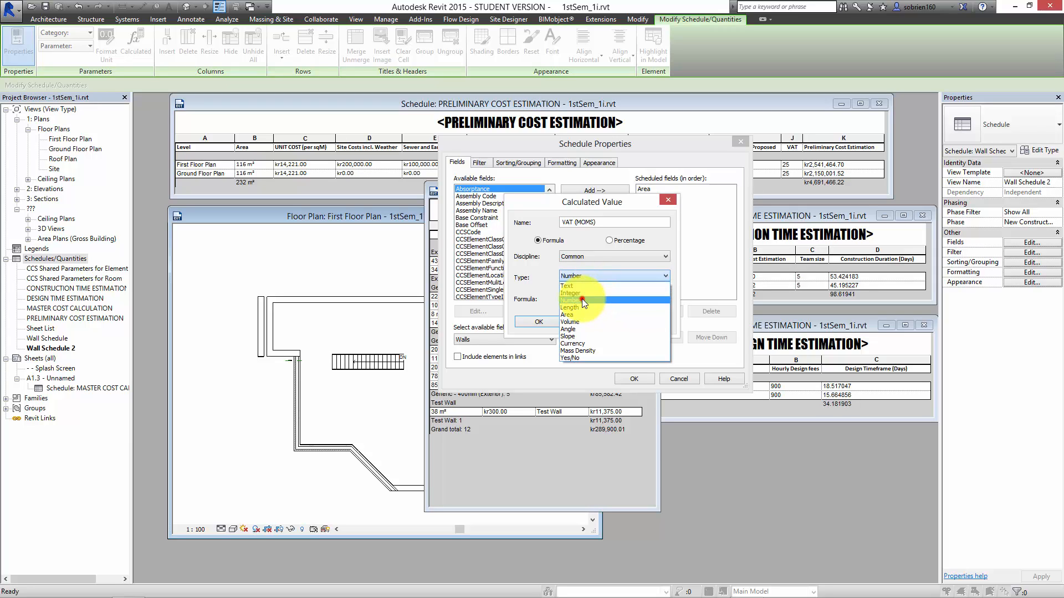
Set the calculated value's formula to Total Cost*1.25, picking Total Cost from the schedule's fields.
click(637, 298)
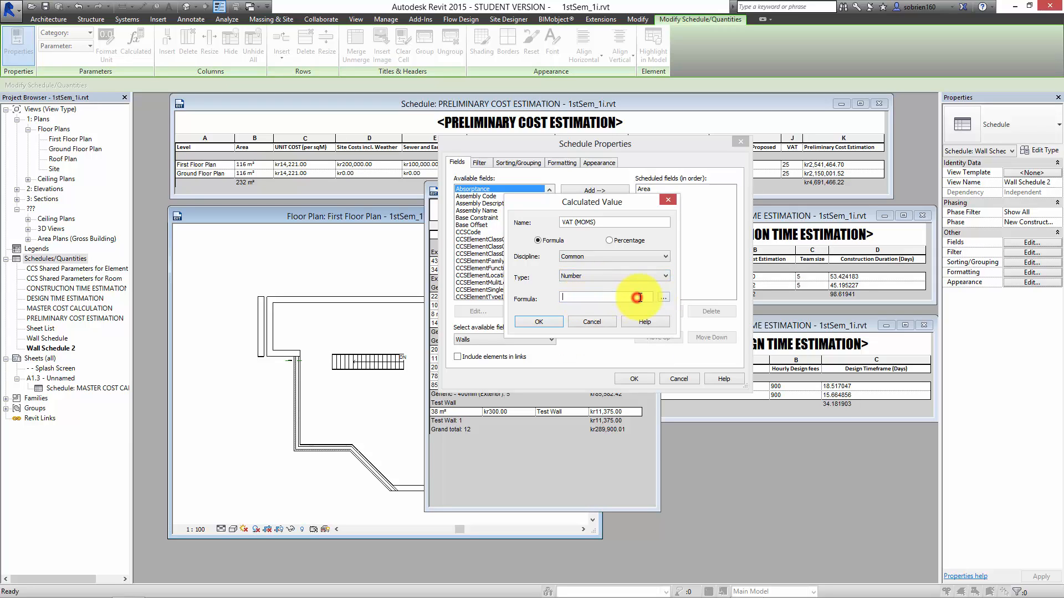
click(663, 298)
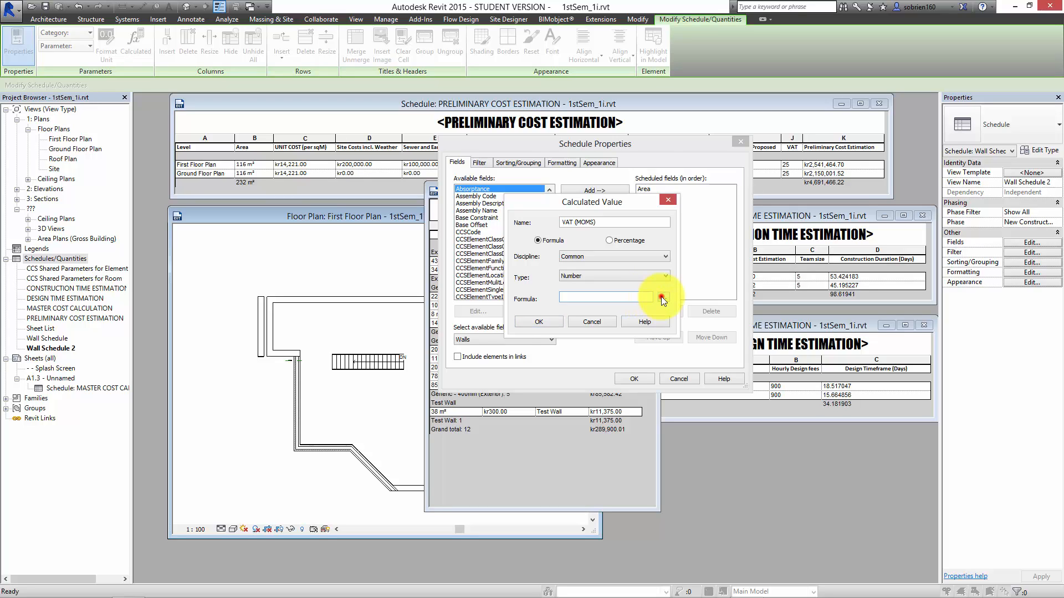
click(557, 214)
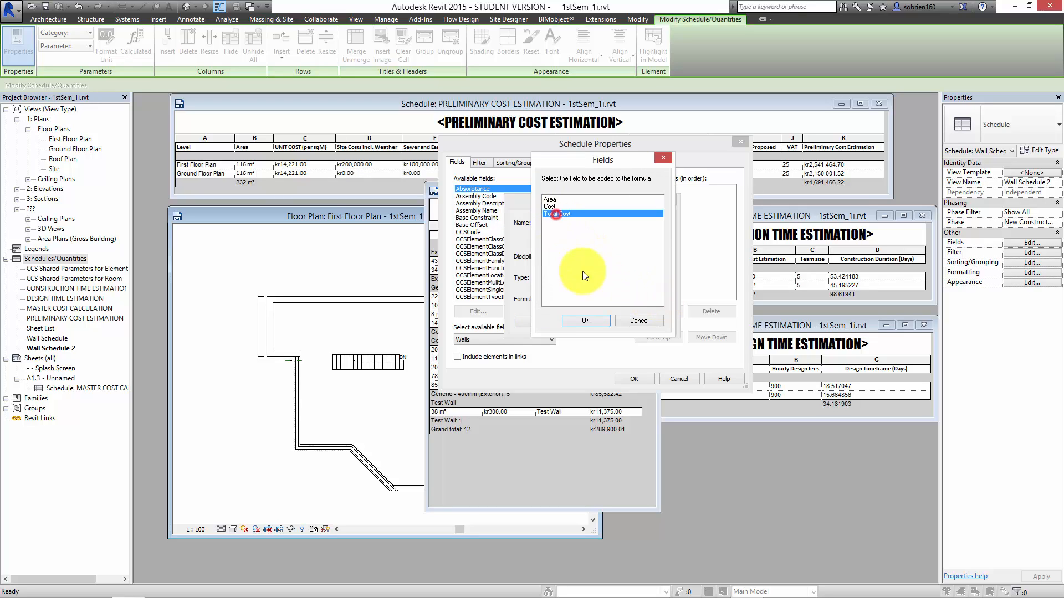
click(586, 320)
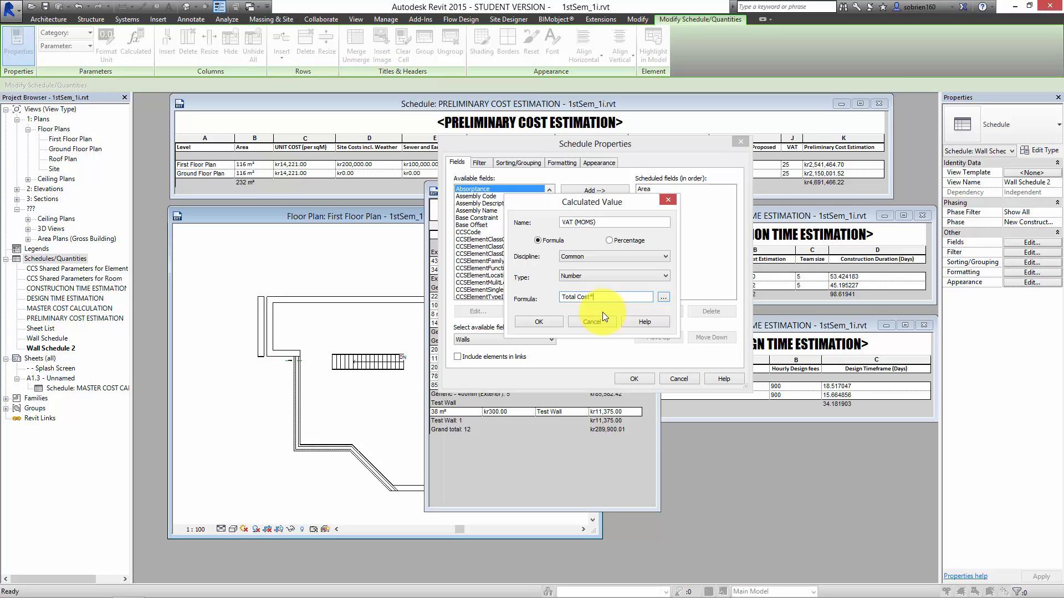
text(*1.25)
Rename the calculated value Cost +VAT (MOMS), accept it into the wall schedule, and widen the schedule window to fit the new column.
drag(609, 206, 601, 217)
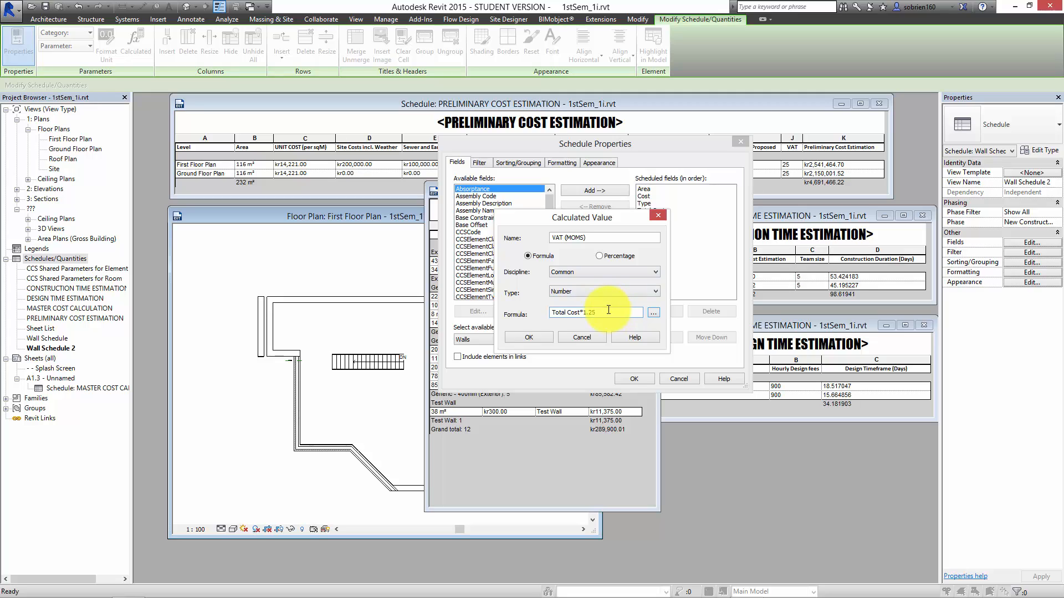
click(551, 237)
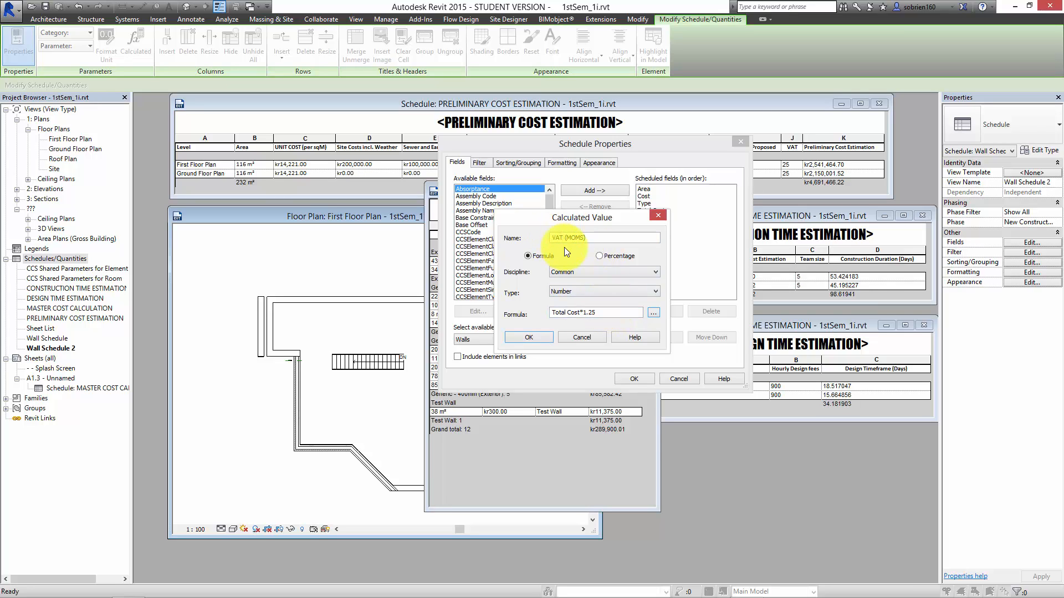
text(Cost +VAT VAT)
key(Delete)
key(Delete)
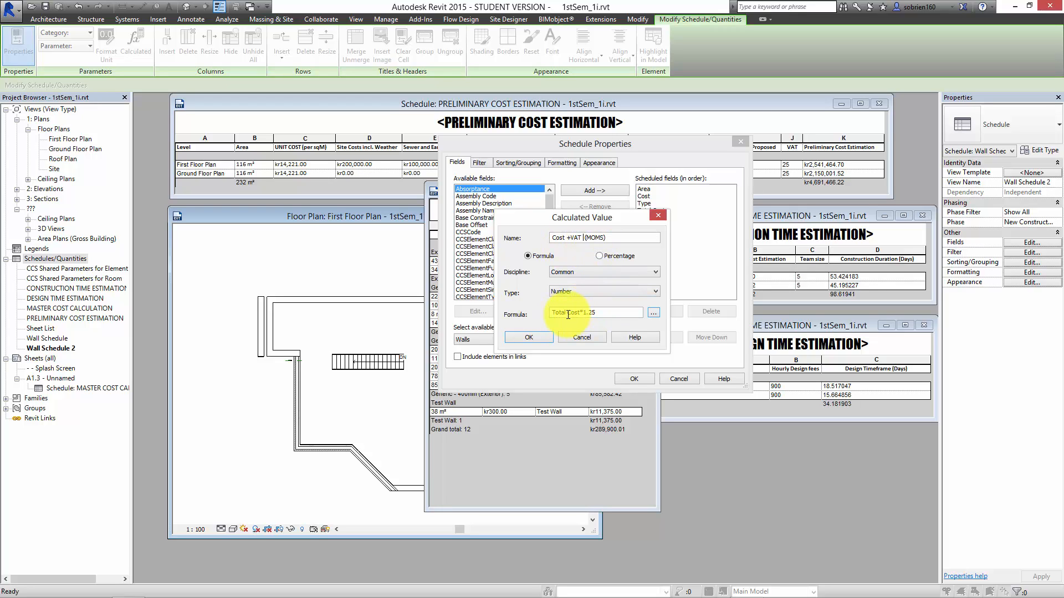
click(544, 338)
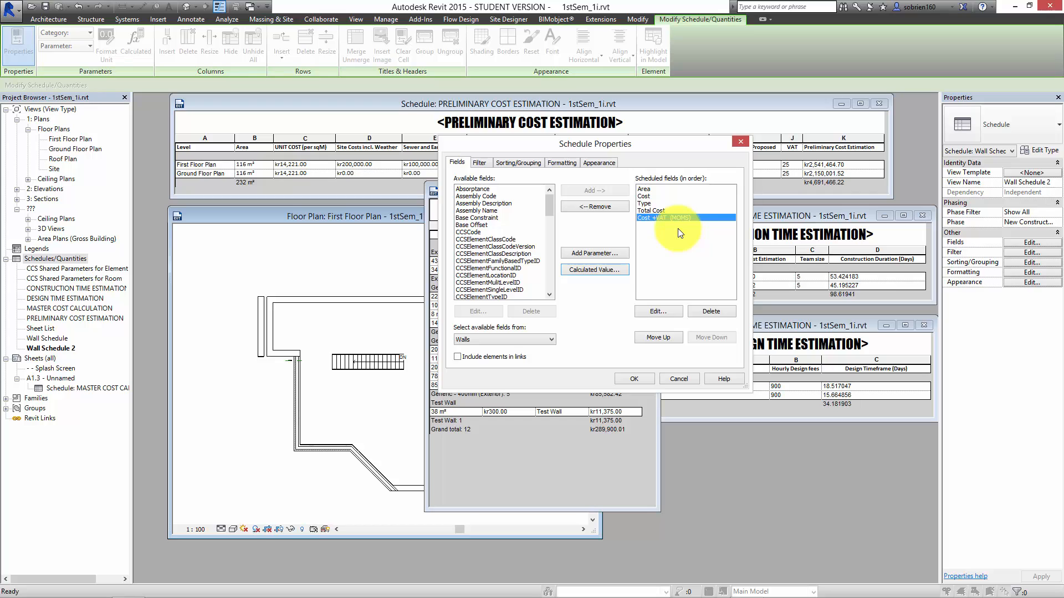
click(646, 379)
drag(659, 409, 758, 393)
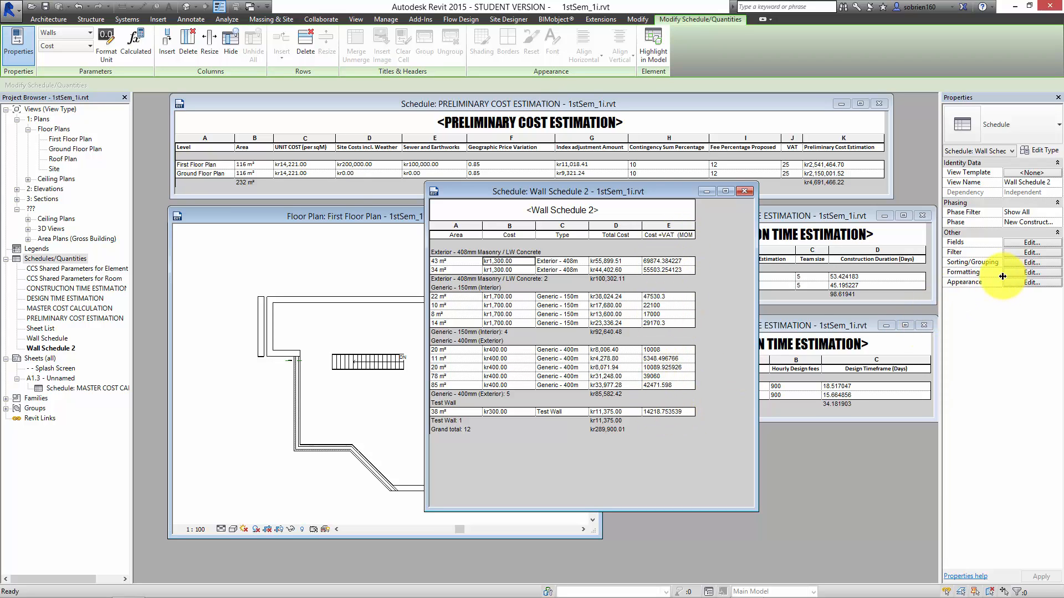
Turn on calculated totals for the Cost +VAT (MOMS) field in the schedule's formatting.
click(1014, 262)
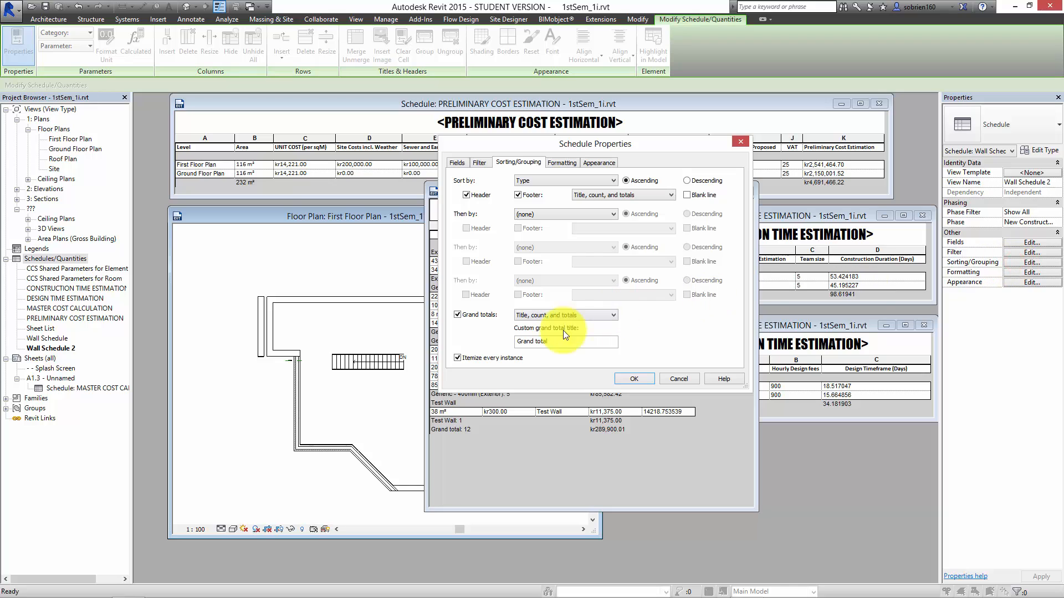
click(633, 379)
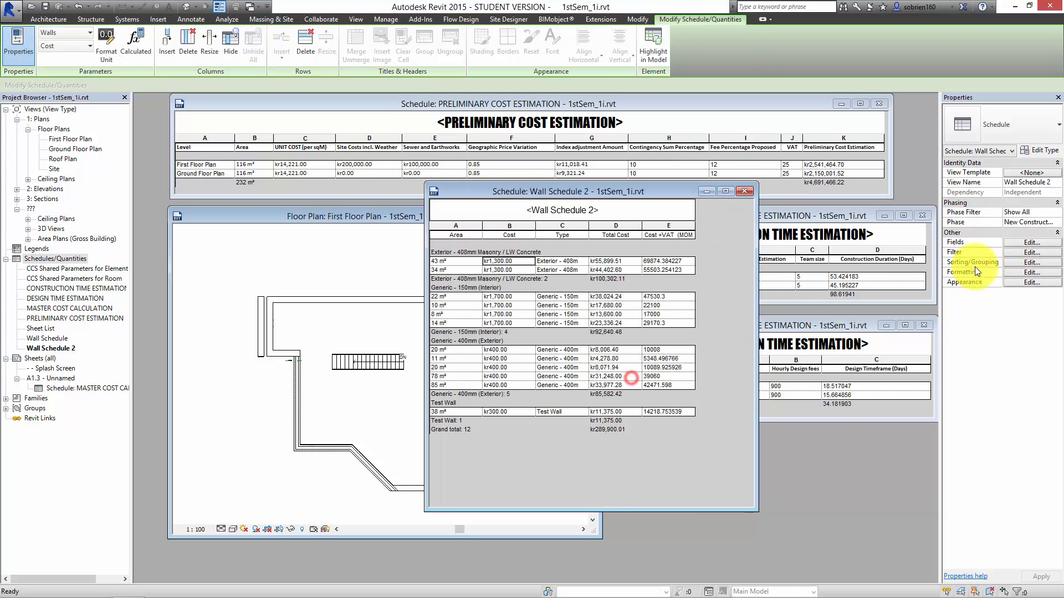
click(1033, 272)
click(477, 217)
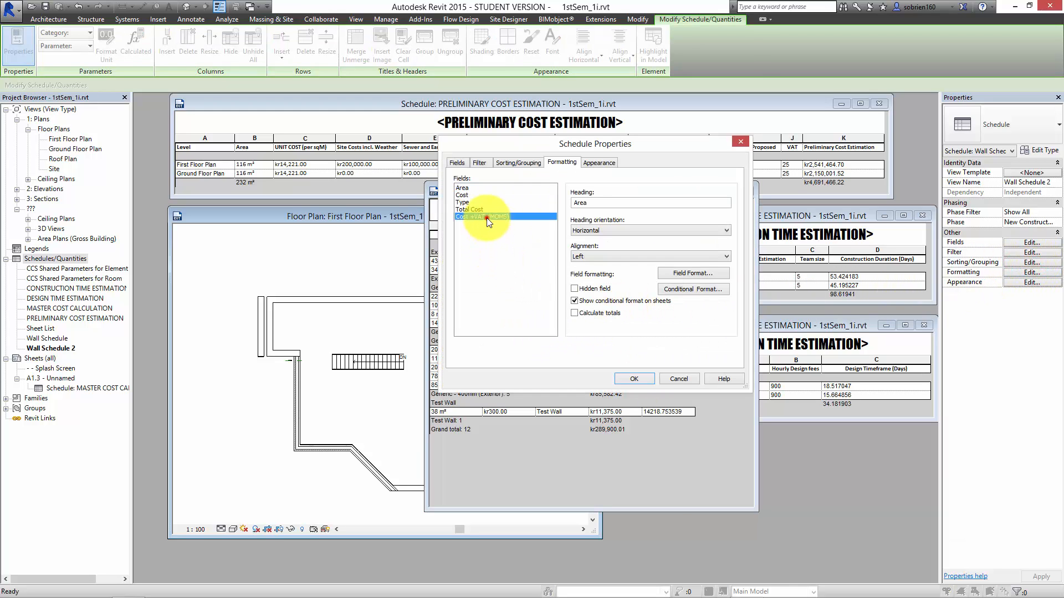
click(575, 313)
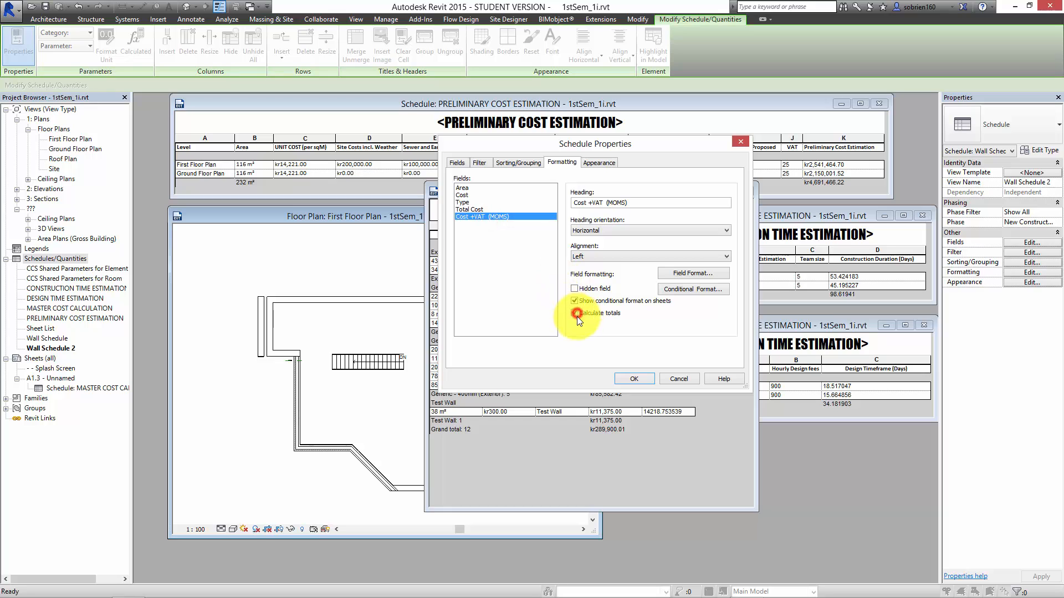
click(642, 380)
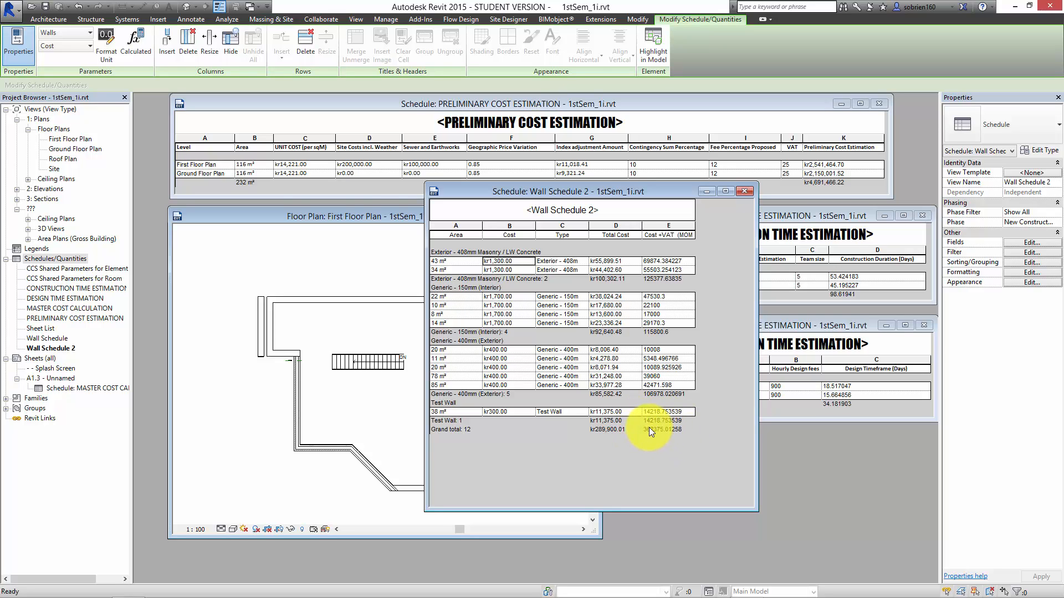
Override the default format of the Cost +VAT (MOMS) field with Currency units, 0 decimal places and the kr unit symbol.
click(1020, 273)
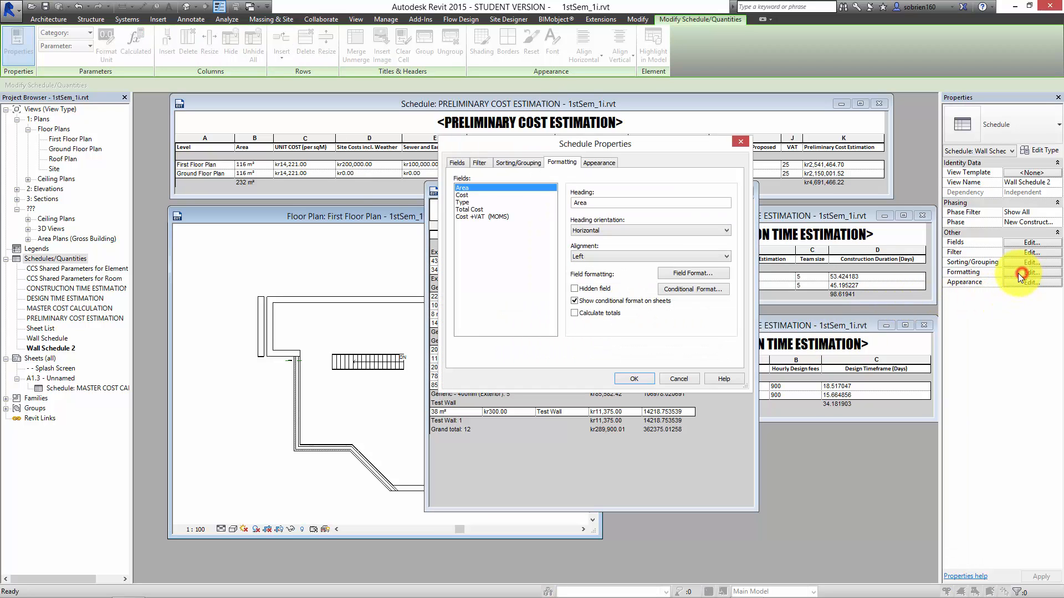
click(500, 217)
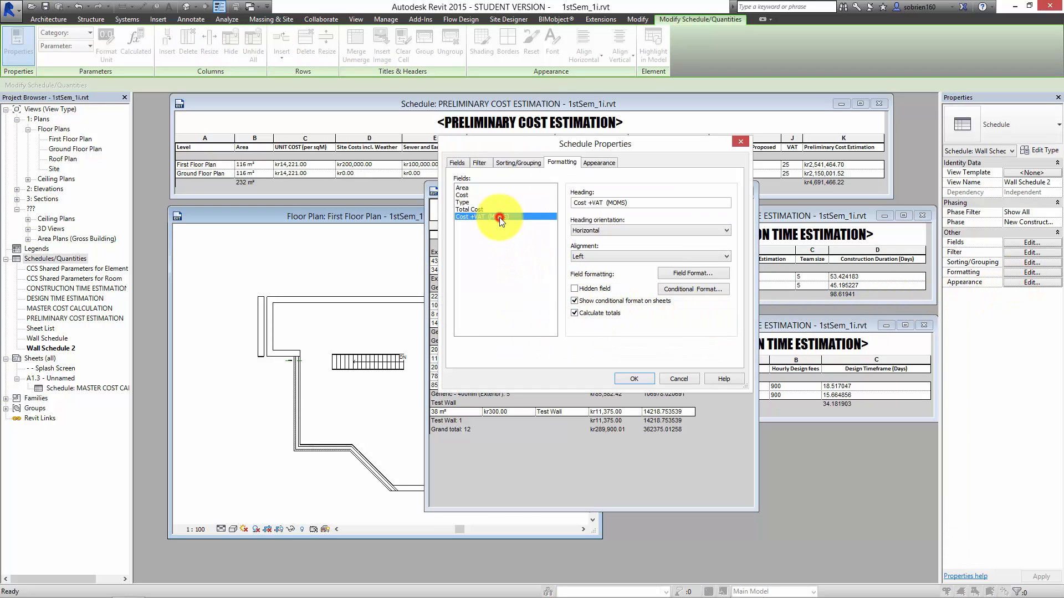
click(667, 271)
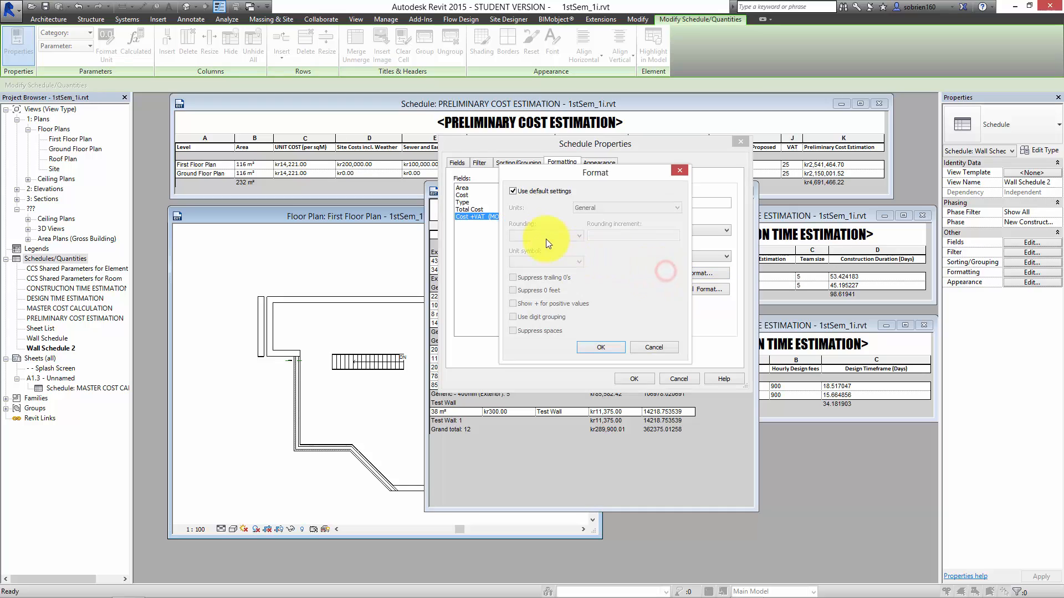
click(512, 191)
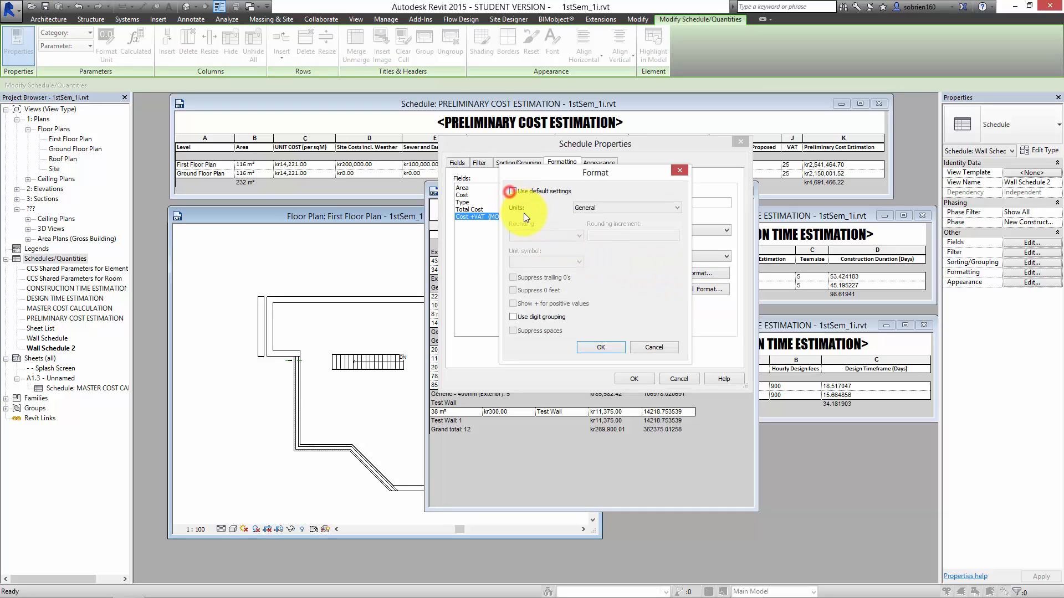
click(590, 210)
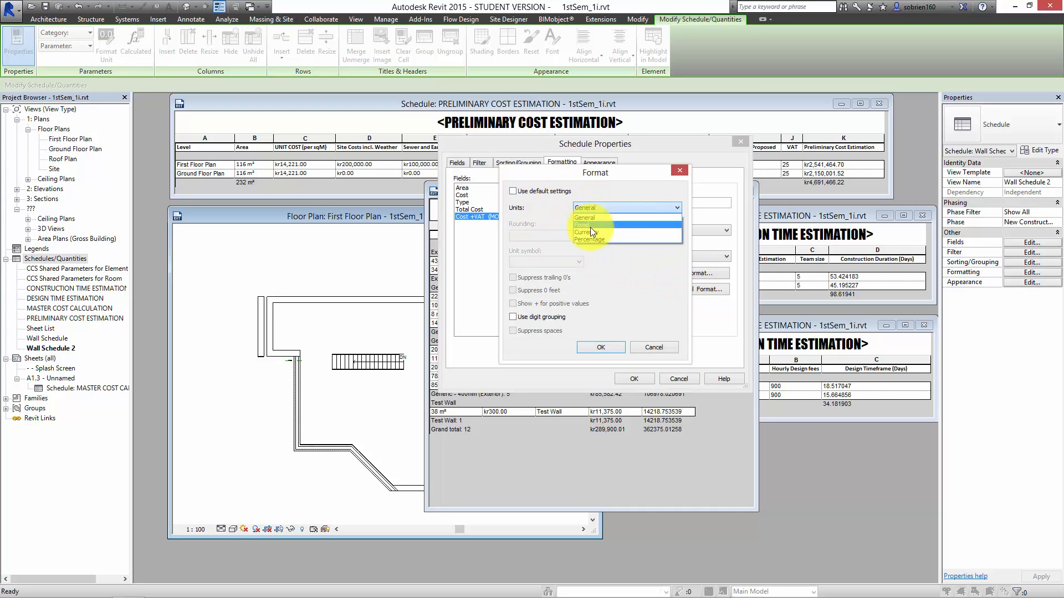
click(590, 227)
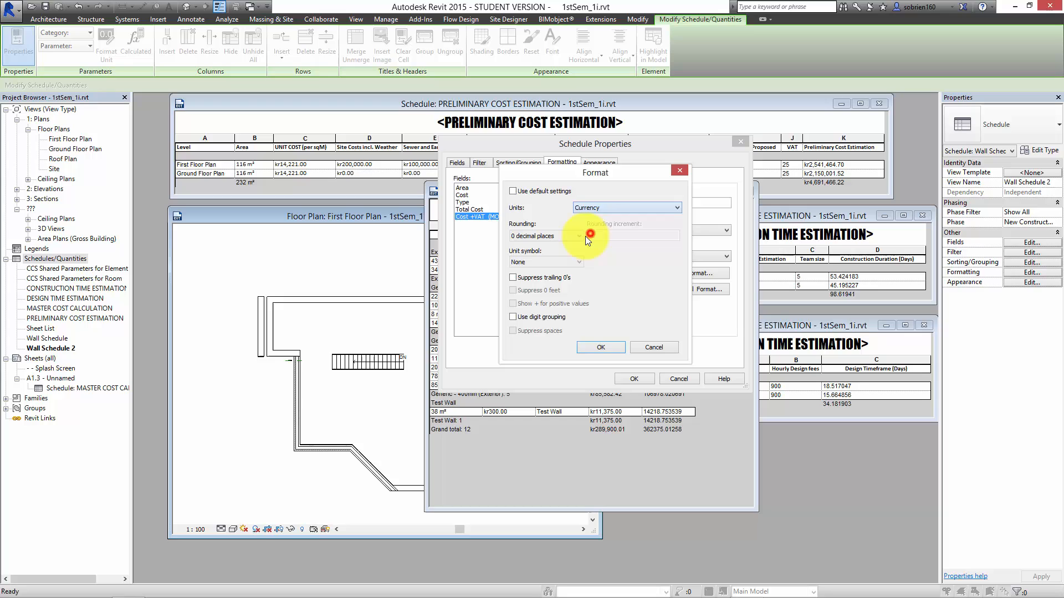
click(549, 259)
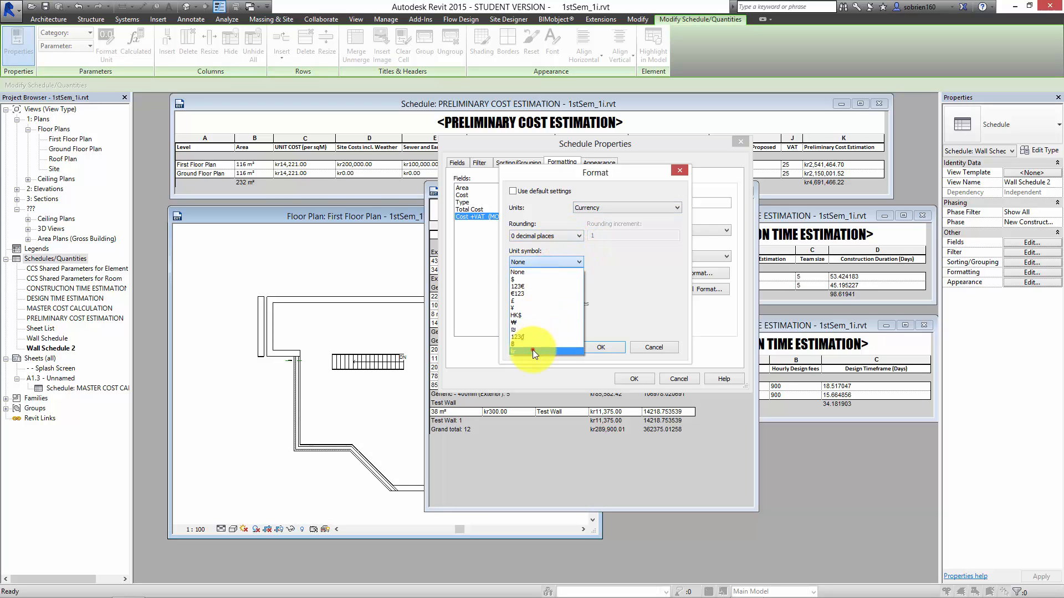
click(533, 350)
click(594, 348)
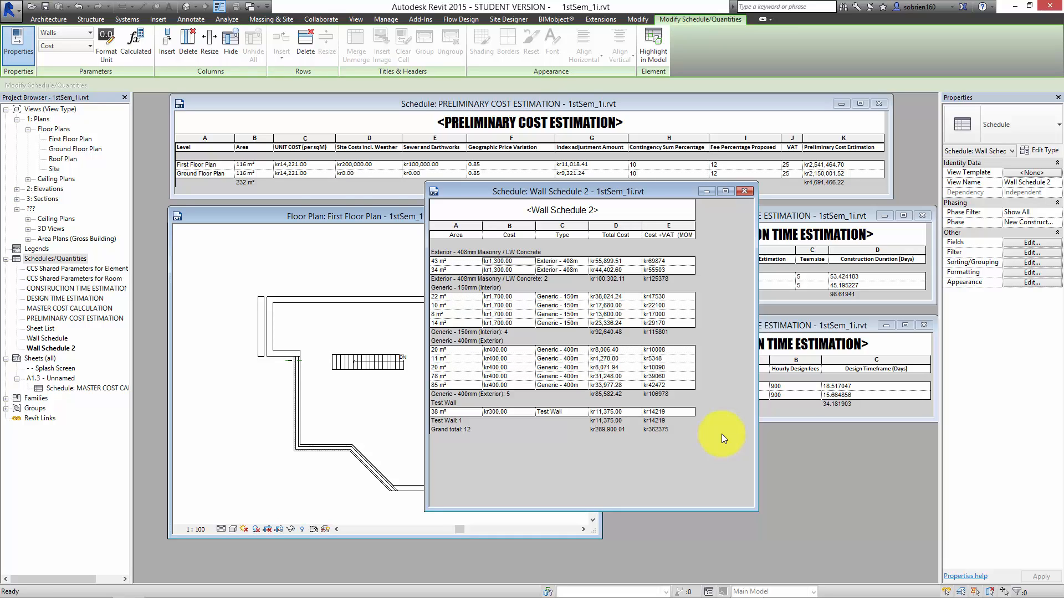
Examine the rounding and unit symbol options in the Cost +VAT (MOMS) field's format and its heading, without making changes.
click(1029, 272)
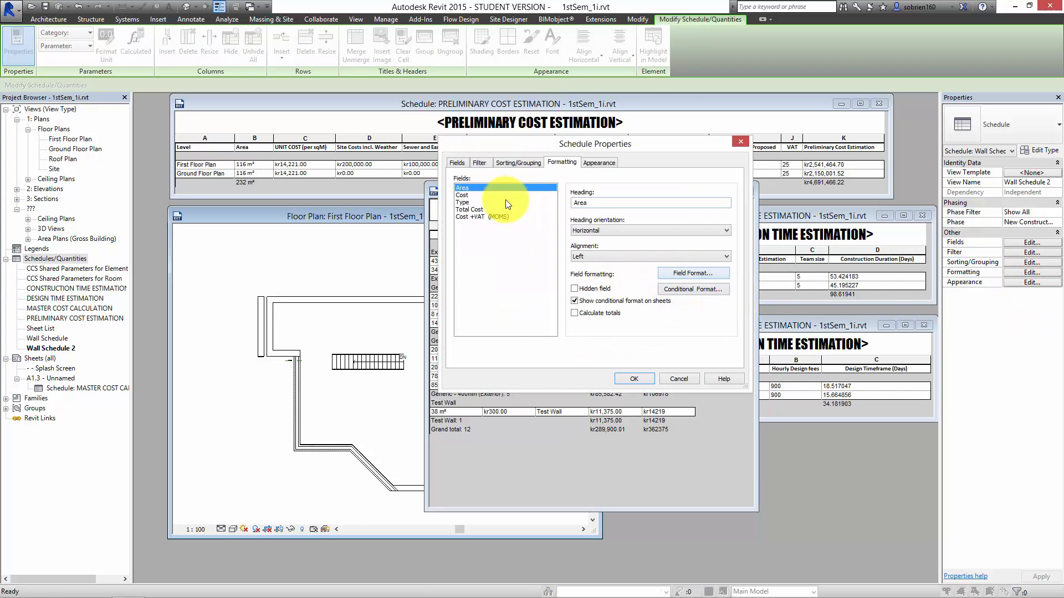
click(475, 216)
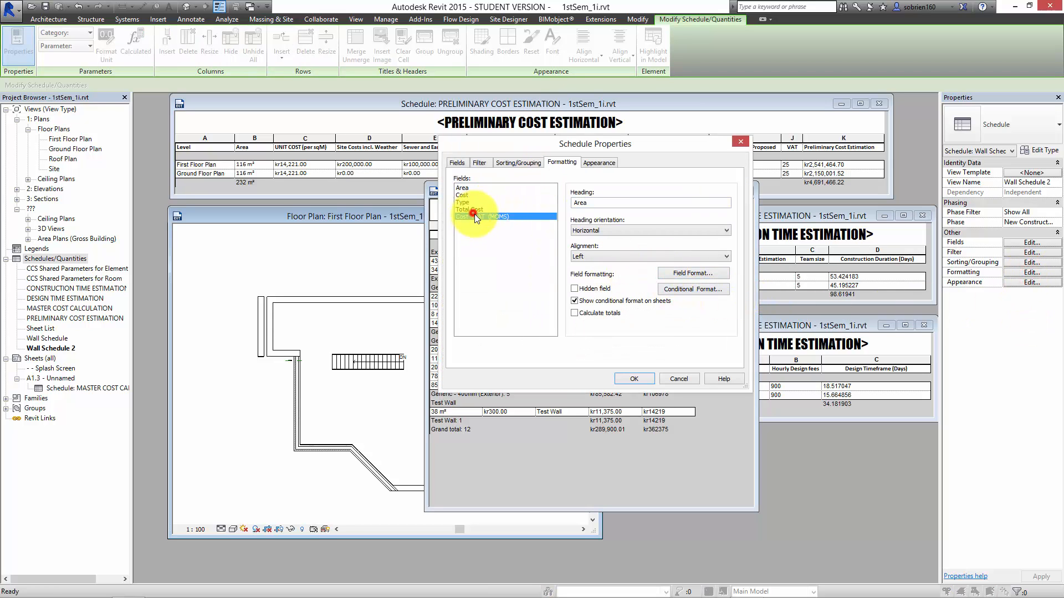
click(700, 275)
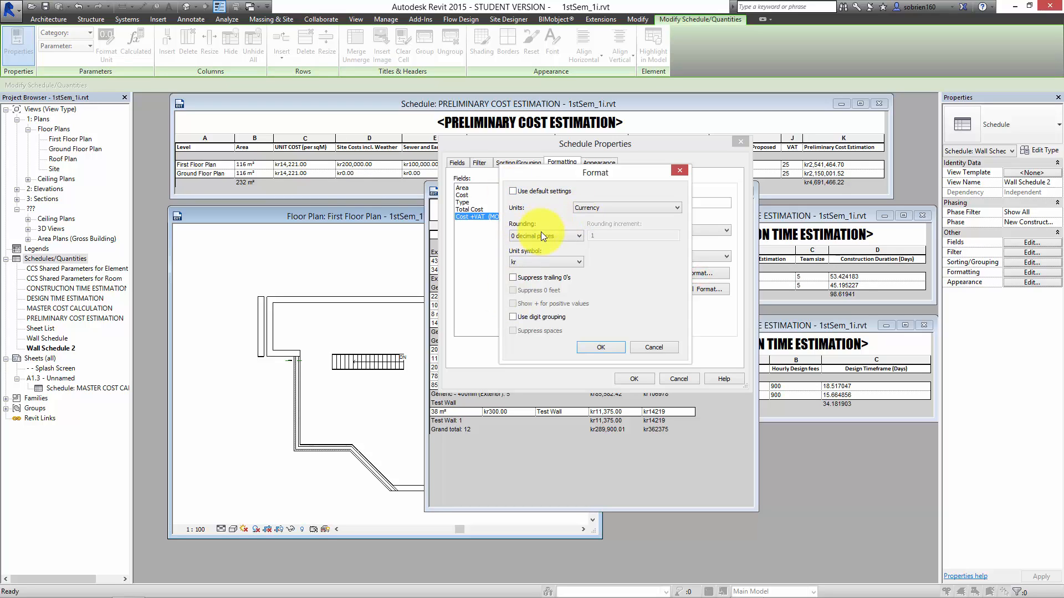
click(549, 263)
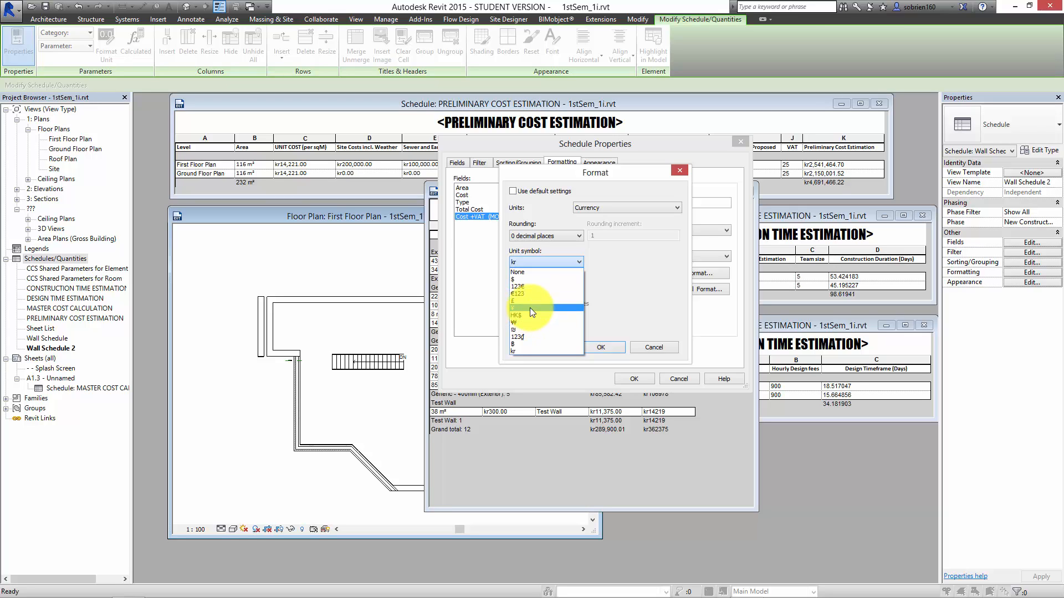
click(614, 312)
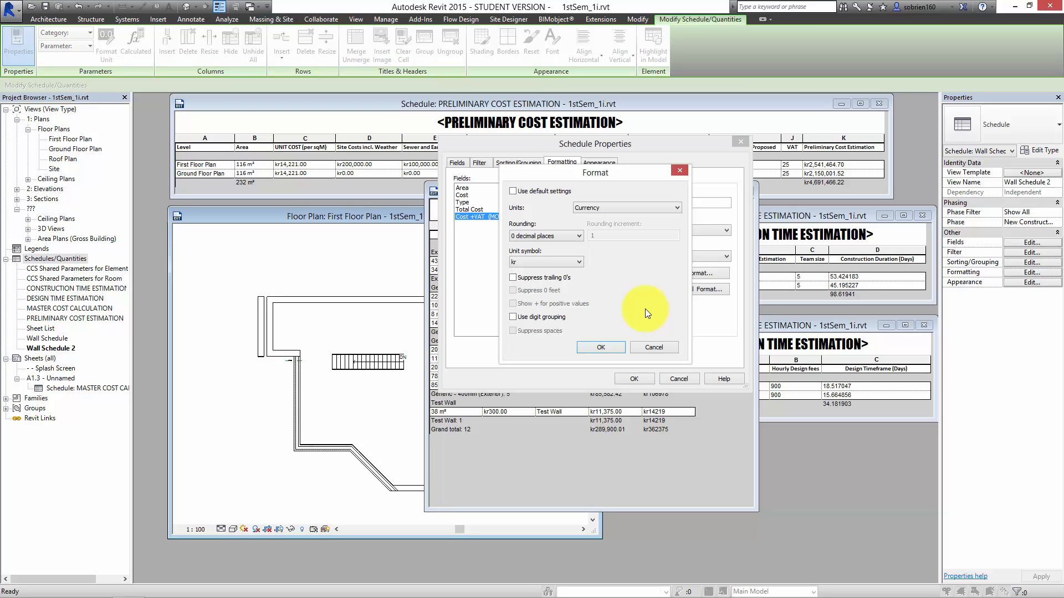
click(649, 348)
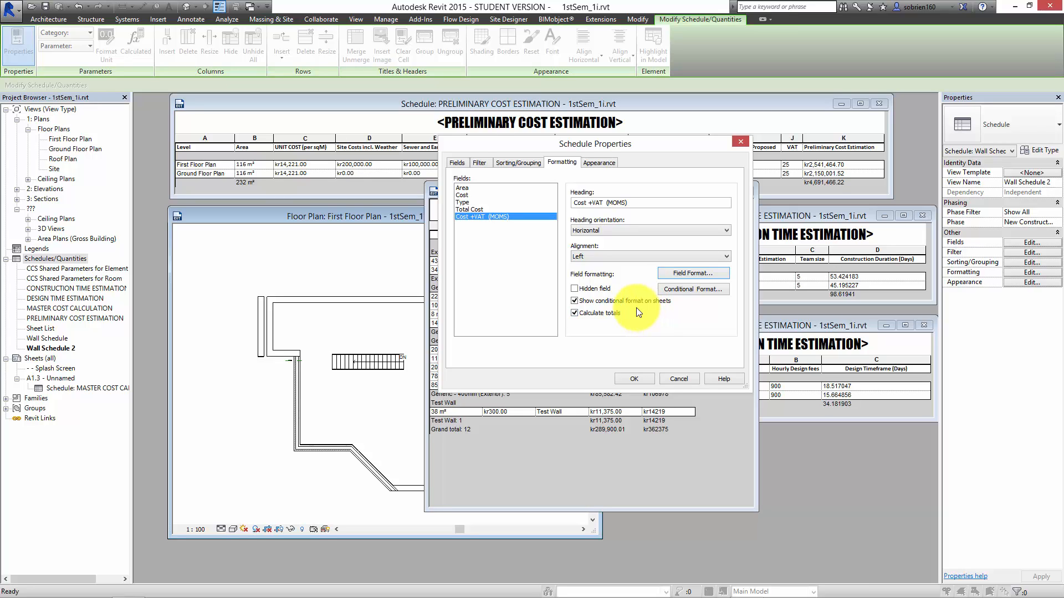
click(638, 202)
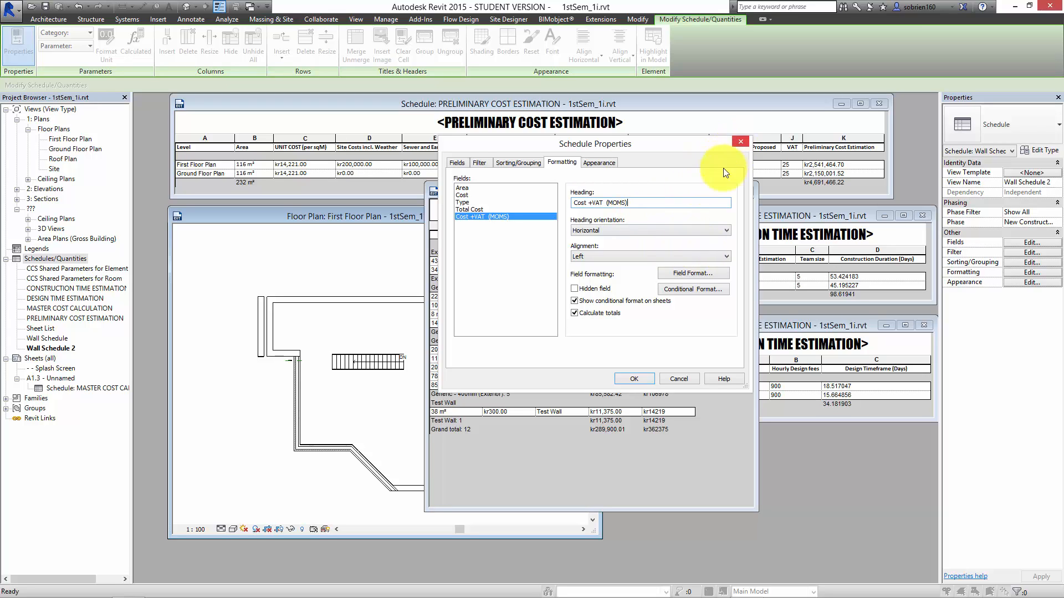
click(683, 380)
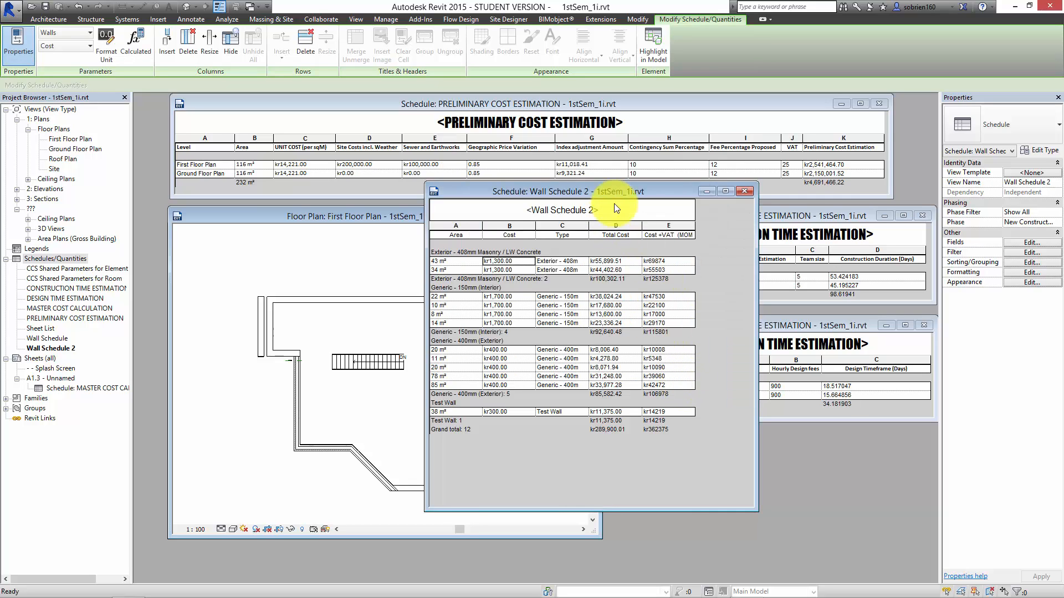
Export Wall Schedule 2 as the report Wall Schedule 2.txt on the Desktop, with title, headers, footers and tab as field delimiter.
drag(613, 192, 450, 135)
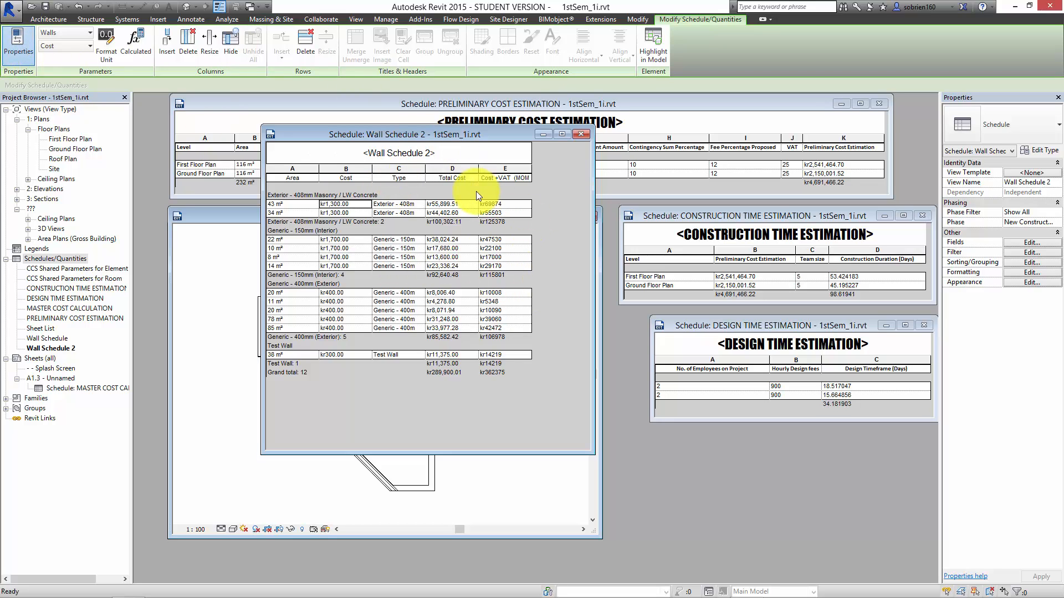
click(10, 9)
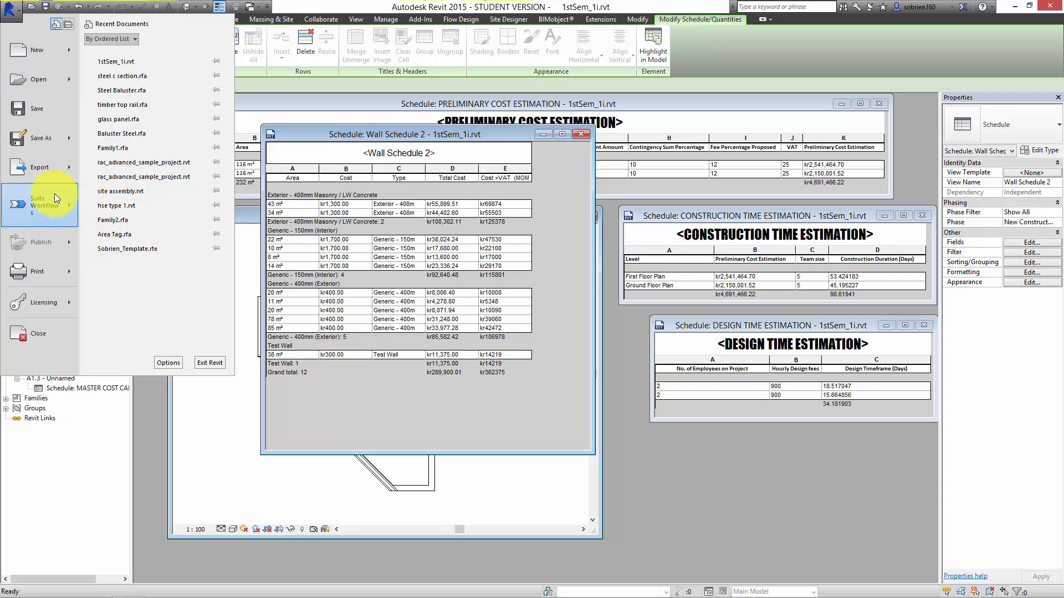
mouse_move(64, 174)
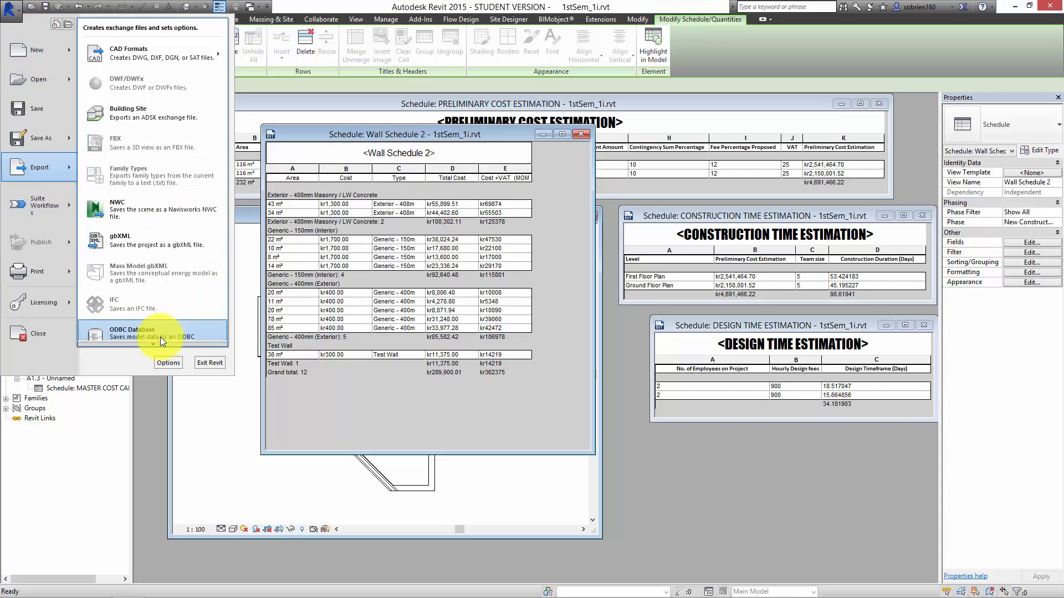
mouse_move(161, 343)
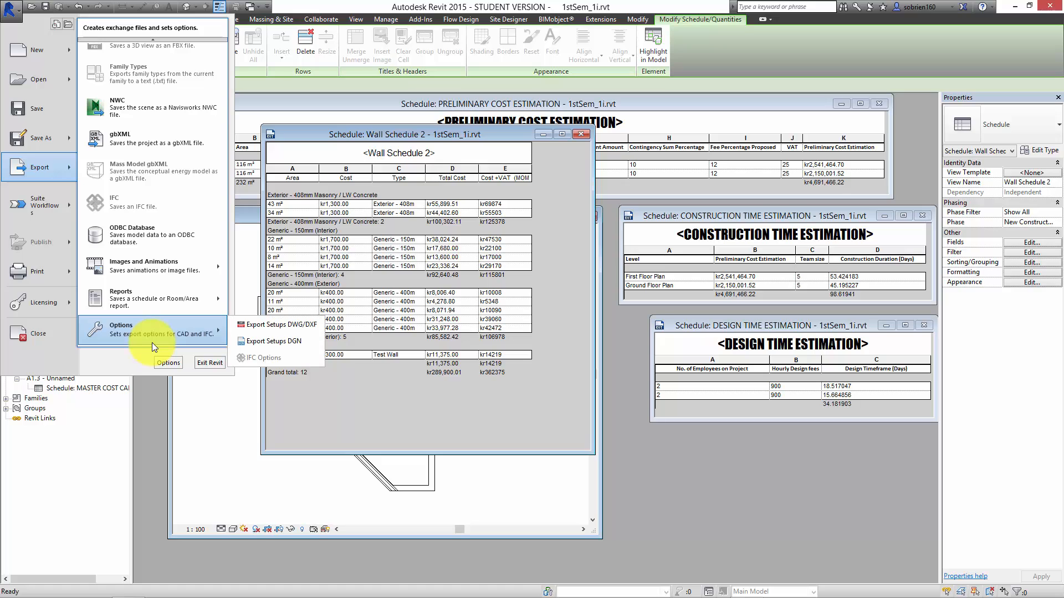
mouse_move(172, 300)
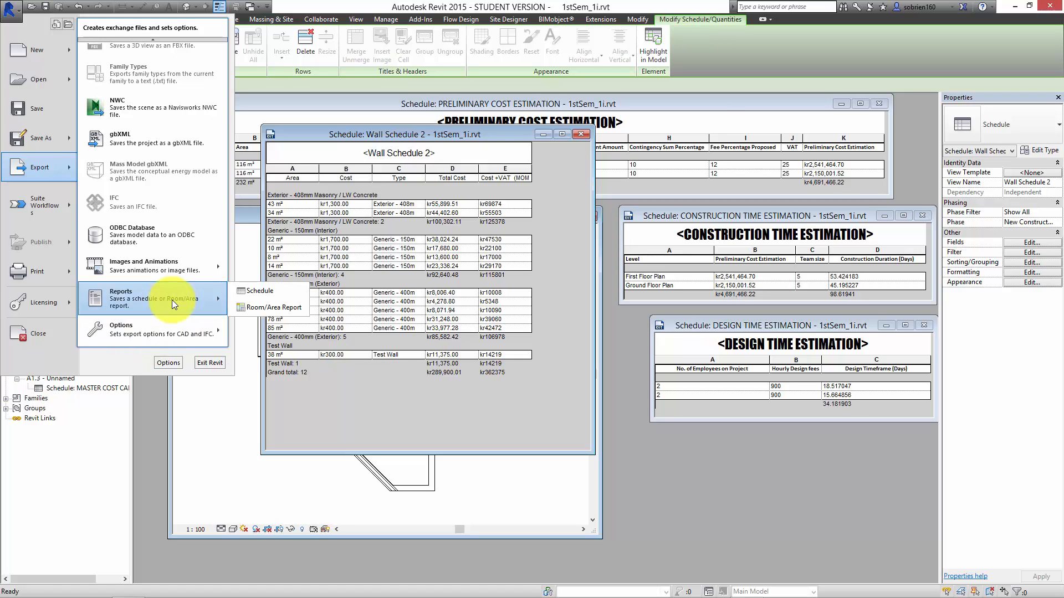
click(262, 289)
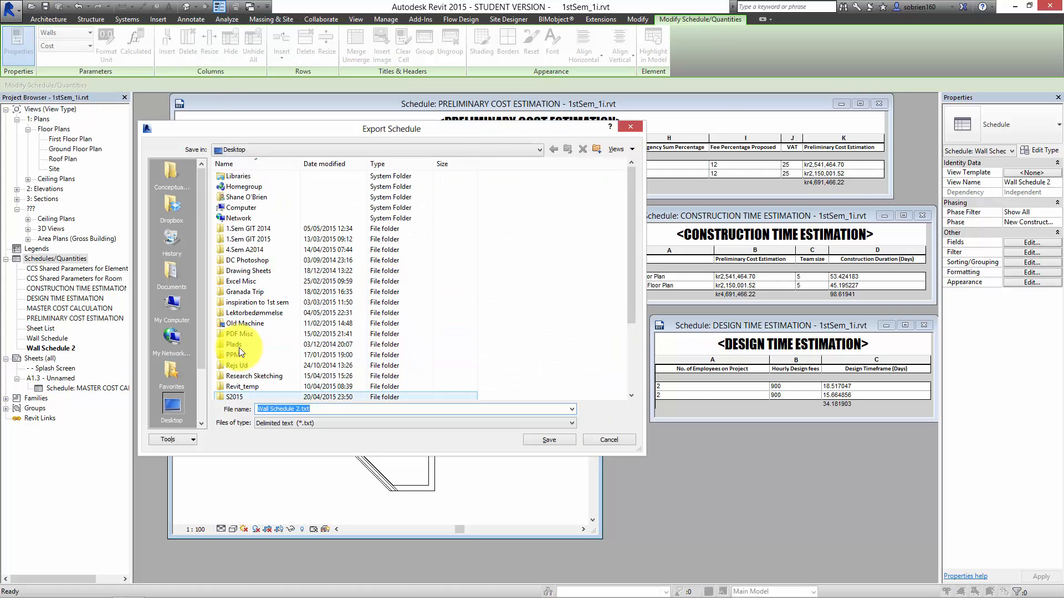
click(527, 441)
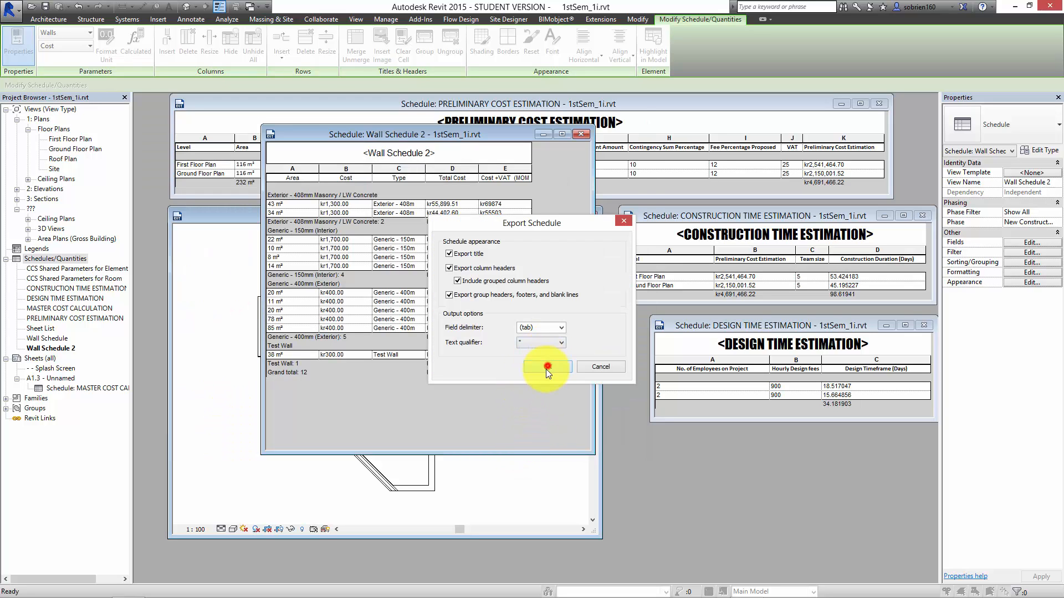
click(546, 367)
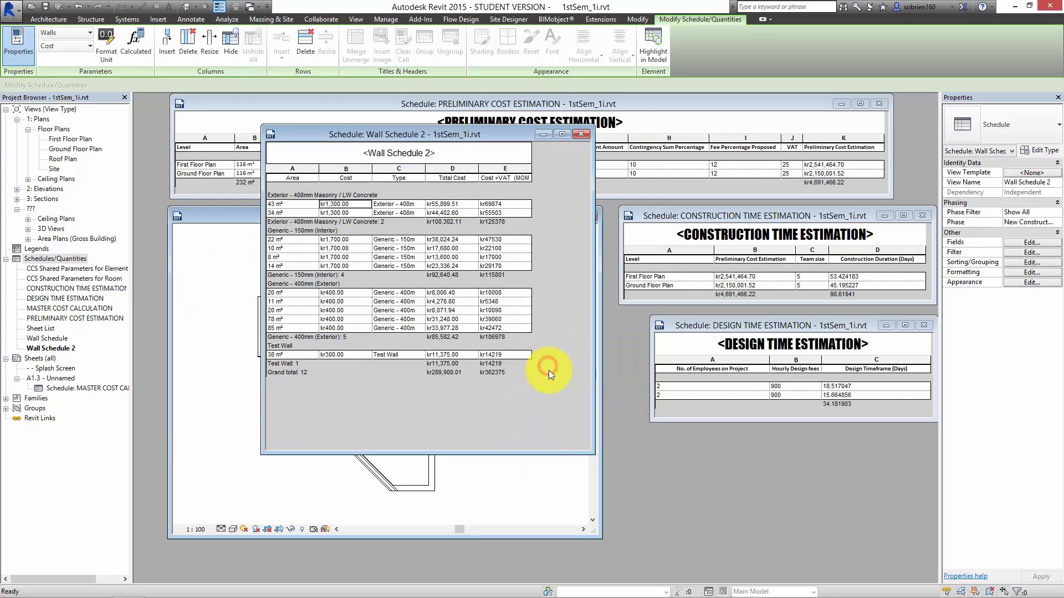
Minimize Revit and locate the exported Wall Schedule 2.txt file on the desktop.
click(1014, 6)
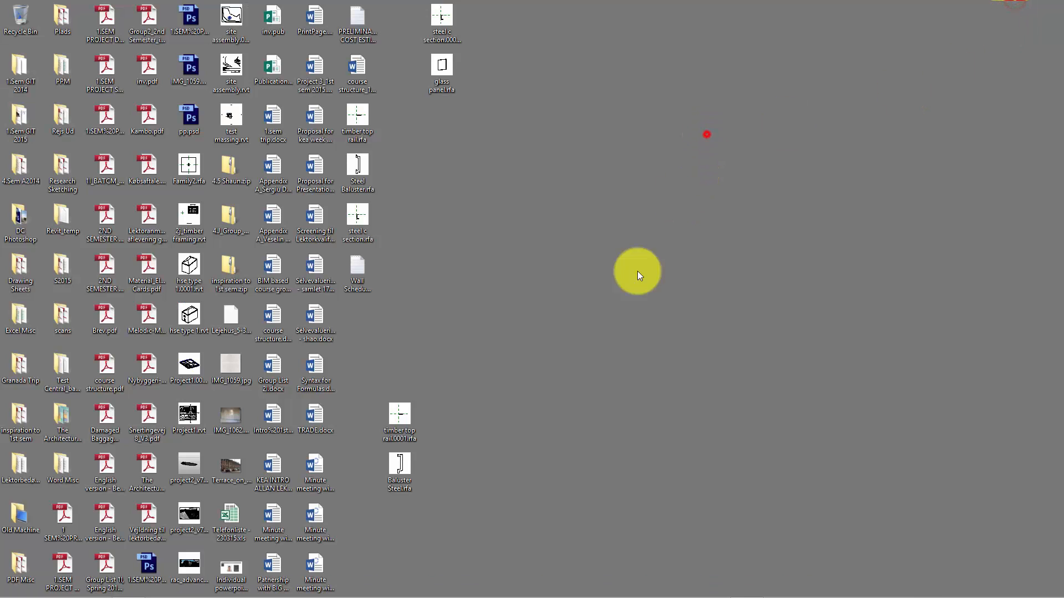
click(366, 269)
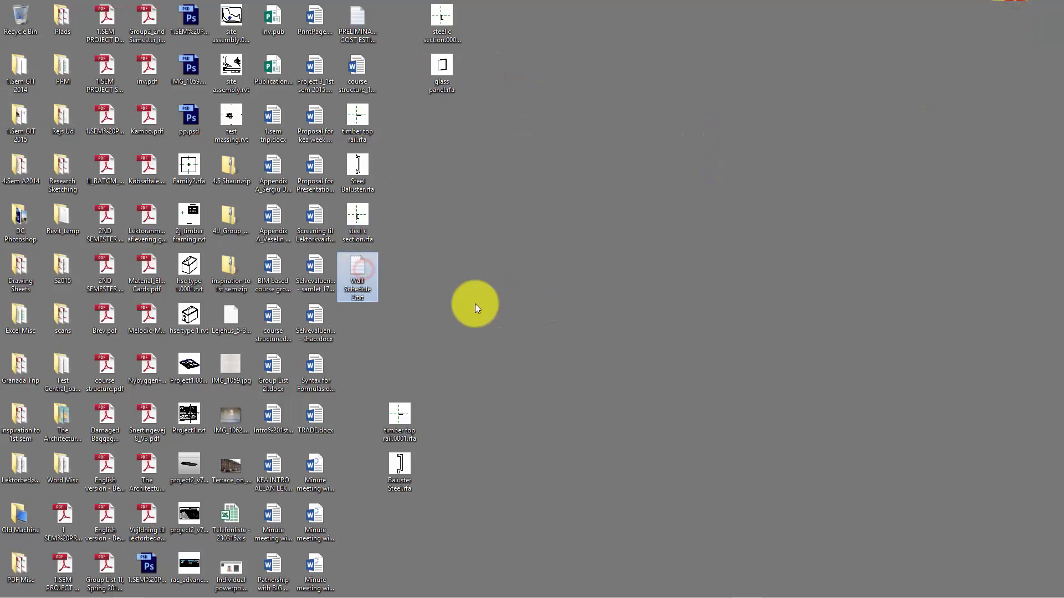
right_click(384, 285)
click(475, 239)
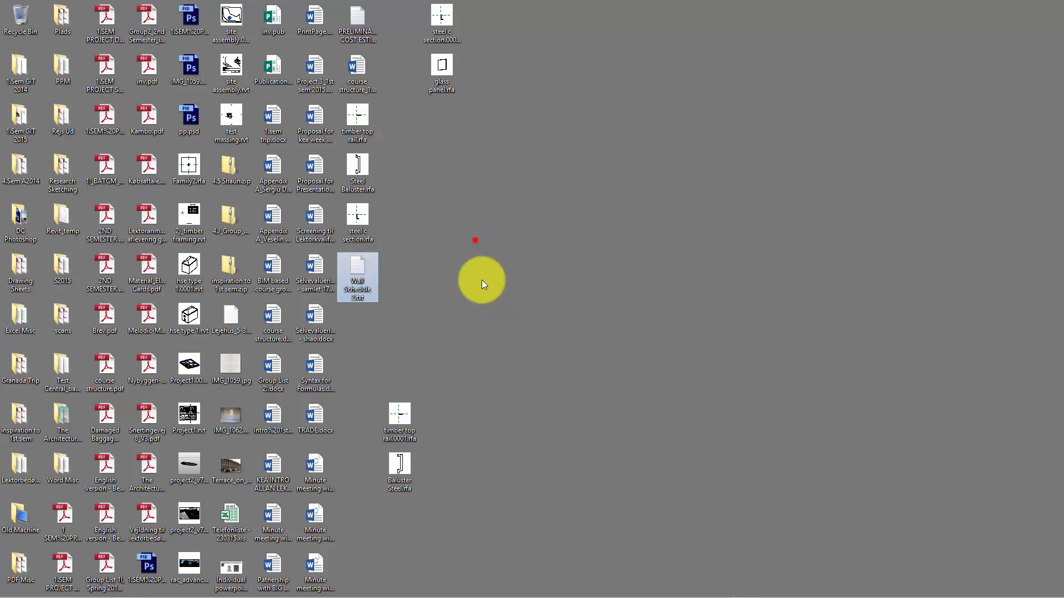
Start Excel and decline to choose the file types it should open by default.
mouse_move(271, 590)
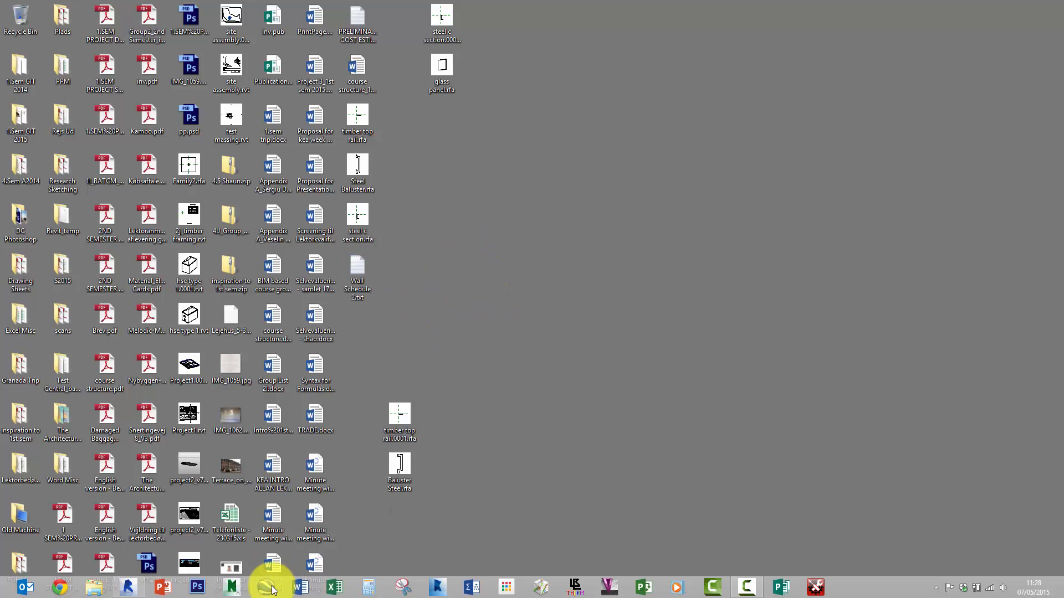
click(338, 588)
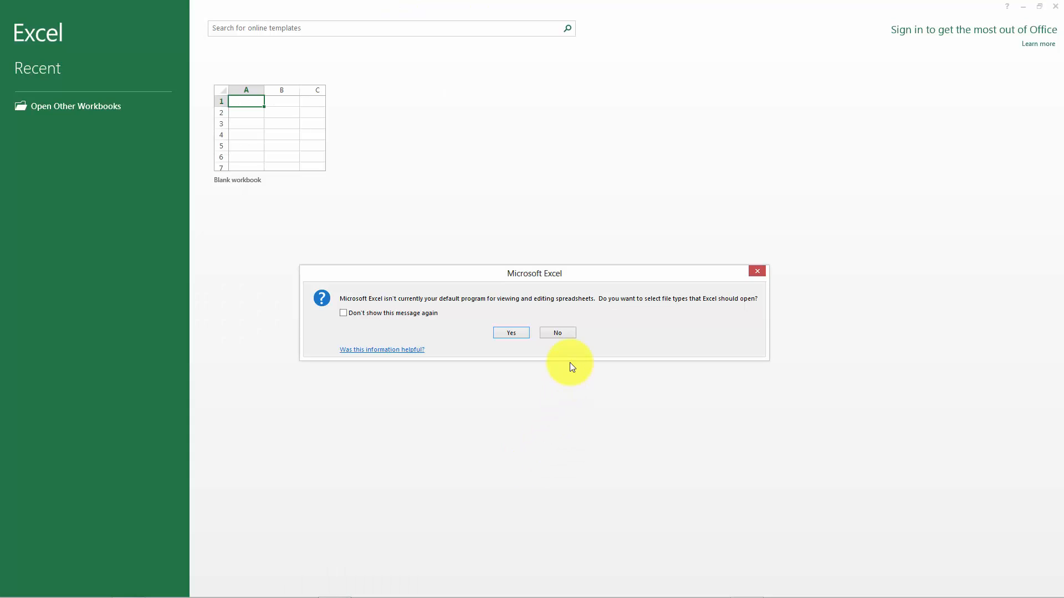
click(571, 334)
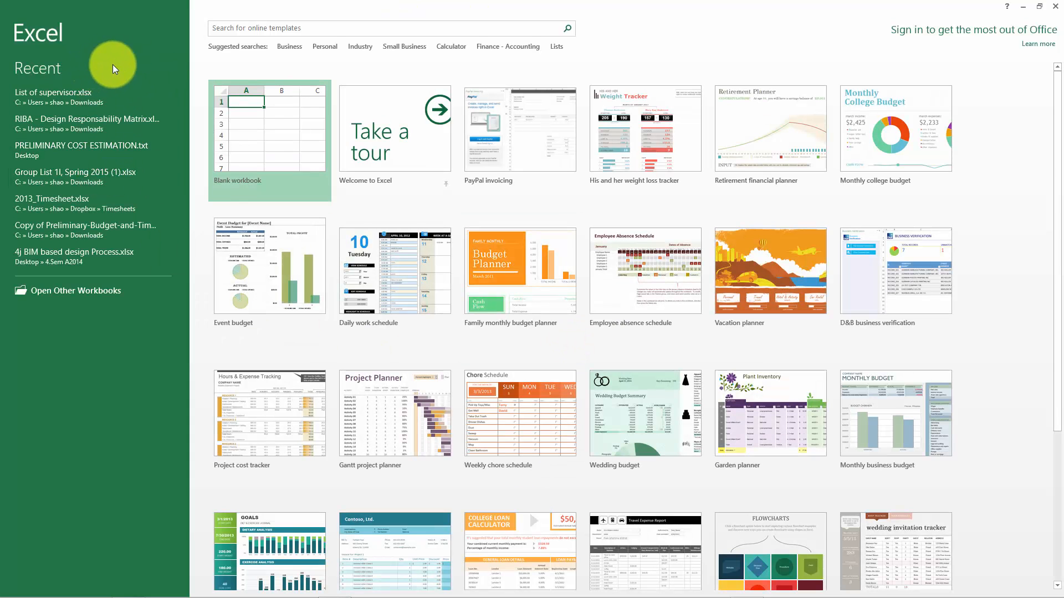
Open Wall Schedule 2.txt from the Desktop folder, with the file type filter set to Text Files.
click(83, 291)
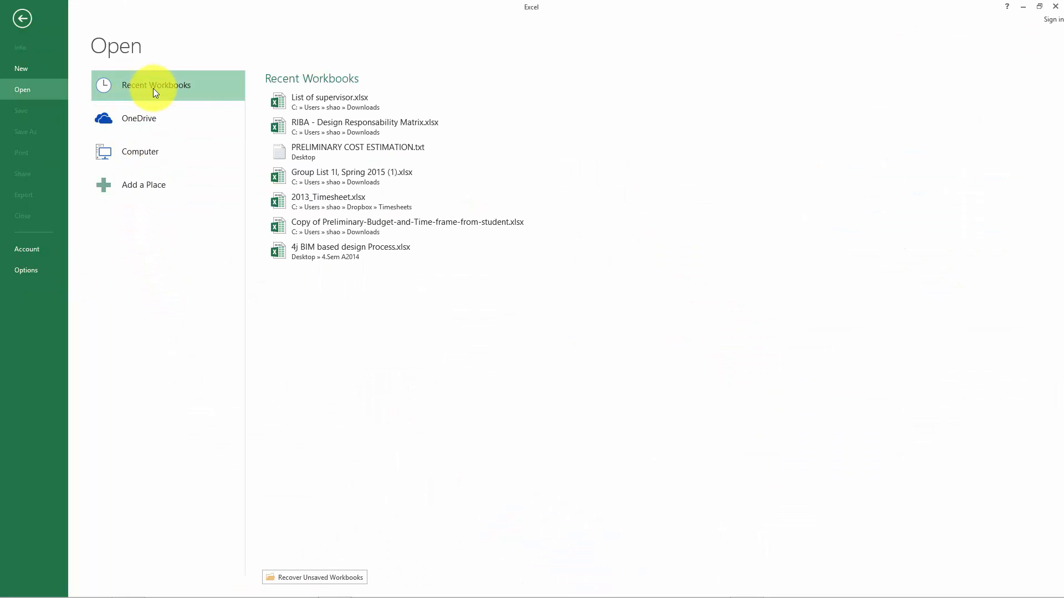
click(140, 160)
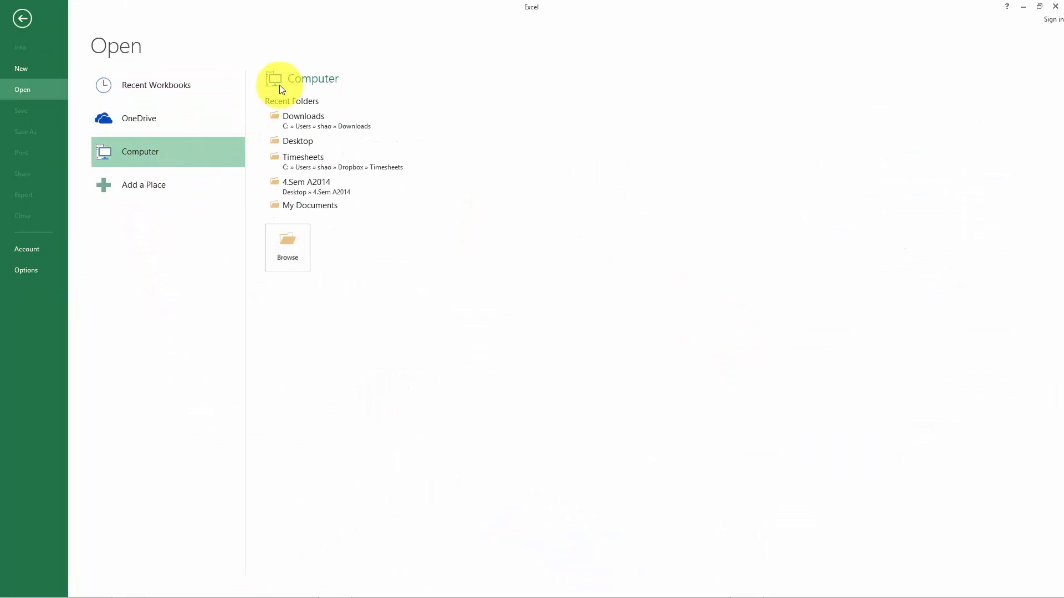
click(302, 147)
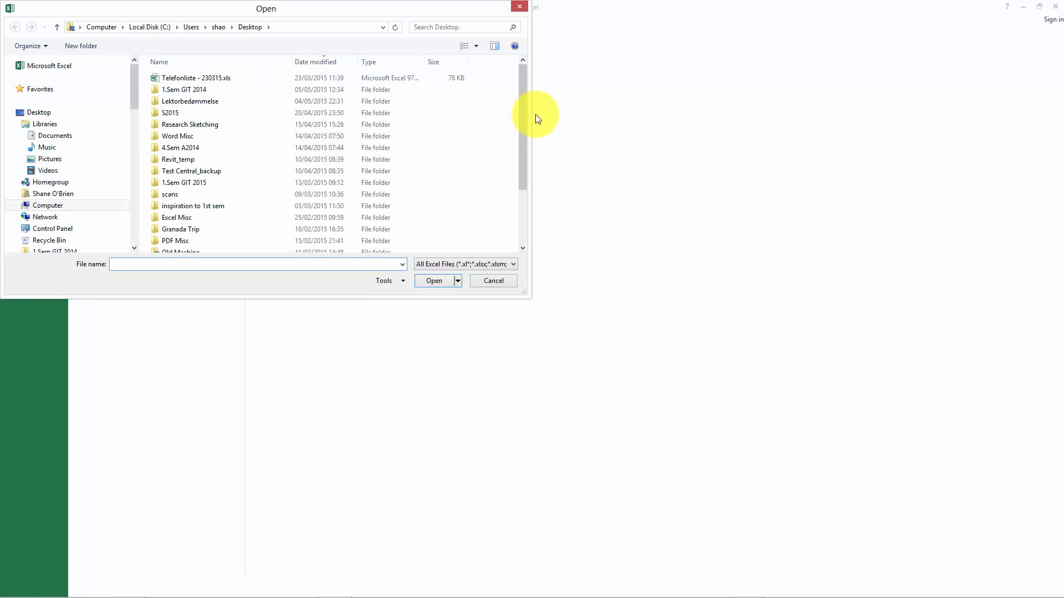
drag(523, 116, 310, 238)
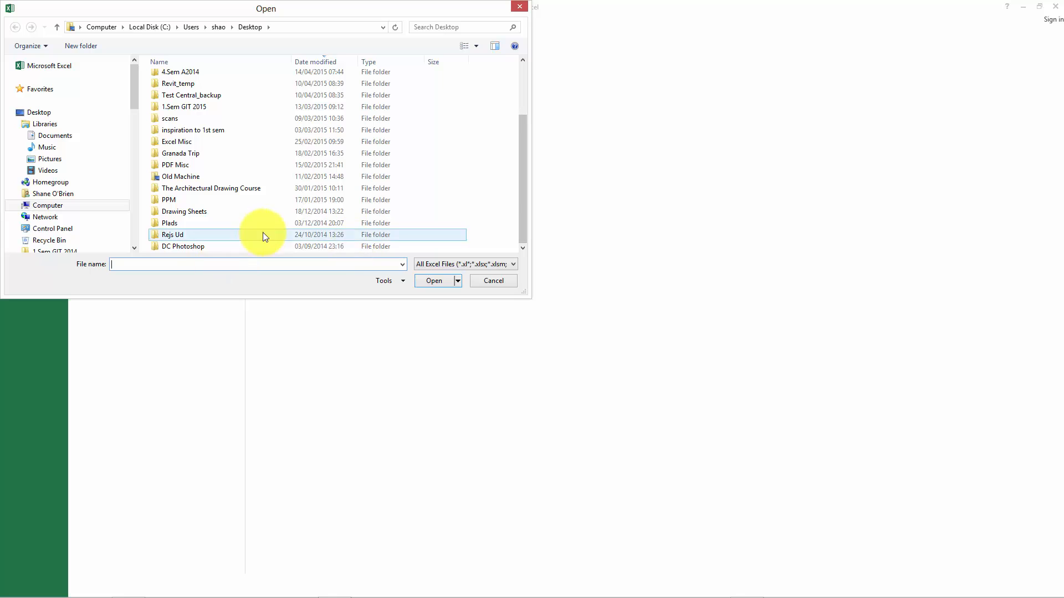
click(484, 266)
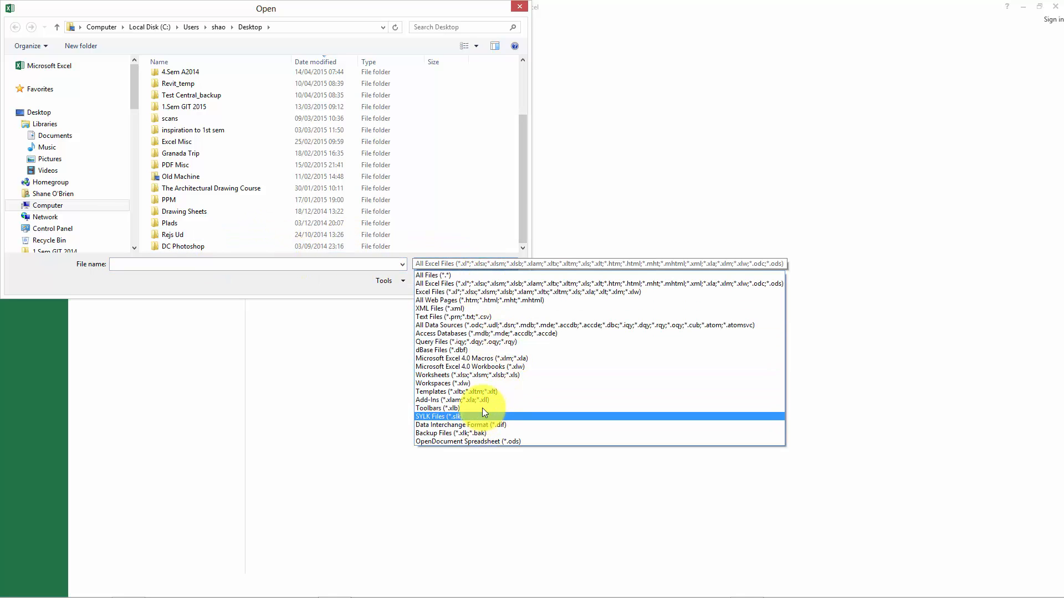
click(479, 320)
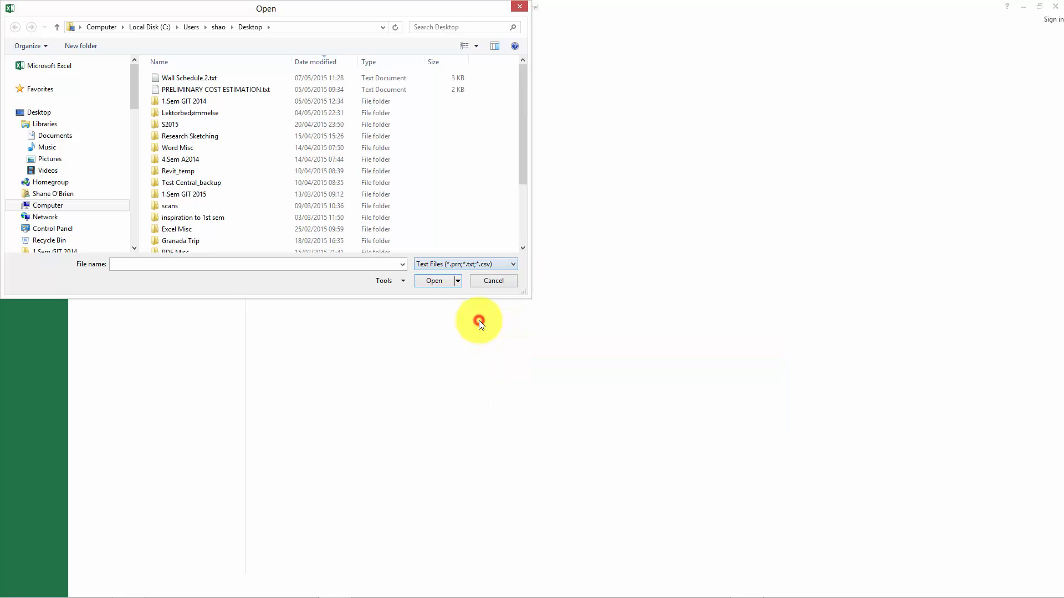
click(216, 79)
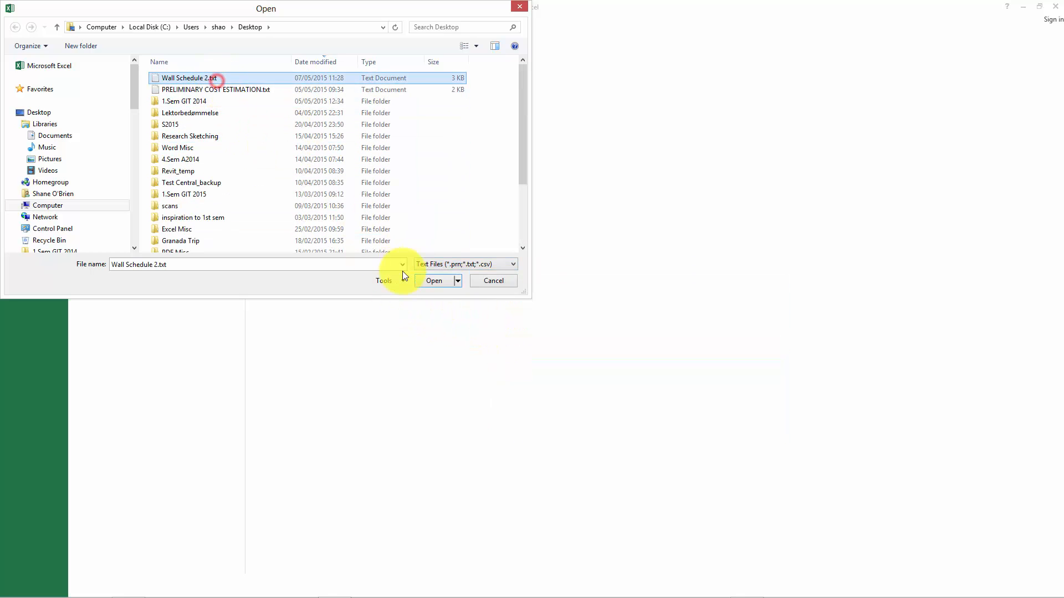
click(427, 284)
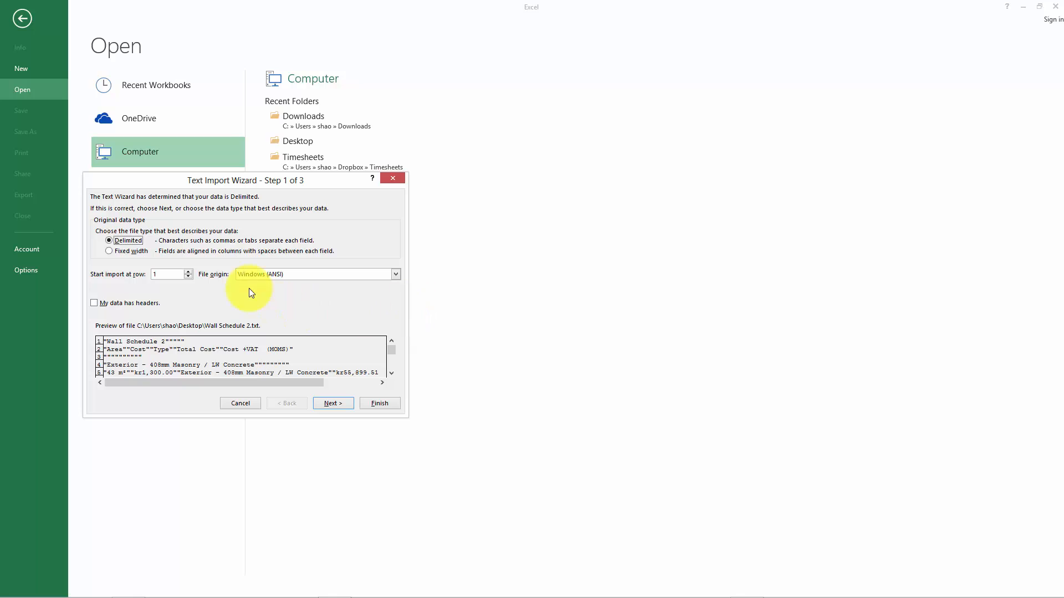
Import the text file as delimited data from row 1, with Tab as the delimiter.
drag(254, 175, 410, 118)
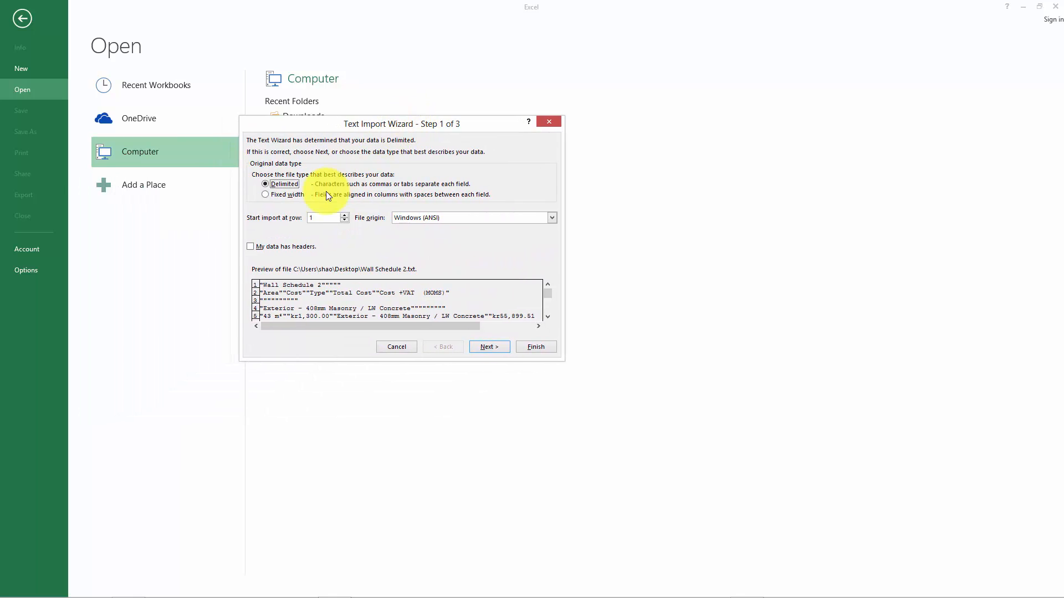
click(485, 348)
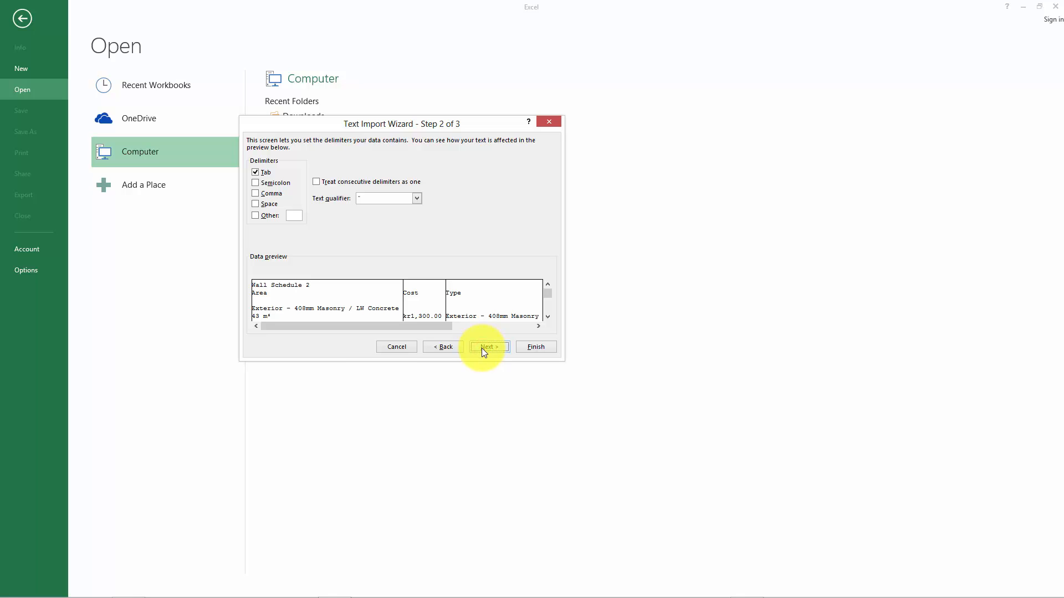
click(482, 348)
click(528, 349)
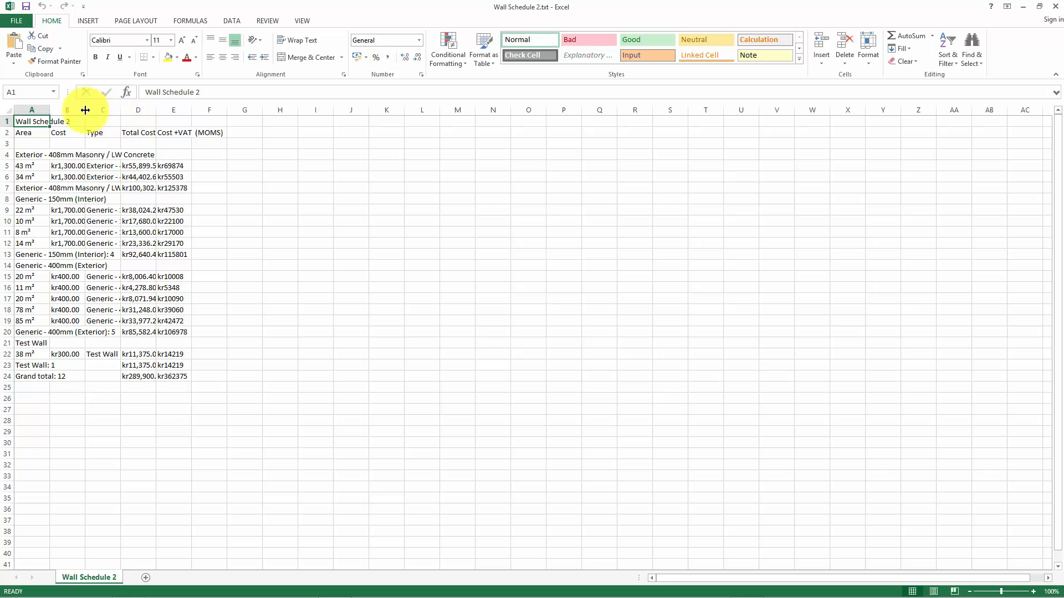
Widen columns A to E so the wall types, costs and Cost +VAT (MOMS) heading fit in full.
drag(85, 110, 189, 110)
drag(51, 113, 196, 119)
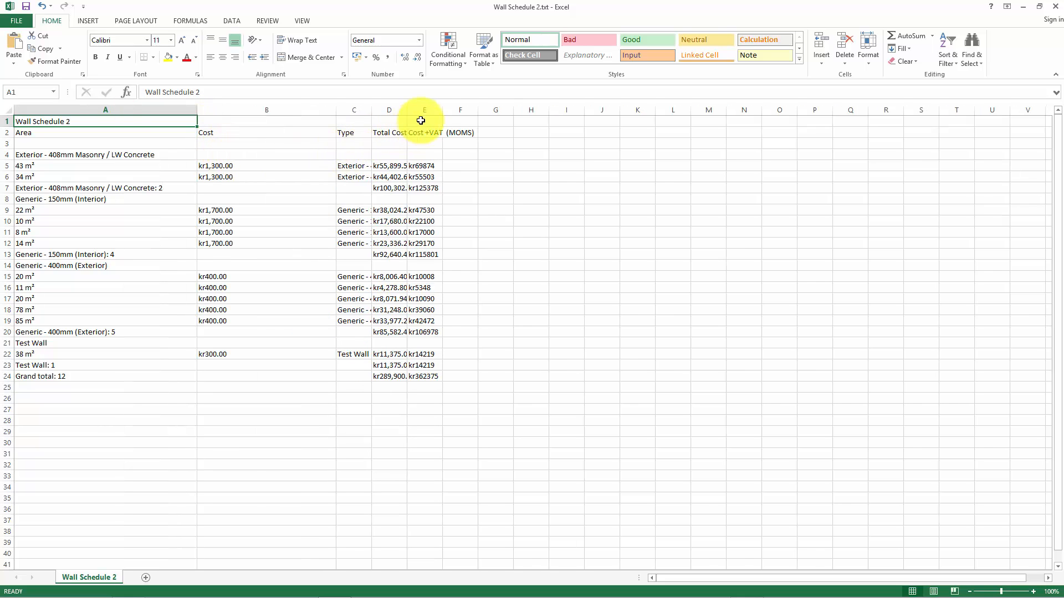
drag(406, 109, 552, 115)
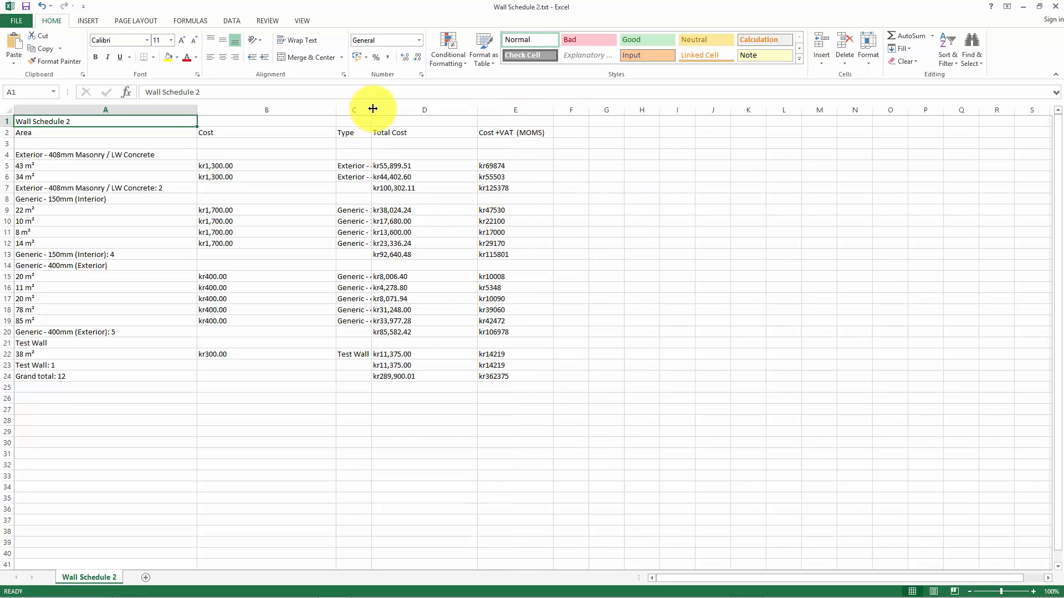
drag(373, 107, 493, 114)
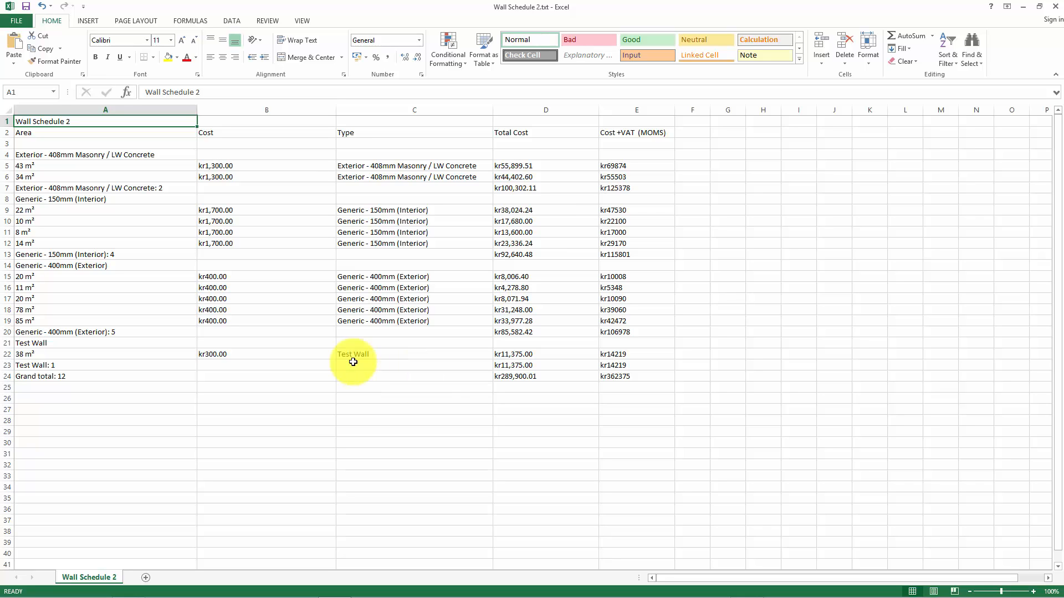
mouse_move(651, 596)
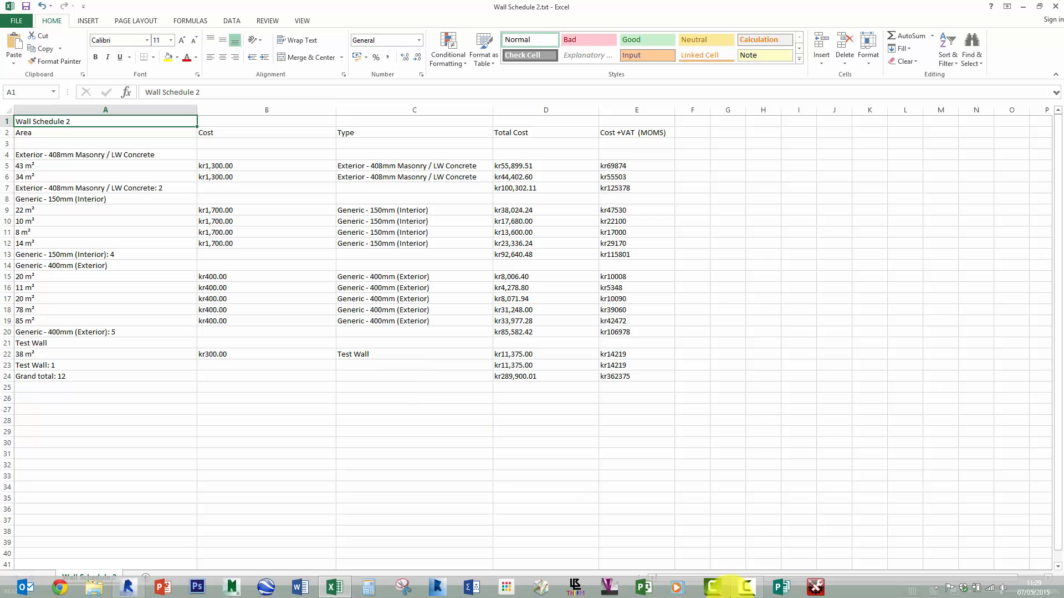